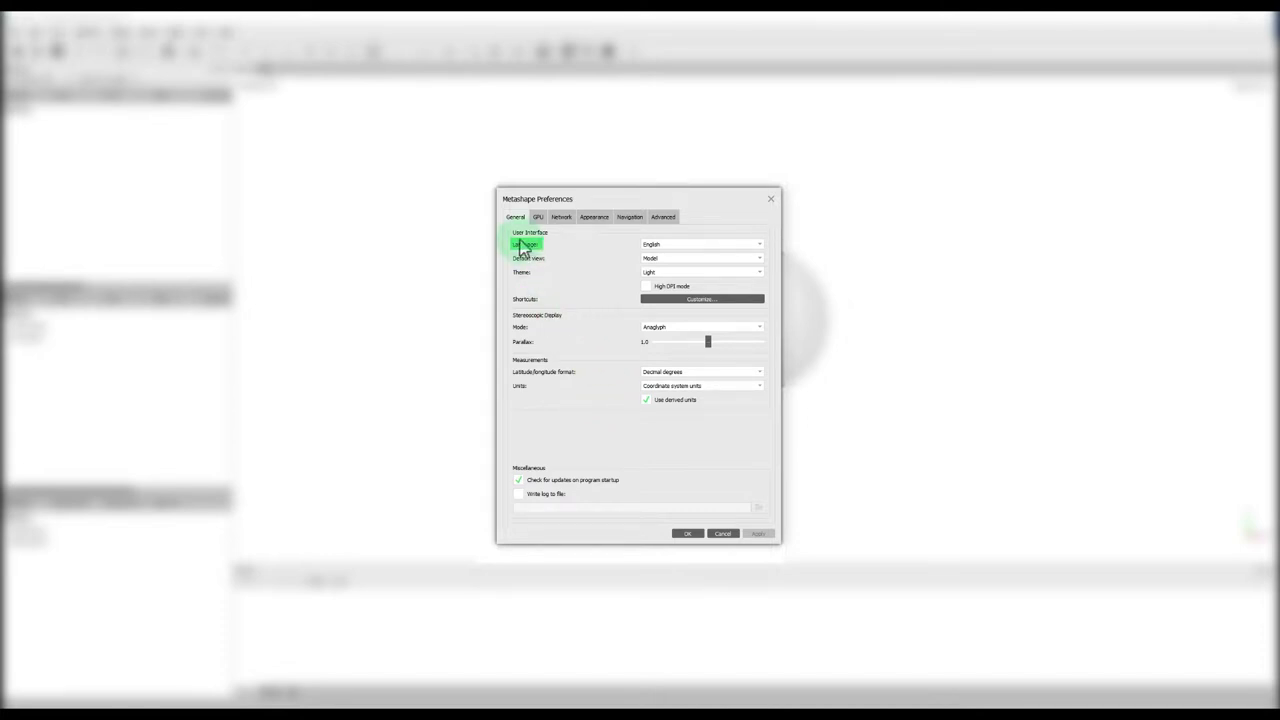
# Set the interface language to German and apply the change
pyautogui.click(734, 245)
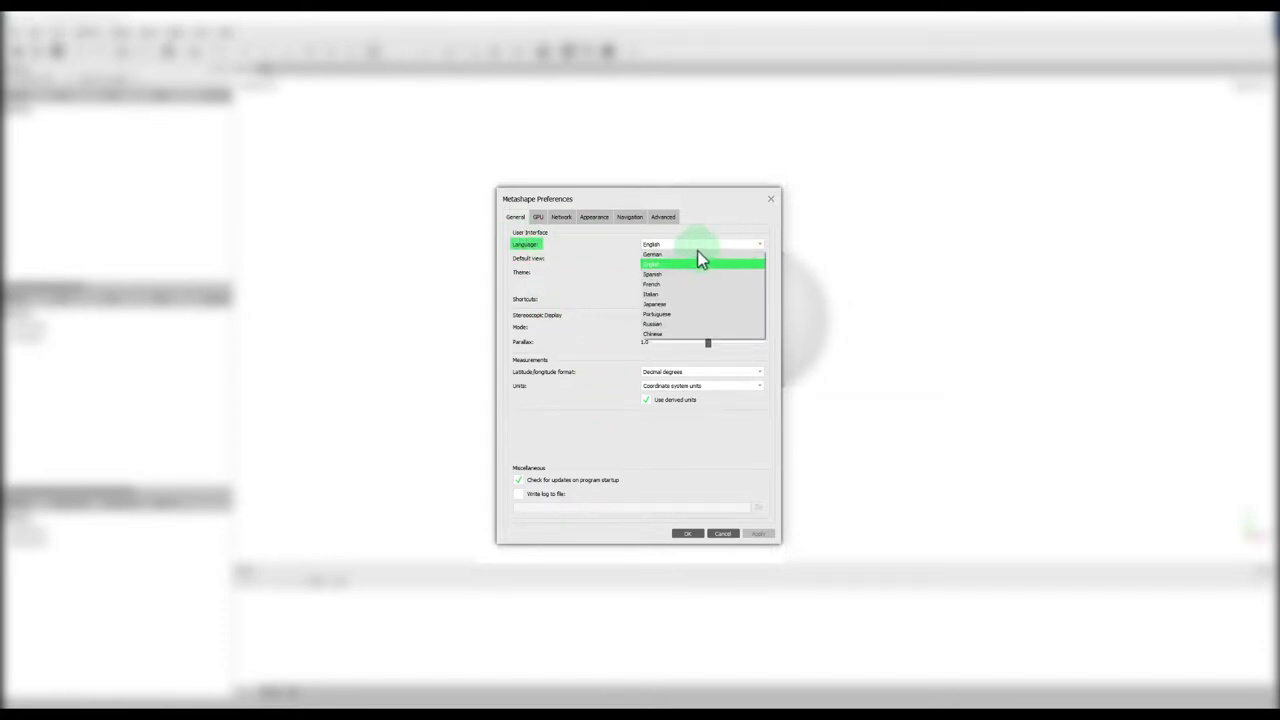
pyautogui.click(669, 264)
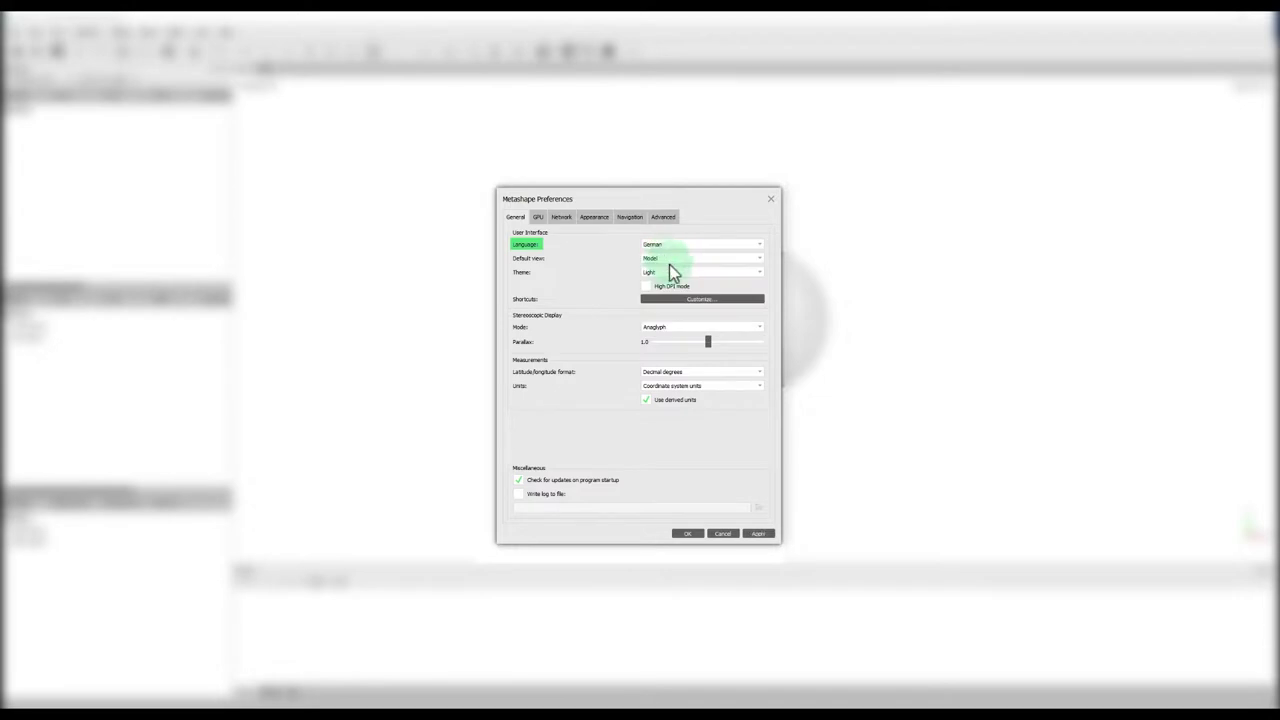
pyautogui.click(759, 534)
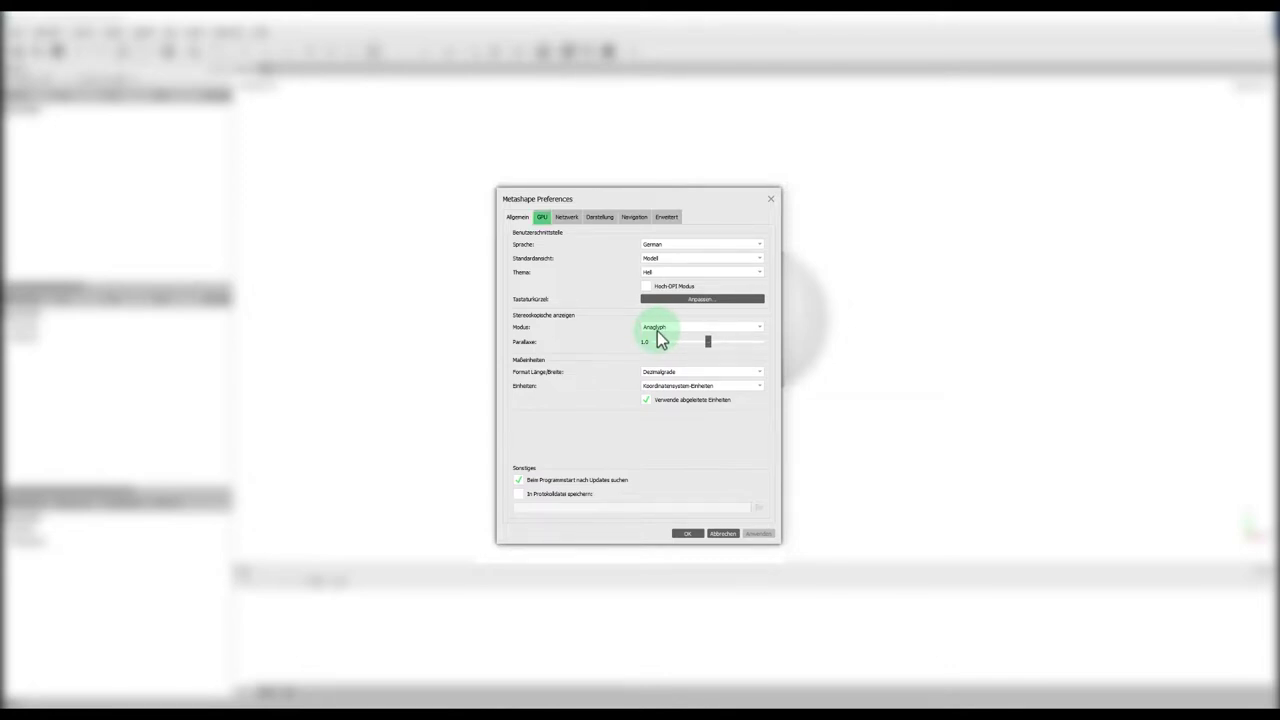
# Review the GPU devices in the preferences and check the CPU and memory performance graphs in Task Manager
pyautogui.click(543, 219)
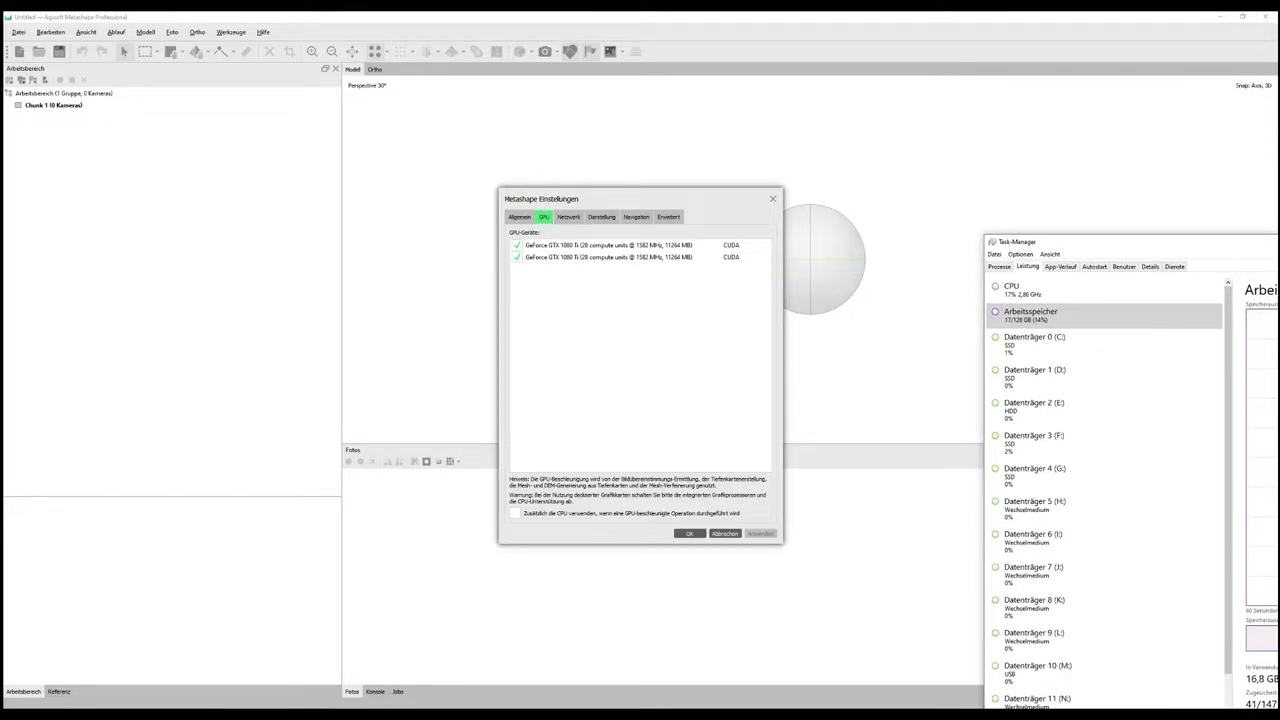
pyautogui.moveTo(1279, 245); pyautogui.dragTo(631, 20)
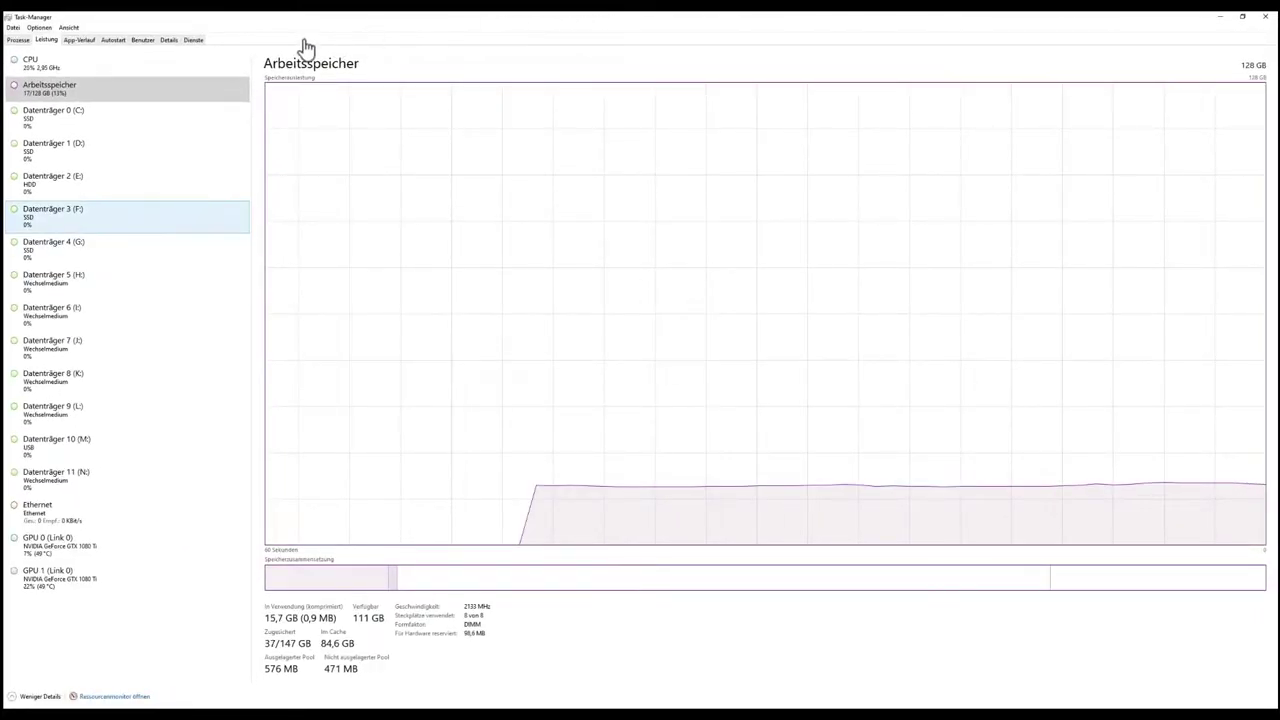
pyautogui.click(110, 64)
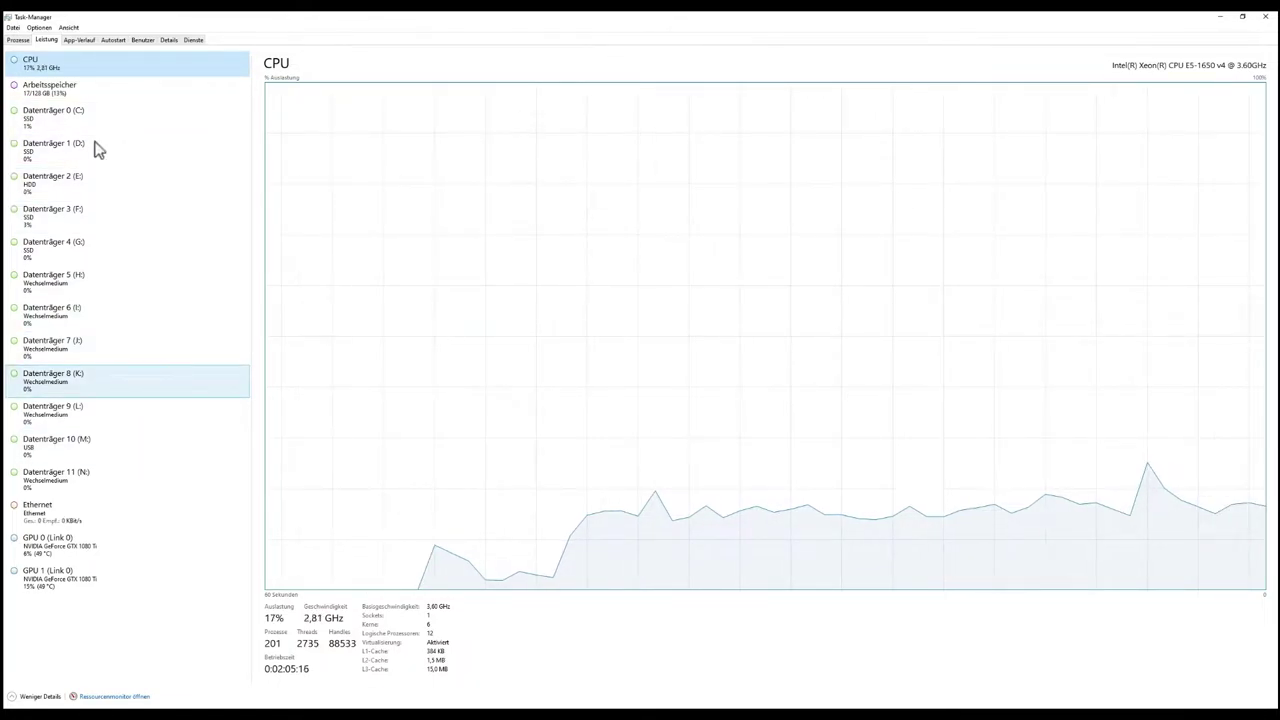
pyautogui.click(76, 100)
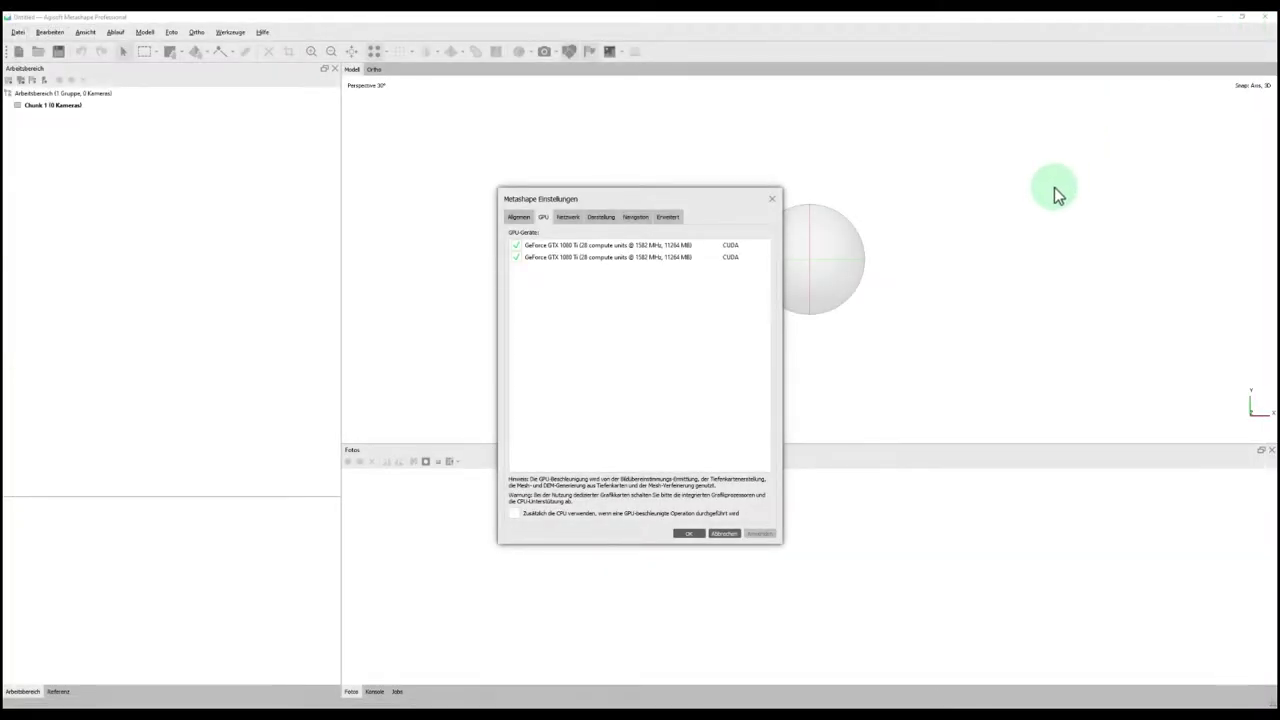
# Review the advanced preferences and accept the settings
pyautogui.click(667, 217)
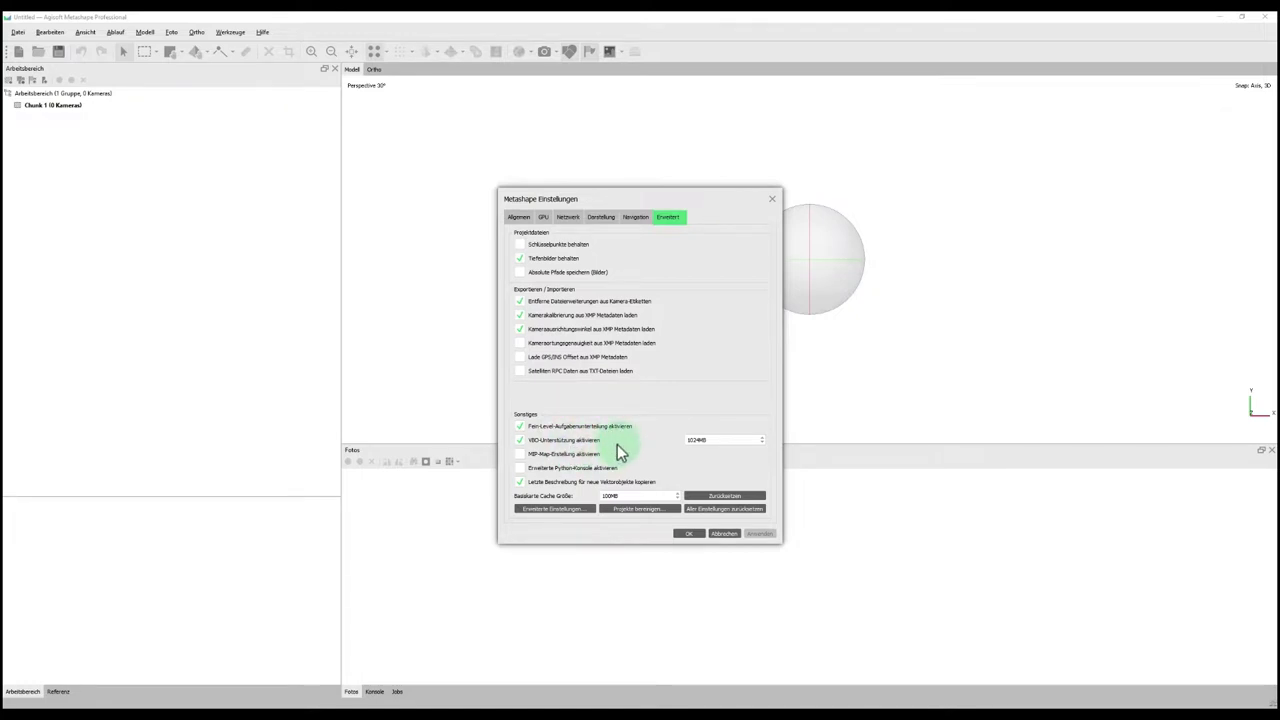
pyautogui.click(694, 536)
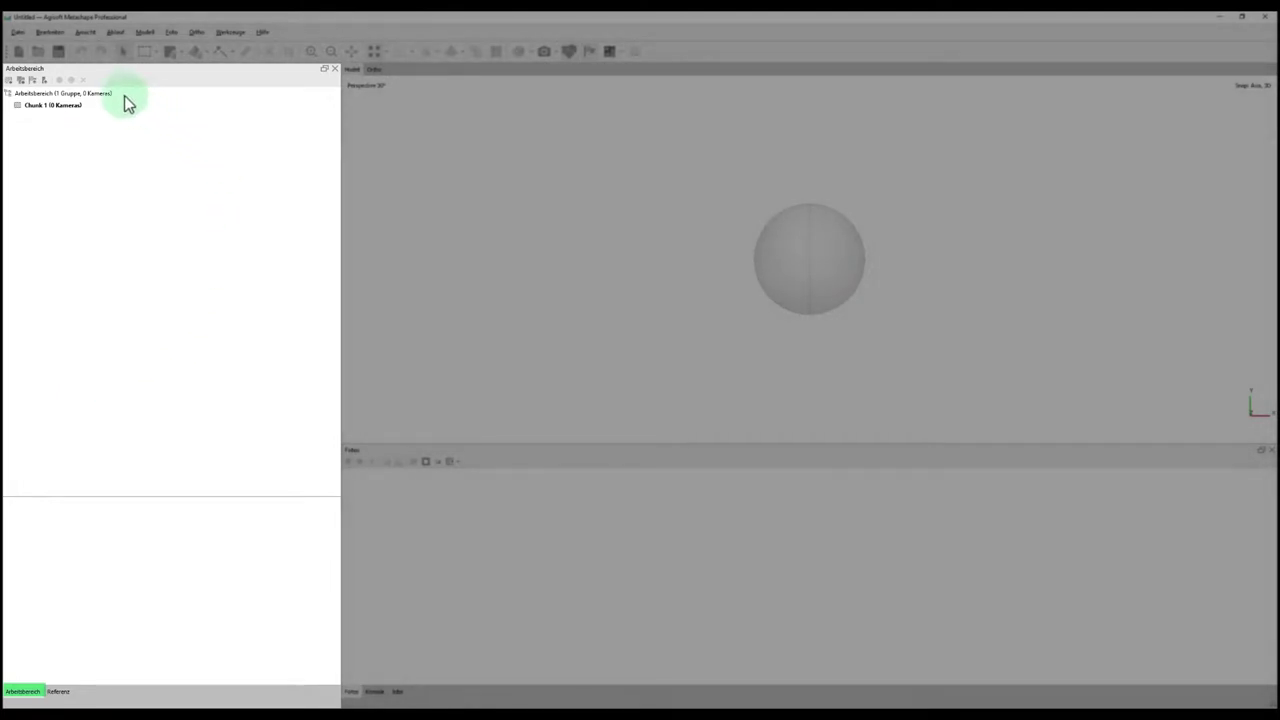
# Examine the workspace contents with Chunk 1 and the reference tables for cameras, markers and scale bars
pyautogui.click(45, 105)
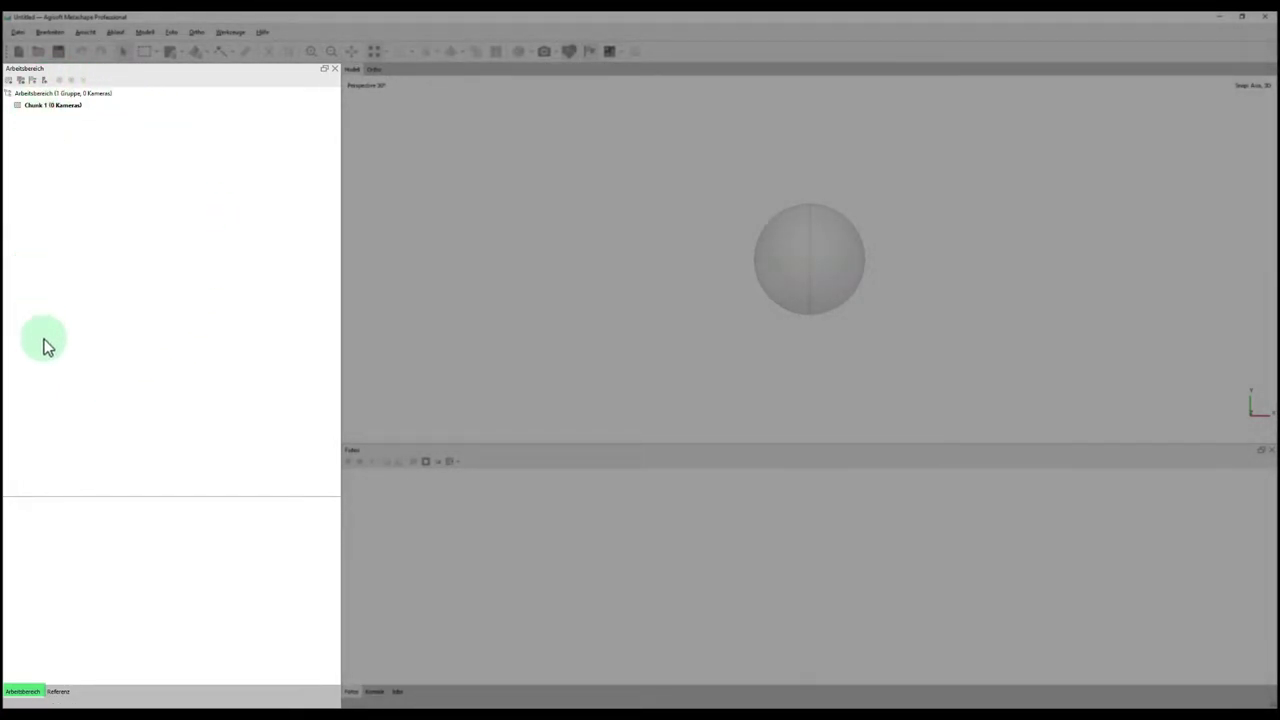
pyautogui.click(58, 691)
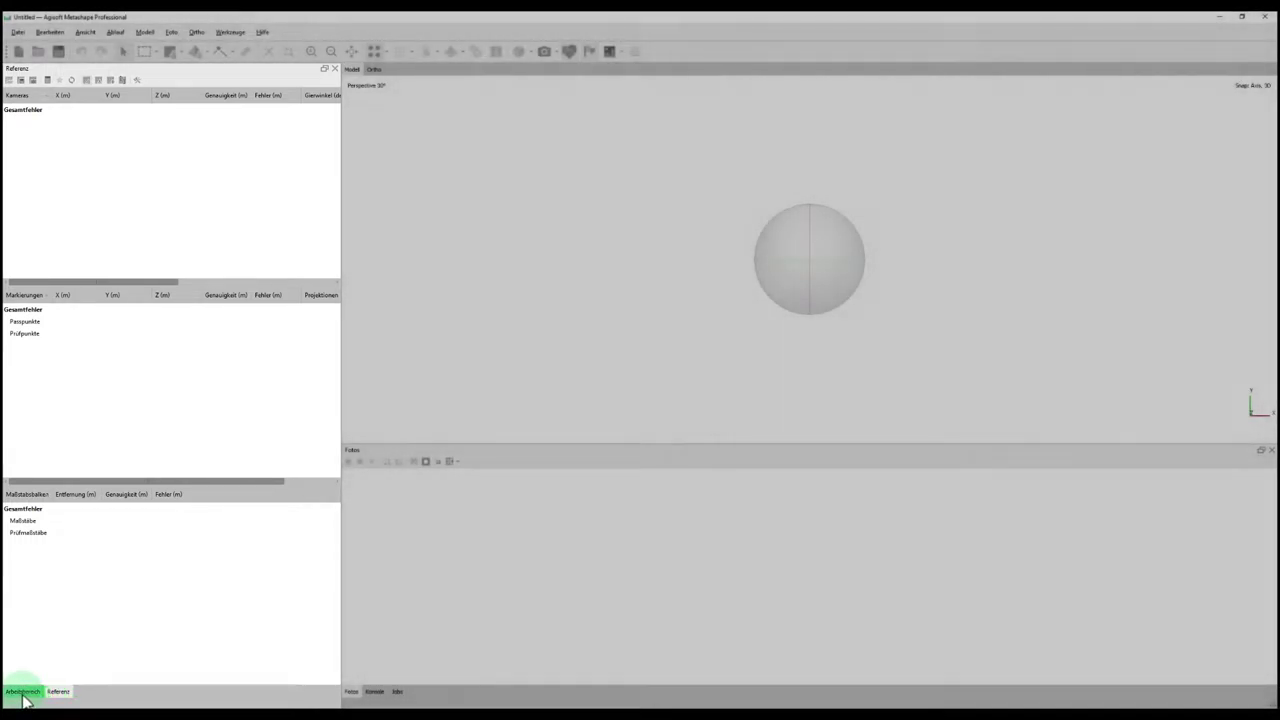
pyautogui.click(22, 692)
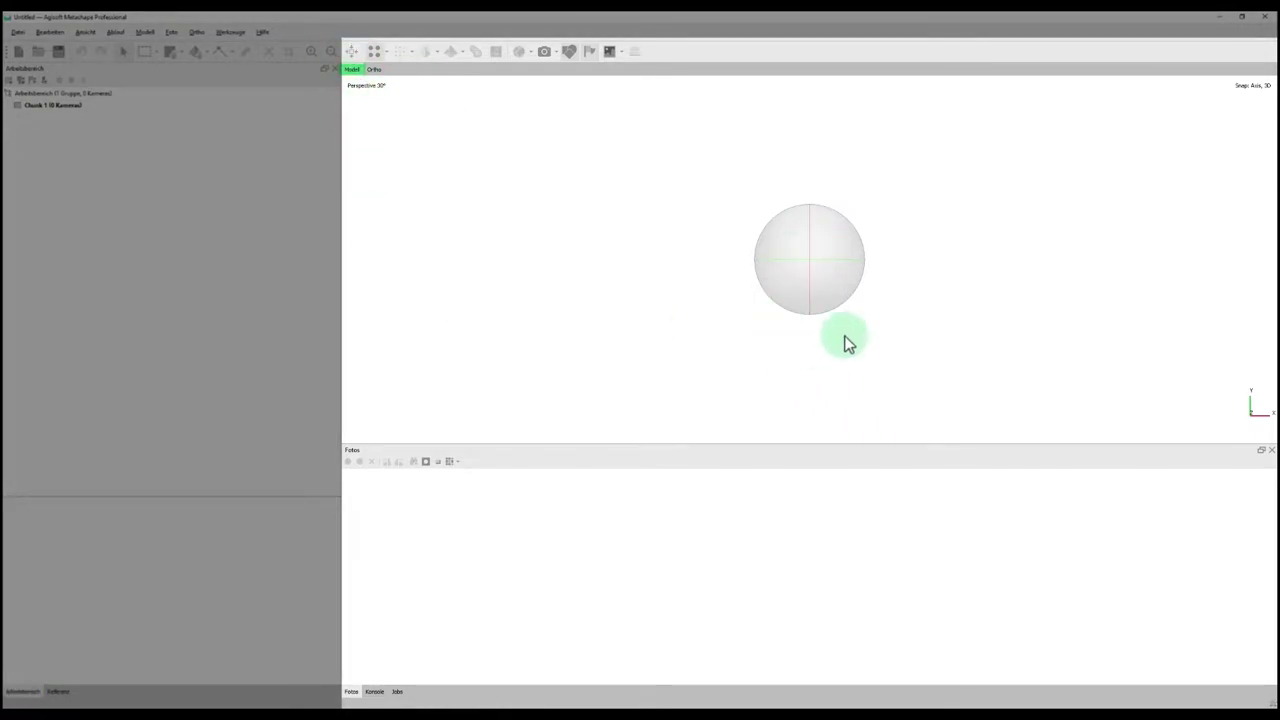
# Show the ortho view and examine the satellite basemap around Africa
pyautogui.click(373, 69)
pyautogui.scroll(3, 816, 245)
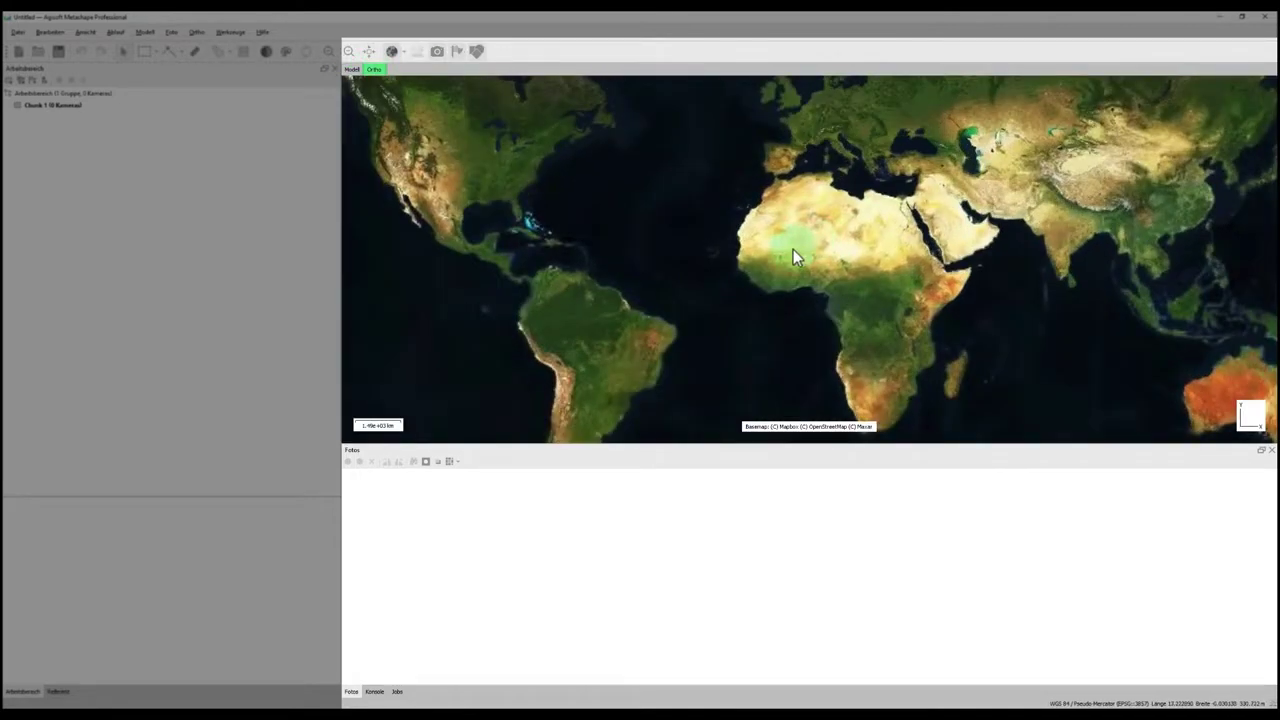
pyautogui.scroll(2, 785, 255)
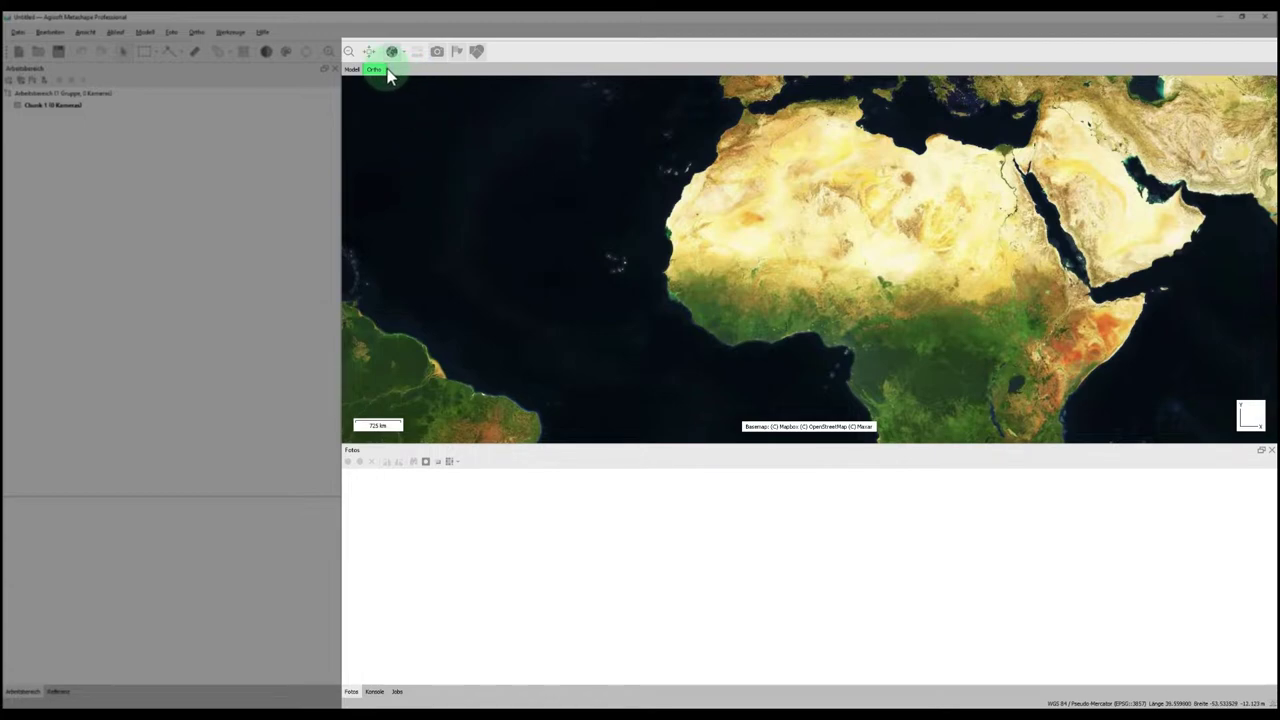
pyautogui.click(373, 521)
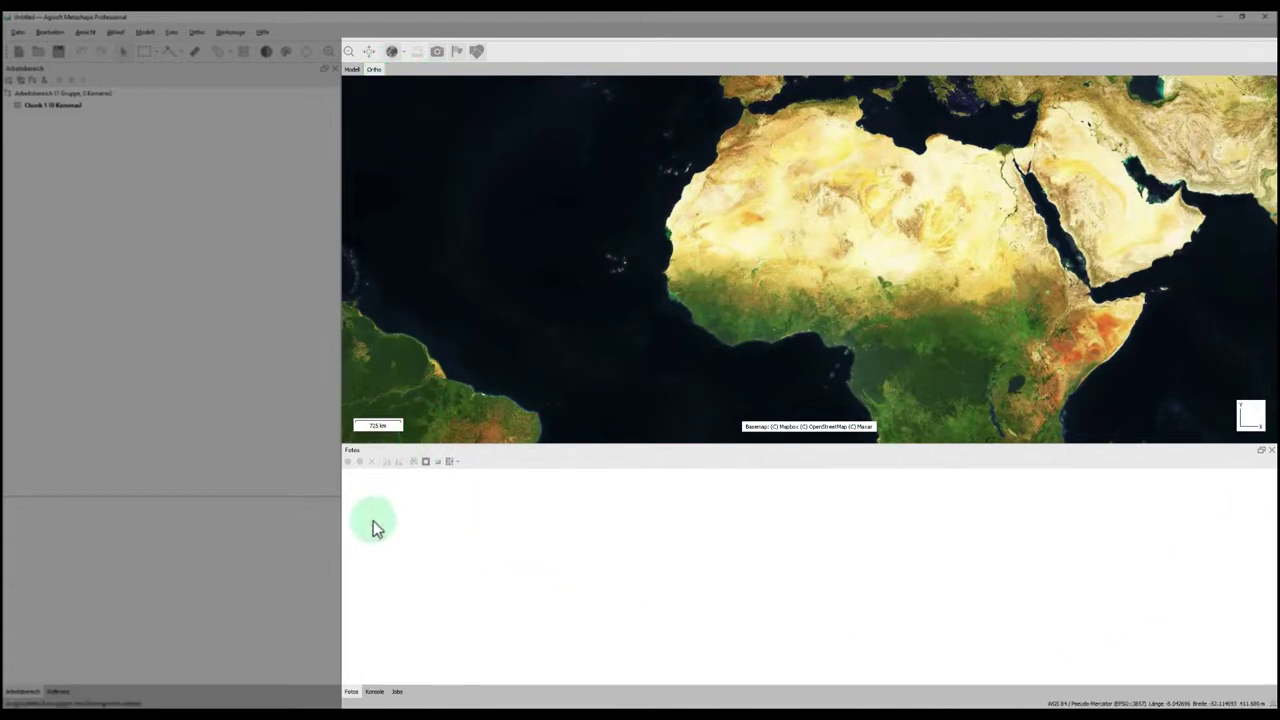
pyautogui.click(952, 680)
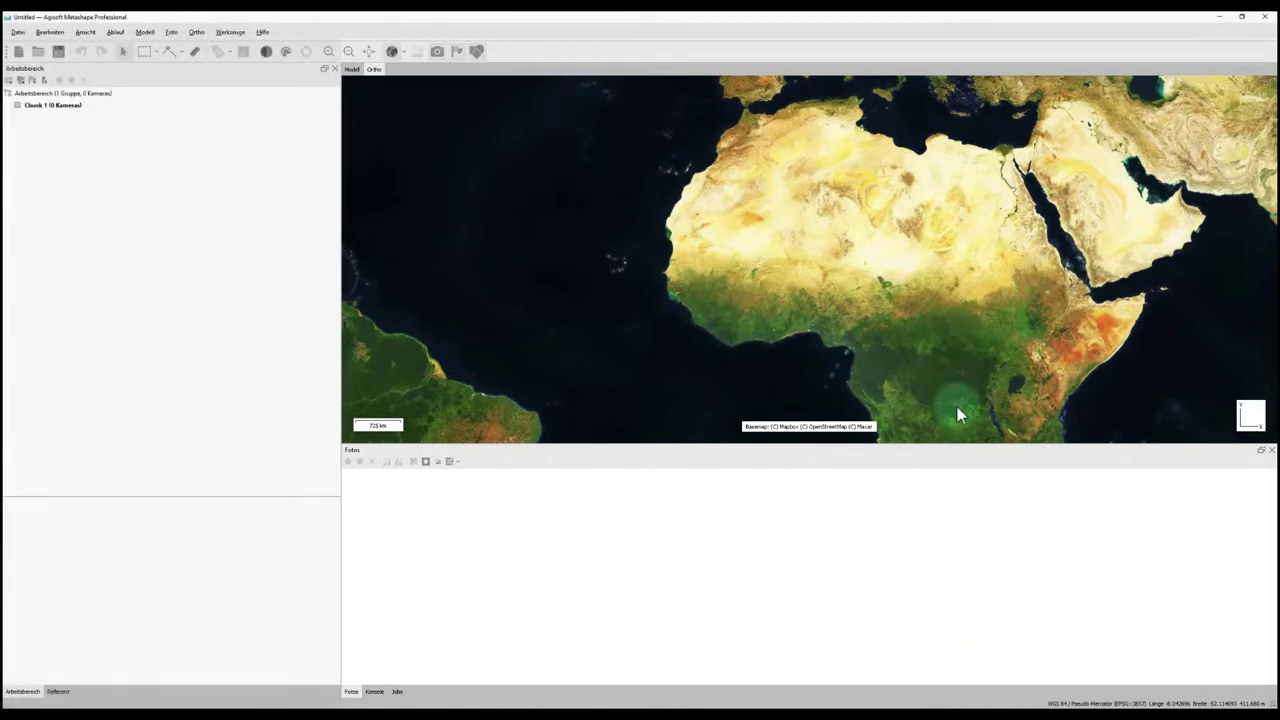
pyautogui.click(121, 39)
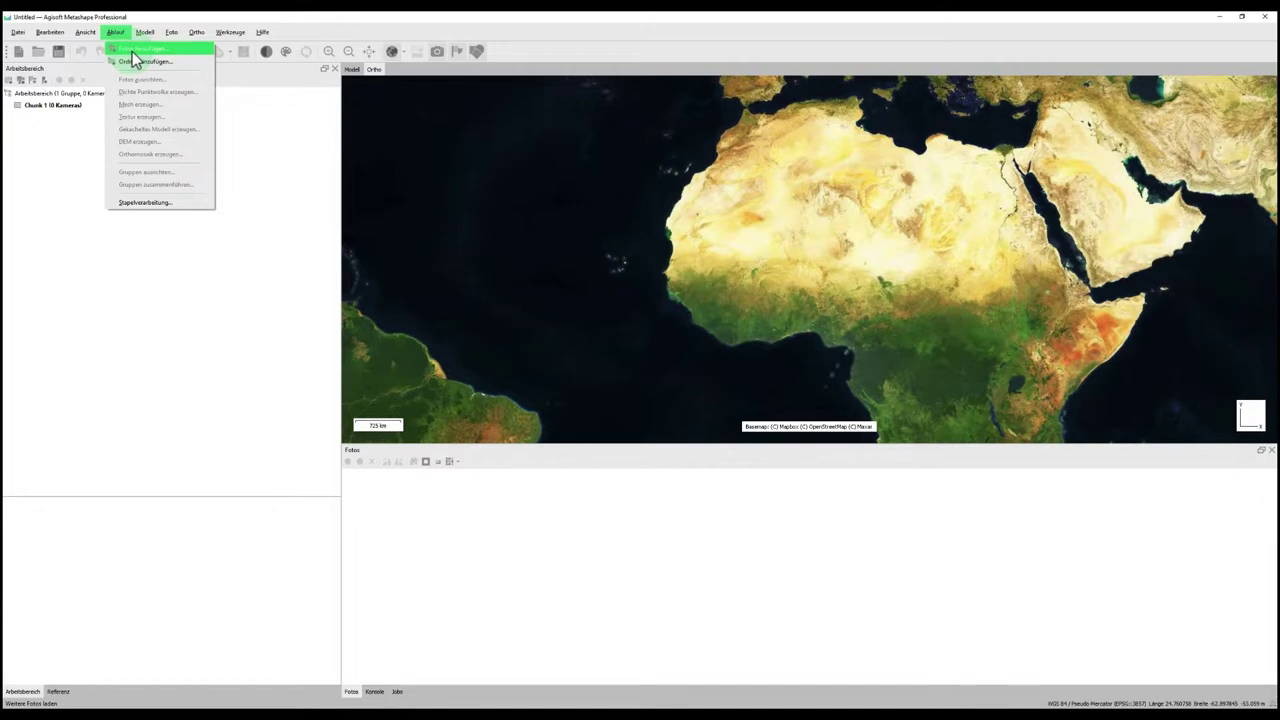
pyautogui.click(152, 34)
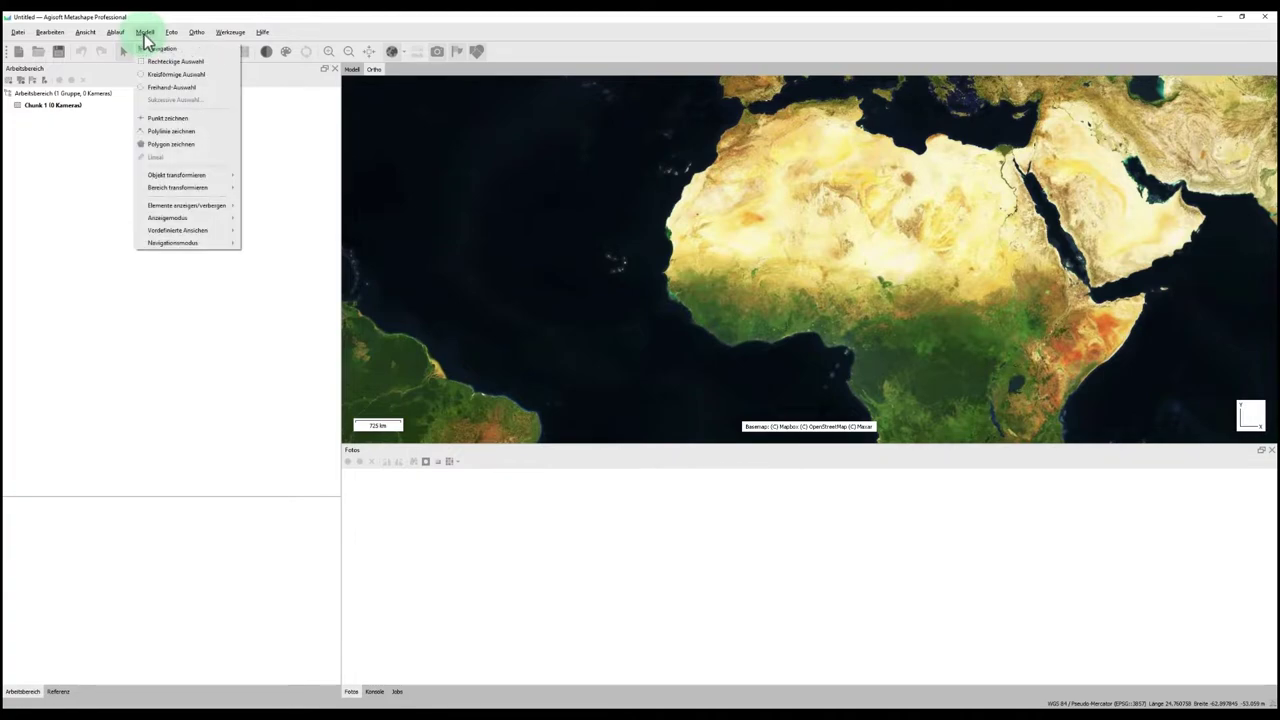
pyautogui.moveTo(171, 35)
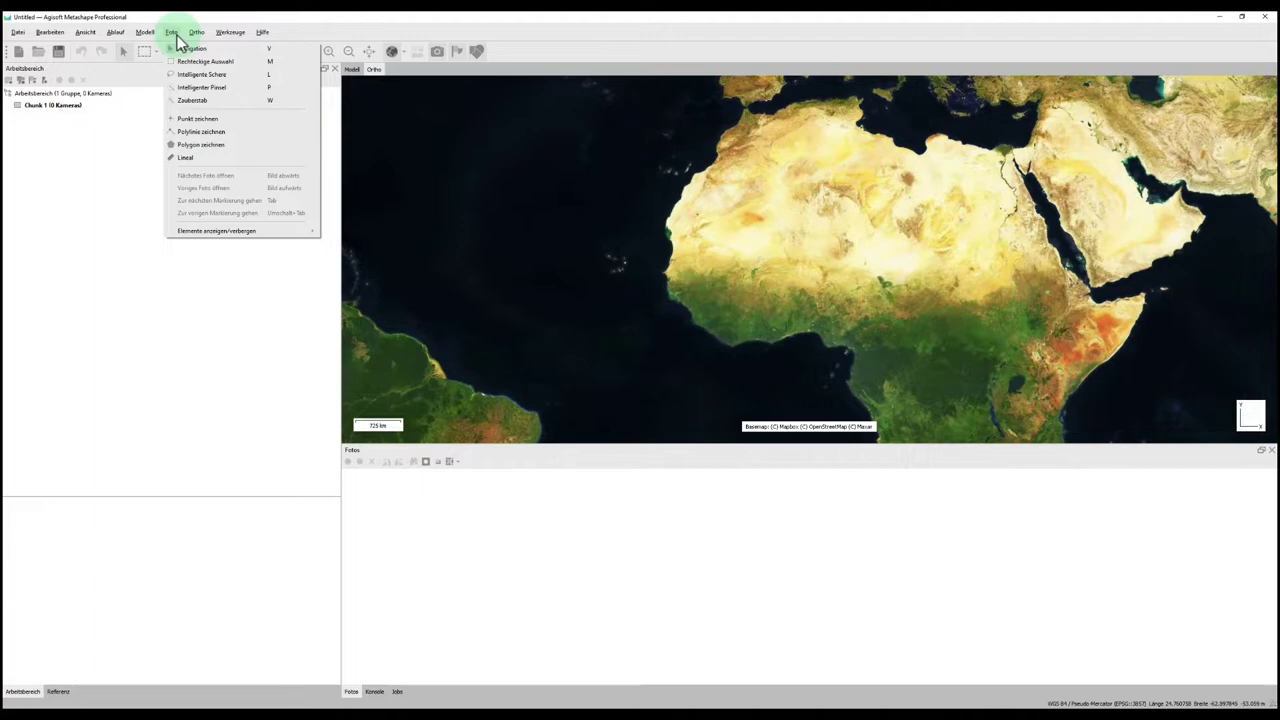
pyautogui.click(195, 34)
pyautogui.click(146, 35)
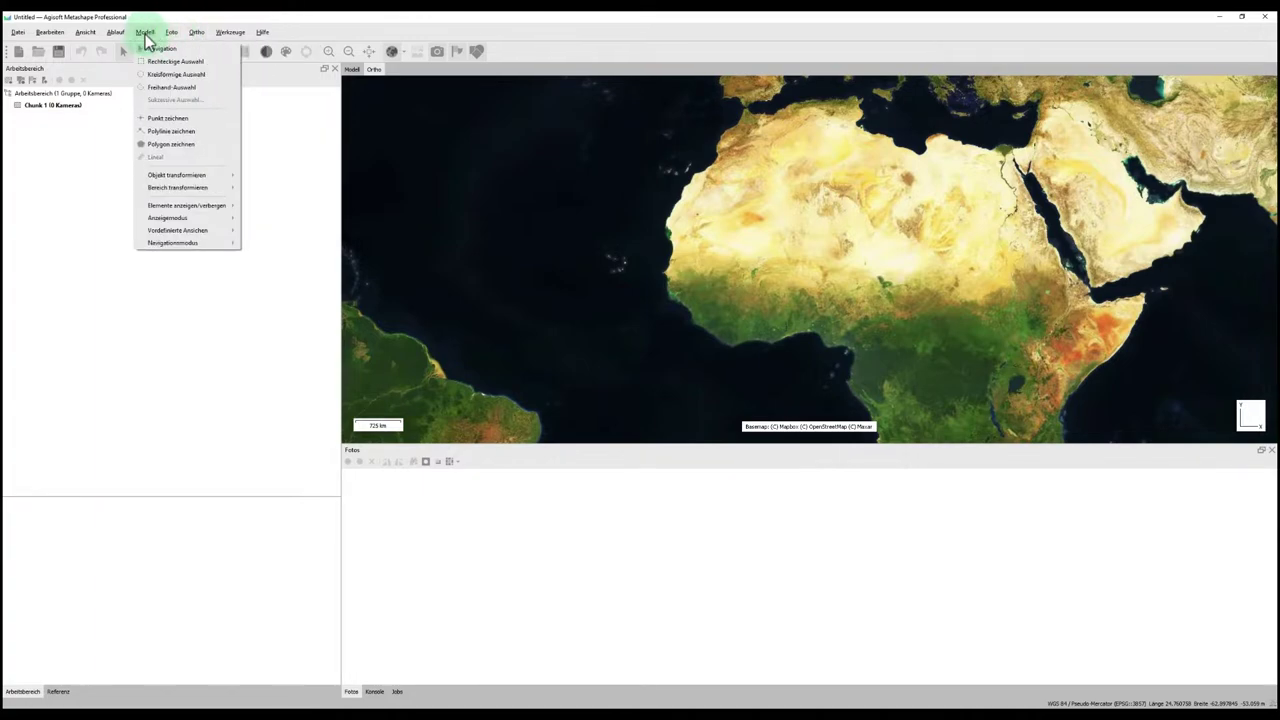
pyautogui.click(169, 35)
pyautogui.click(196, 34)
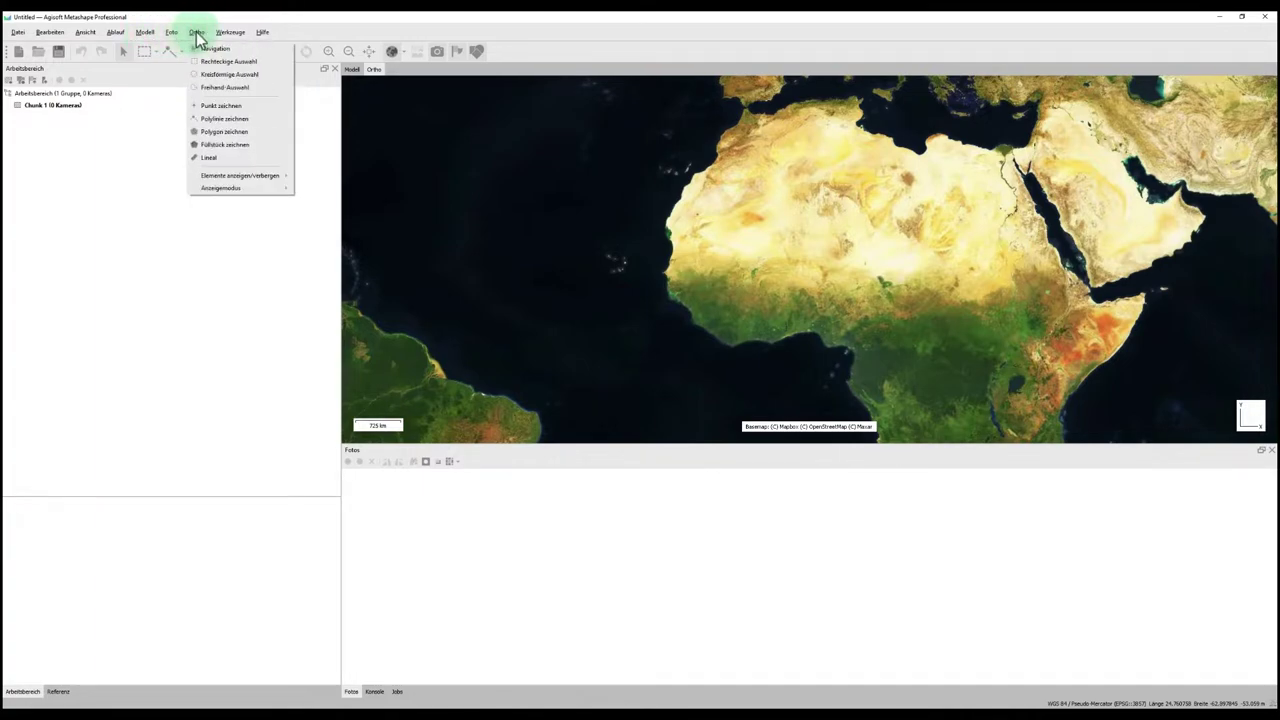
pyautogui.click(230, 32)
pyautogui.click(262, 32)
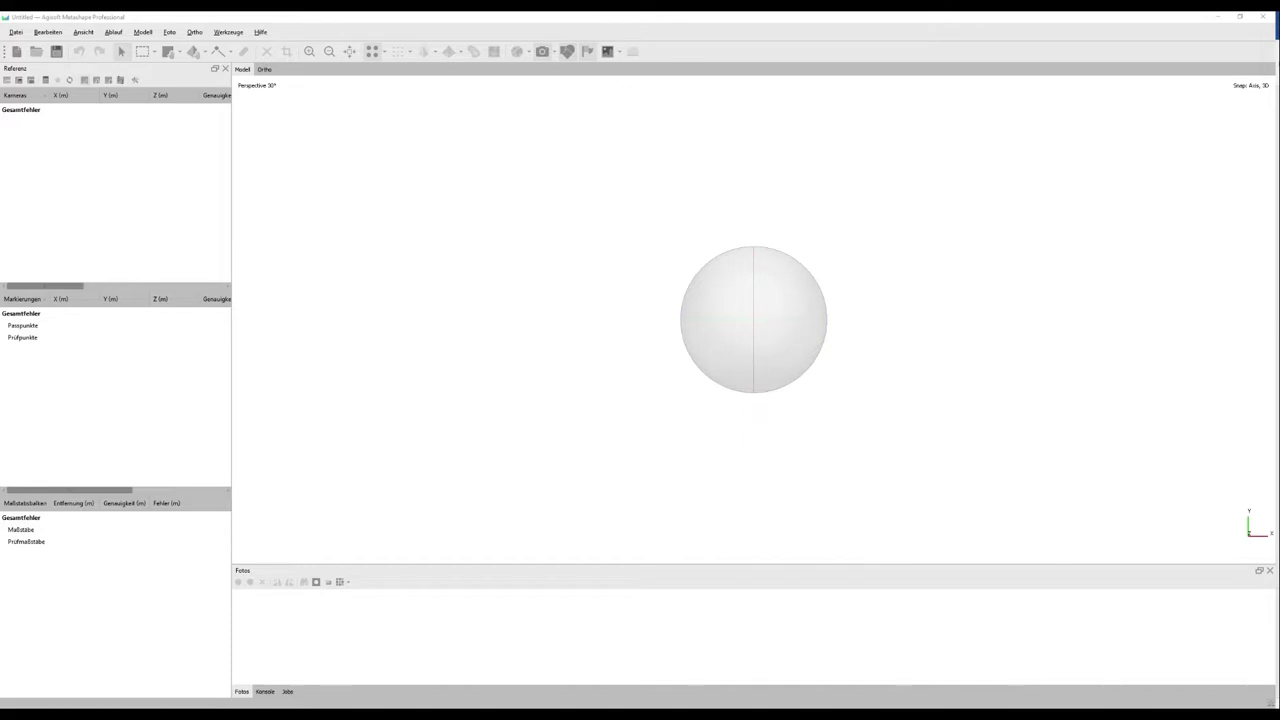
# Switch to File Explorer and check the combined properties of all images in the UAV_Images_04.12.2019 folder
pyautogui.click(280, 714)
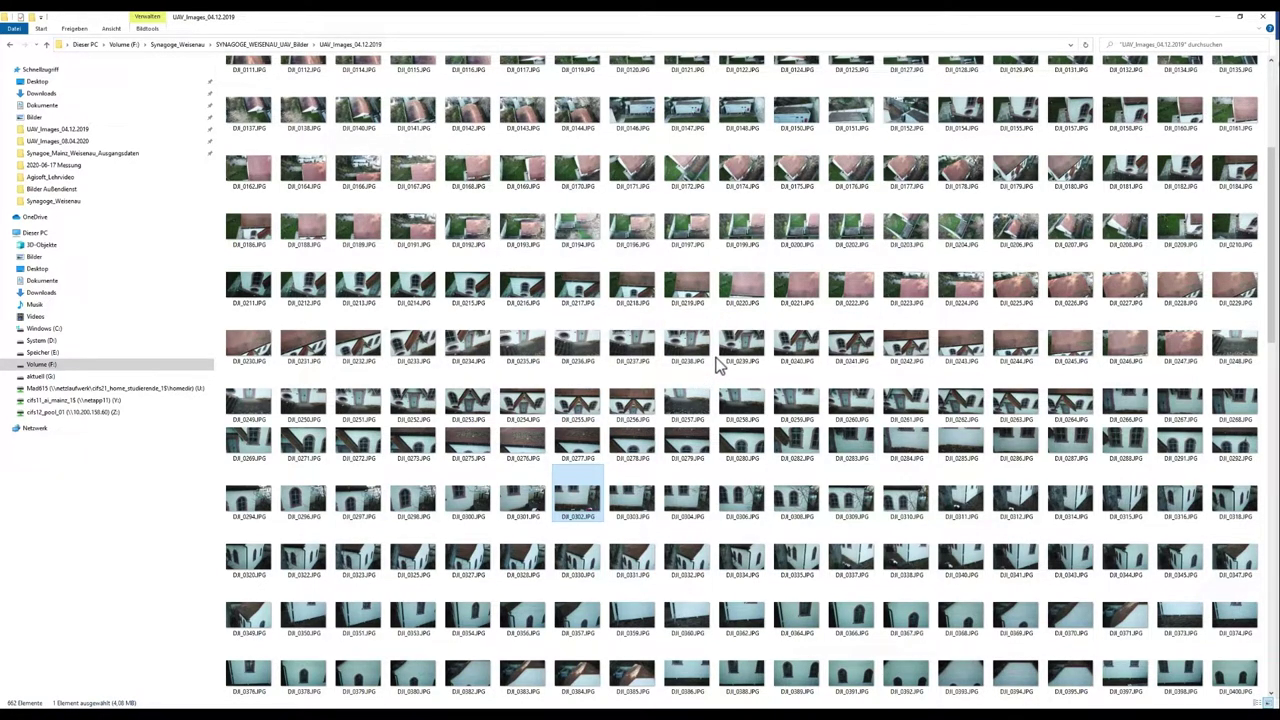
pyautogui.moveTo(754, 352)
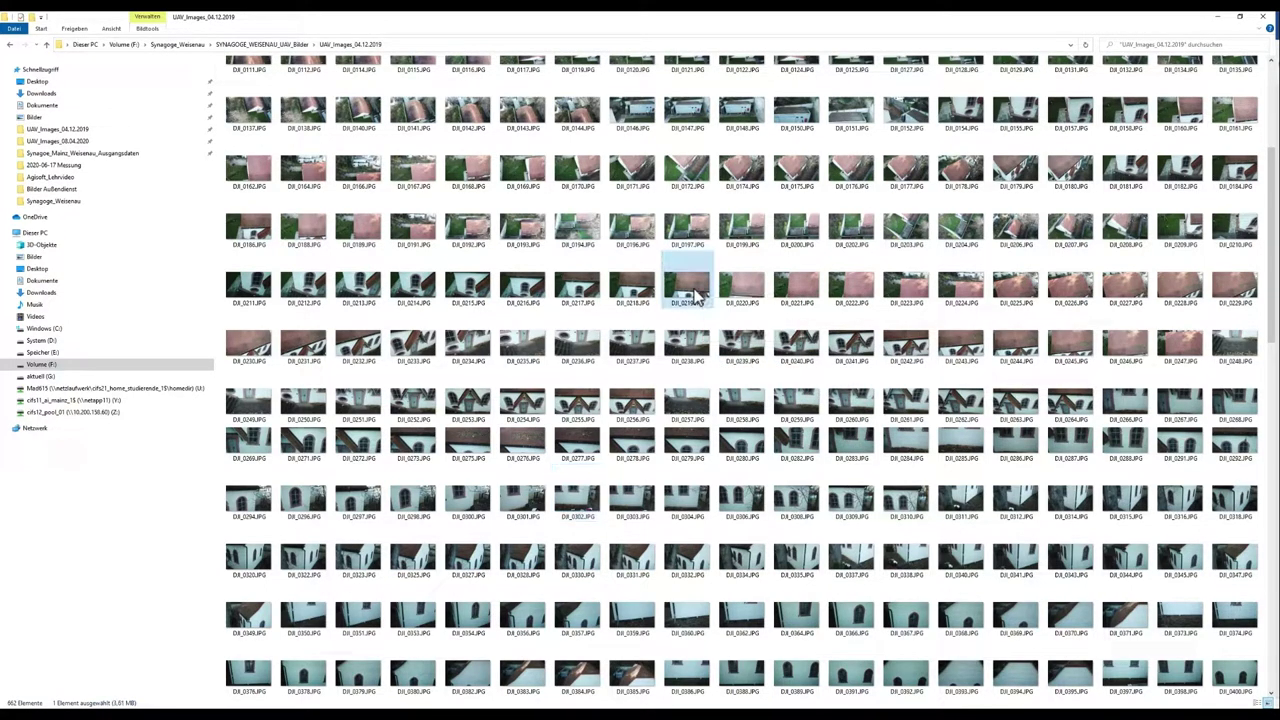
pyautogui.hotkey('ctrl', 'a')
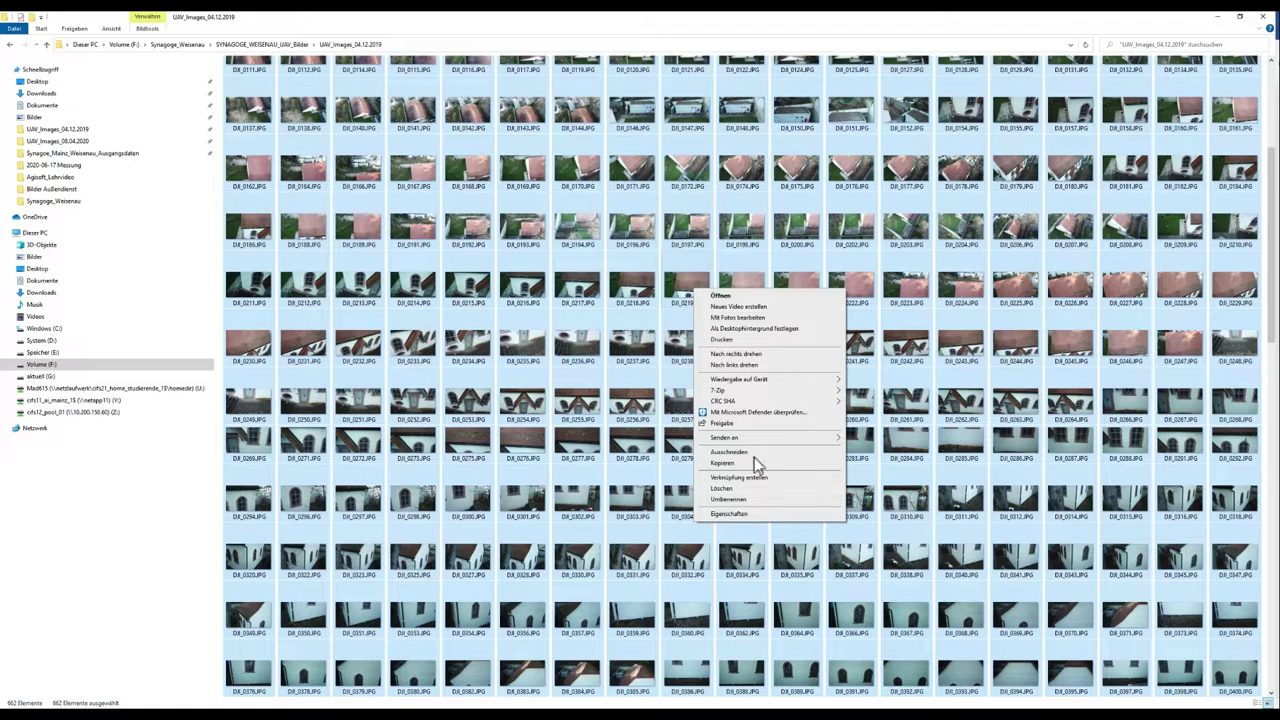
pyautogui.click(773, 512)
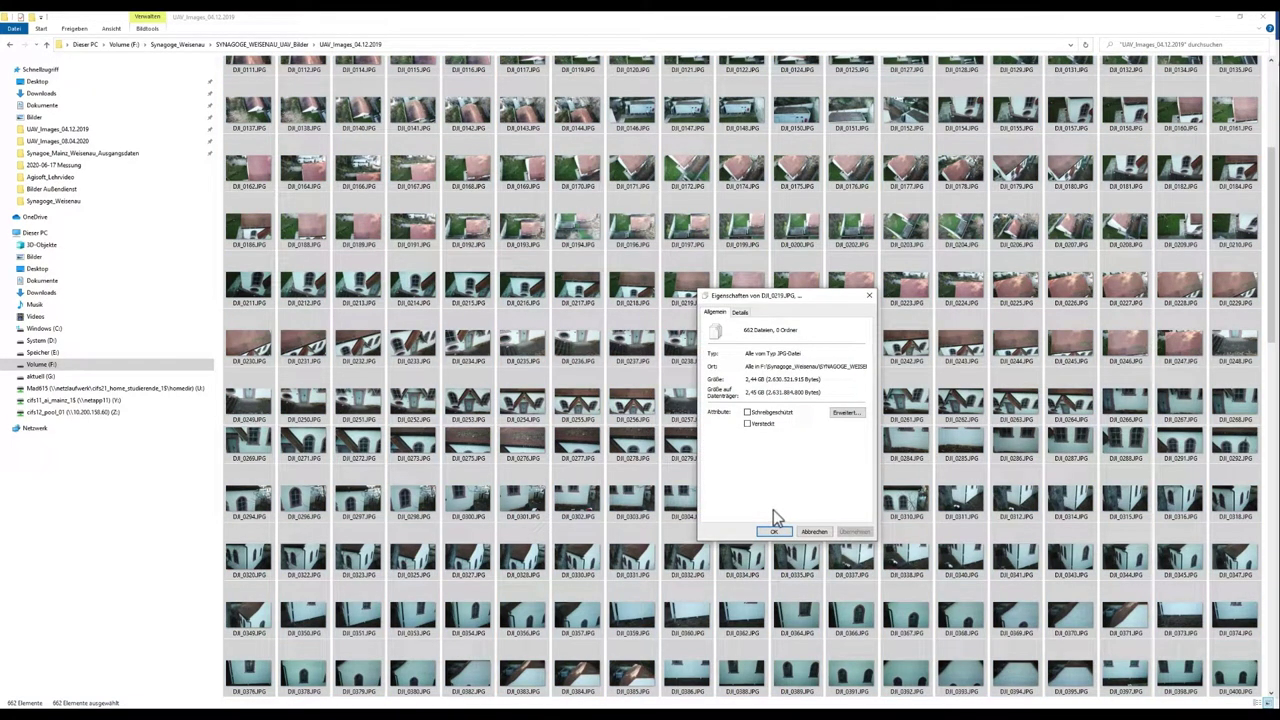
pyautogui.click(869, 297)
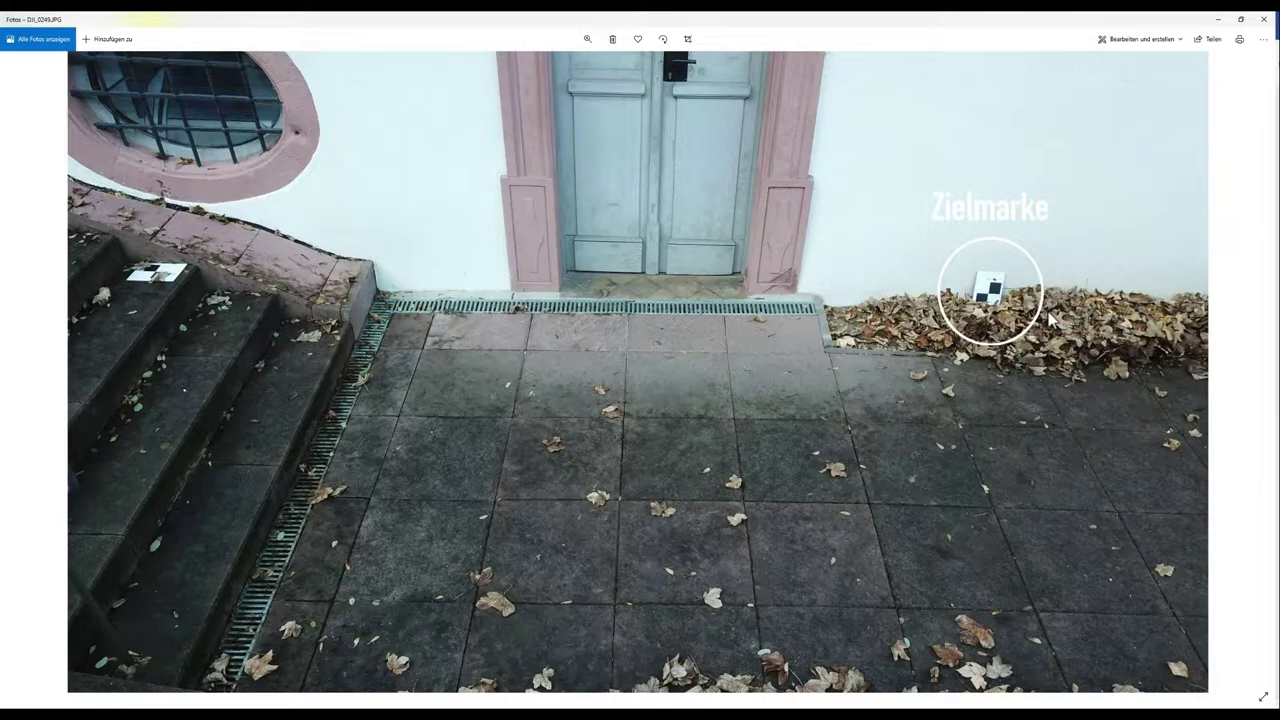
# Browse the drone photos from DJI_0249.JPG to DJI_0257.JPG for target markers and return to Metashape
pyautogui.press('Right')
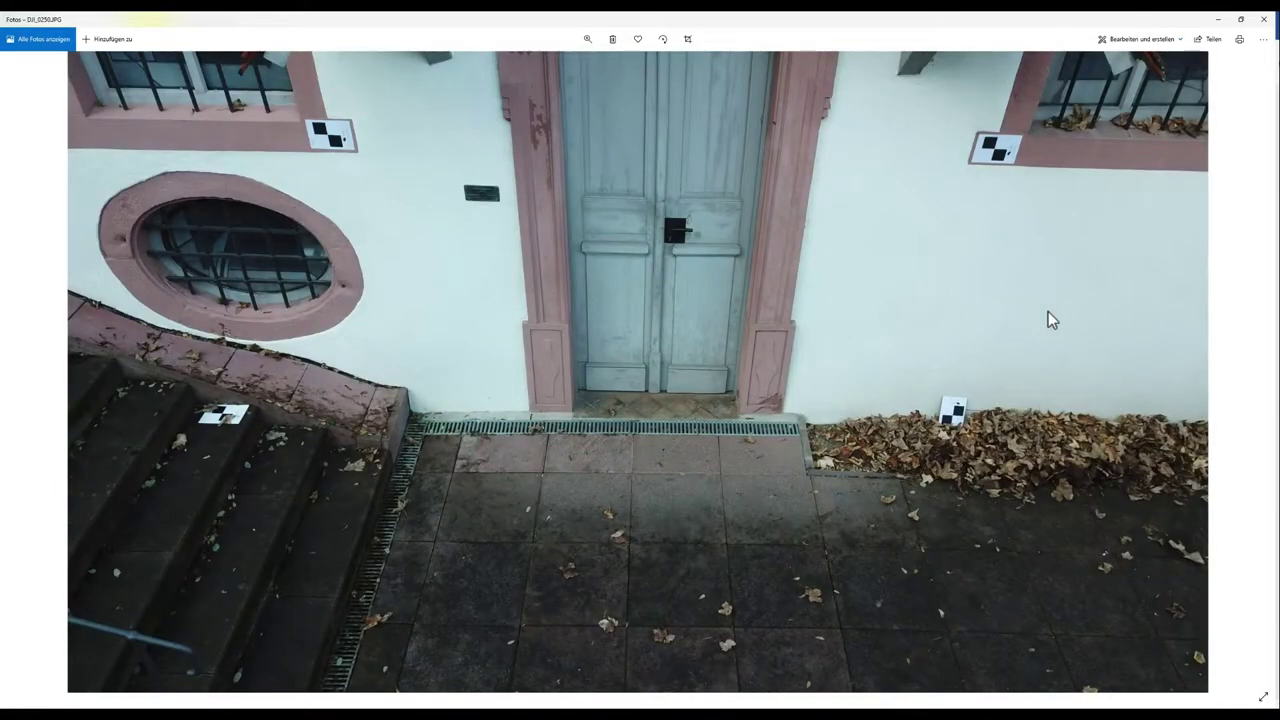
pyautogui.scroll(-3, 1048, 313)
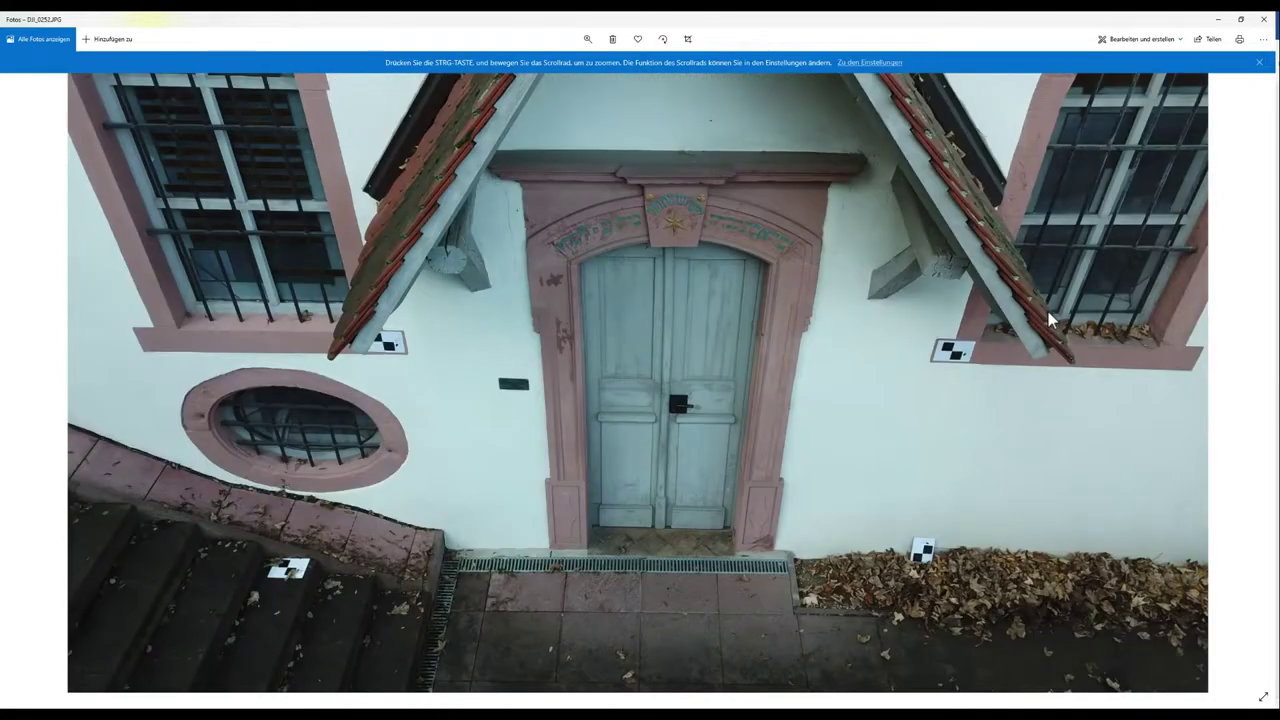
pyautogui.scroll(-1, 1048, 318)
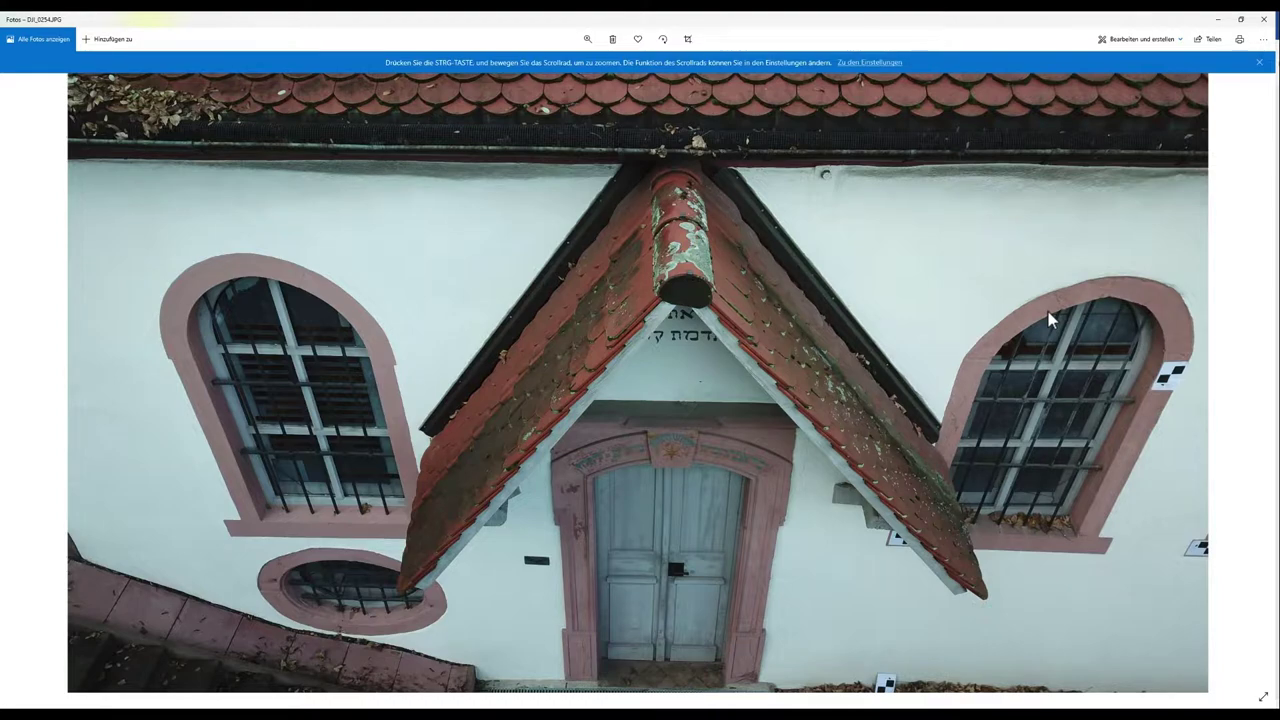
pyautogui.scroll(-3, 1050, 320)
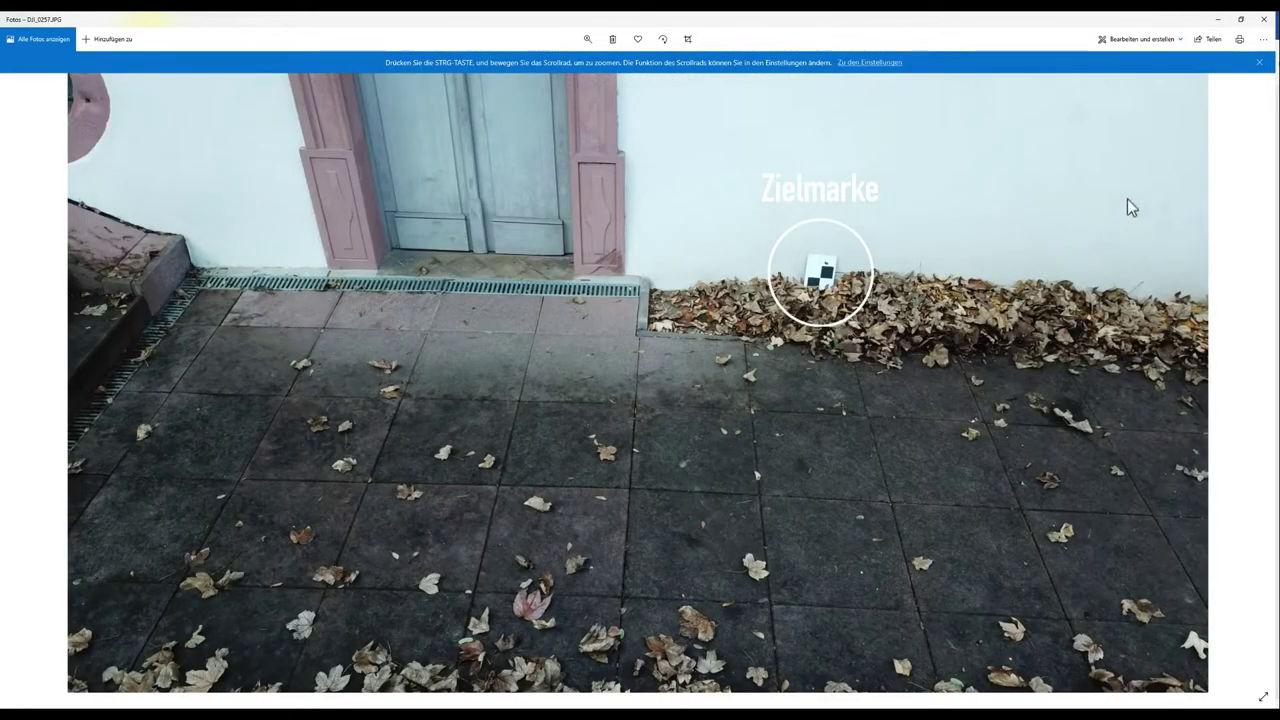
pyautogui.click(1263, 20)
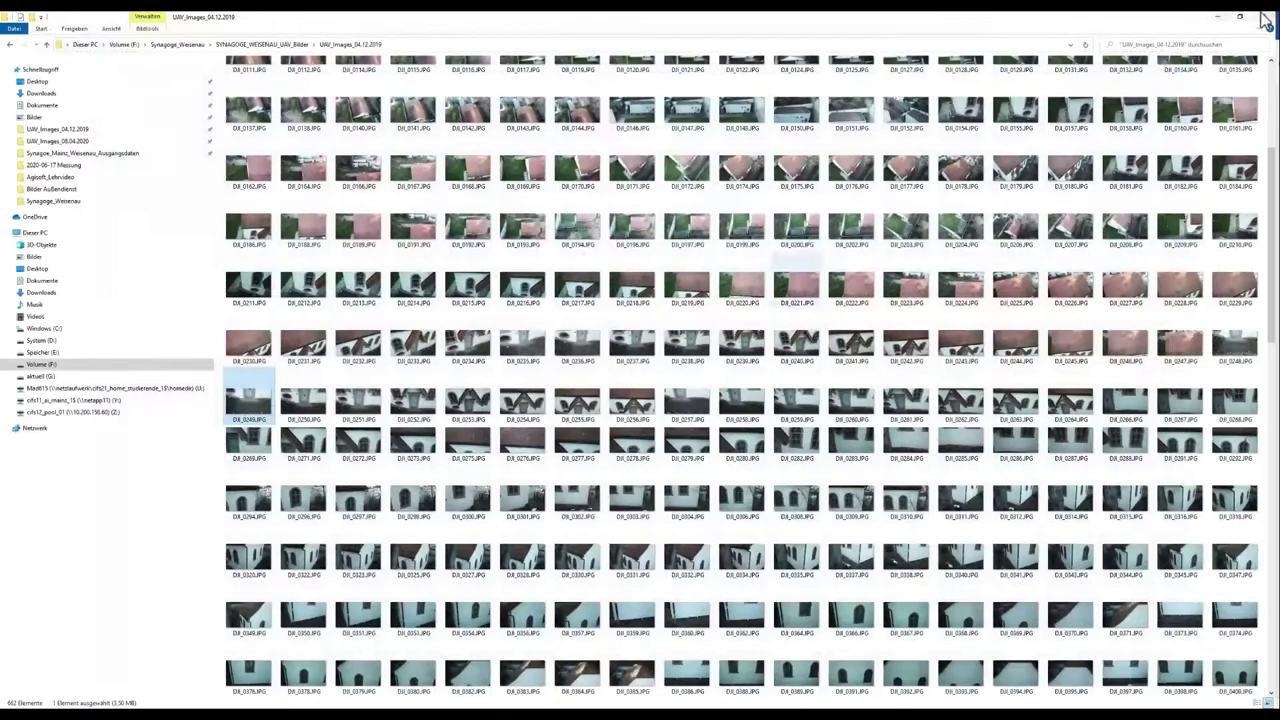
pyautogui.click(1263, 18)
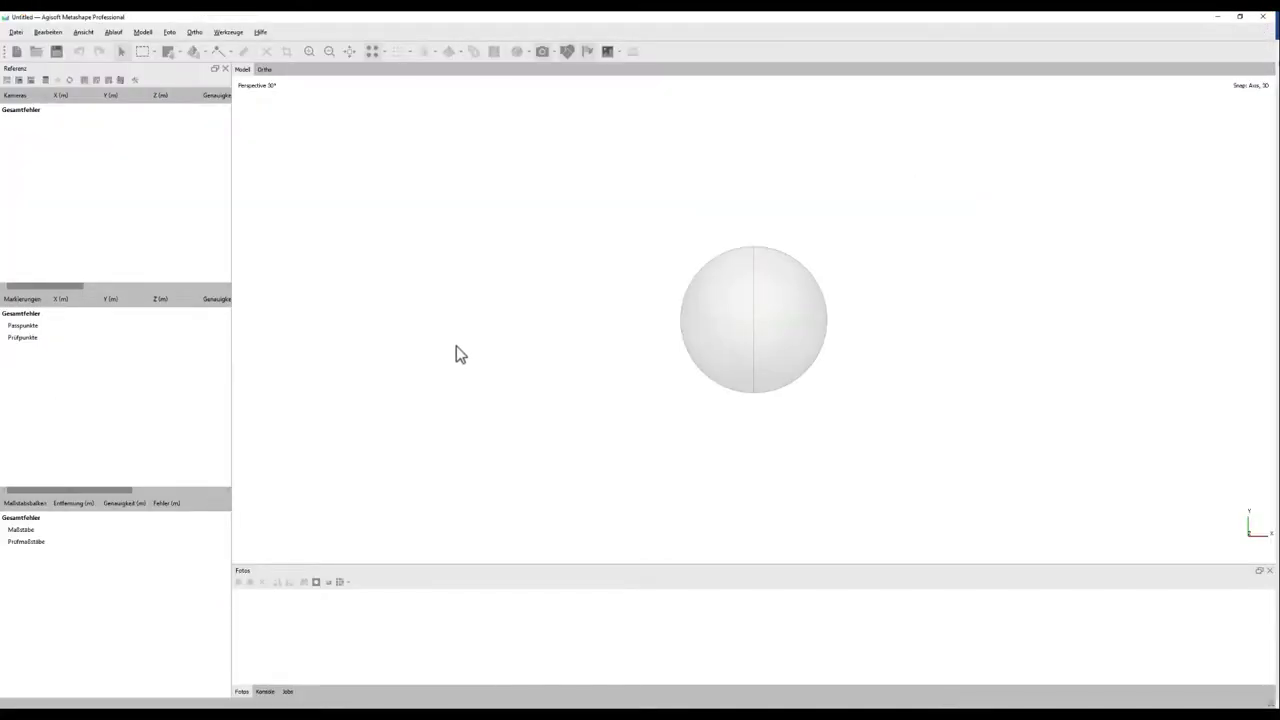
# Add the folder UAV_Images_04.12.2019 to the project, arranging its images as single cameras (Einzelne Kameras)
pyautogui.click(114, 32)
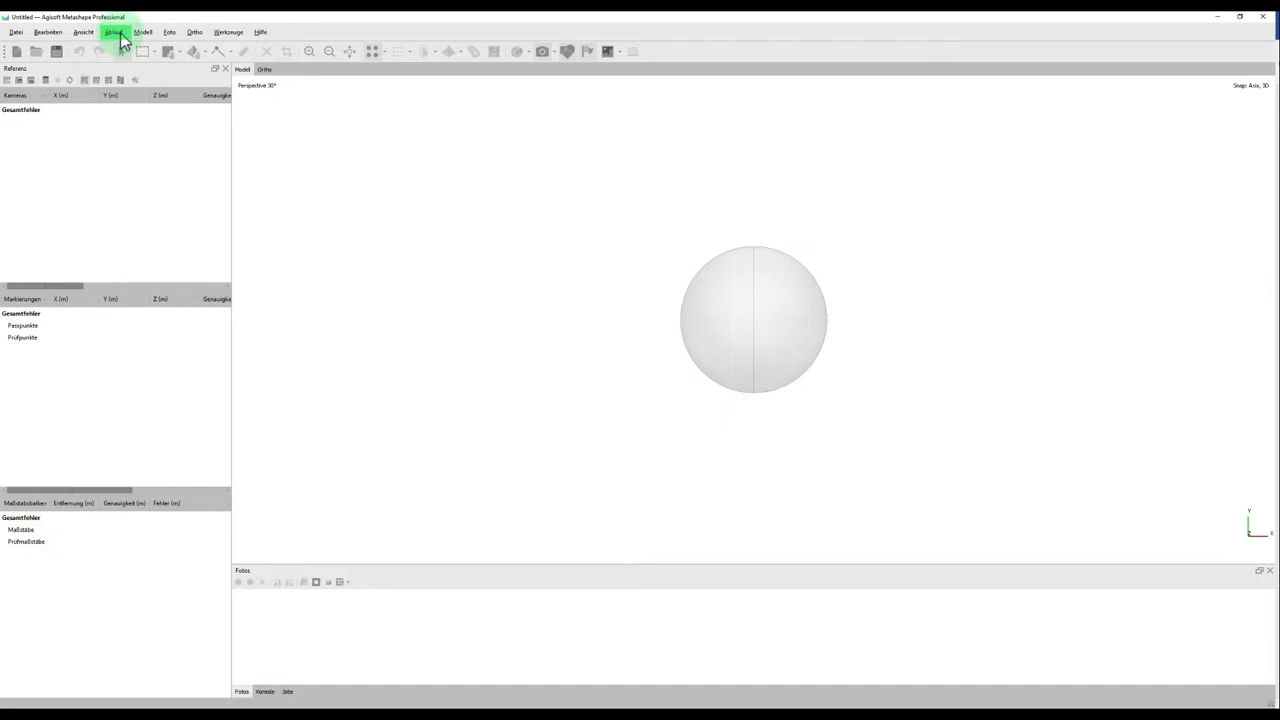
pyautogui.click(118, 34)
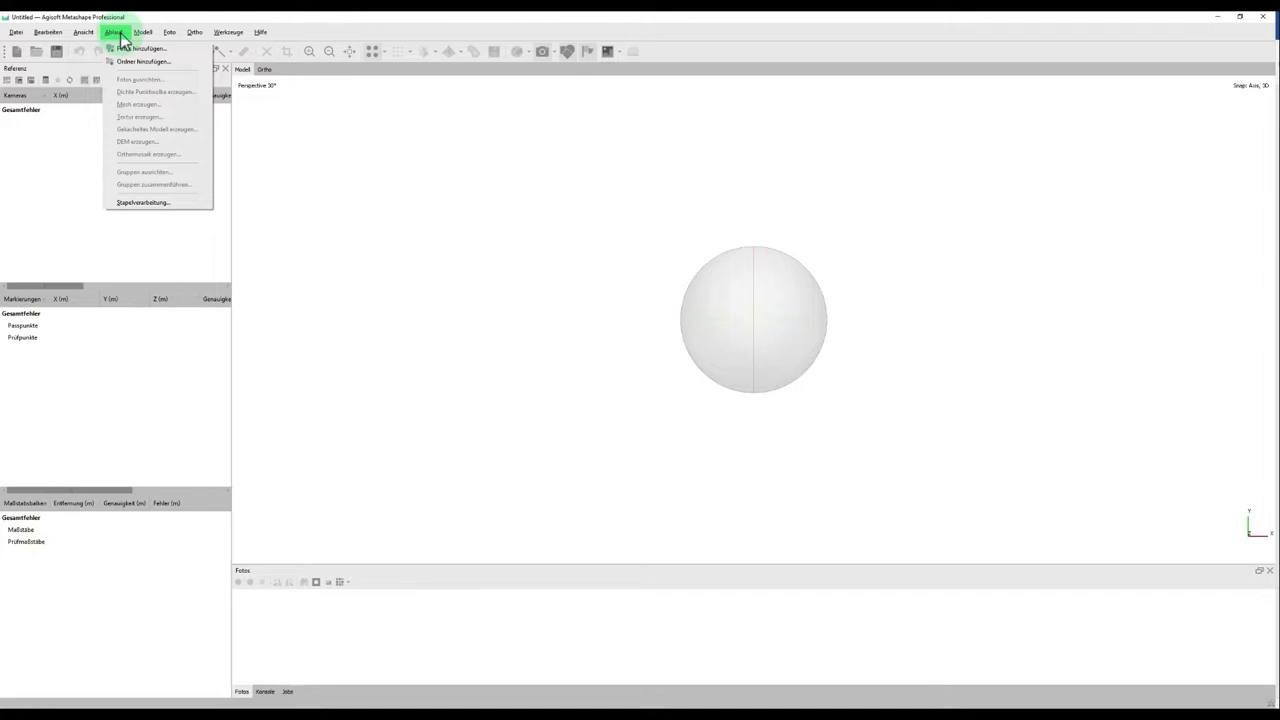
pyautogui.click(143, 60)
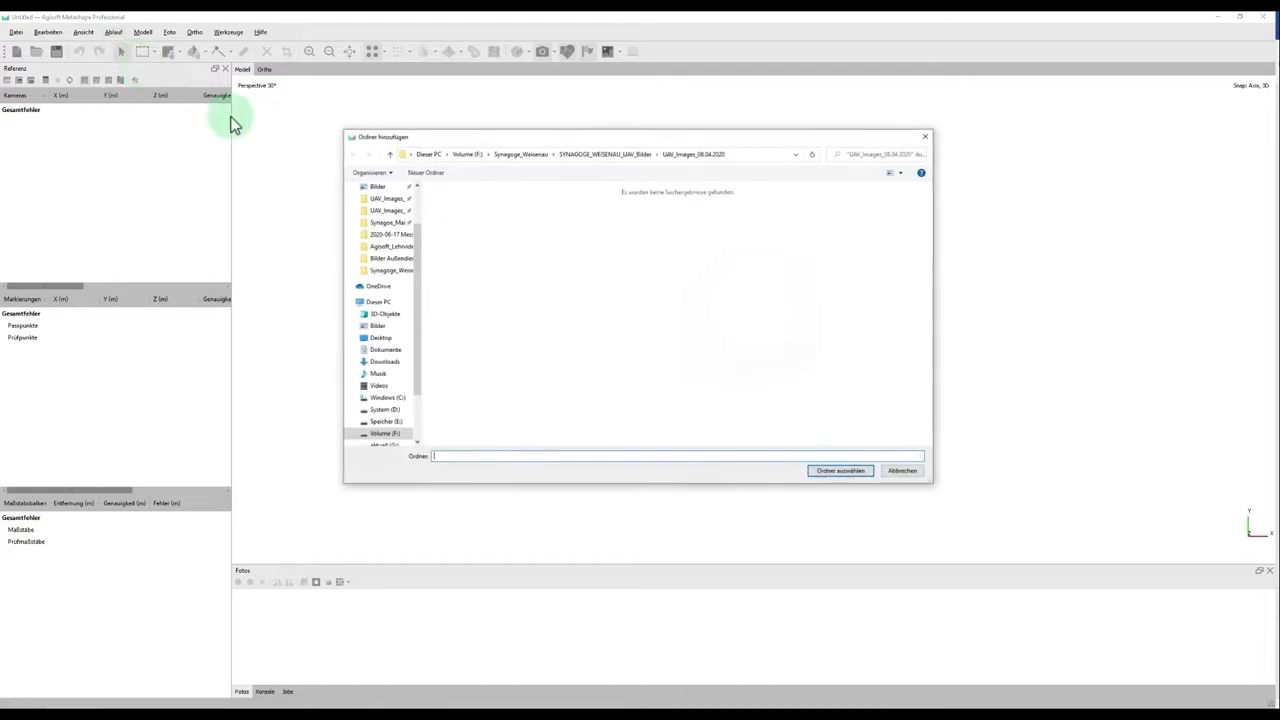
pyautogui.click(387, 200)
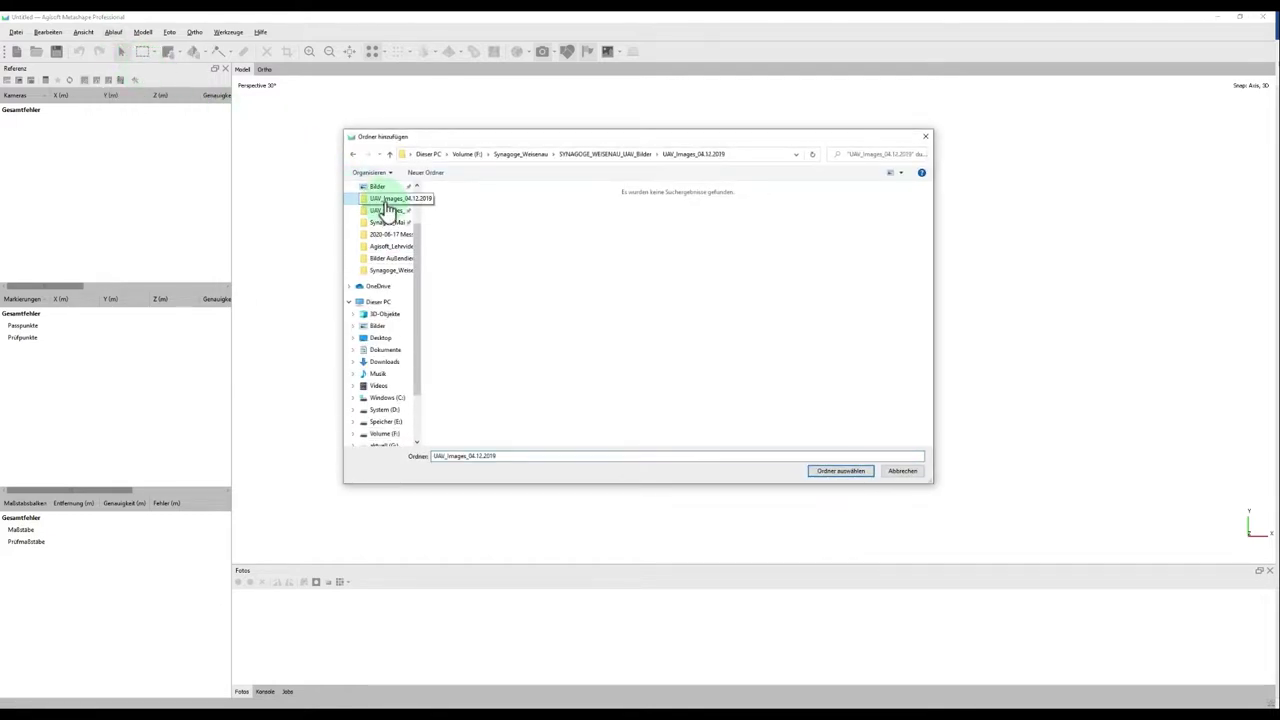
pyautogui.click(838, 471)
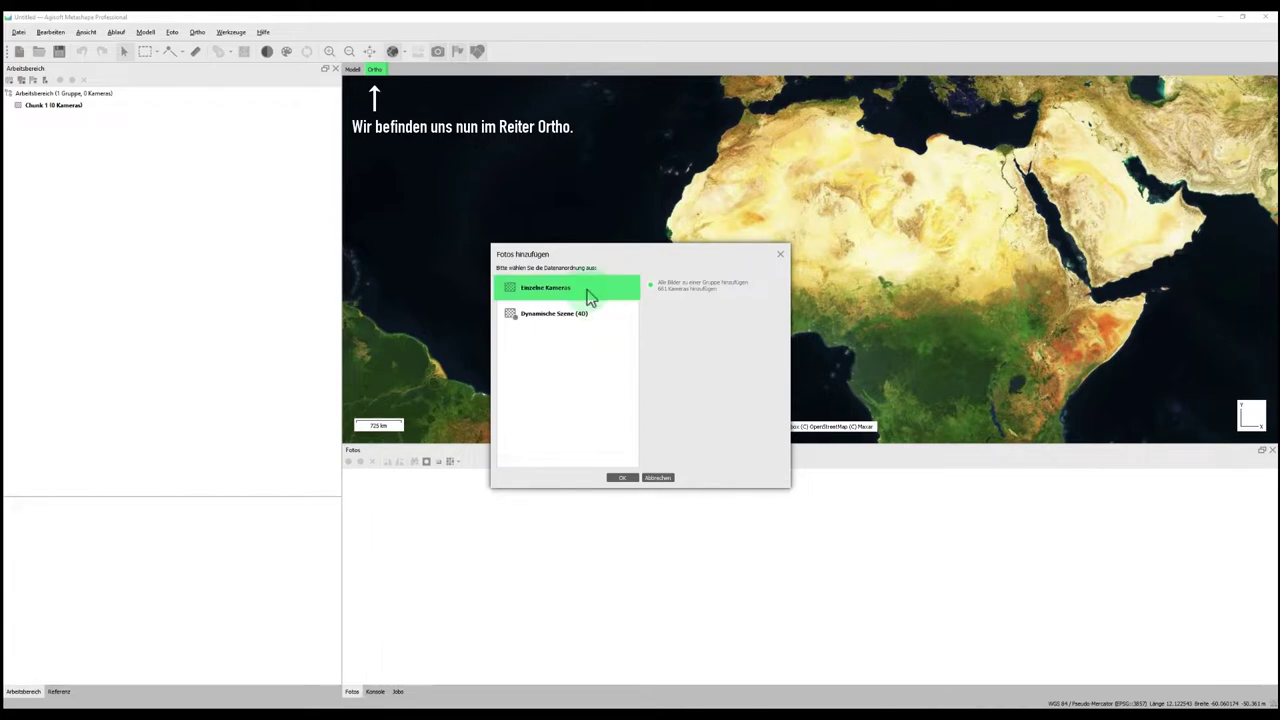
pyautogui.click(621, 479)
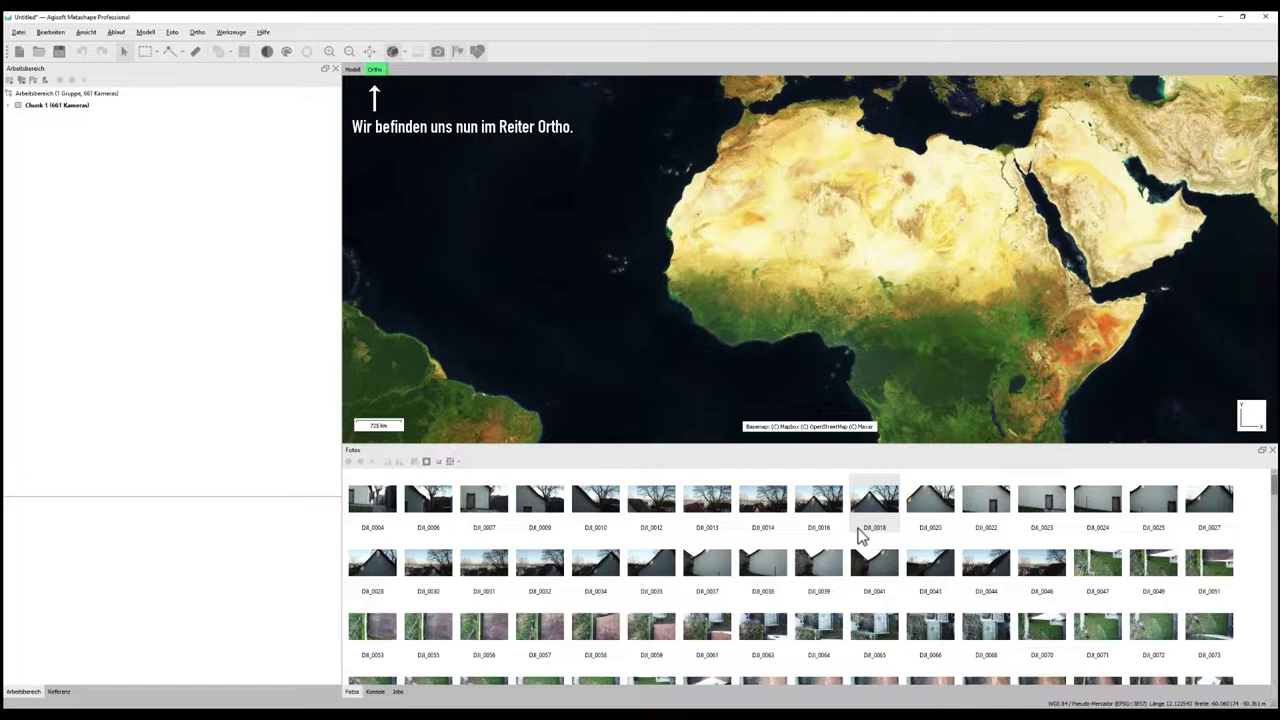
# Look through the imported photos and set their thumbnails to the large size
pyautogui.scroll(-5, 668, 562)
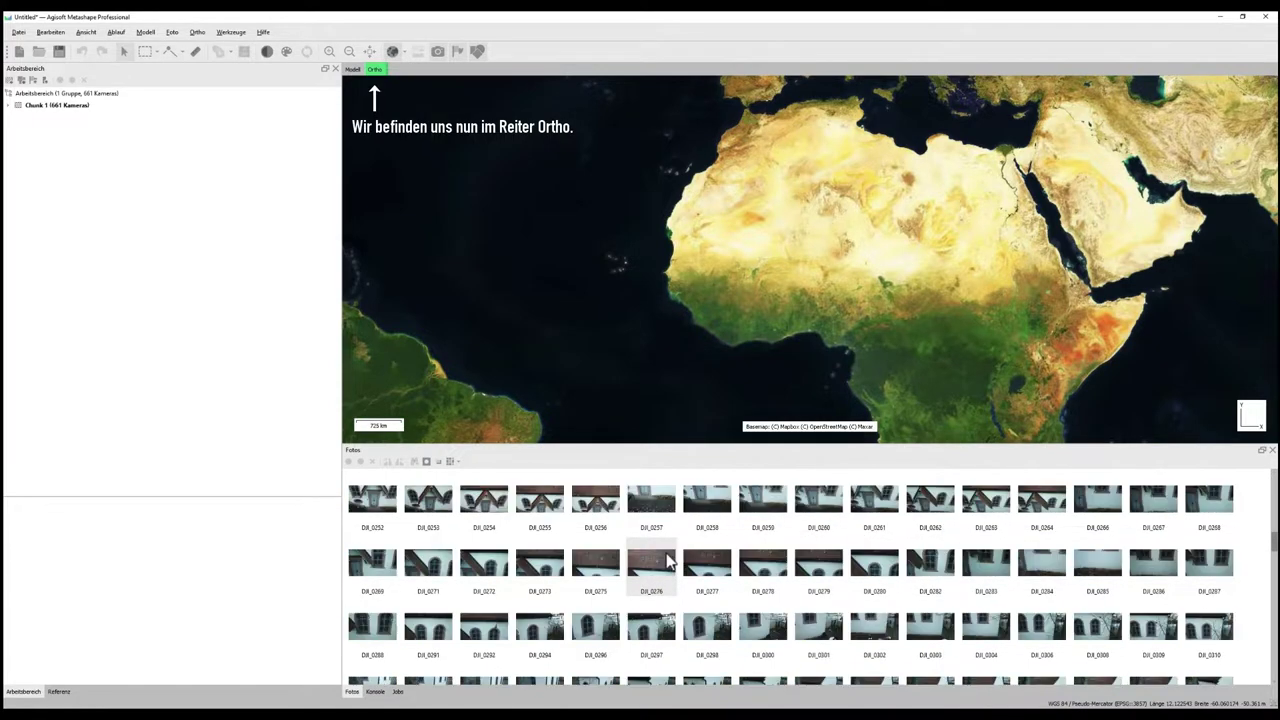
pyautogui.scroll(10, 664, 558)
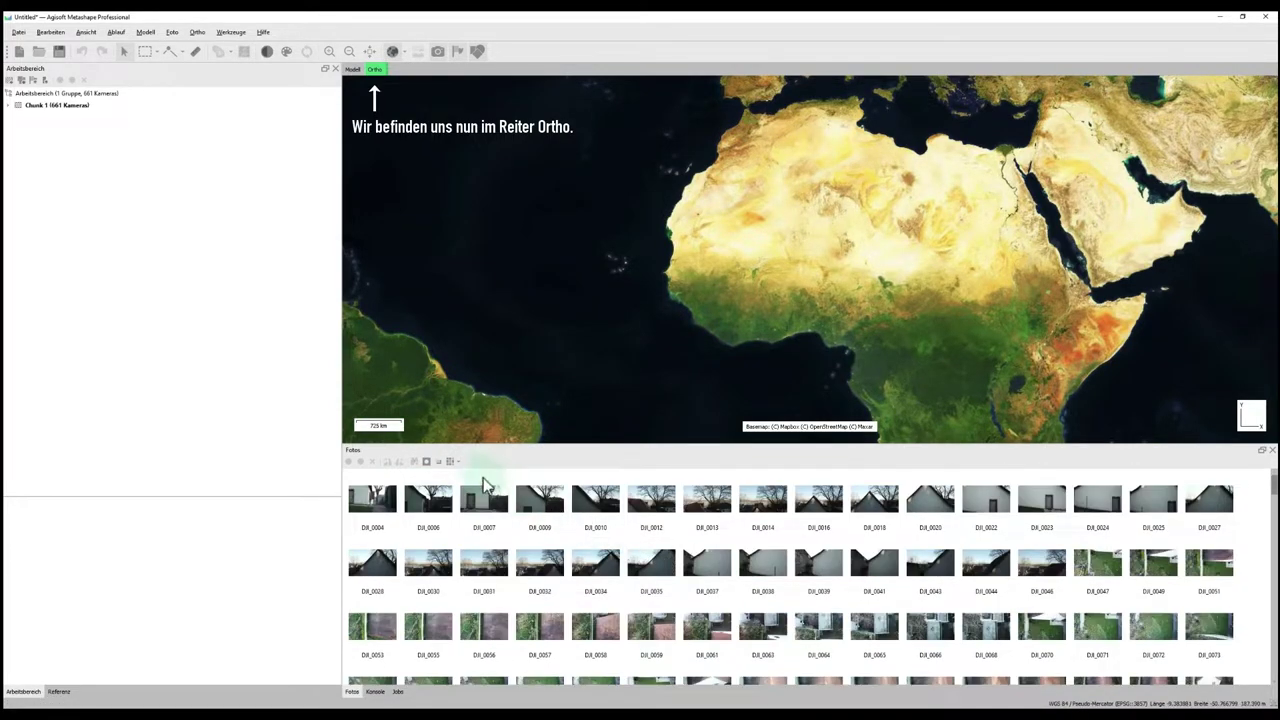
pyautogui.click(452, 461)
pyautogui.click(463, 478)
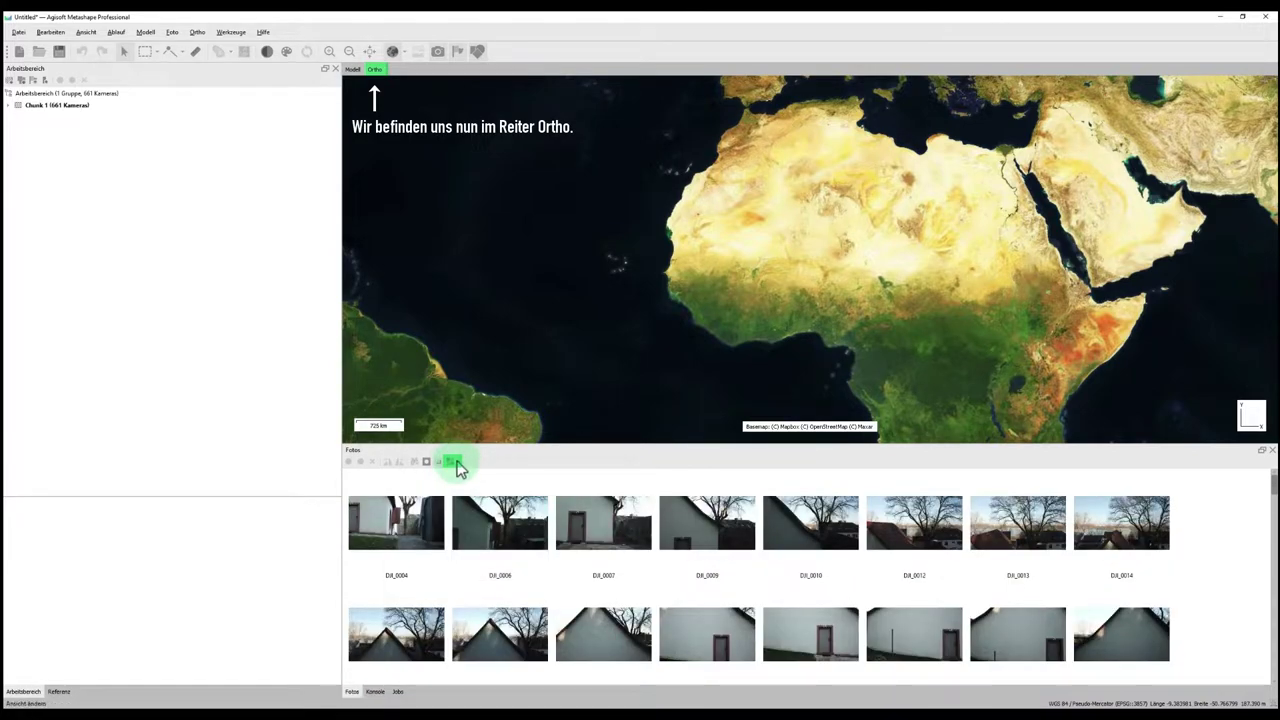
# Review the photos' metadata in the Details list, including camera settings and file paths, and restore the large thumbnails
pyautogui.click(455, 463)
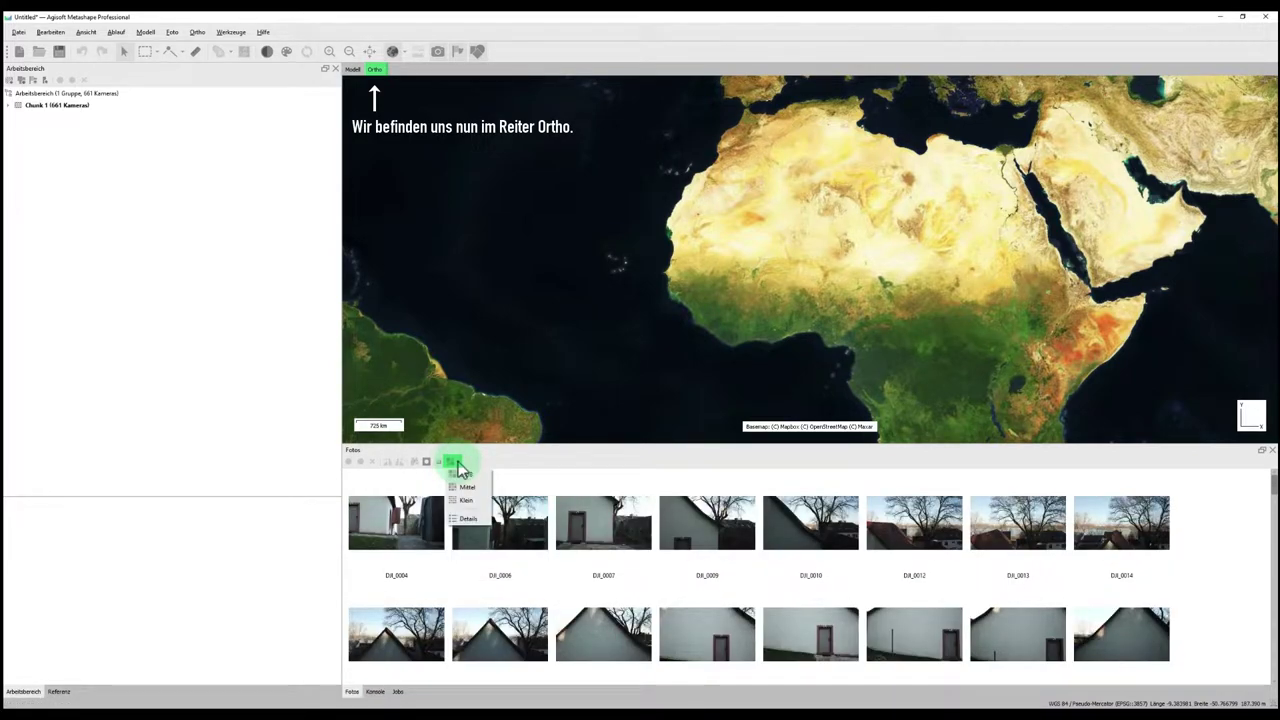
pyautogui.click(466, 518)
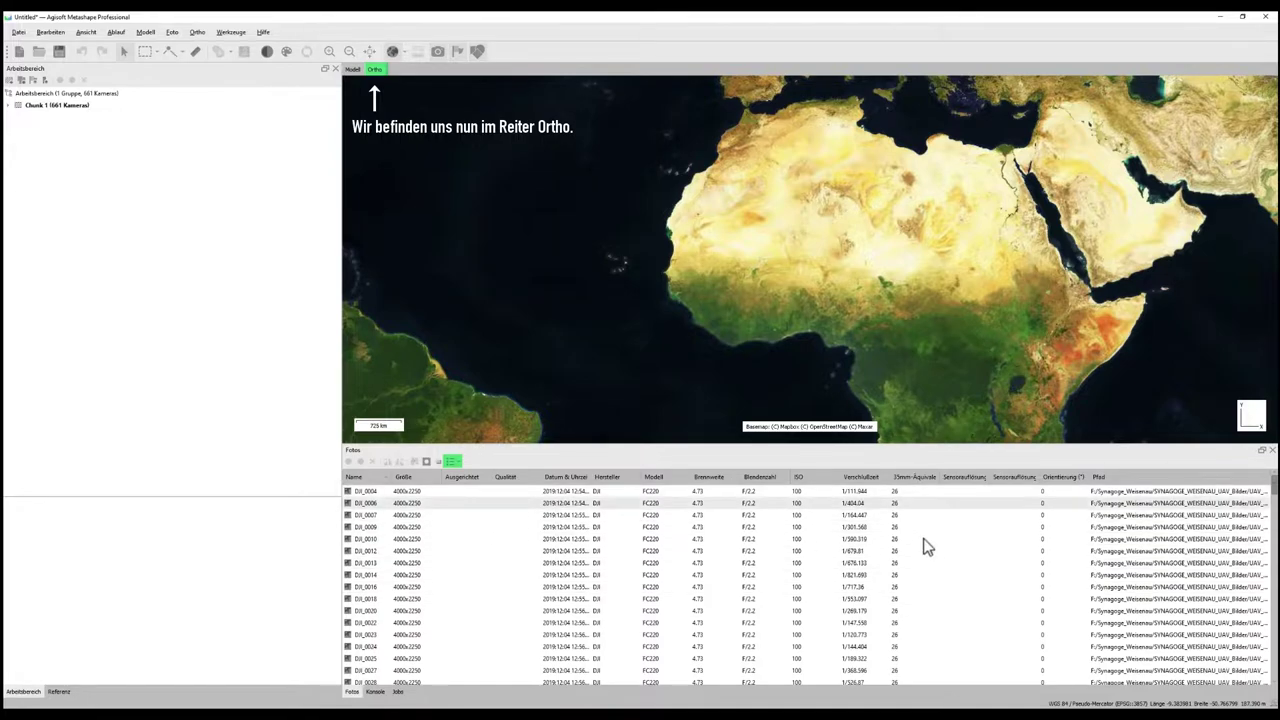
pyautogui.scroll(-20, 1143, 551)
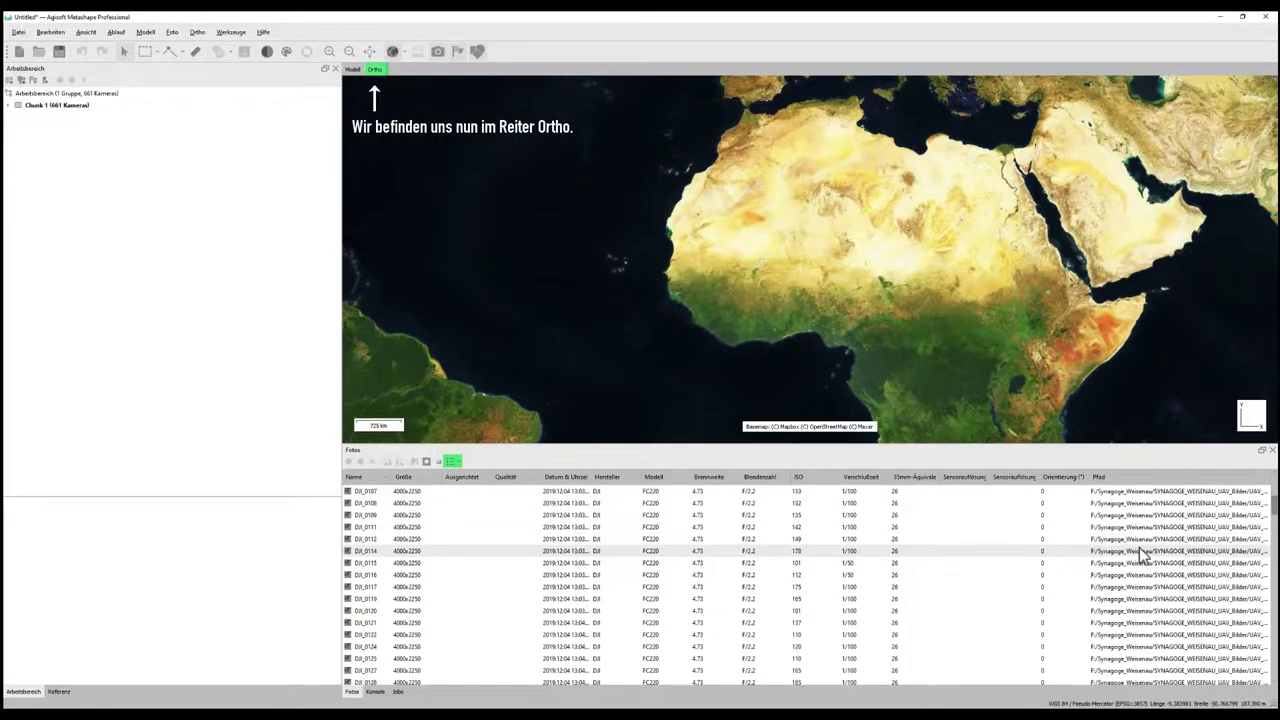
pyautogui.scroll(20, 1143, 551)
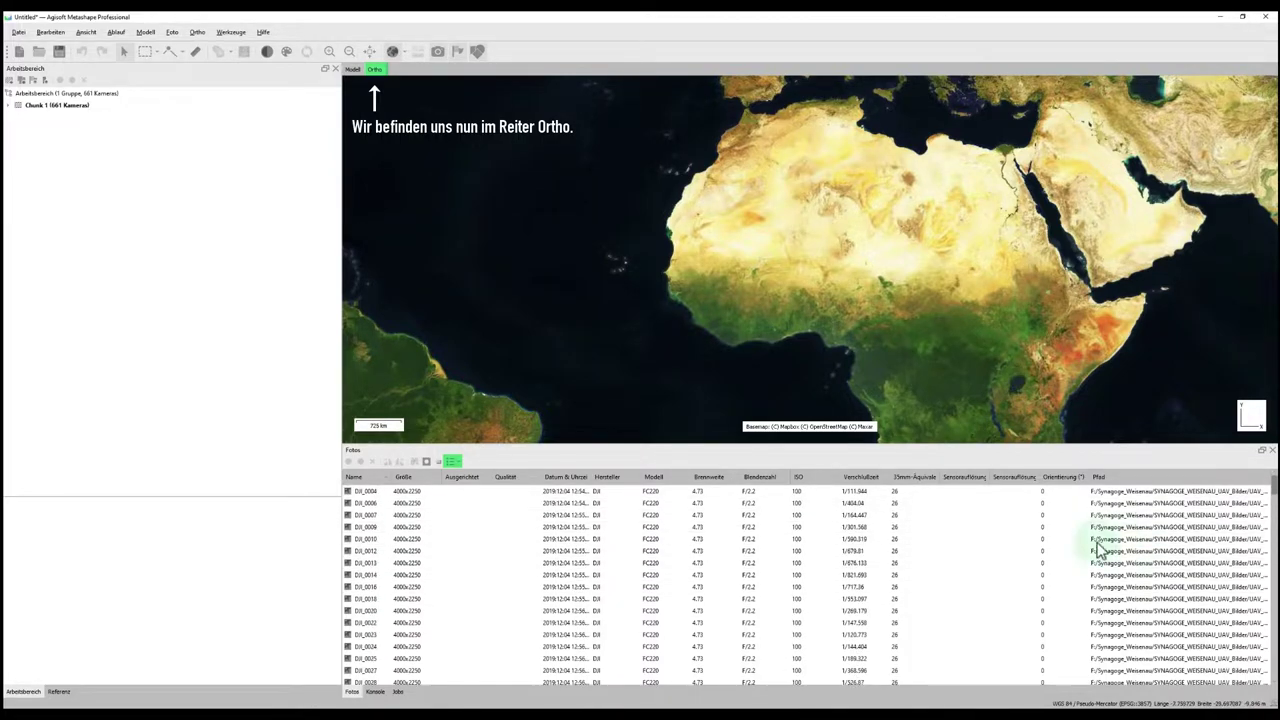
pyautogui.click(453, 463)
pyautogui.click(475, 485)
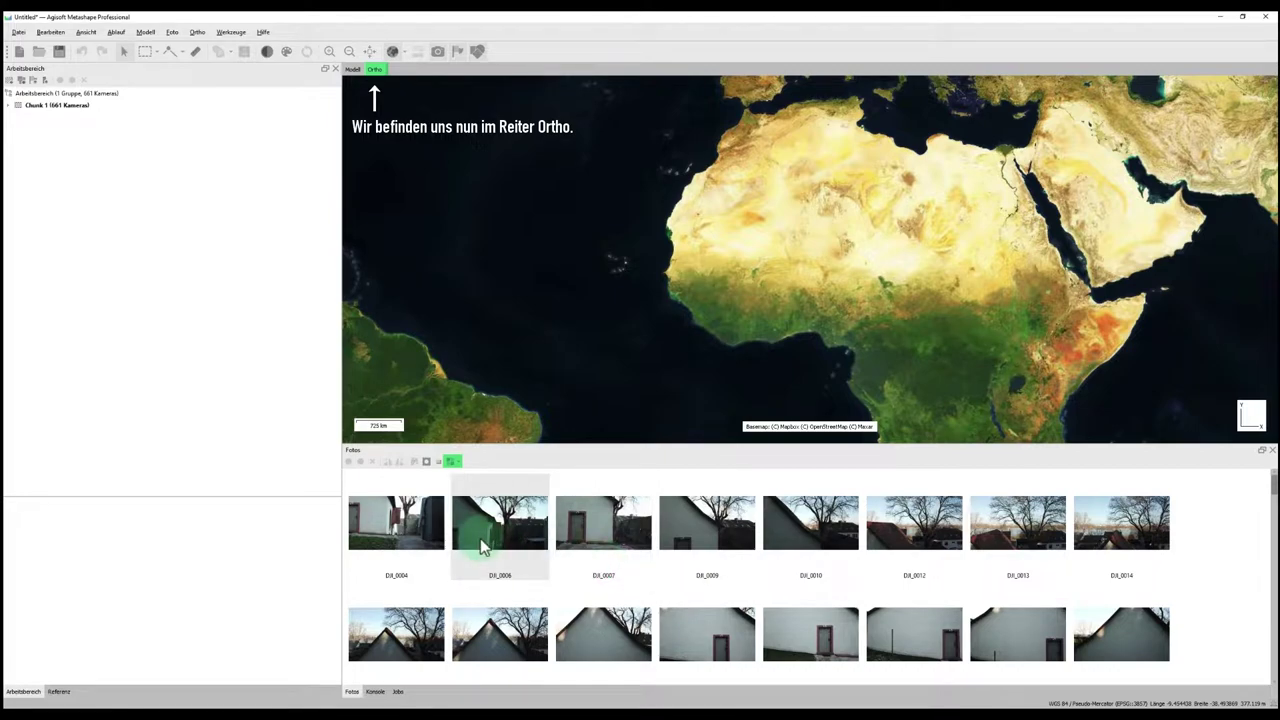
# Return to the model view and expand Chunk 1 and its camera list in the workspace
pyautogui.click(352, 69)
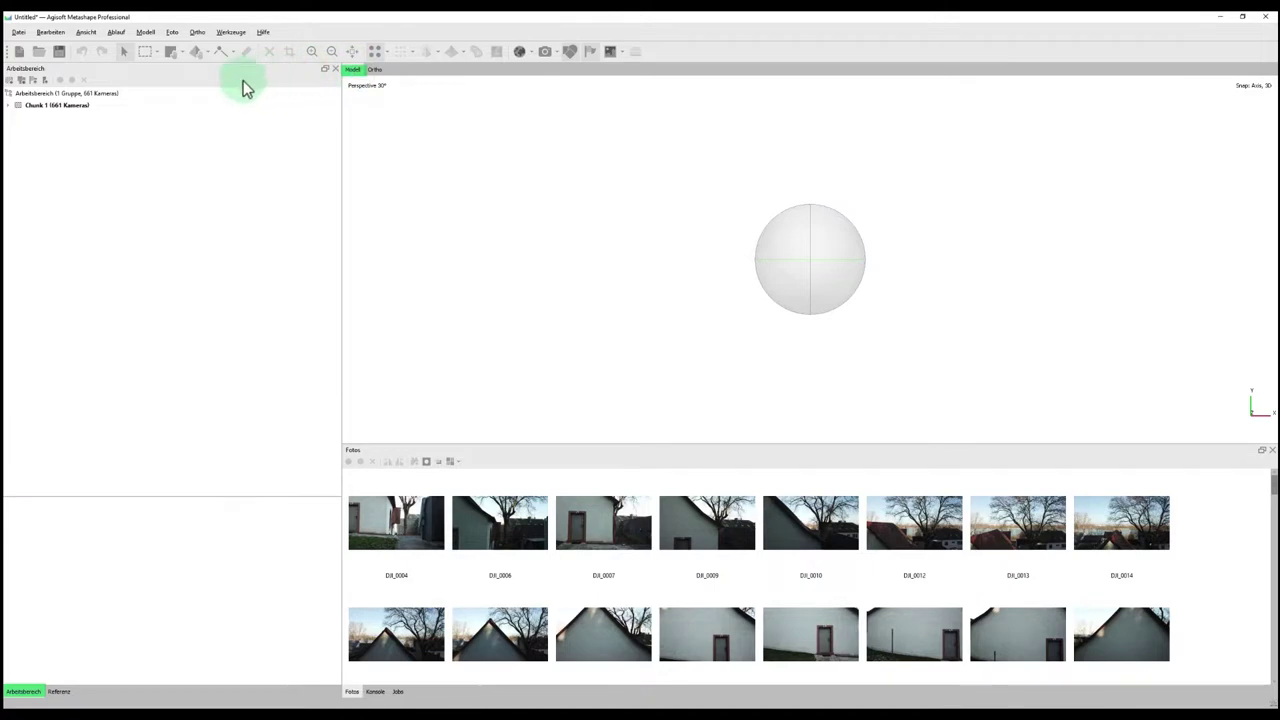
pyautogui.click(10, 107)
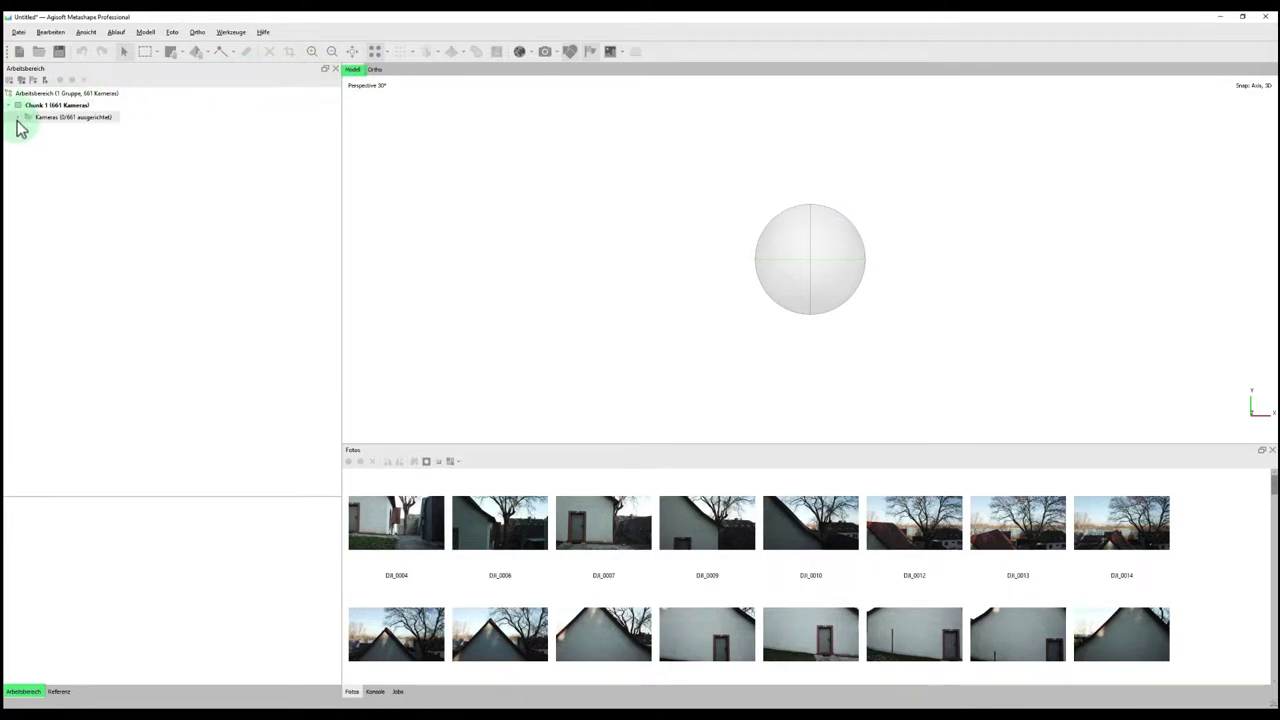
pyautogui.click(20, 117)
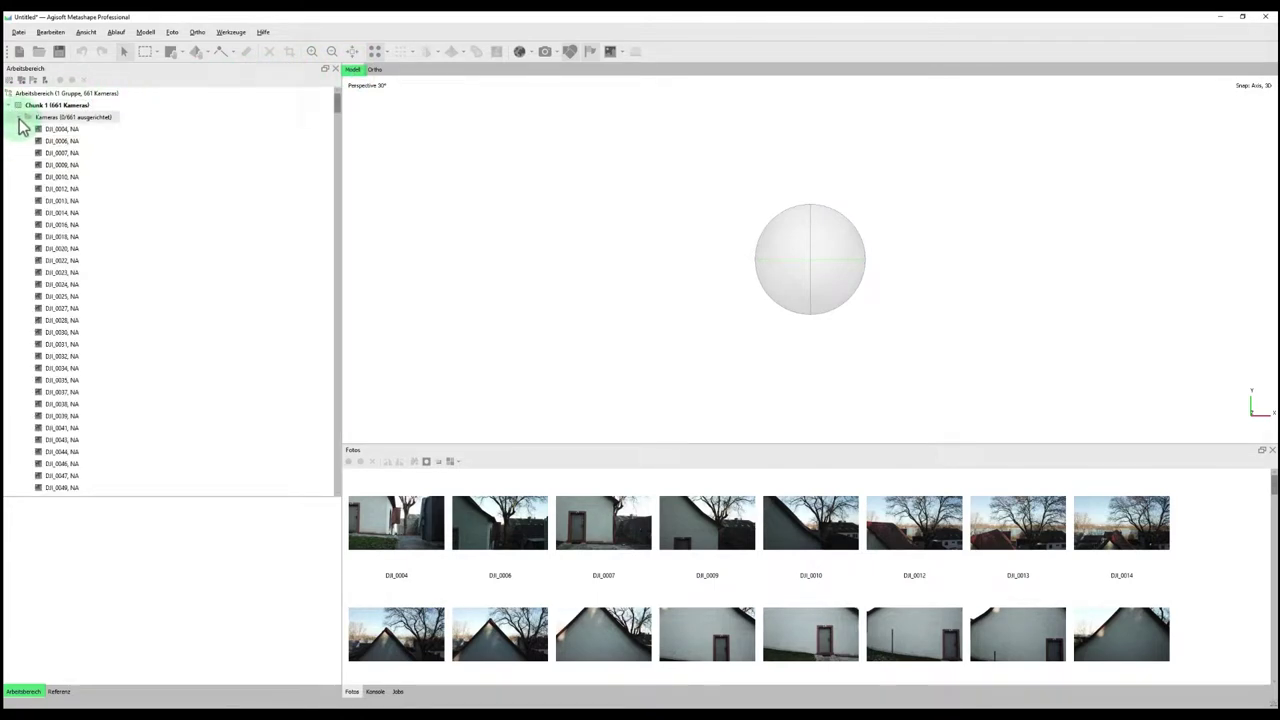
pyautogui.click(19, 117)
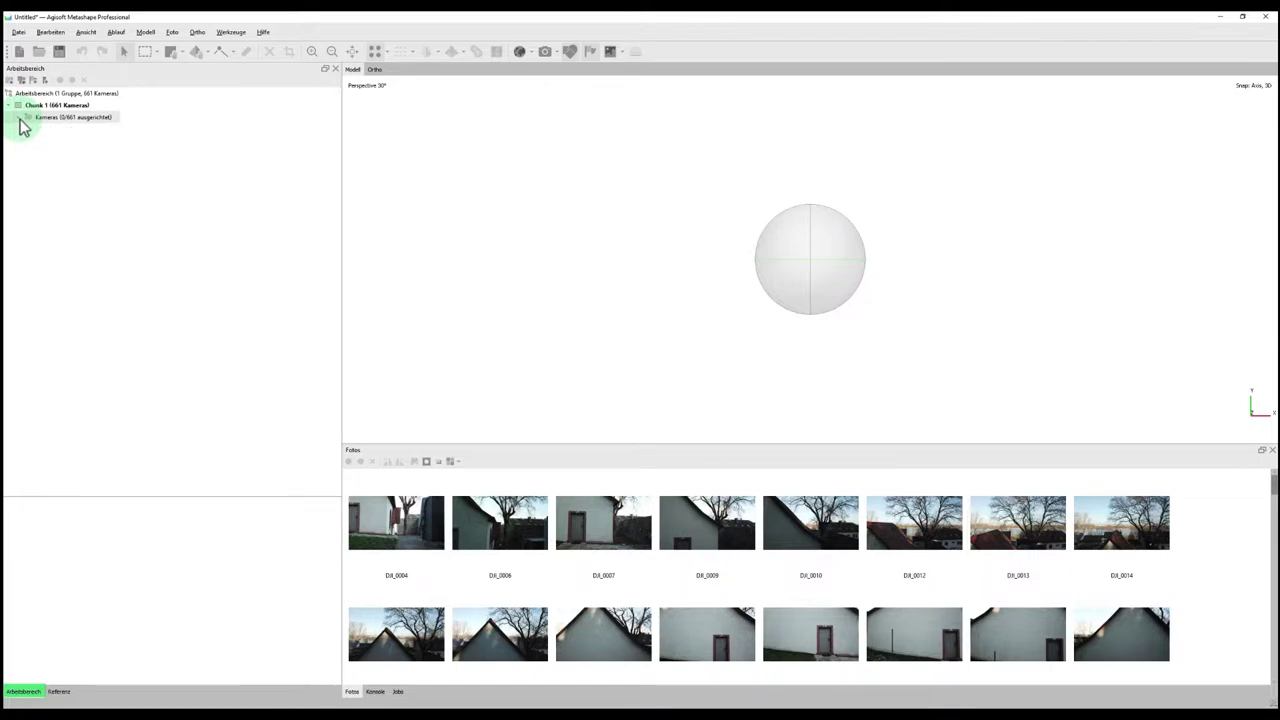
pyautogui.click(20, 118)
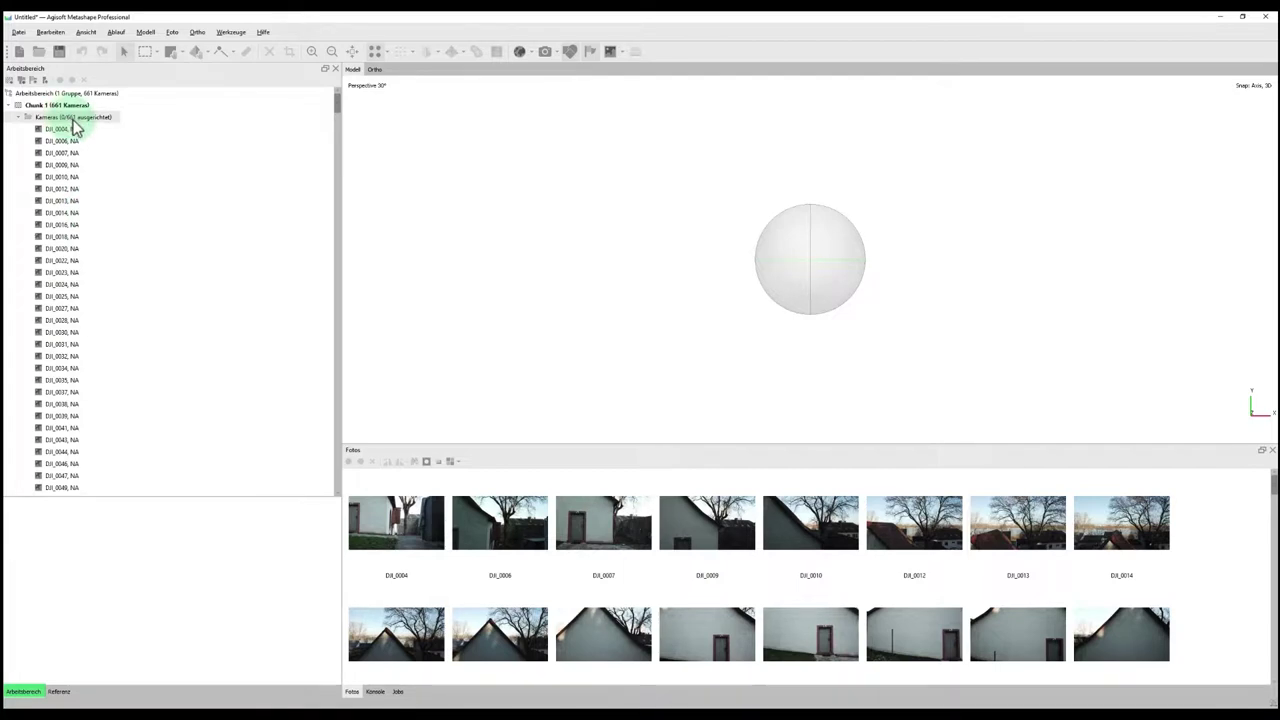
# Show the reference data and examine the imported cameras' longitude, latitude, height and accuracy values
pyautogui.click(59, 691)
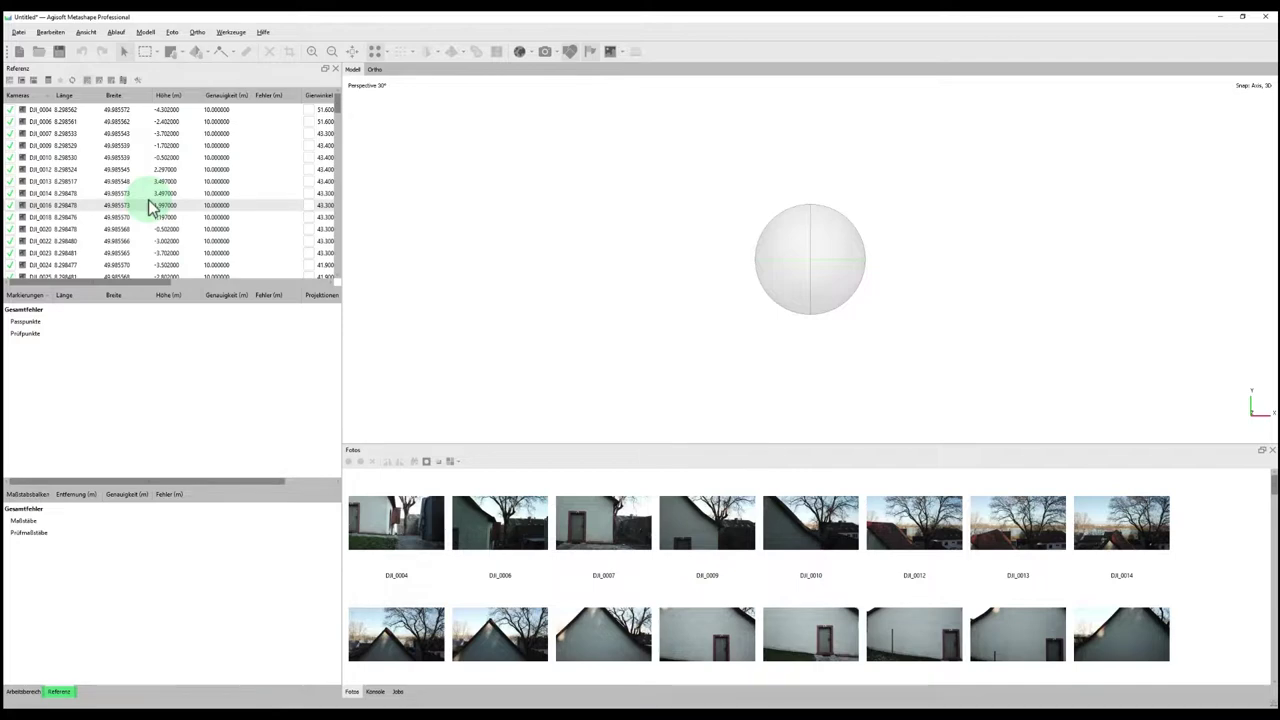
pyautogui.press('Up')
pyautogui.press('Up')
pyautogui.press('Up')
pyautogui.press('Up')
pyautogui.press('Up')
pyautogui.press('Up')
pyautogui.press('Up')
pyautogui.press('Up')
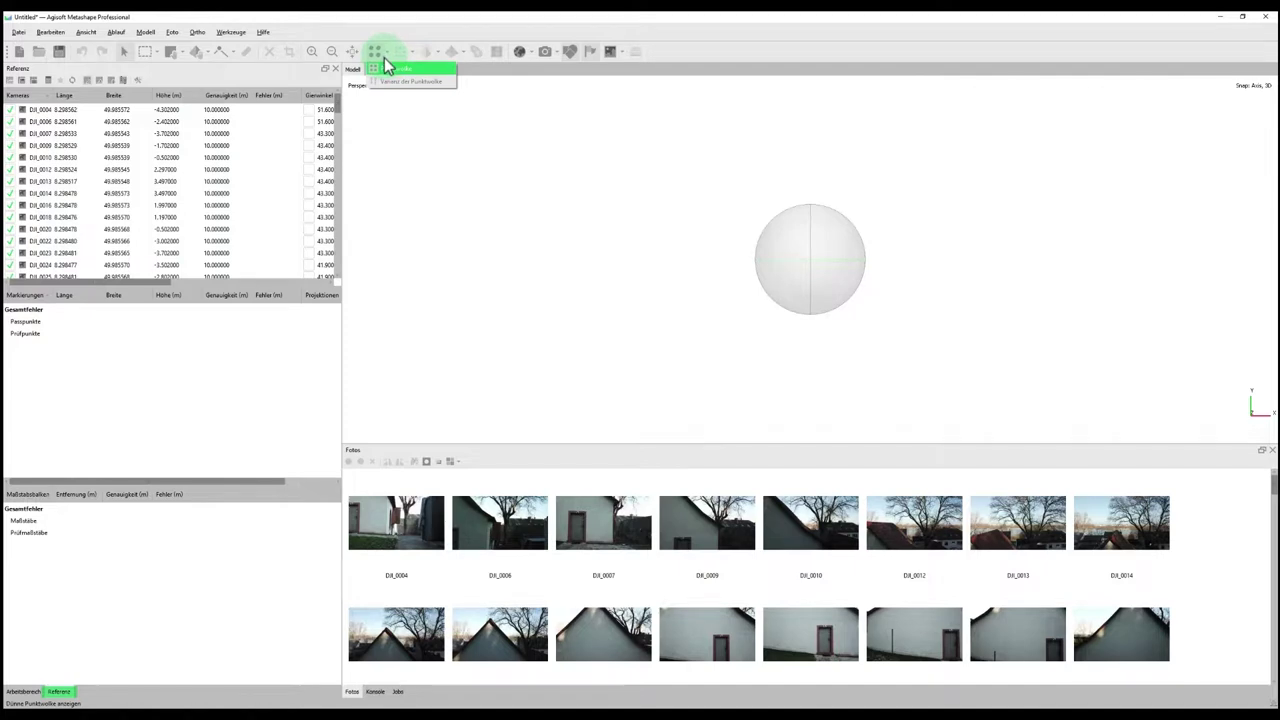
# Display the camera positions in the model view and inspect their spatial distribution from different angles
pyautogui.click(543, 52)
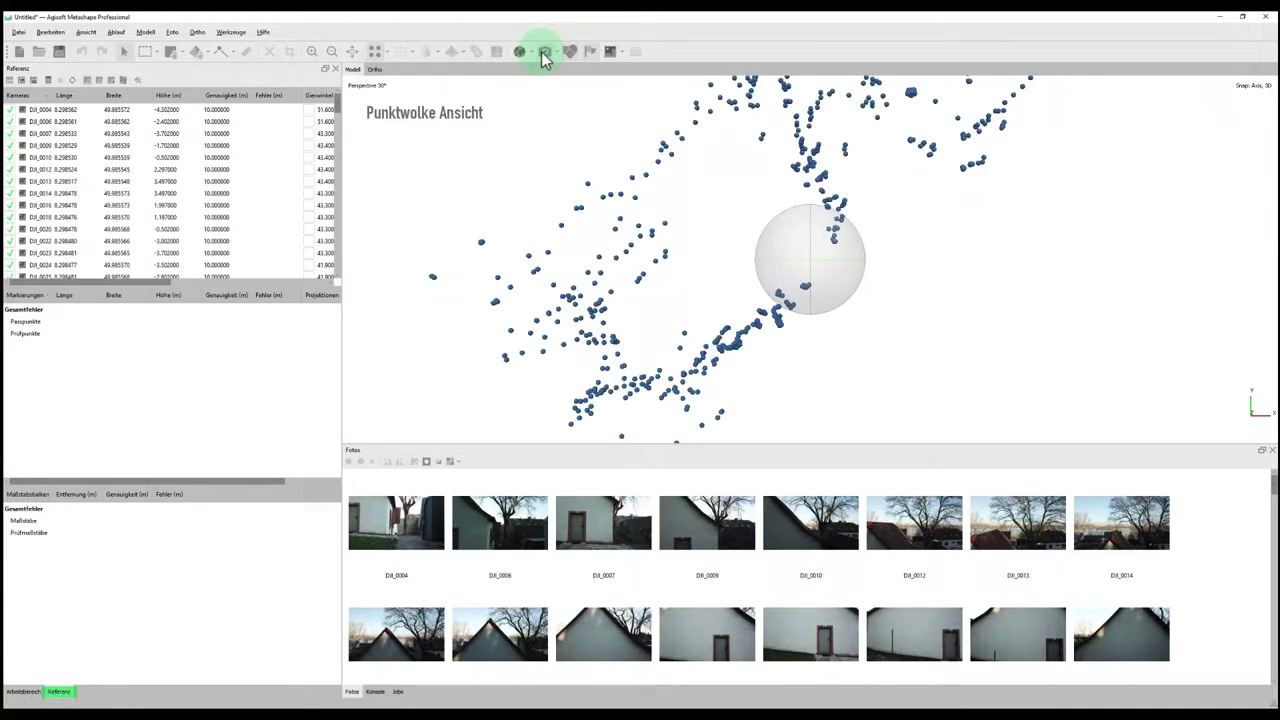
pyautogui.moveTo(680, 250); pyautogui.dragTo(781, 333)
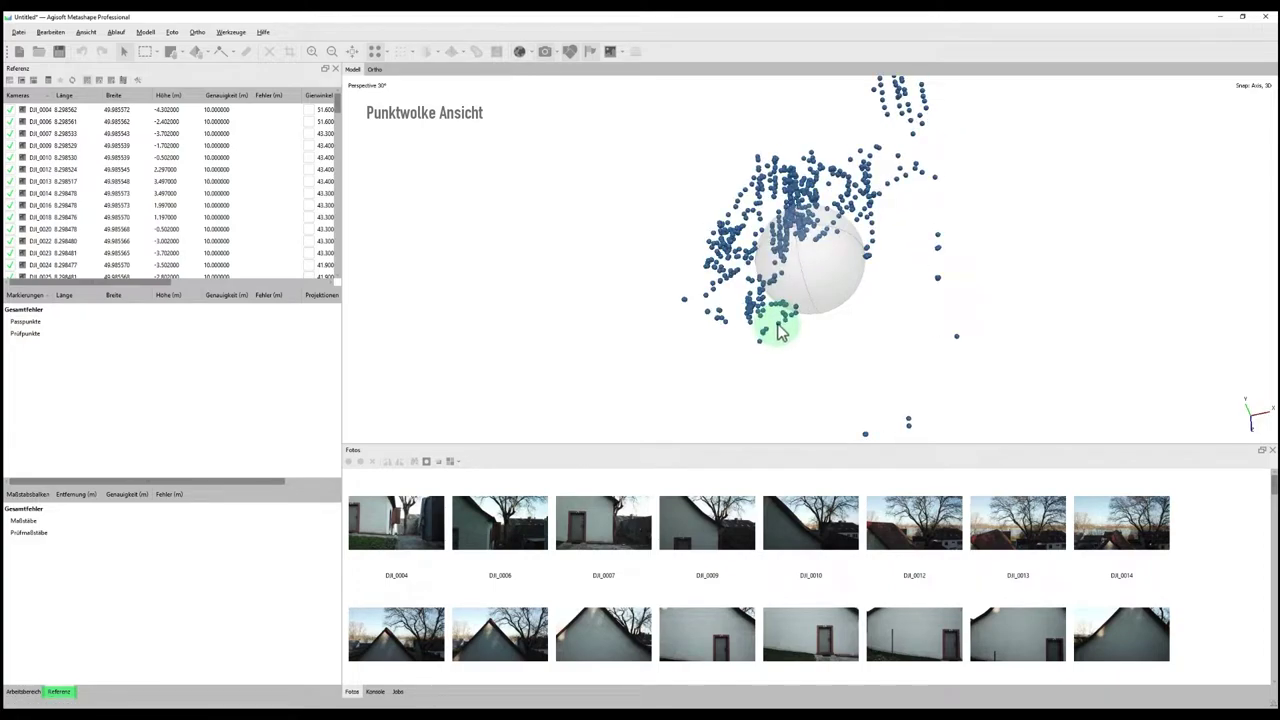
pyautogui.click(520, 52)
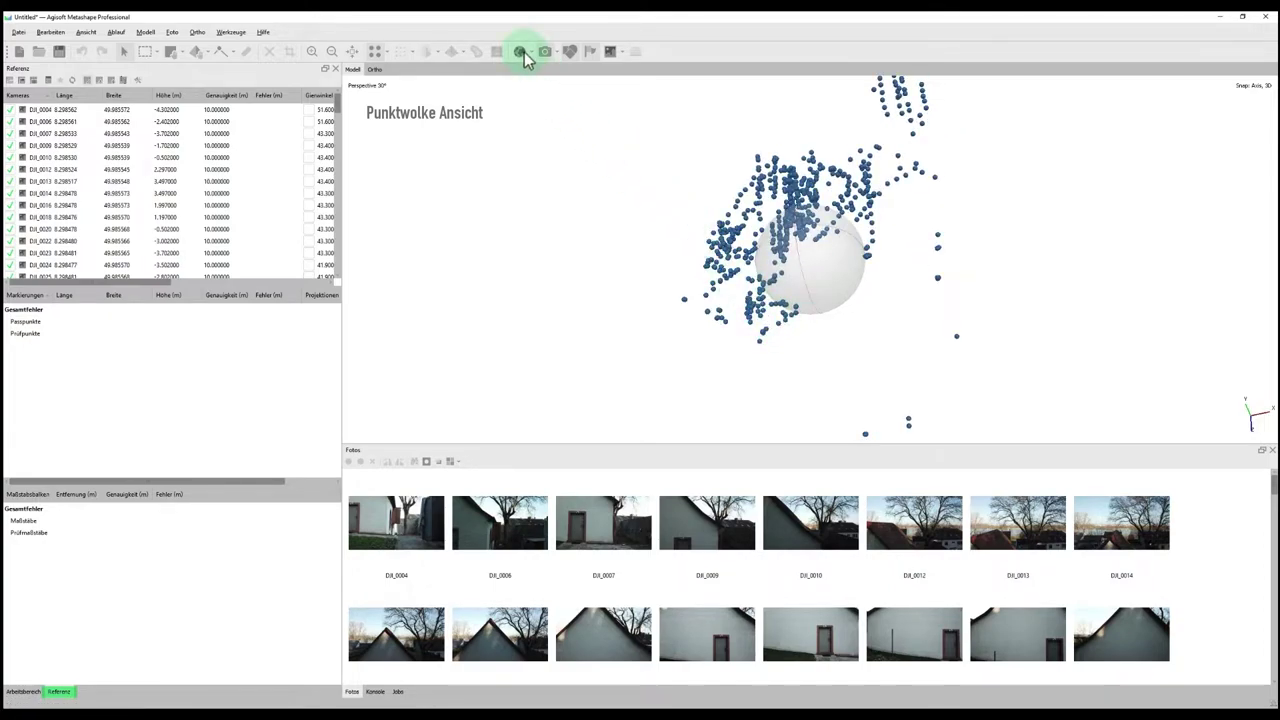
pyautogui.moveTo(726, 229); pyautogui.dragTo(808, 305)
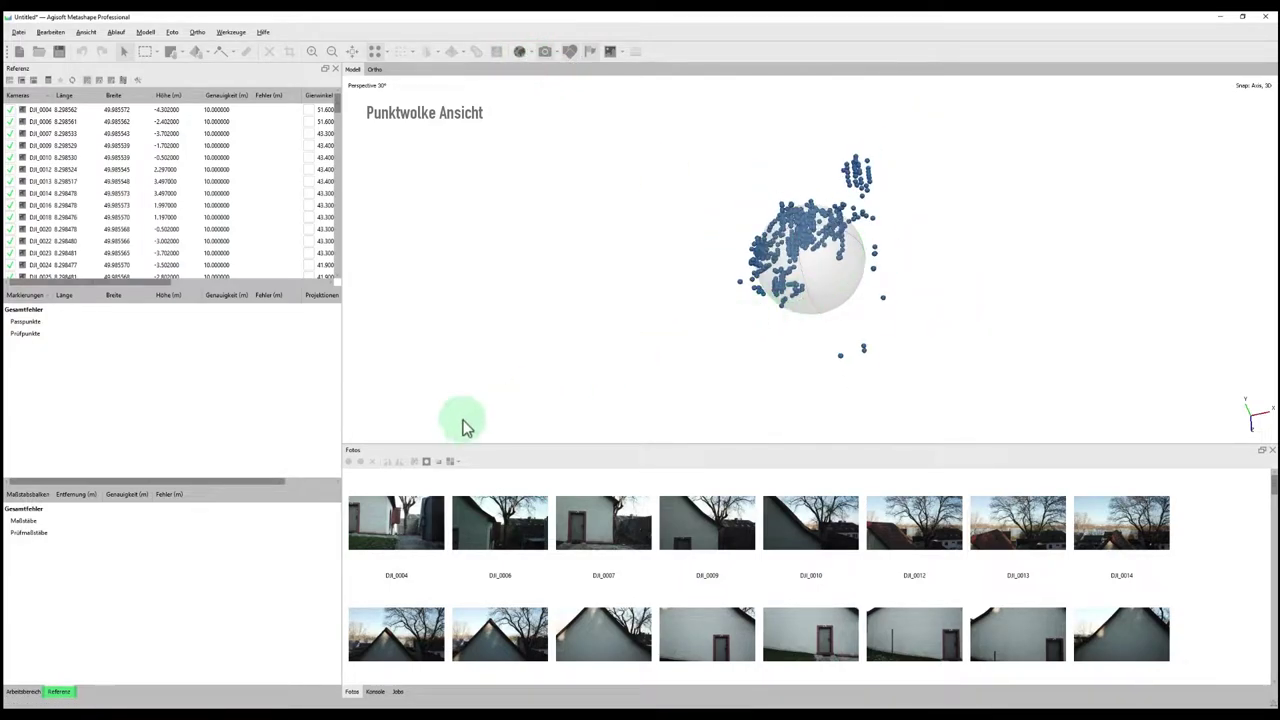
pyautogui.click(257, 498)
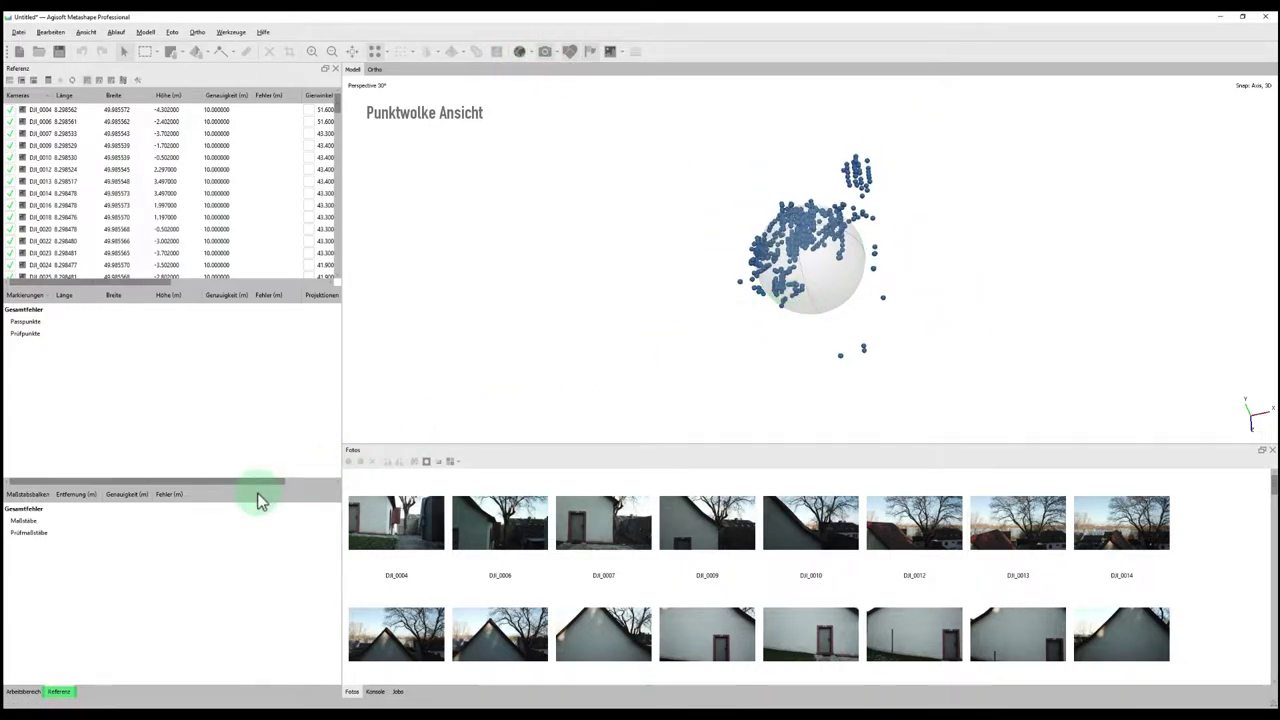
pyautogui.scroll(-5, 458, 540)
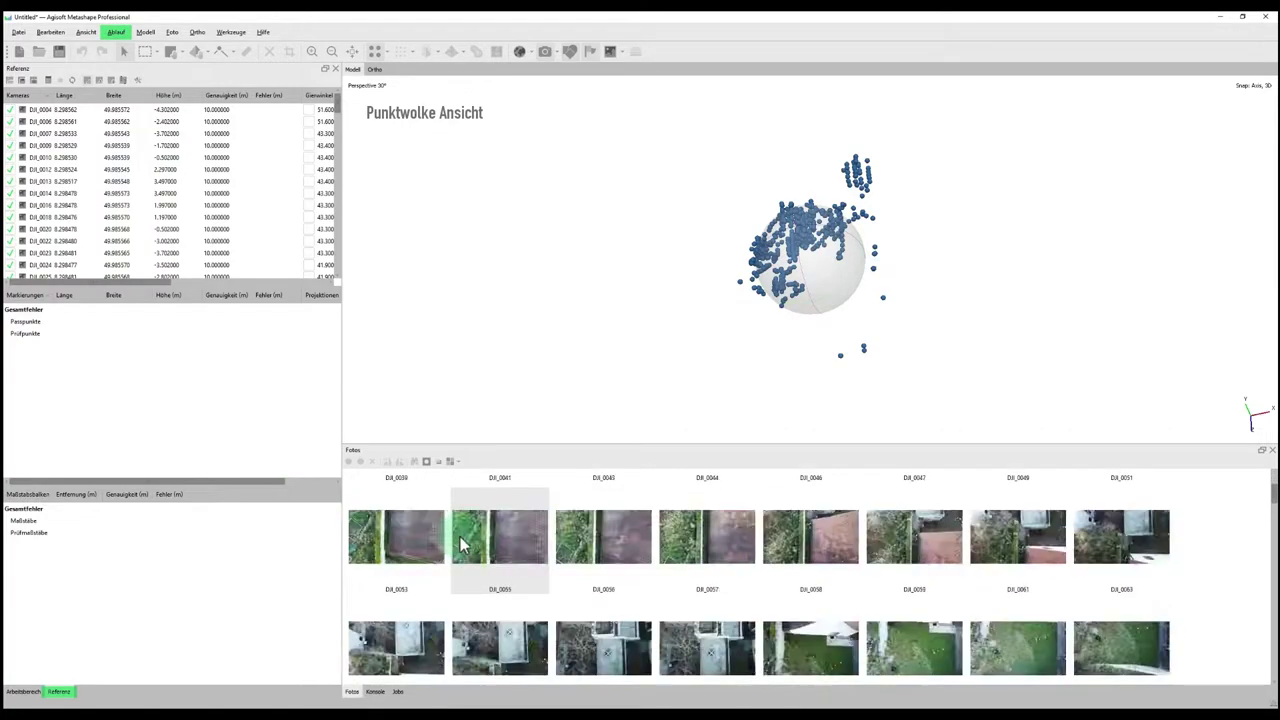
pyautogui.scroll(5, 458, 540)
# Align the photos with accuracy Hoch, general and reference preselection (Quelle), a key point limit of 40,000 and a tie point limit of 4,000
pyautogui.click(116, 34)
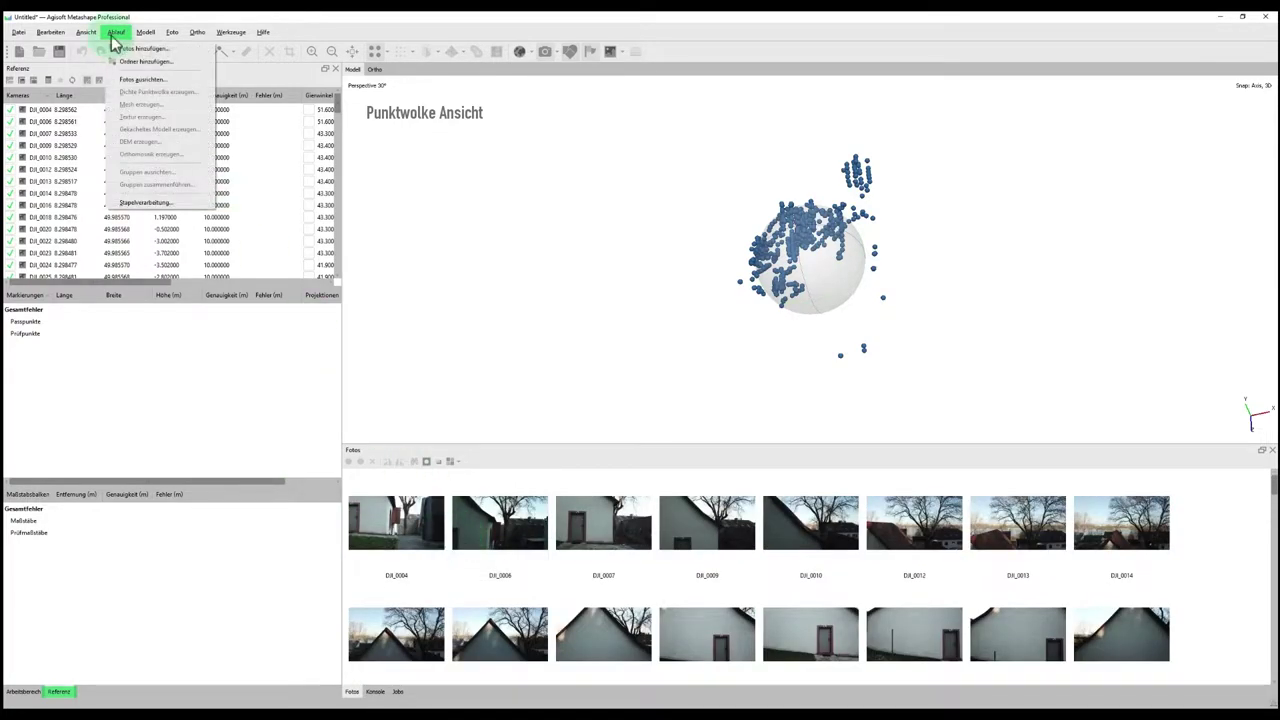
pyautogui.click(145, 82)
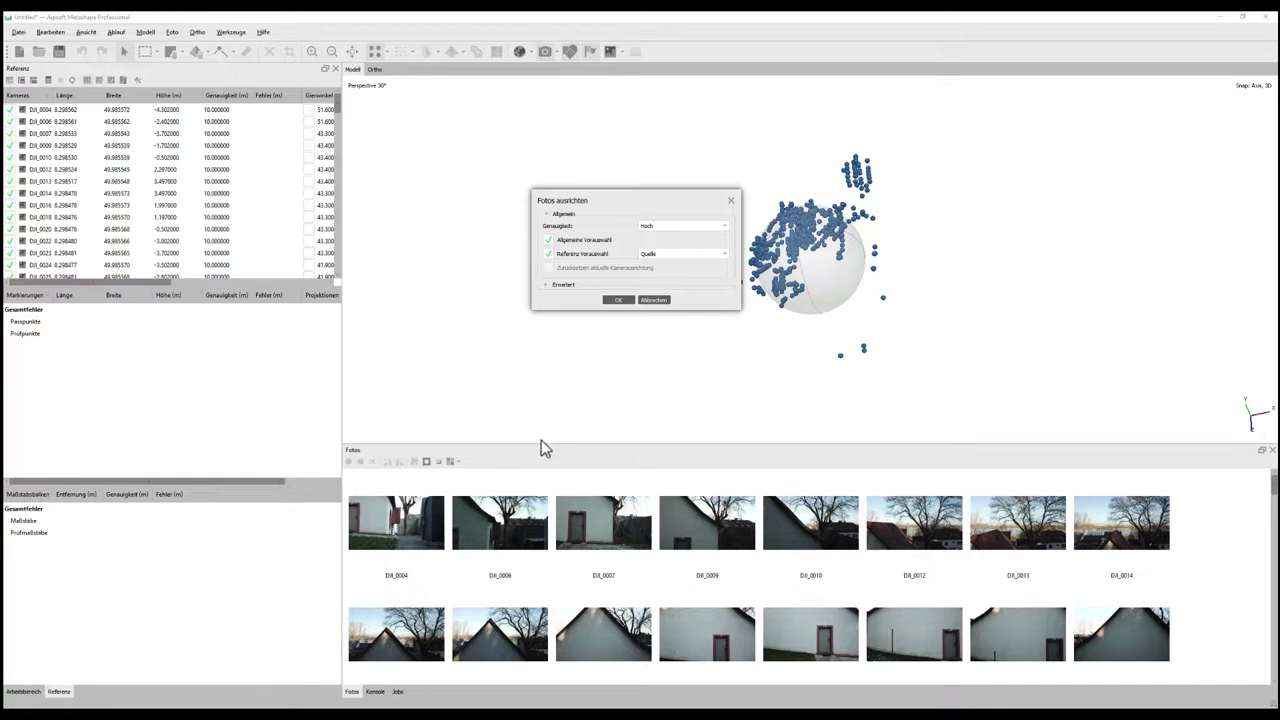
pyautogui.click(558, 285)
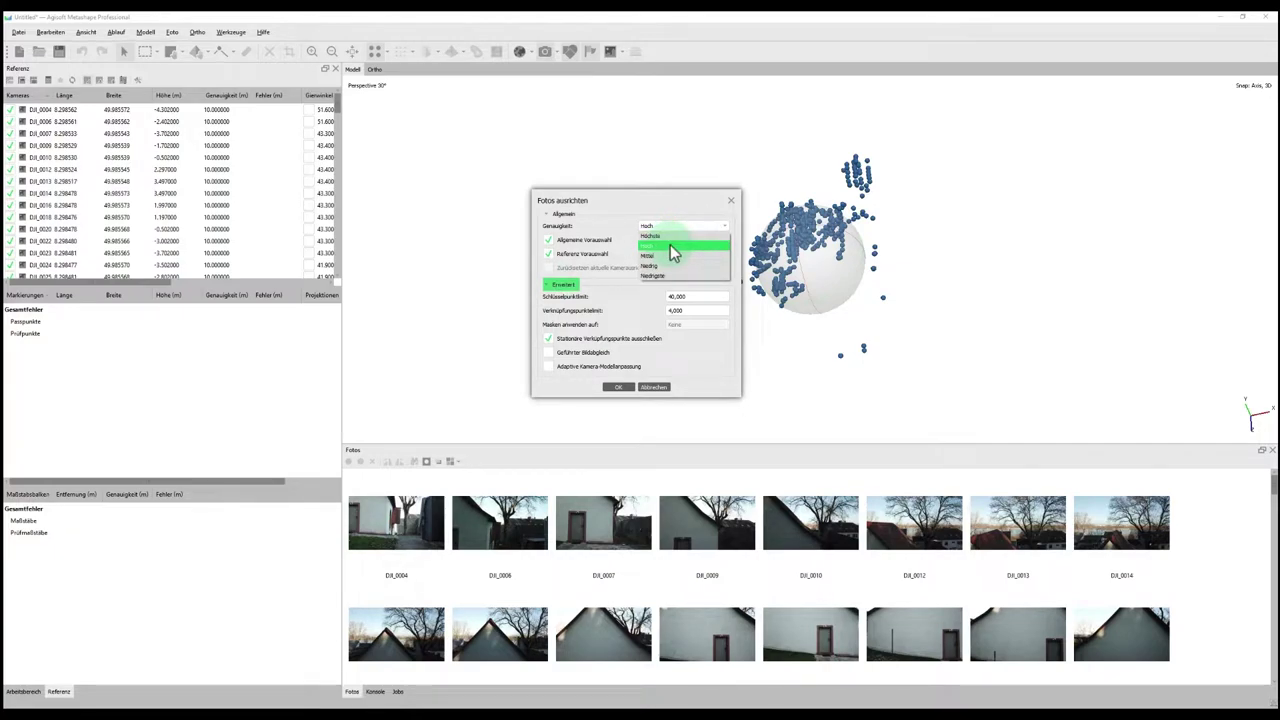
pyautogui.click(673, 249)
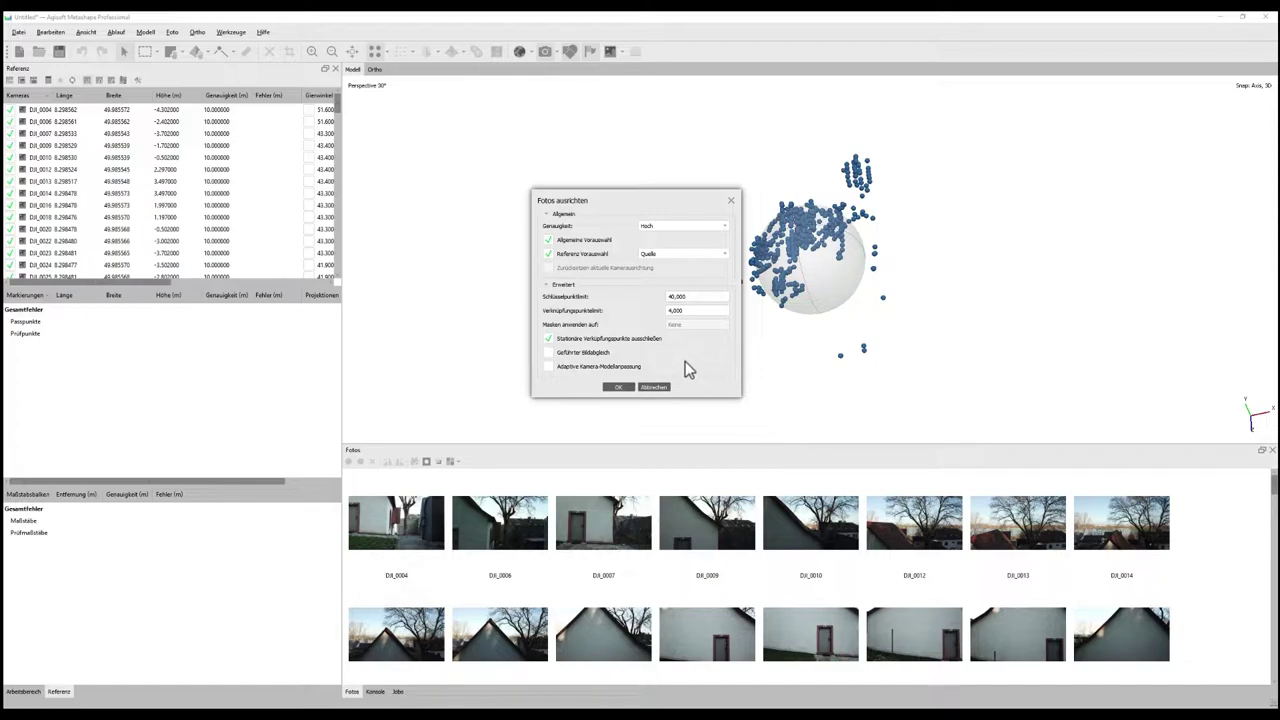
pyautogui.click(618, 388)
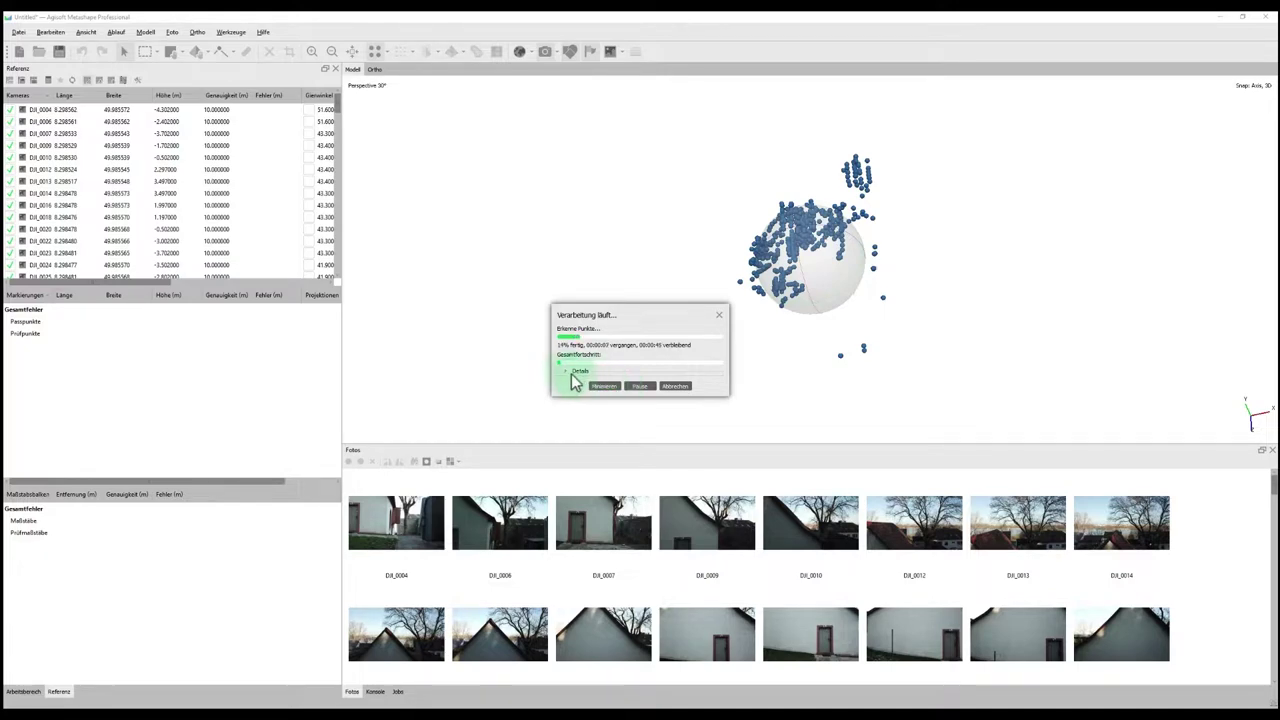
pyautogui.click(572, 371)
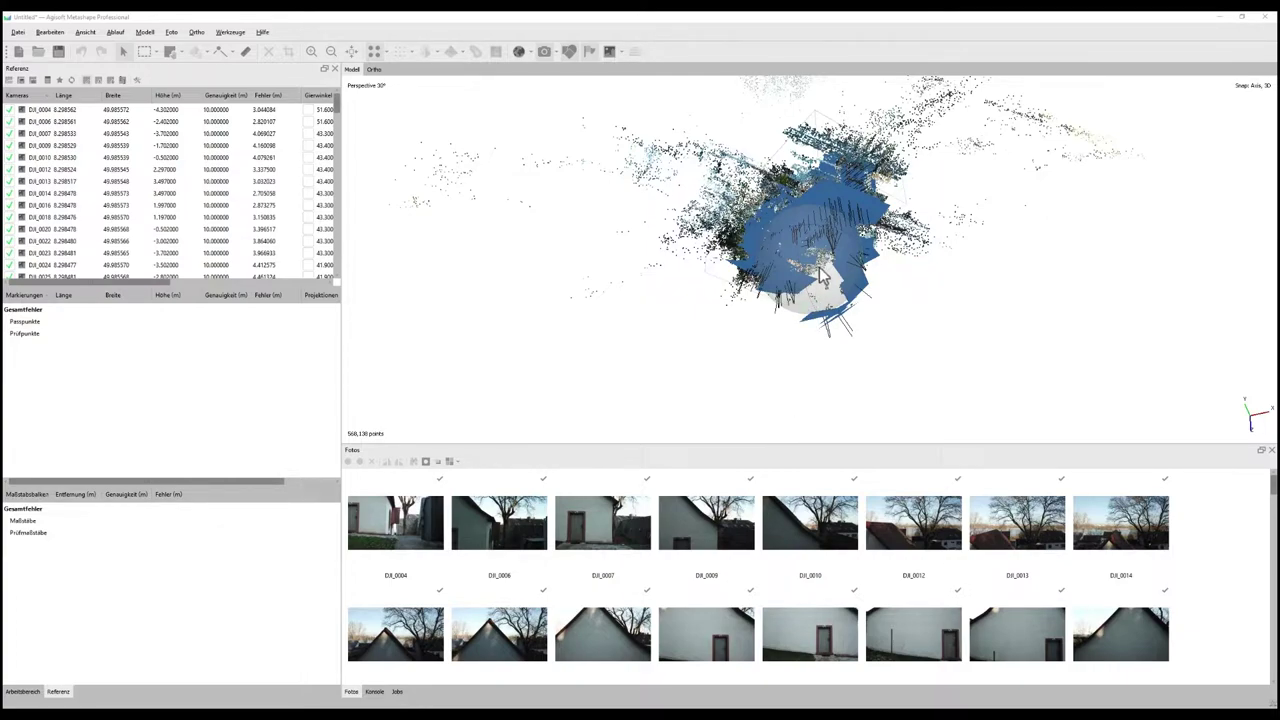
# Inspect the sparse point cloud and the aligned cameras up close and from the side
pyautogui.scroll(10, 820, 278)
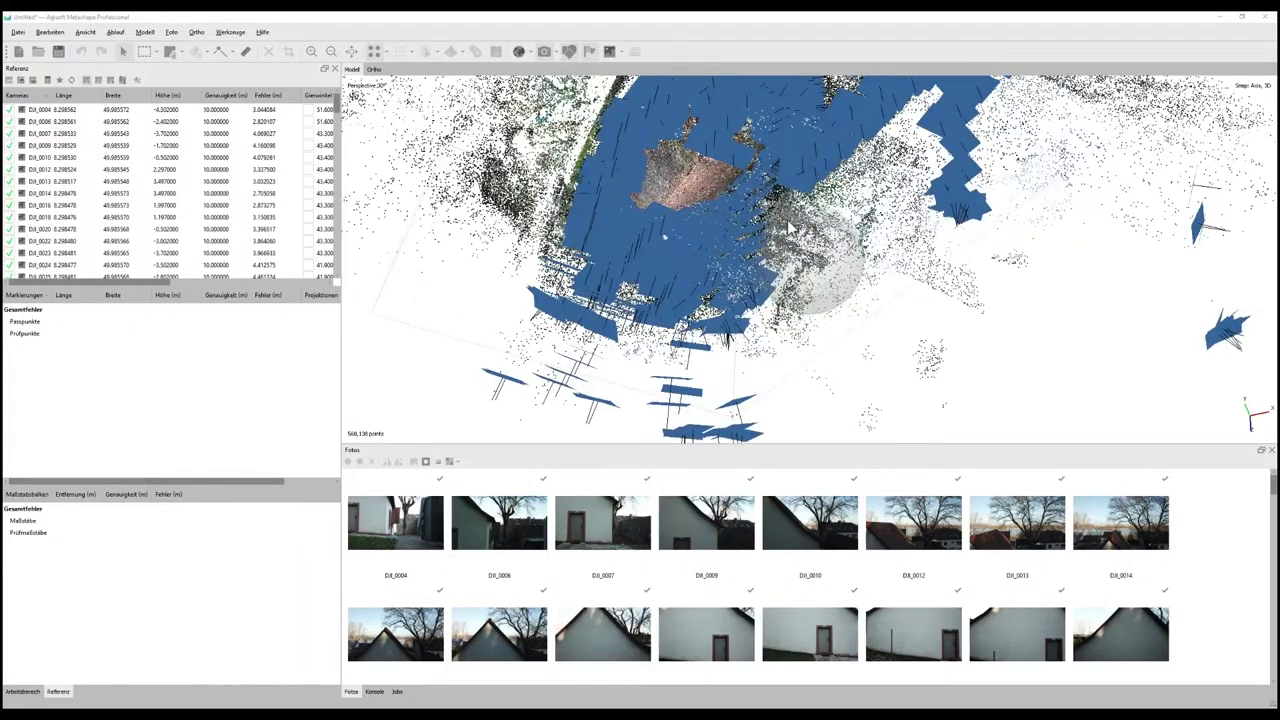
pyautogui.moveTo(815, 228); pyautogui.dragTo(878, 240)
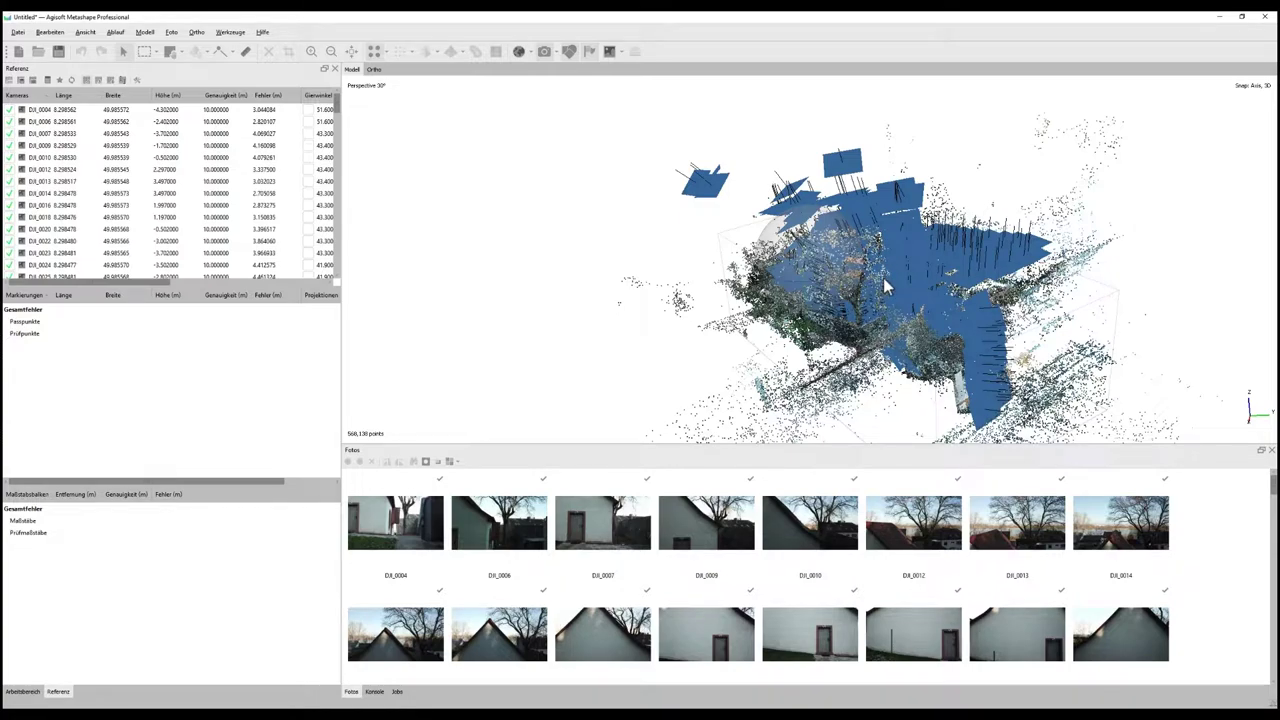
# Check the basemap in the model view, hide the camera positions and inspect the building's sparse point cloud up close
pyautogui.click(521, 53)
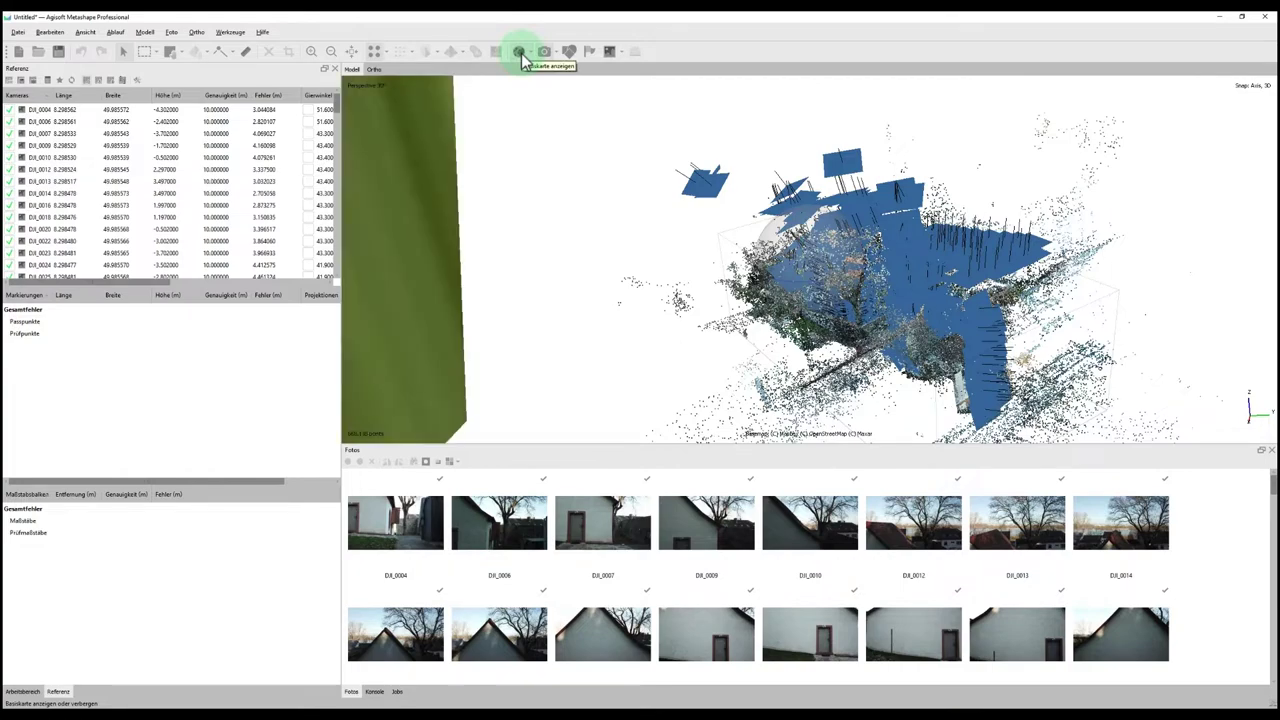
pyautogui.click(521, 53)
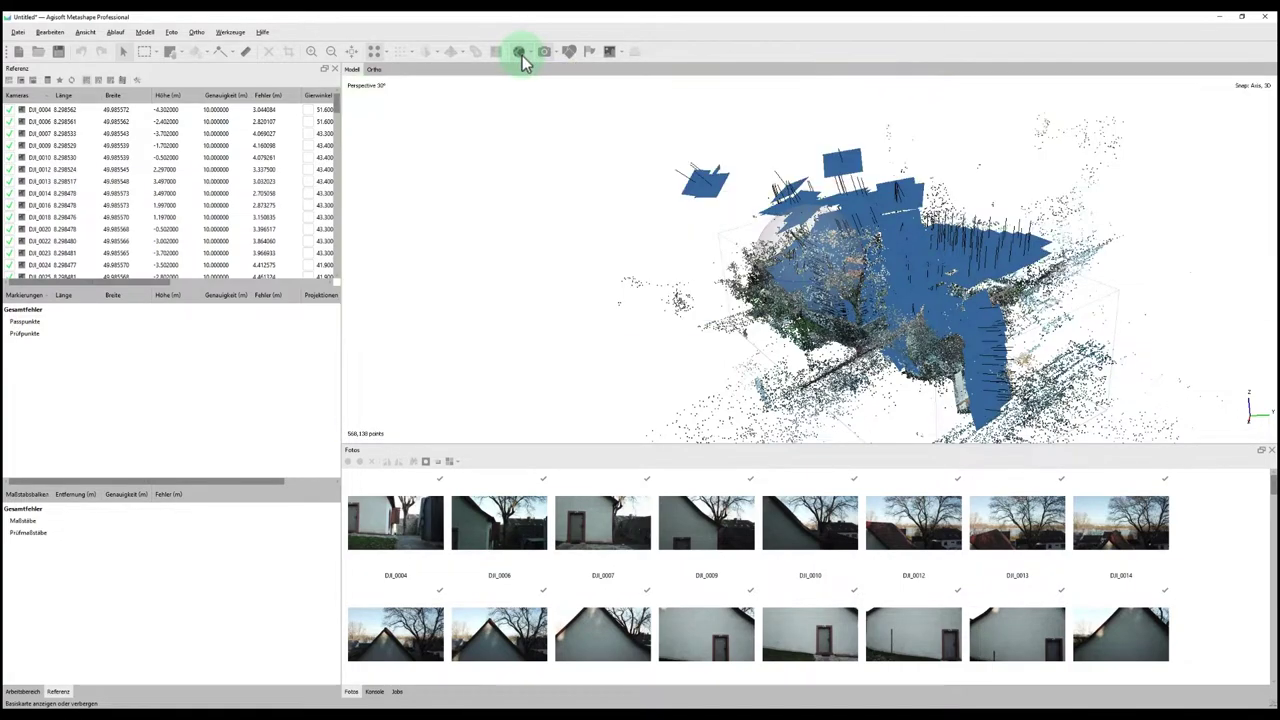
pyautogui.click(542, 54)
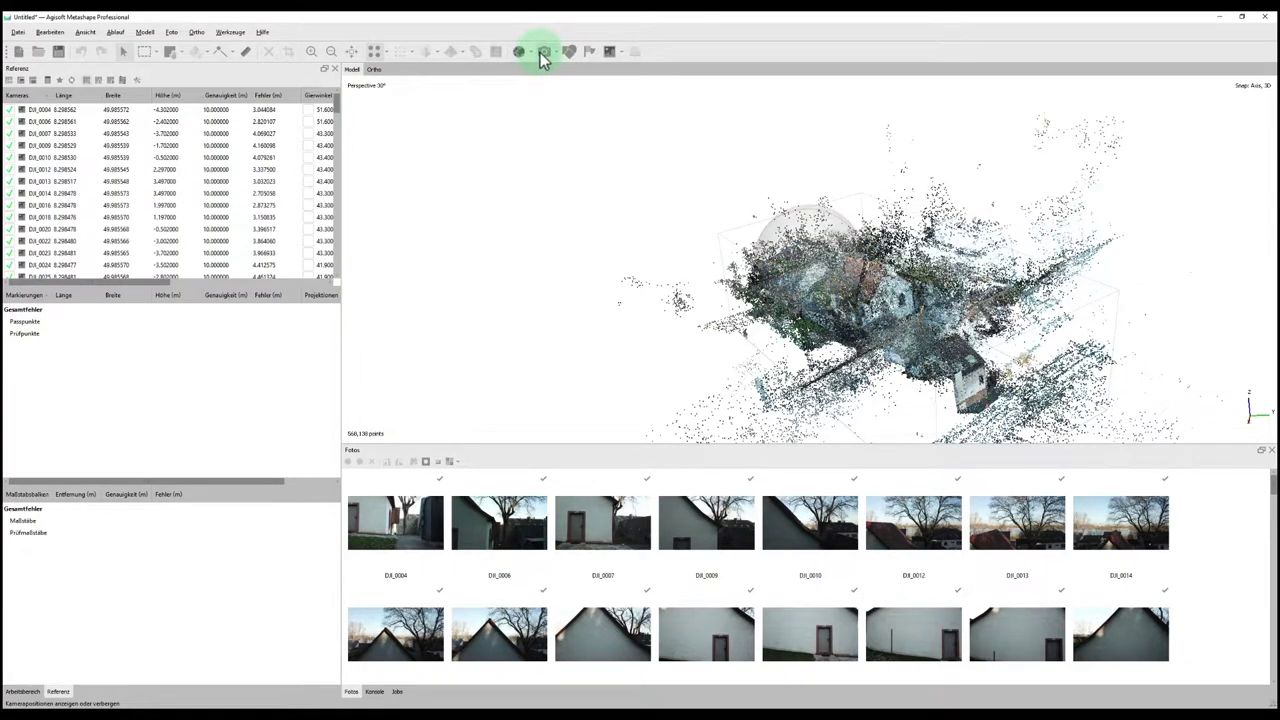
pyautogui.click(543, 55)
pyautogui.click(545, 54)
pyautogui.click(545, 54)
pyautogui.click(545, 54)
pyautogui.moveTo(583, 83); pyautogui.dragTo(800, 242)
# Collapse the camera list in the workspace and examine the tie points' properties, including the alignment parameters and processing times
pyautogui.click(28, 692)
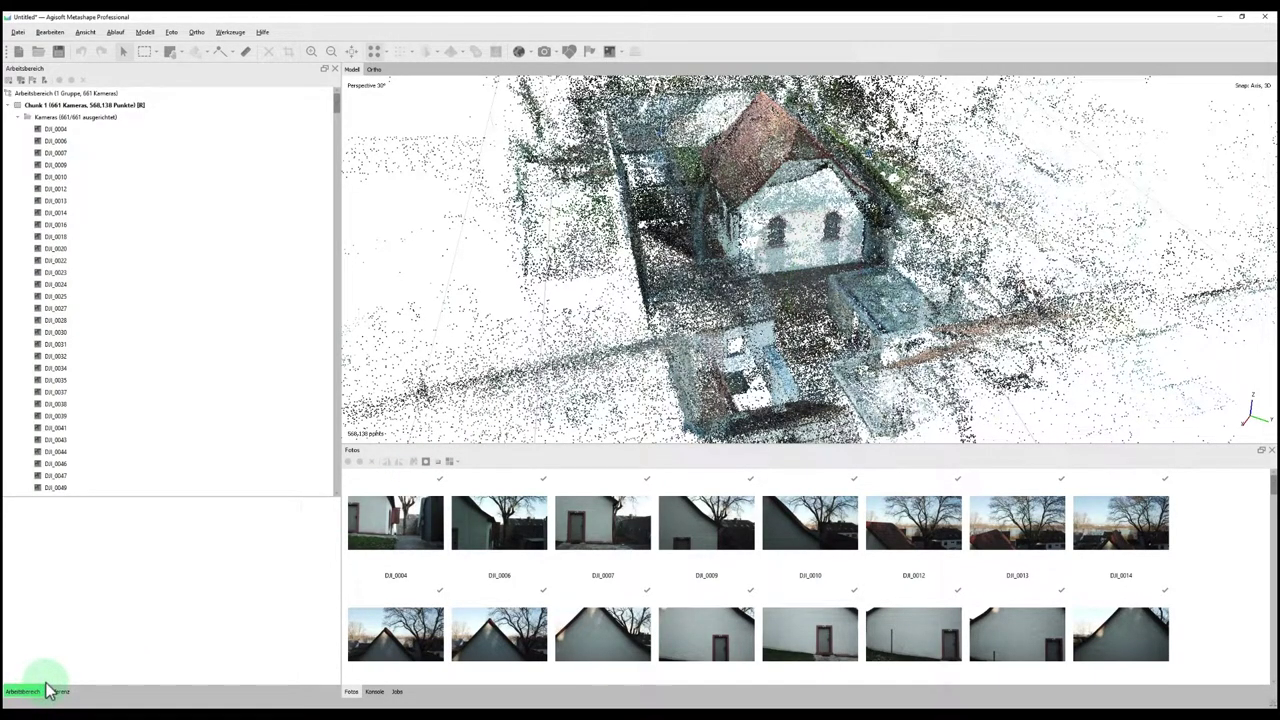
pyautogui.click(19, 117)
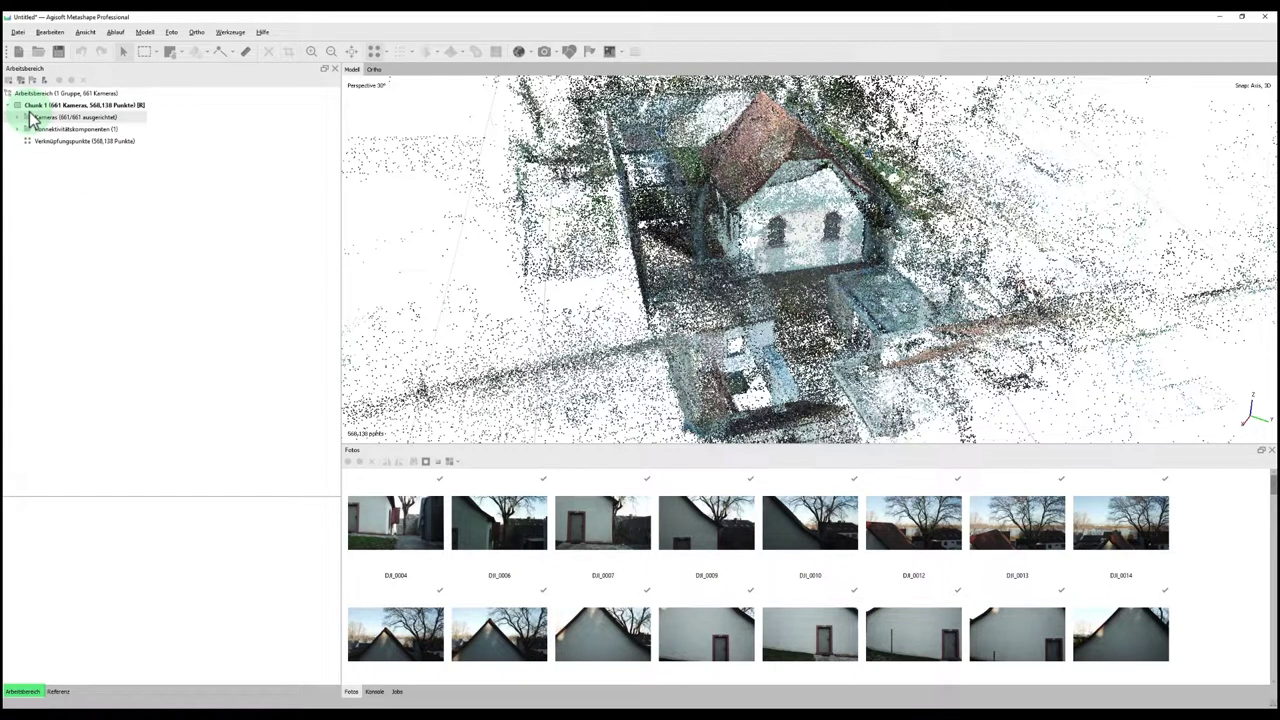
pyautogui.click(72, 119)
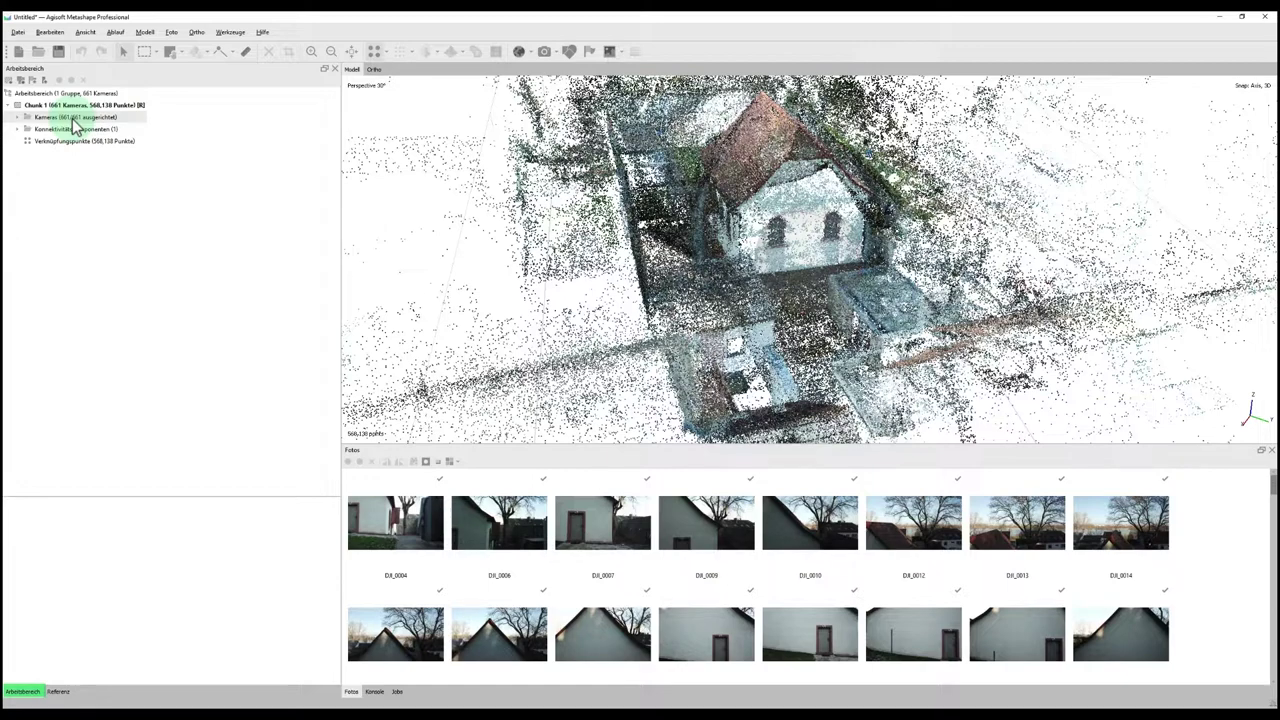
pyautogui.click(79, 143)
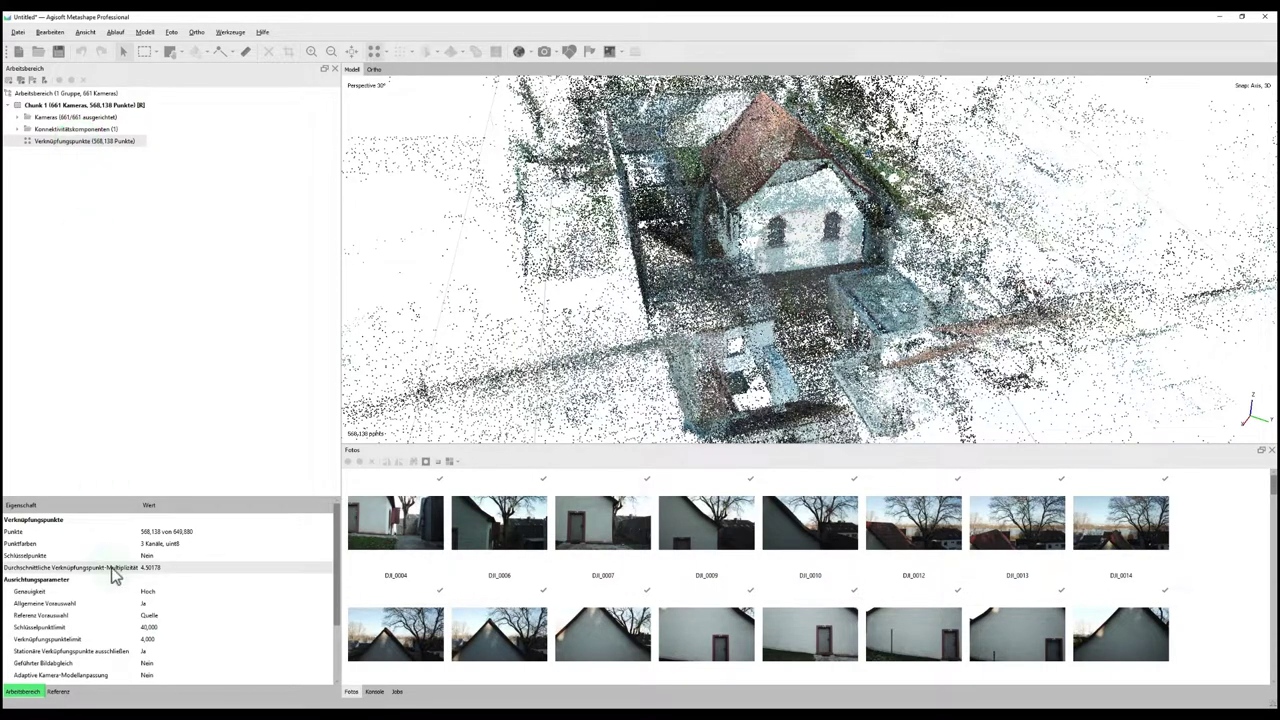
pyautogui.scroll(-2, 113, 573)
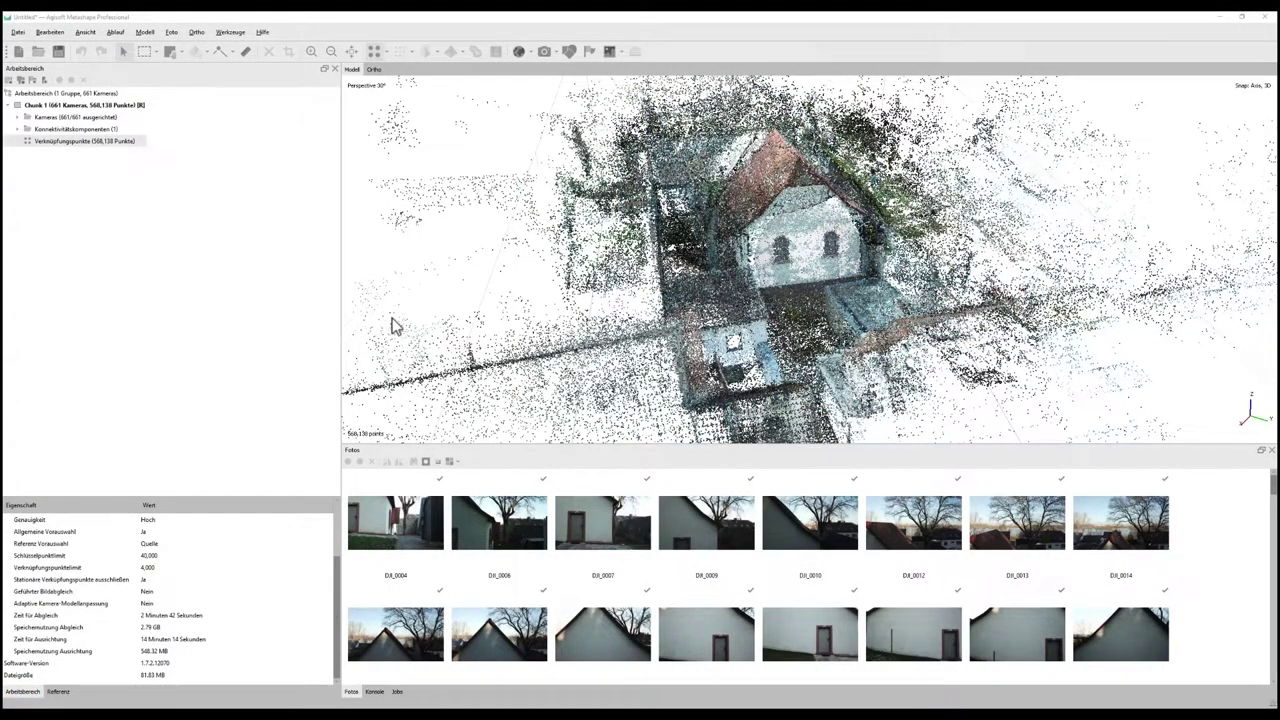
# Save the project as 2021-06-14_lokal in the folder 2021-06-14-Agisoft_lokal, as a Metashape project (*.psx)
pyautogui.click(18, 32)
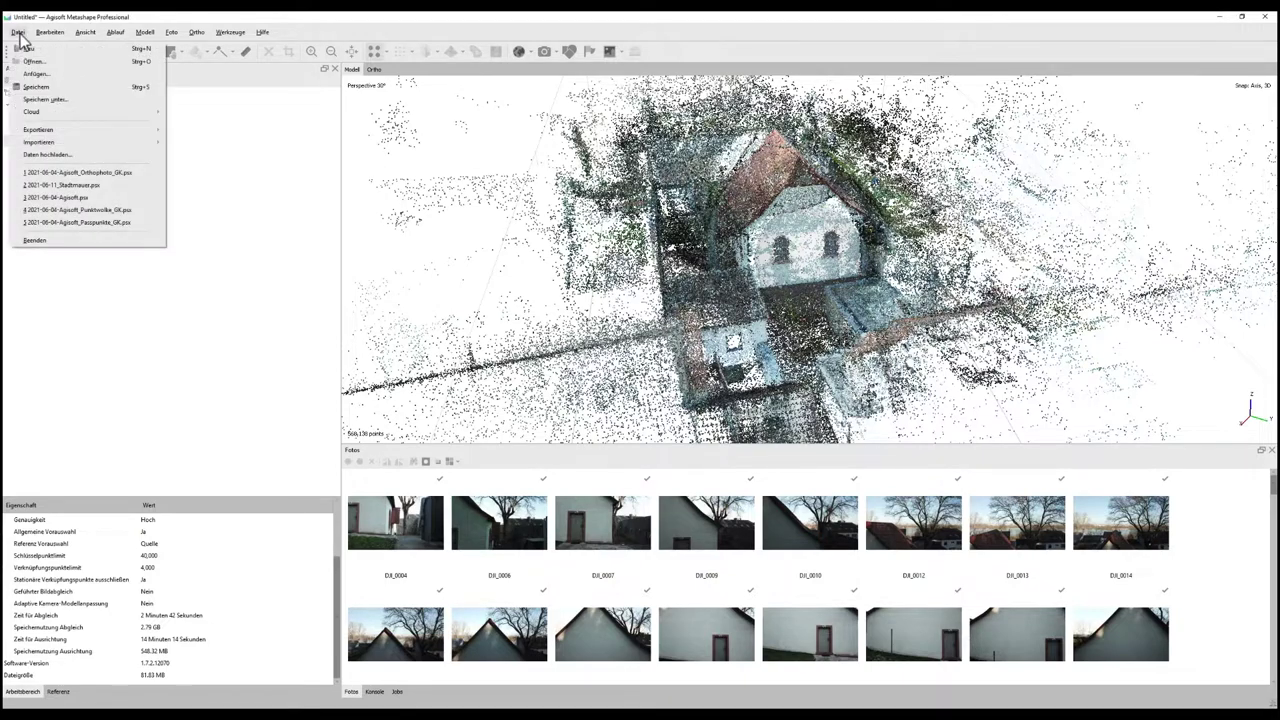
pyautogui.click(83, 103)
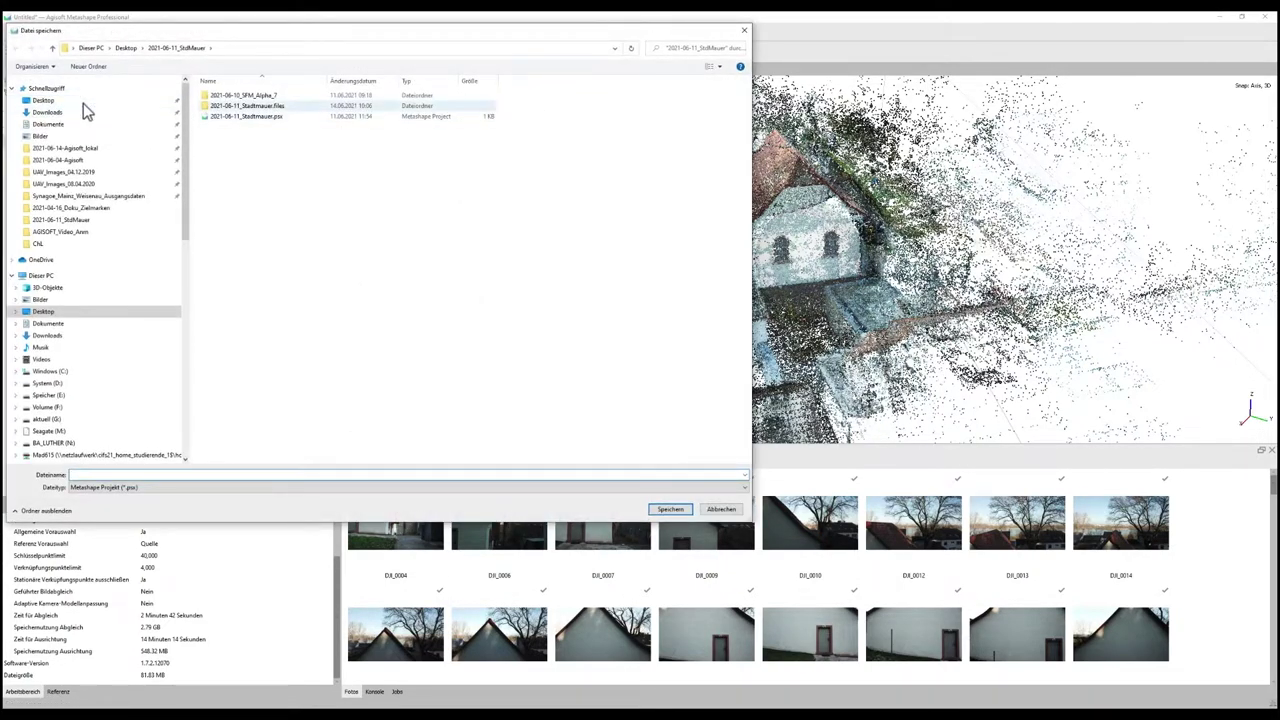
pyautogui.click(86, 149)
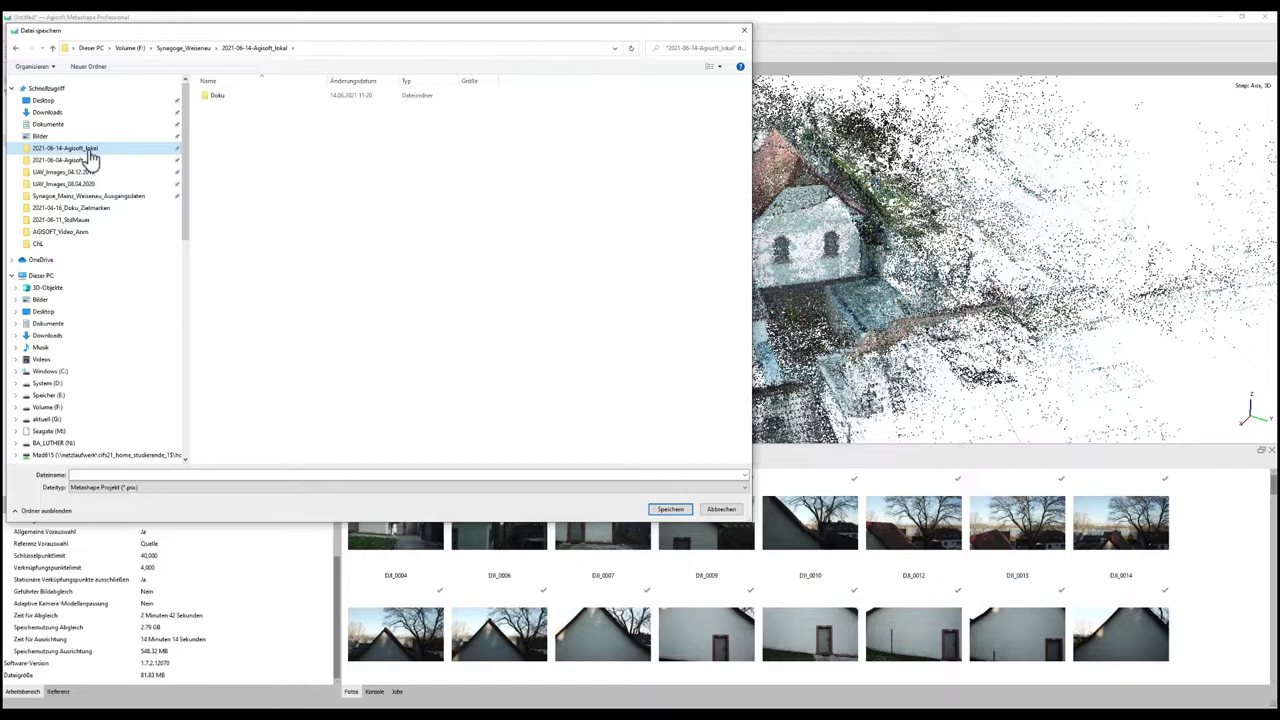
pyautogui.click(110, 475)
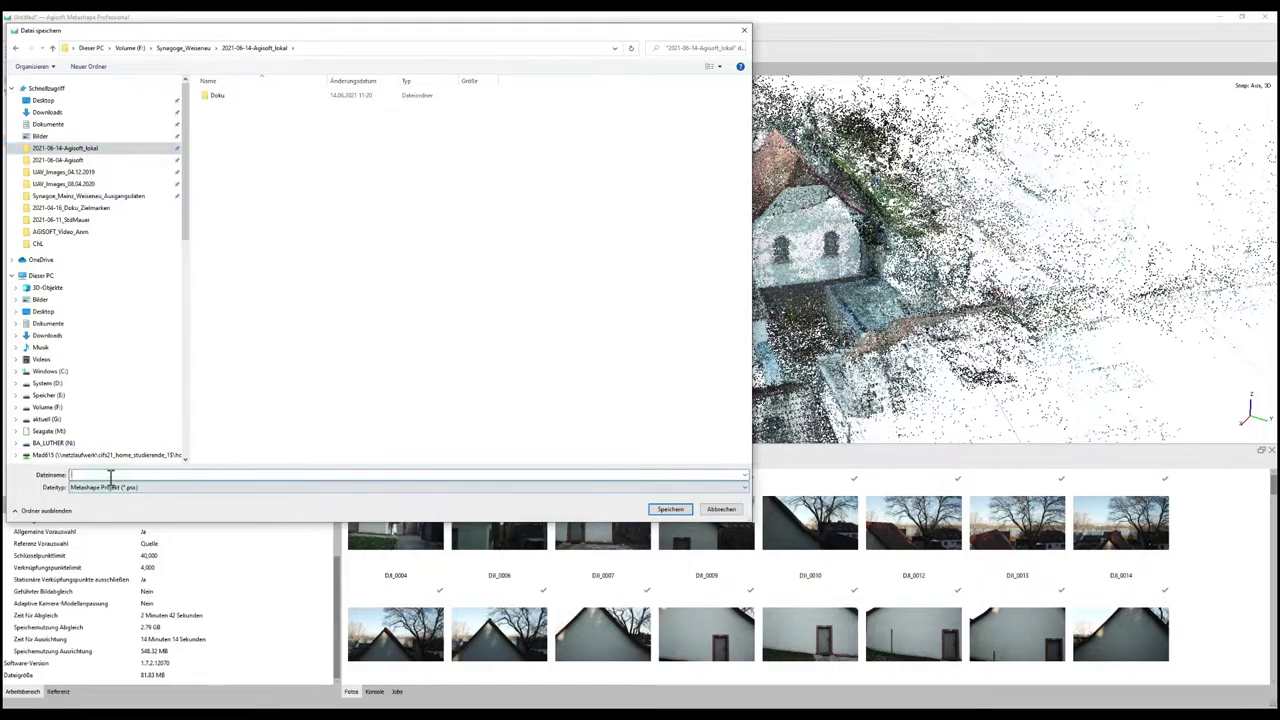
pyautogui.write('2021-0')
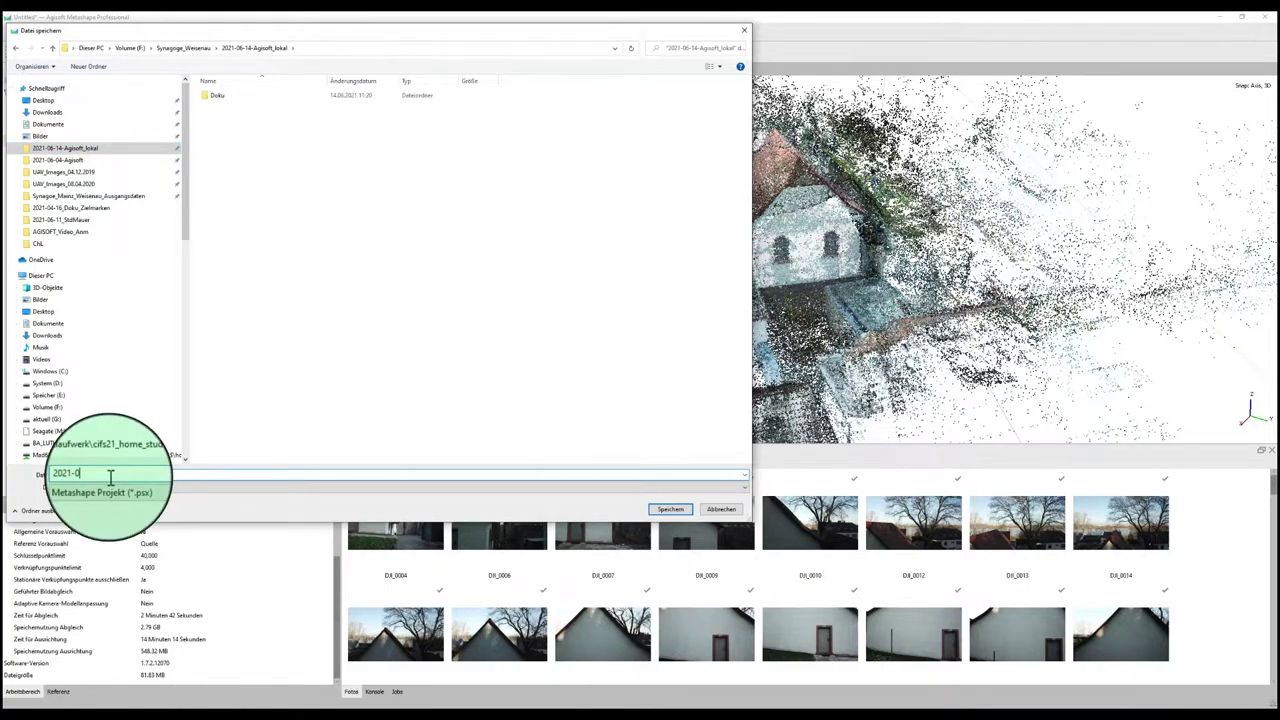
pyautogui.write('6-14_lokal')
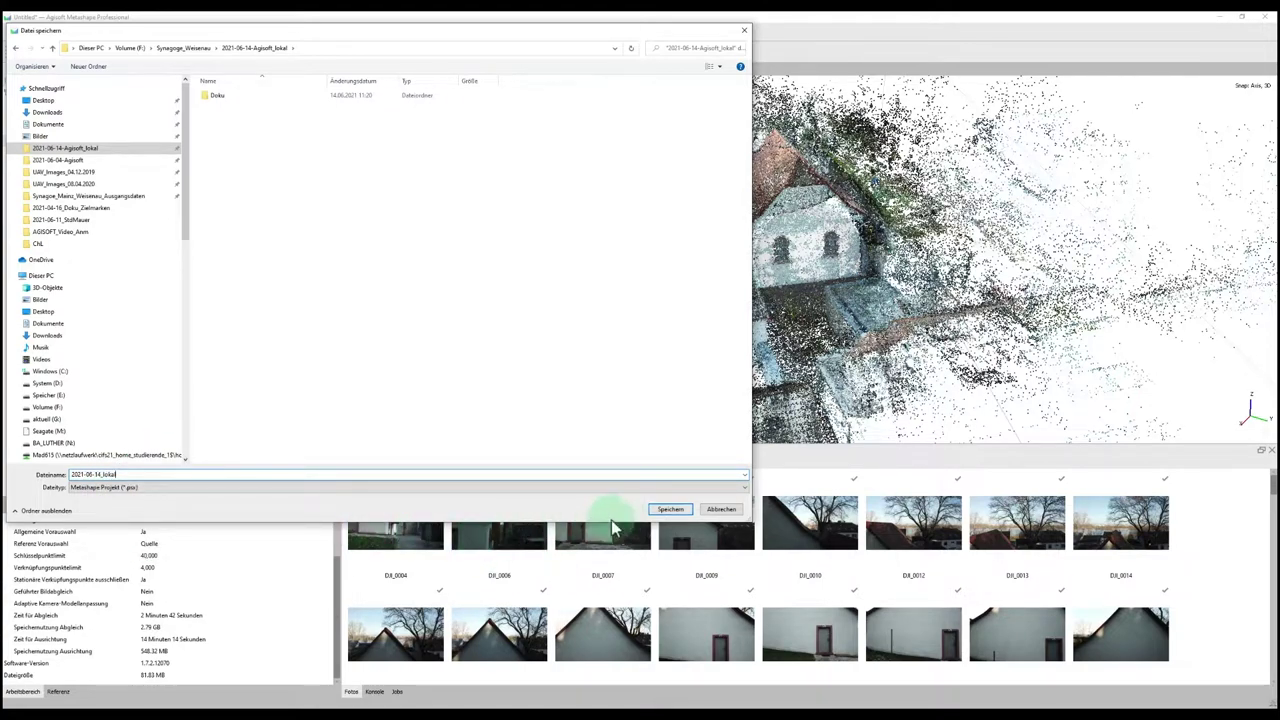
pyautogui.click(672, 509)
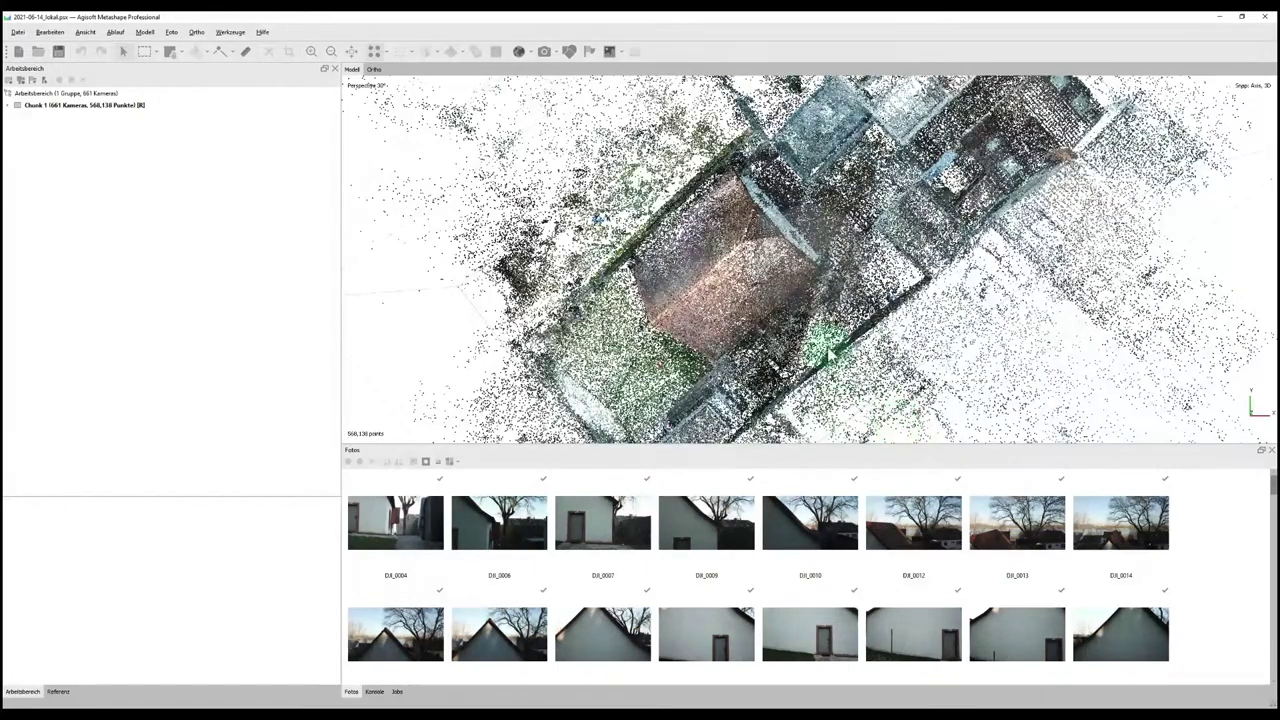
pyautogui.click(757, 274)
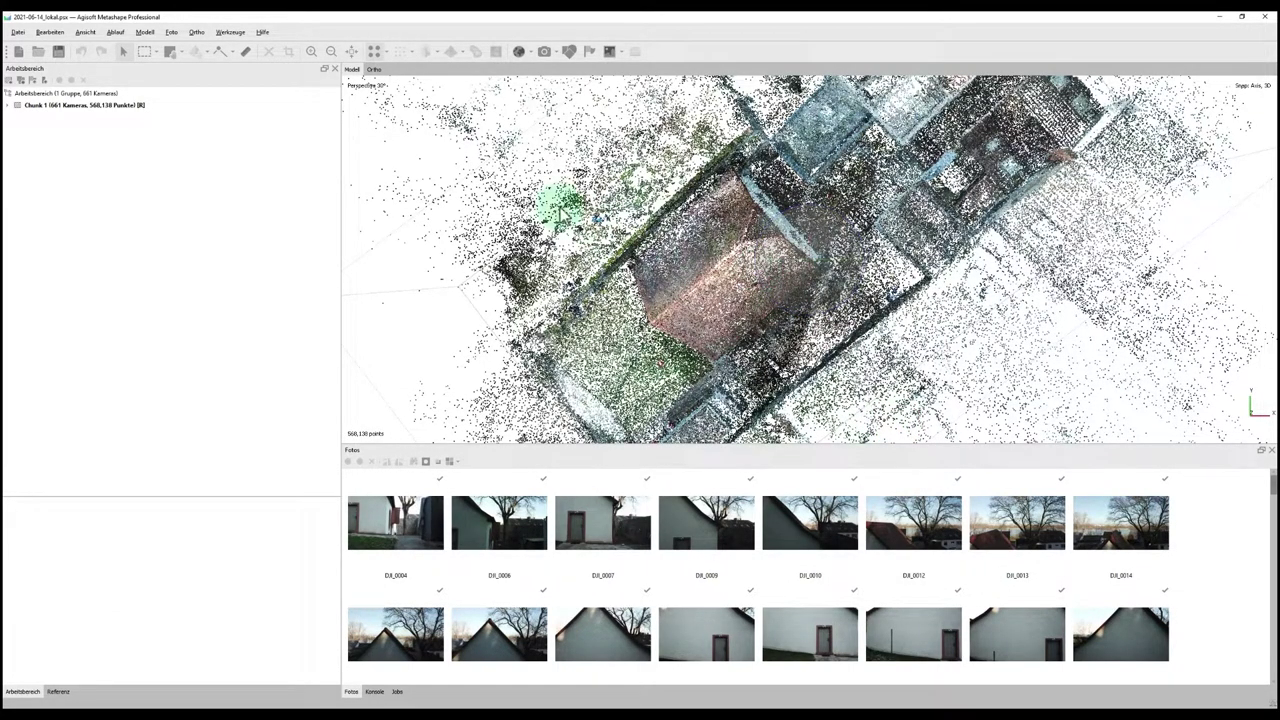
pyautogui.click(19, 32)
pyautogui.click(84, 88)
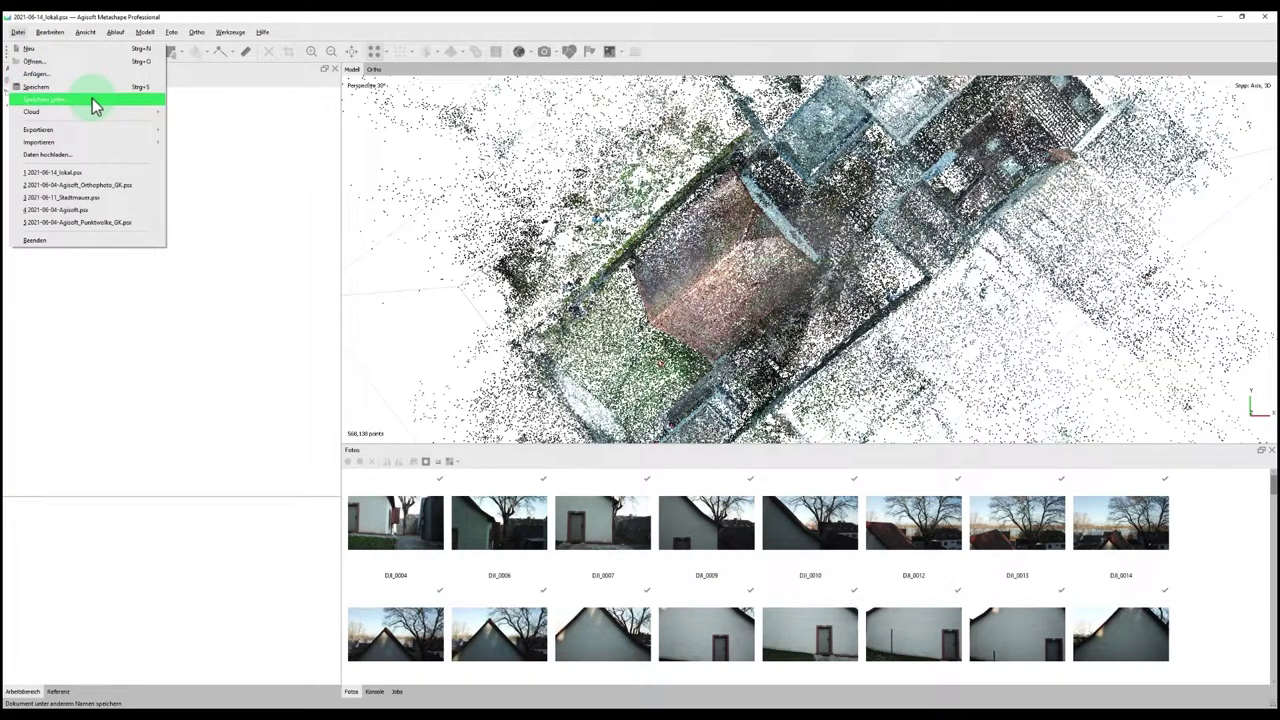
pyautogui.click(695, 26)
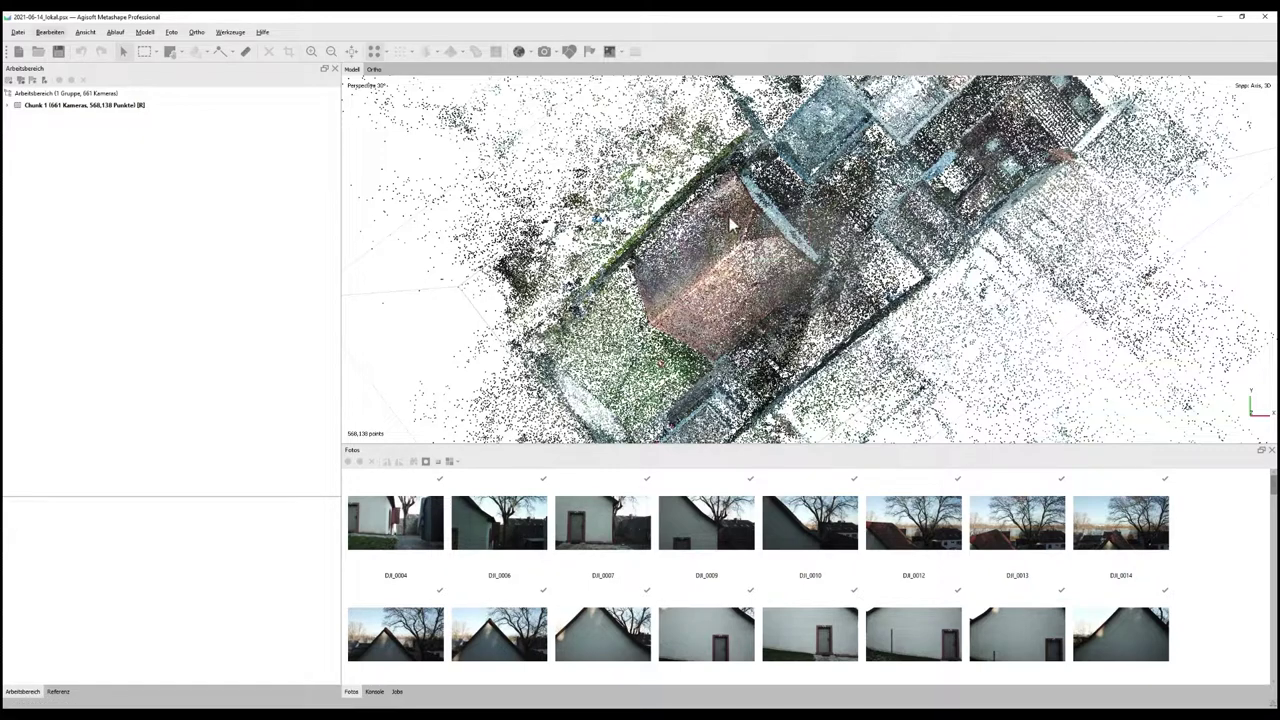
# Examine the camera positions on the satellite basemap in the ortho view and return to the 3D model
pyautogui.scroll(-2, 757, 314)
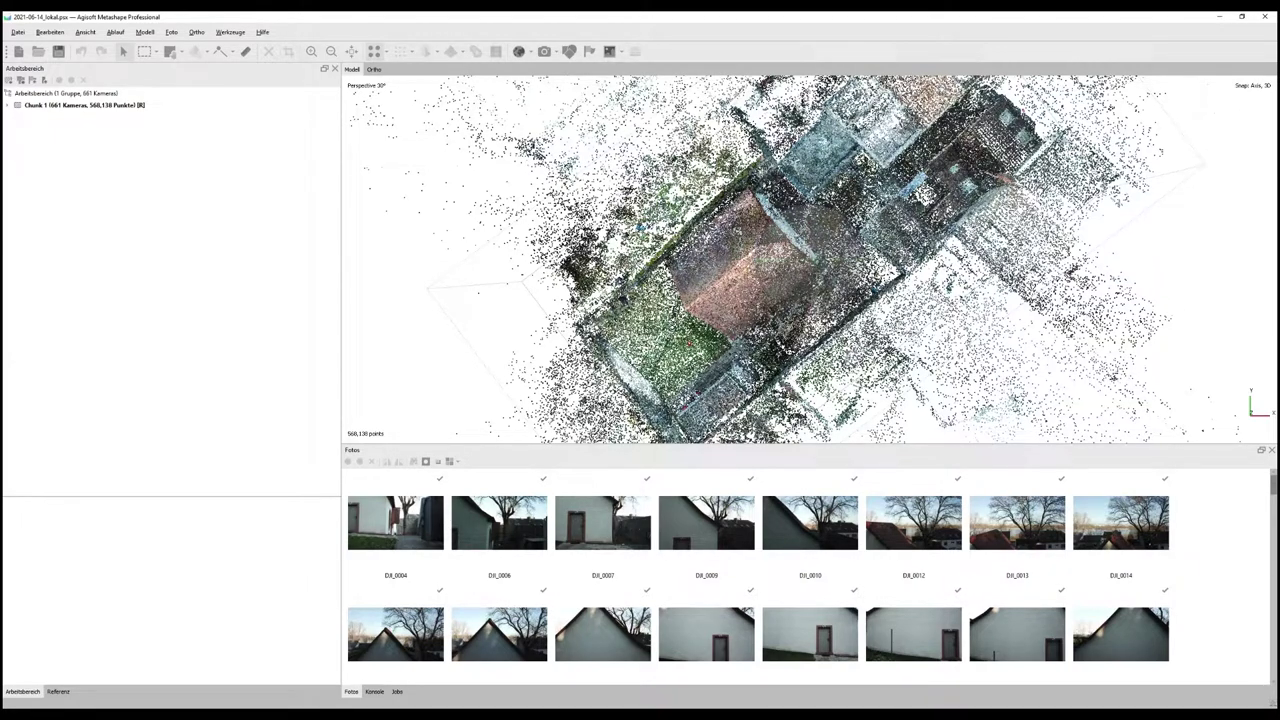
pyautogui.click(373, 69)
pyautogui.scroll(-4, 834, 354)
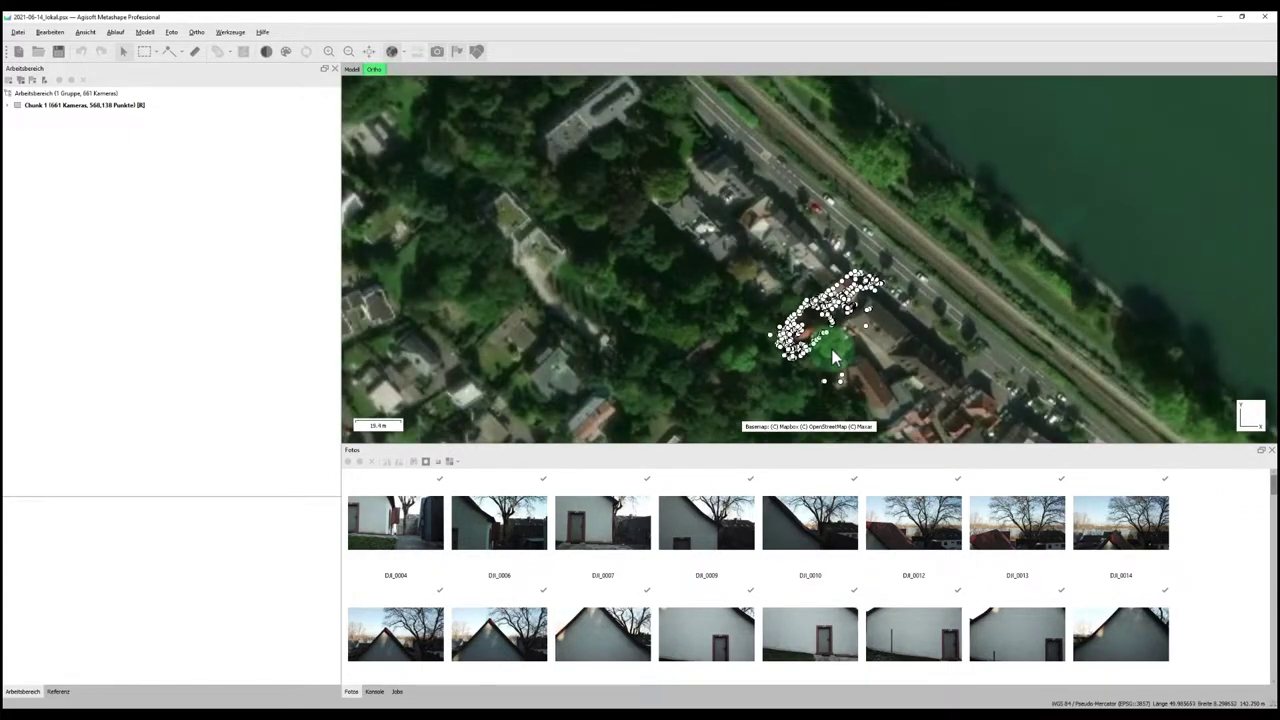
pyautogui.scroll(5, 834, 357)
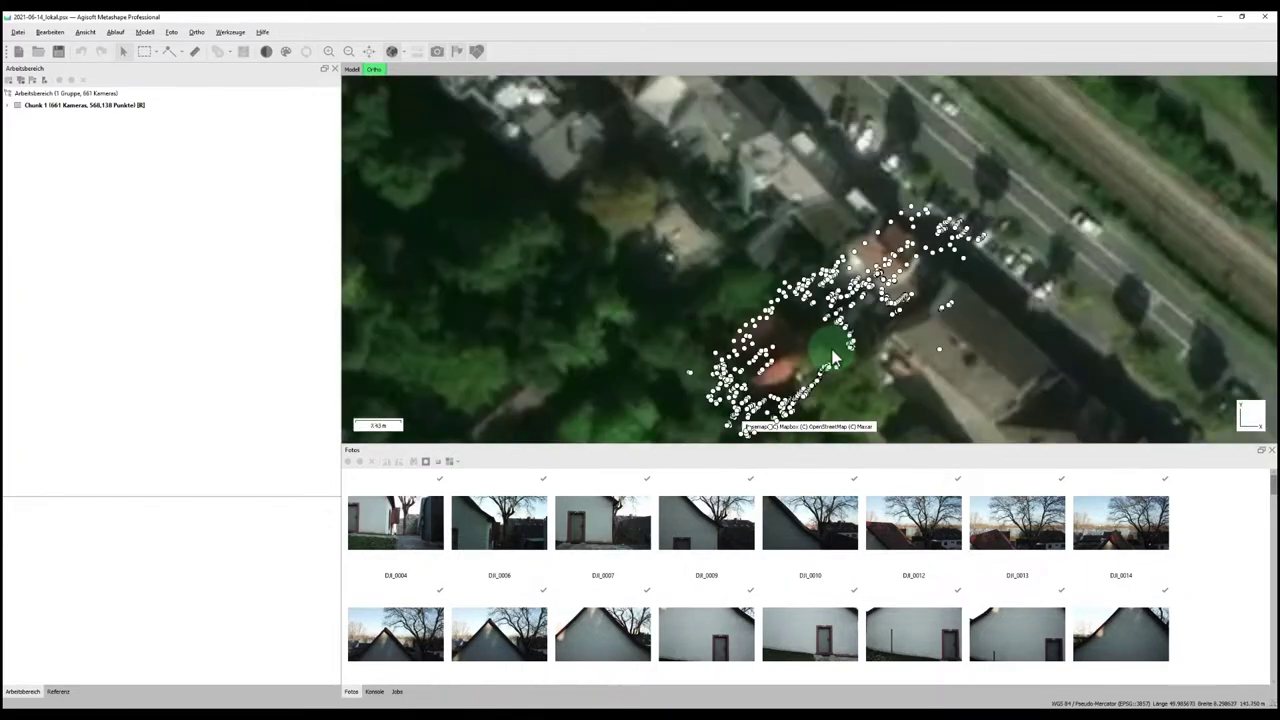
pyautogui.scroll(-4, 834, 357)
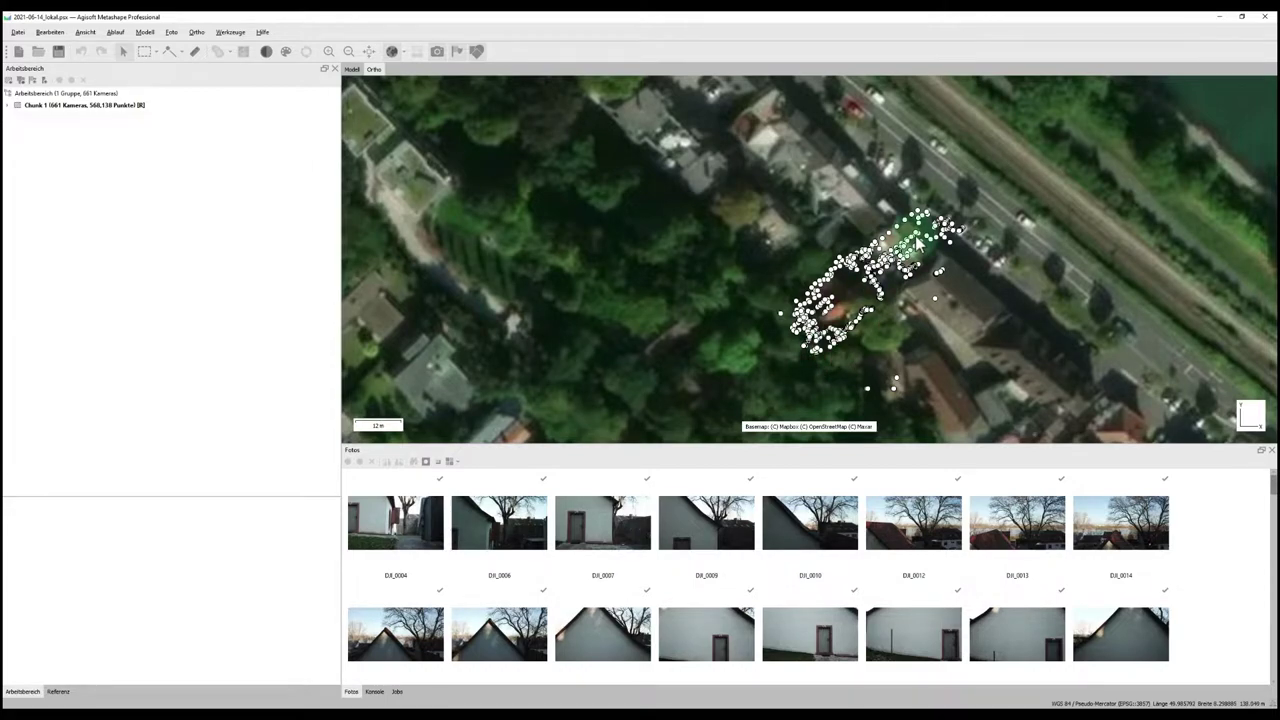
pyautogui.click(352, 69)
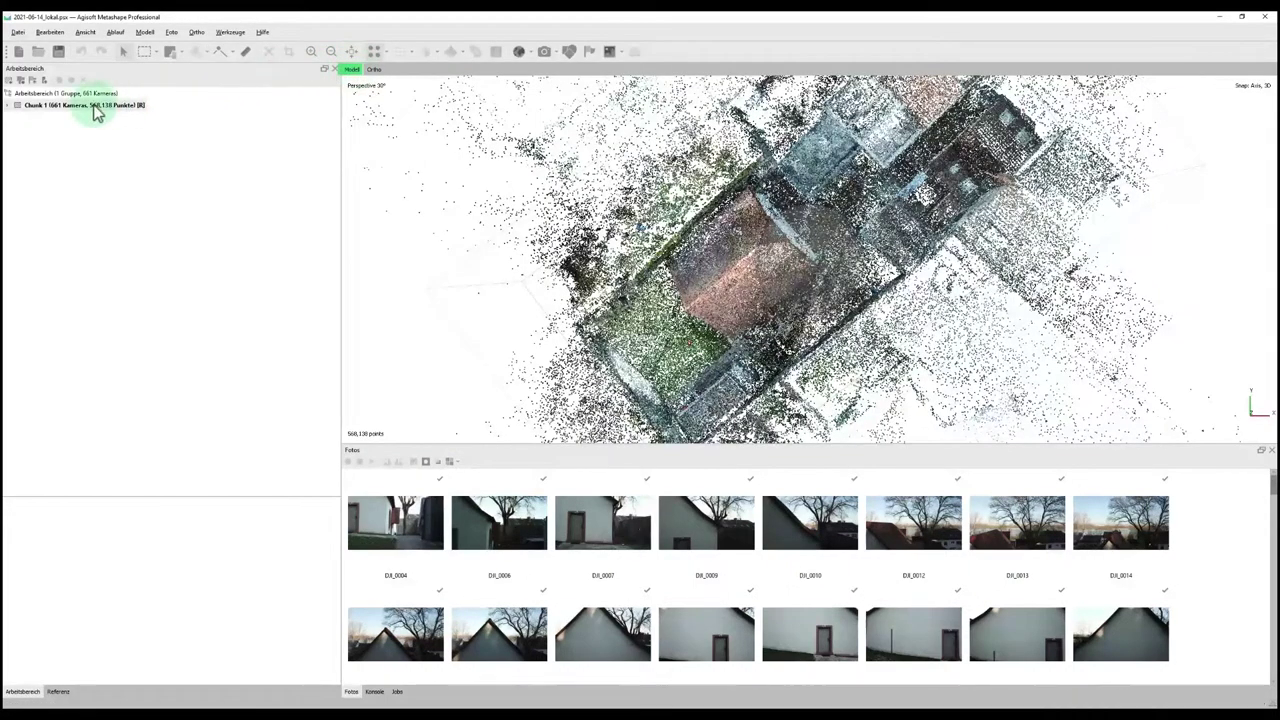
# Overlay the basemap on the model view of Chunk 1, compare the point cloud's location with the satellite image and hide the basemap again
pyautogui.click(95, 112)
pyautogui.click(524, 54)
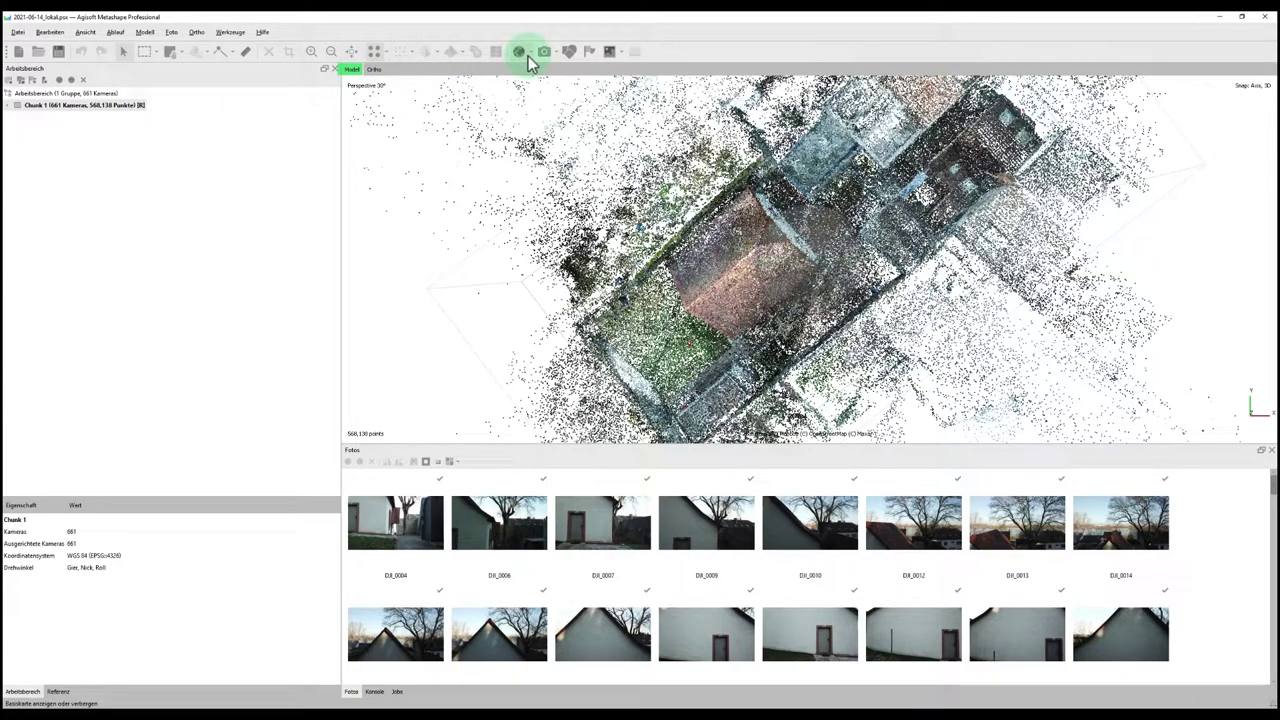
pyautogui.click(520, 52)
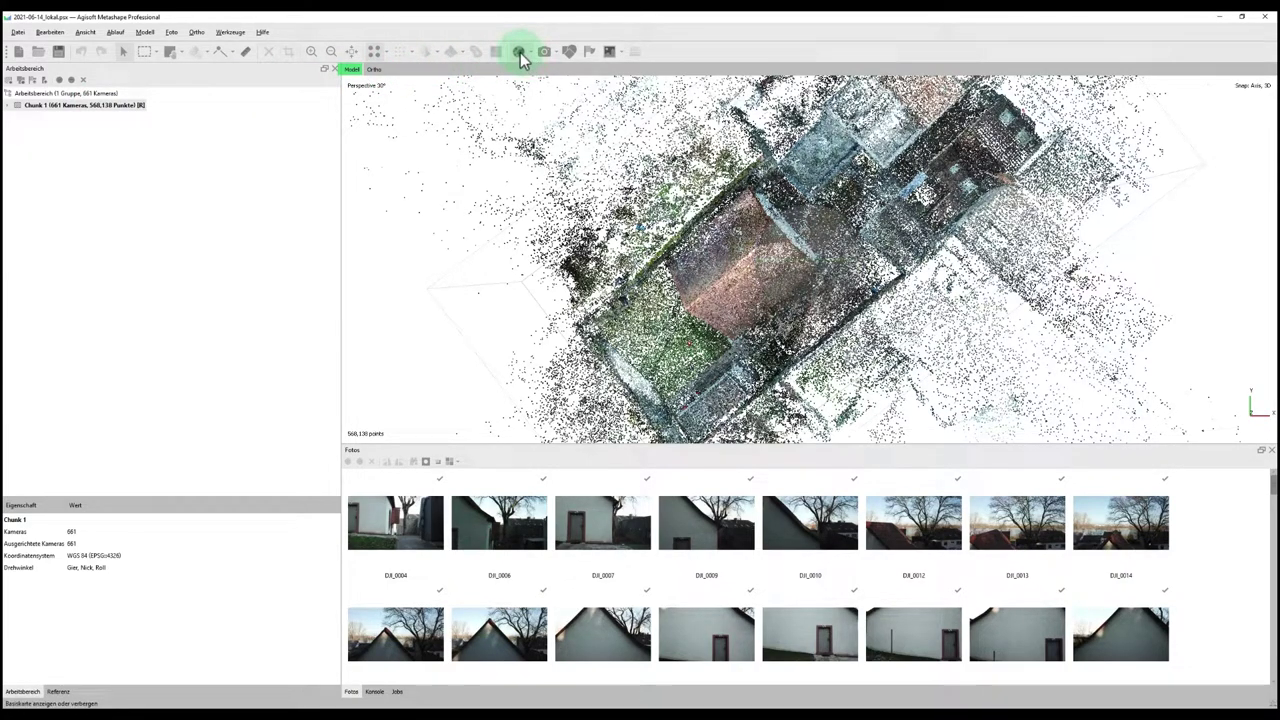
pyautogui.click(520, 52)
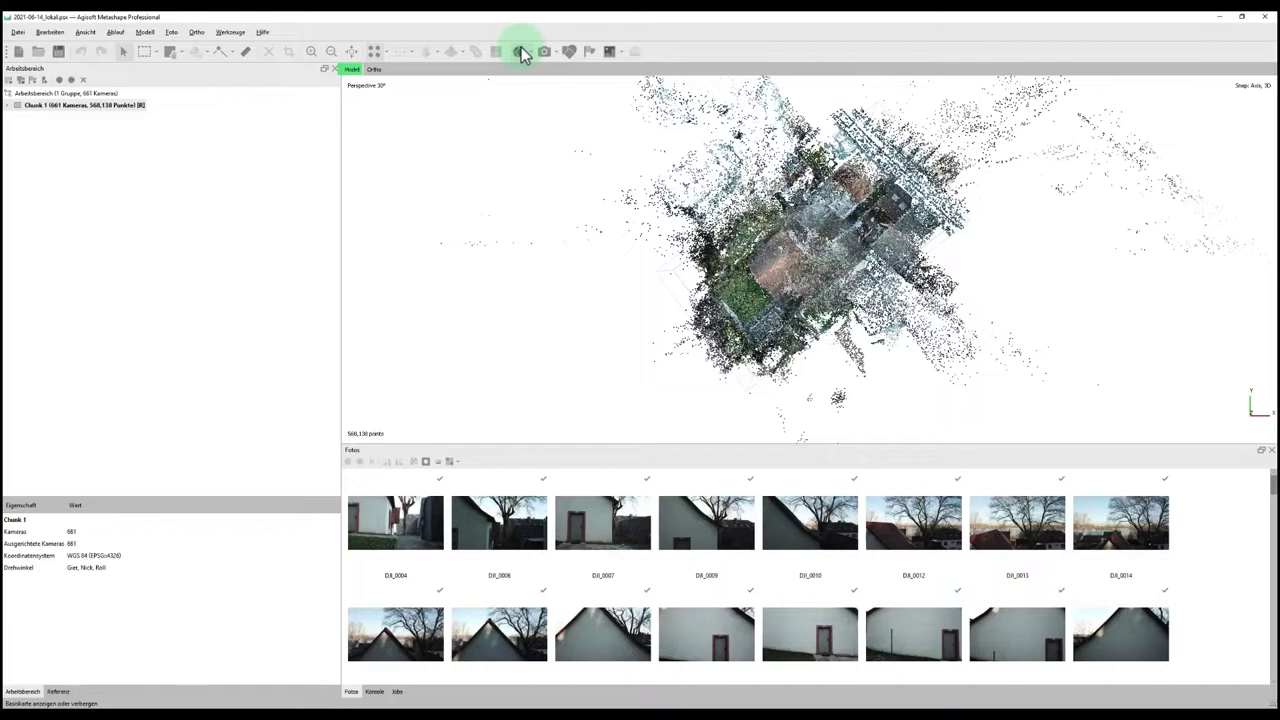
pyautogui.scroll(-2, 755, 291)
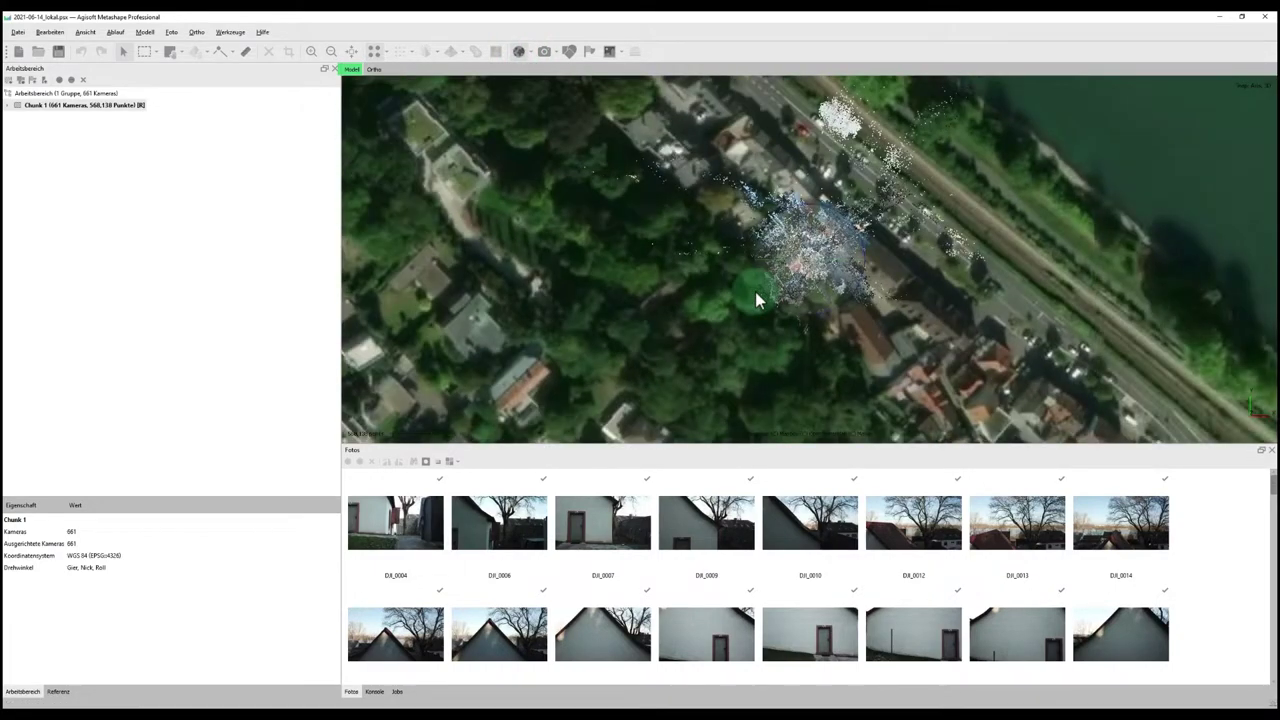
pyautogui.scroll(-1, 796, 283)
pyautogui.scroll(2, 798, 274)
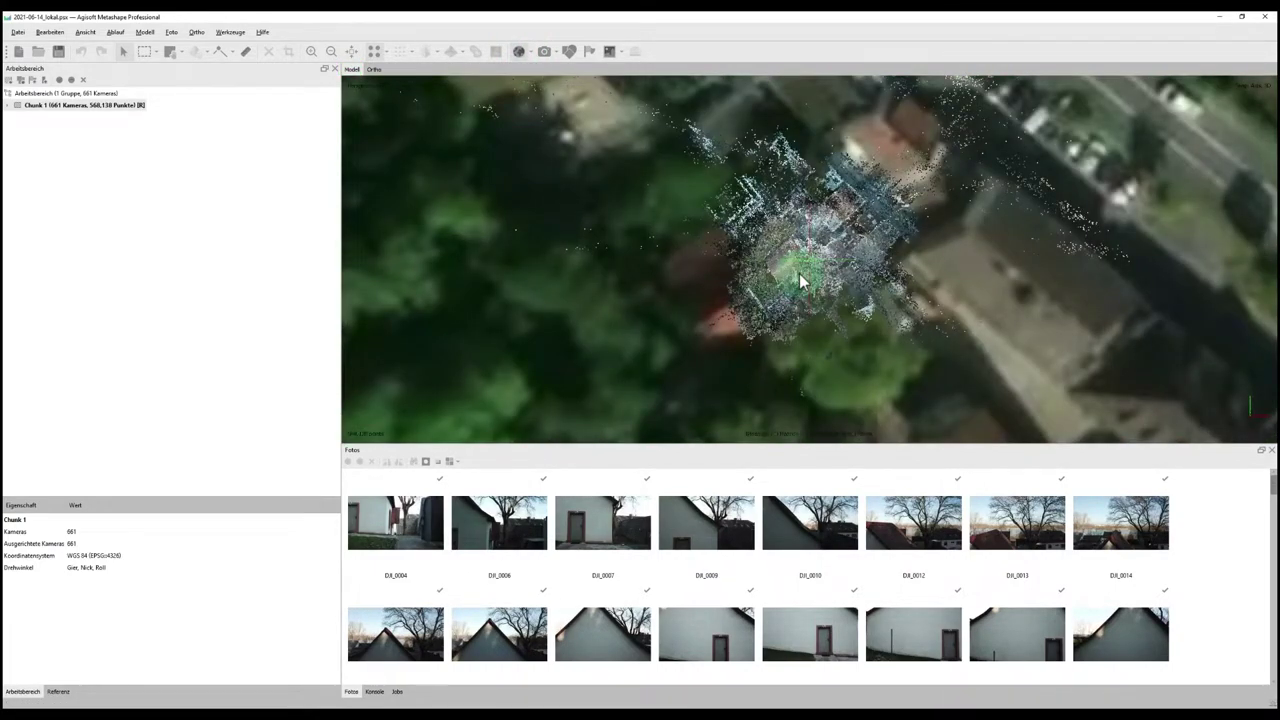
pyautogui.scroll(-1, 799, 273)
pyautogui.scroll(-2, 799, 273)
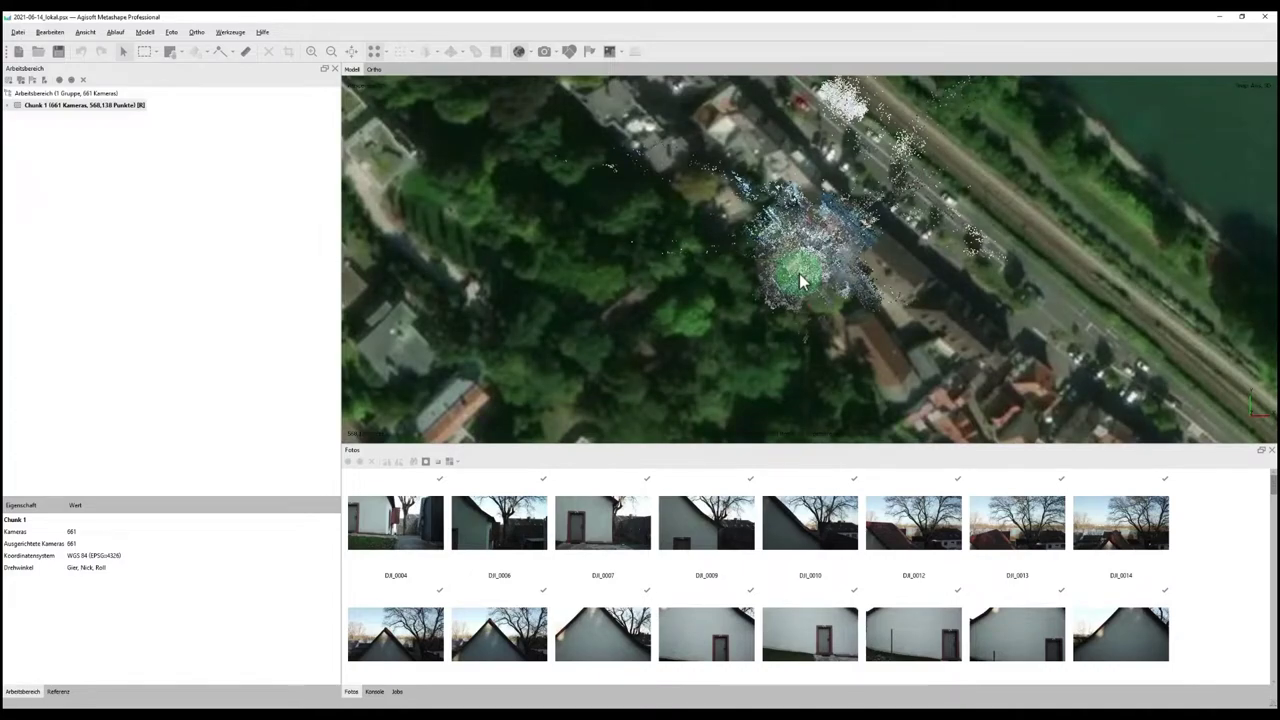
pyautogui.scroll(2, 799, 273)
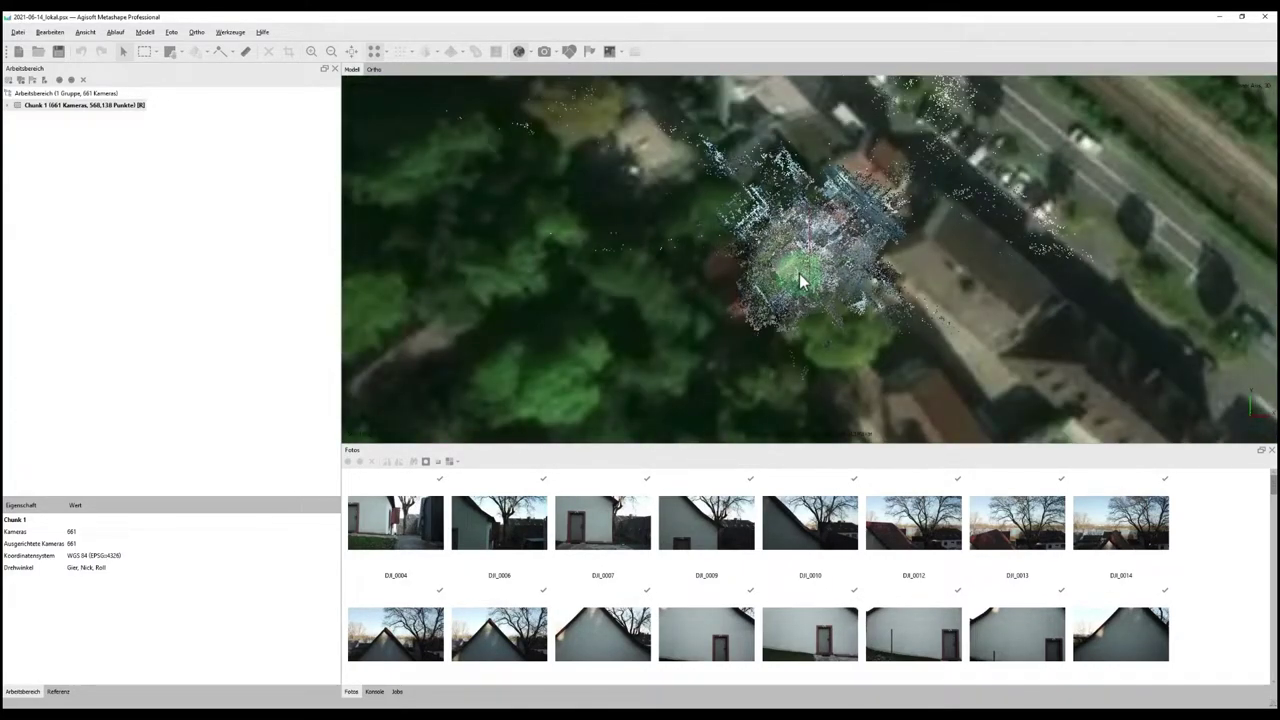
pyautogui.click(519, 51)
pyautogui.click(911, 346)
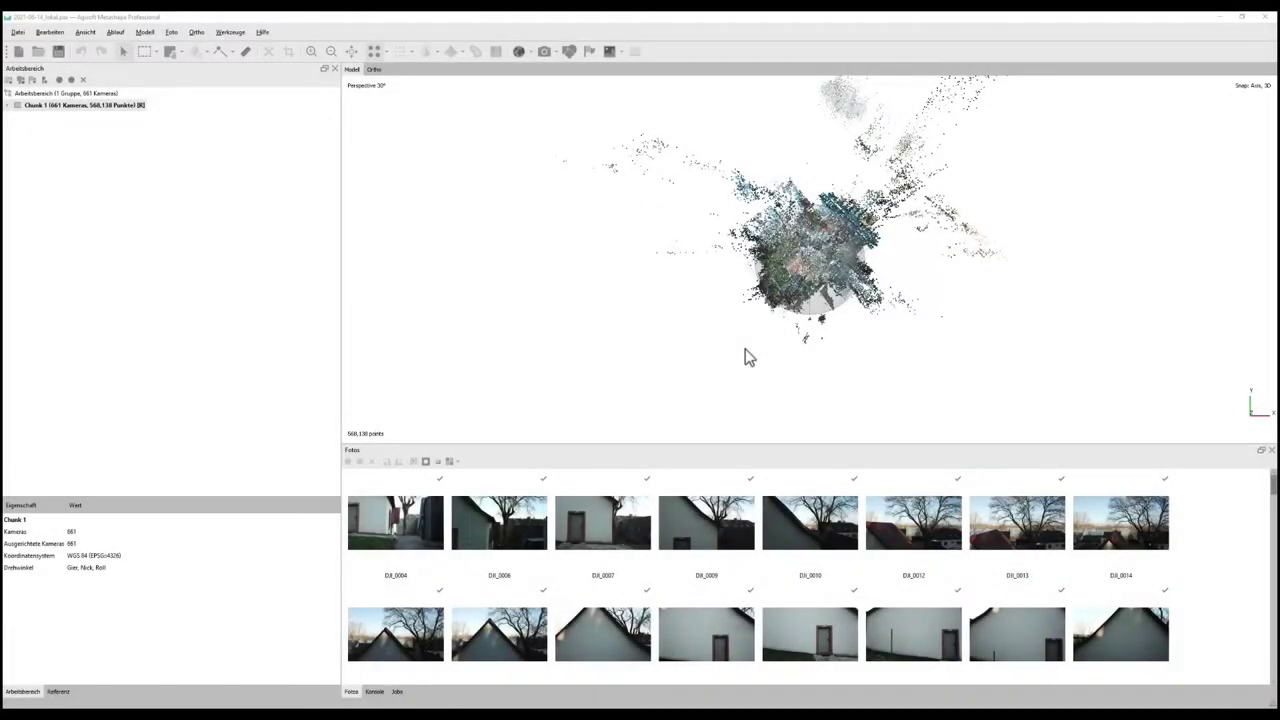
# Show the reference data and examine the point numbers and X, Y, Z coordinates in Passpunkte_fuer_Agisoft.txt from the Doku folder in File Explorer
pyautogui.click(59, 692)
pyautogui.click(59, 692)
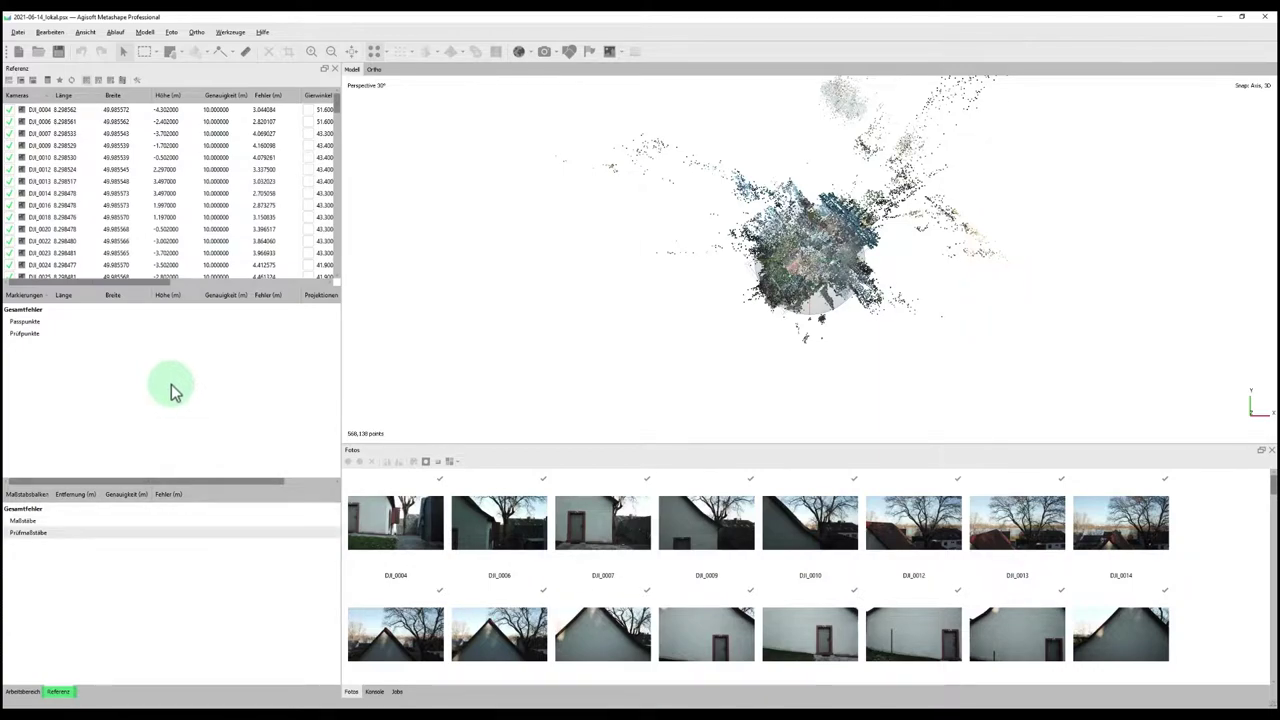
pyautogui.click(290, 708)
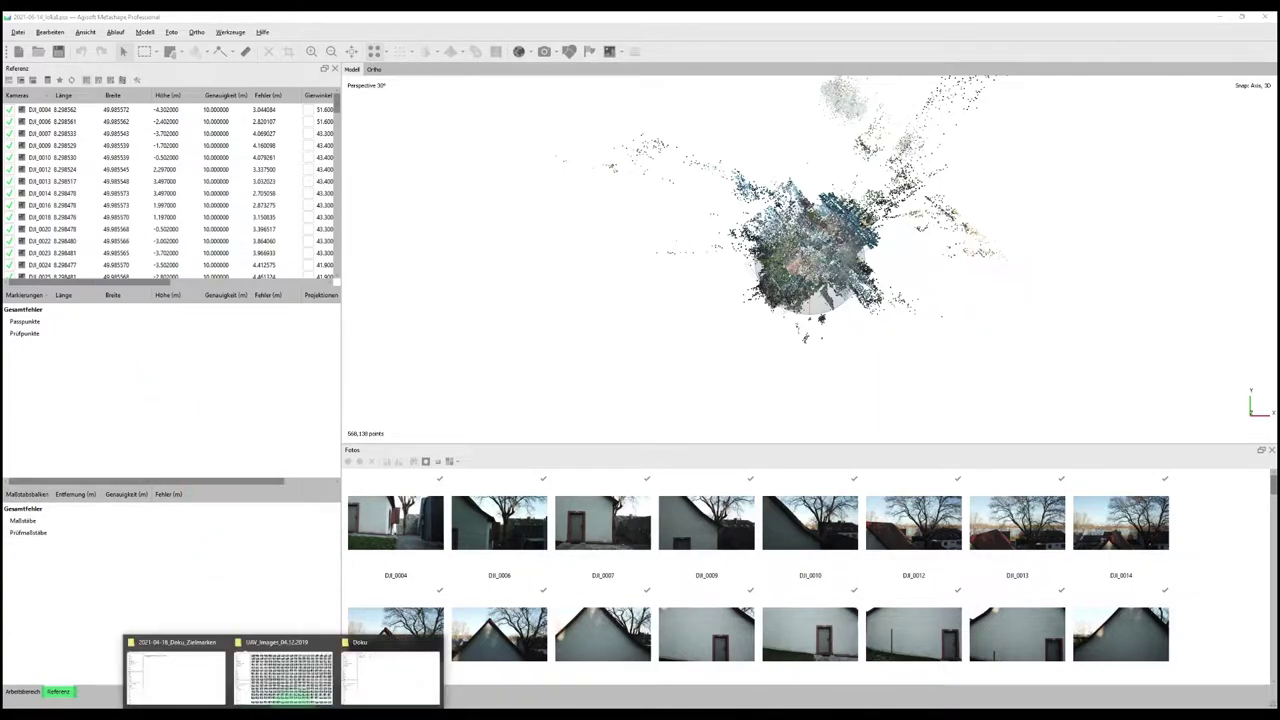
pyautogui.click(365, 672)
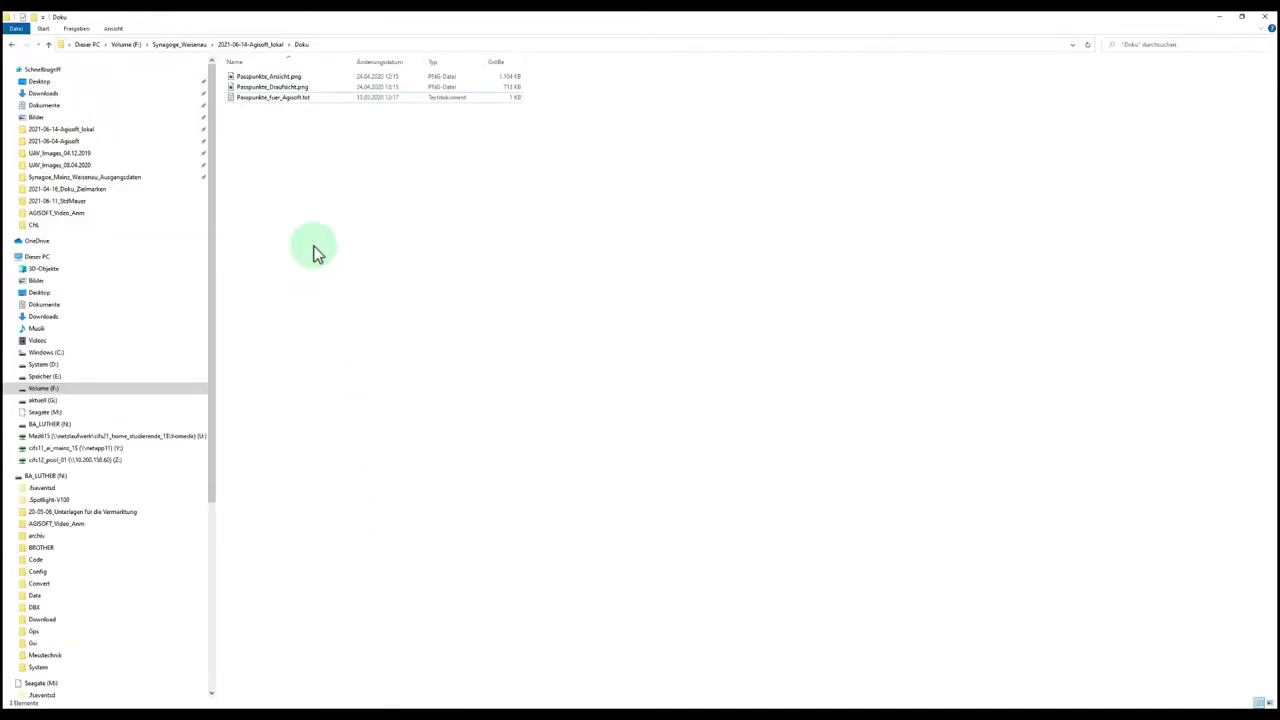
pyautogui.rightClick(287, 104)
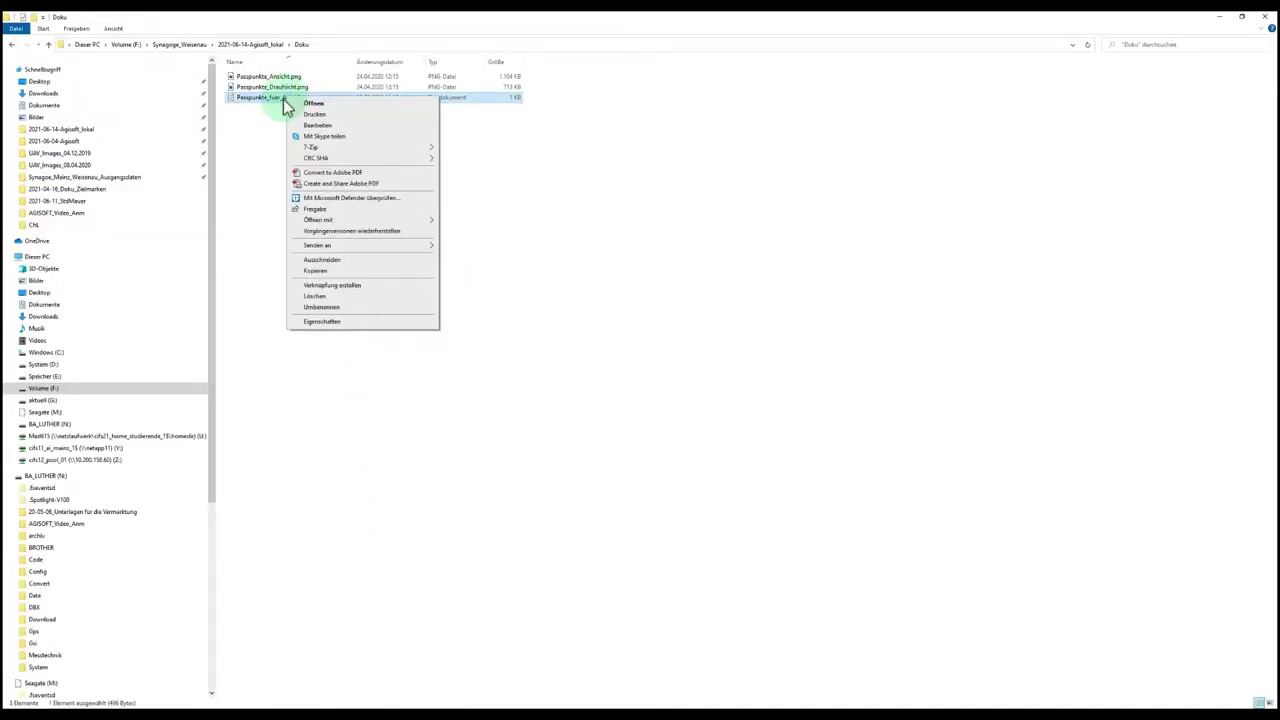
pyautogui.click(285, 107)
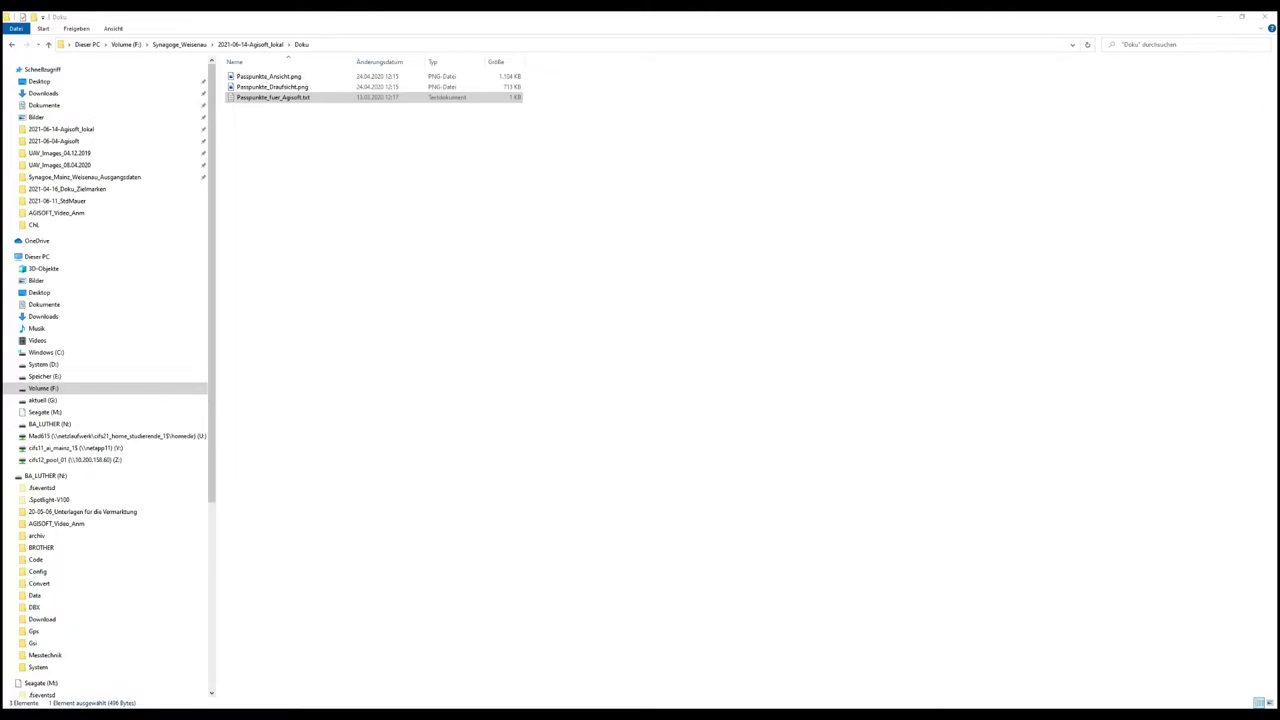
pyautogui.doubleClick(319, 15)
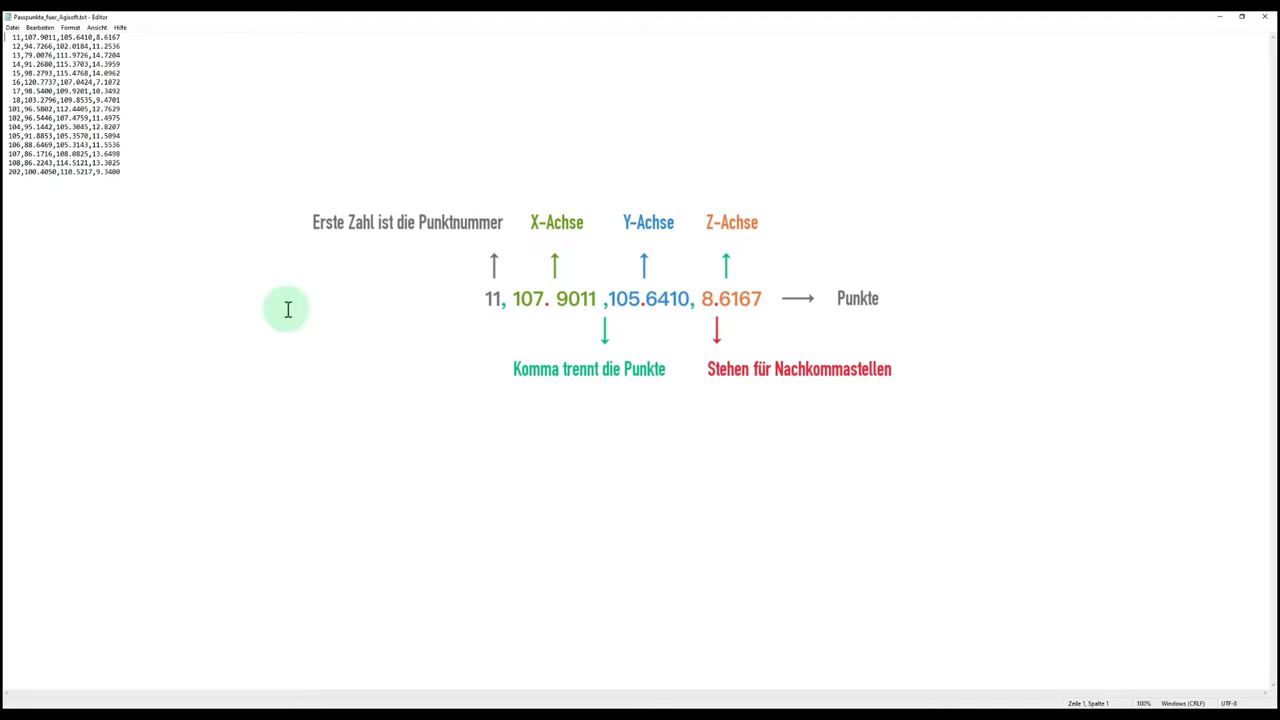
pyautogui.click(1262, 17)
pyautogui.click(1225, 20)
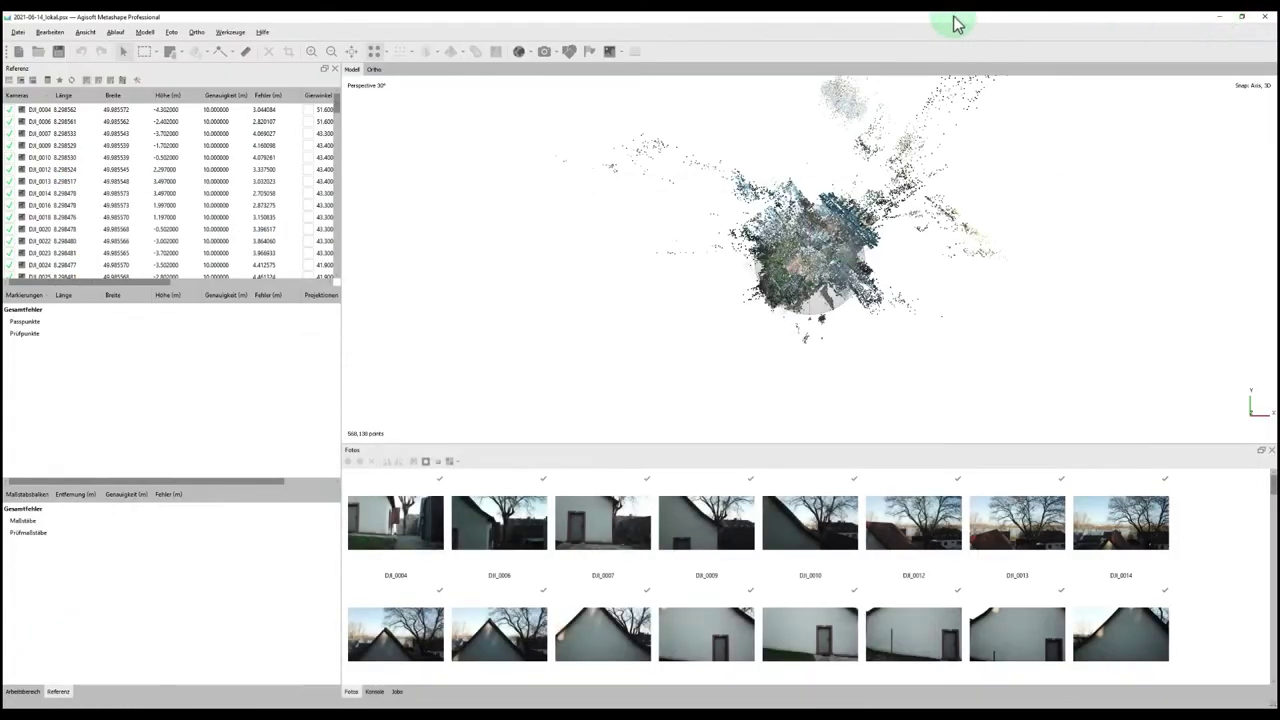
# Start a reference data import in Metashape with the file Passpunkte_fuer_Agisoft.txt from the Doku folder
pyautogui.click(17, 33)
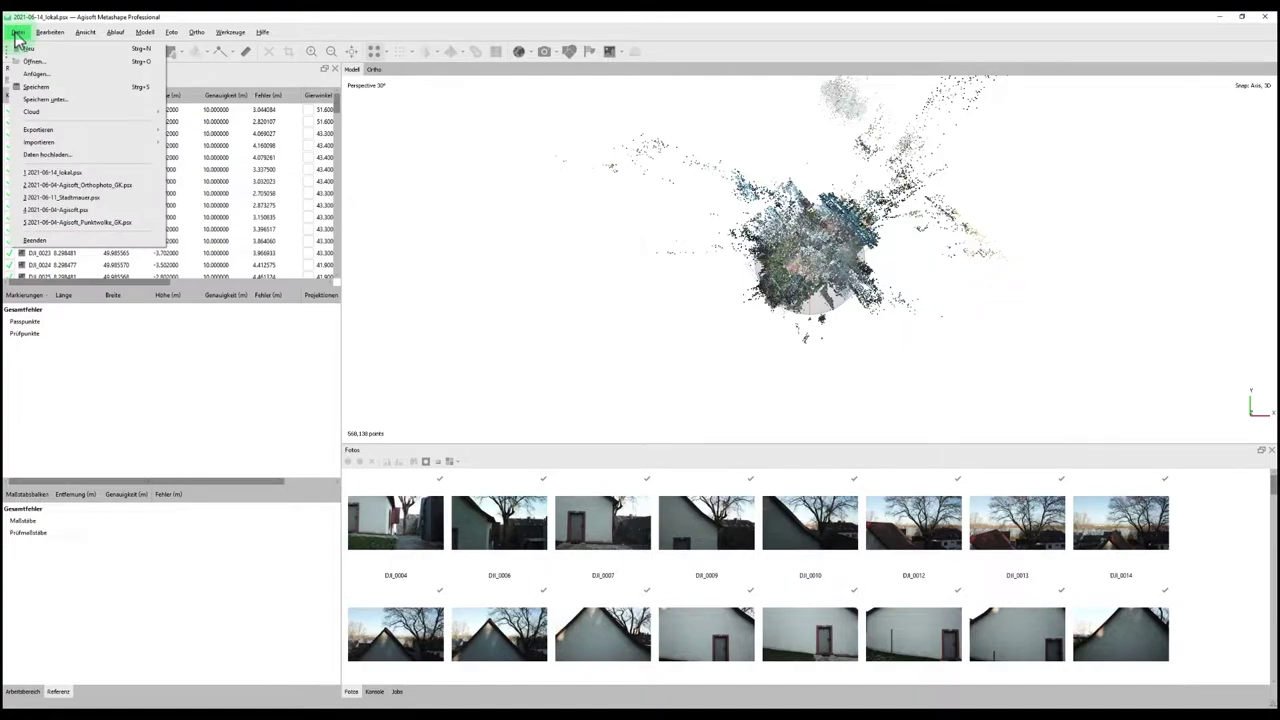
pyautogui.moveTo(60, 142)
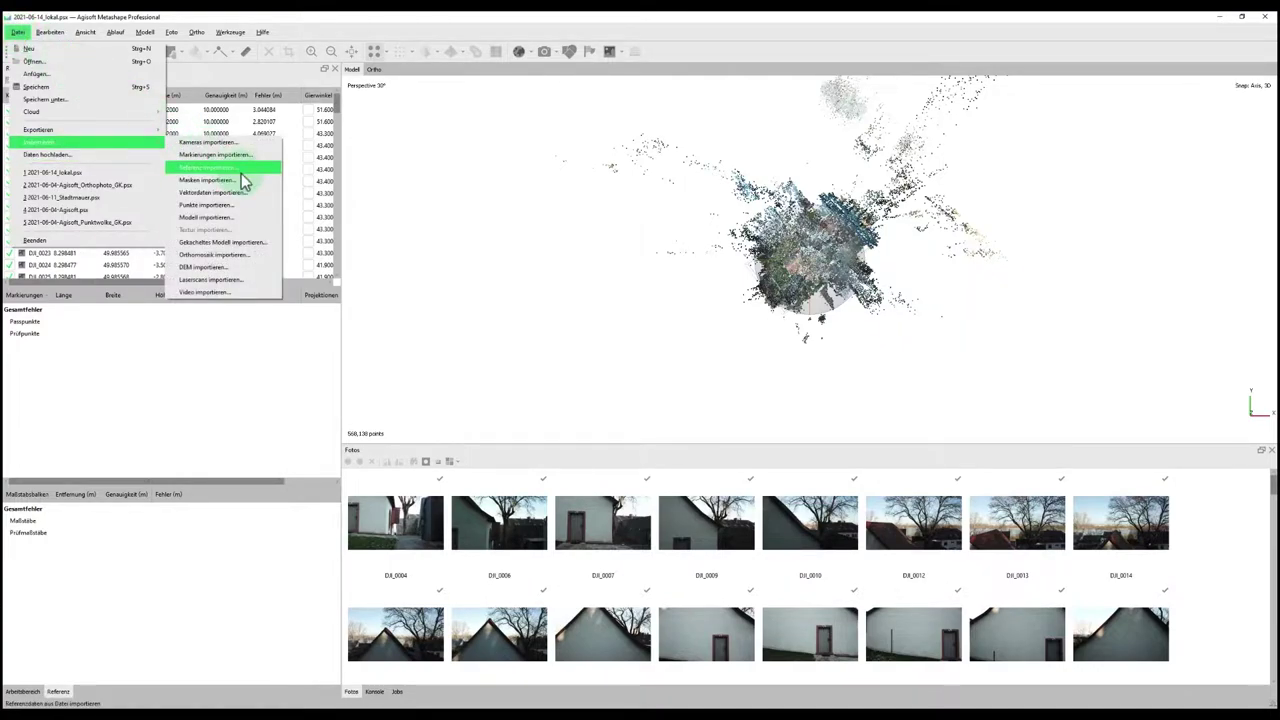
pyautogui.click(241, 172)
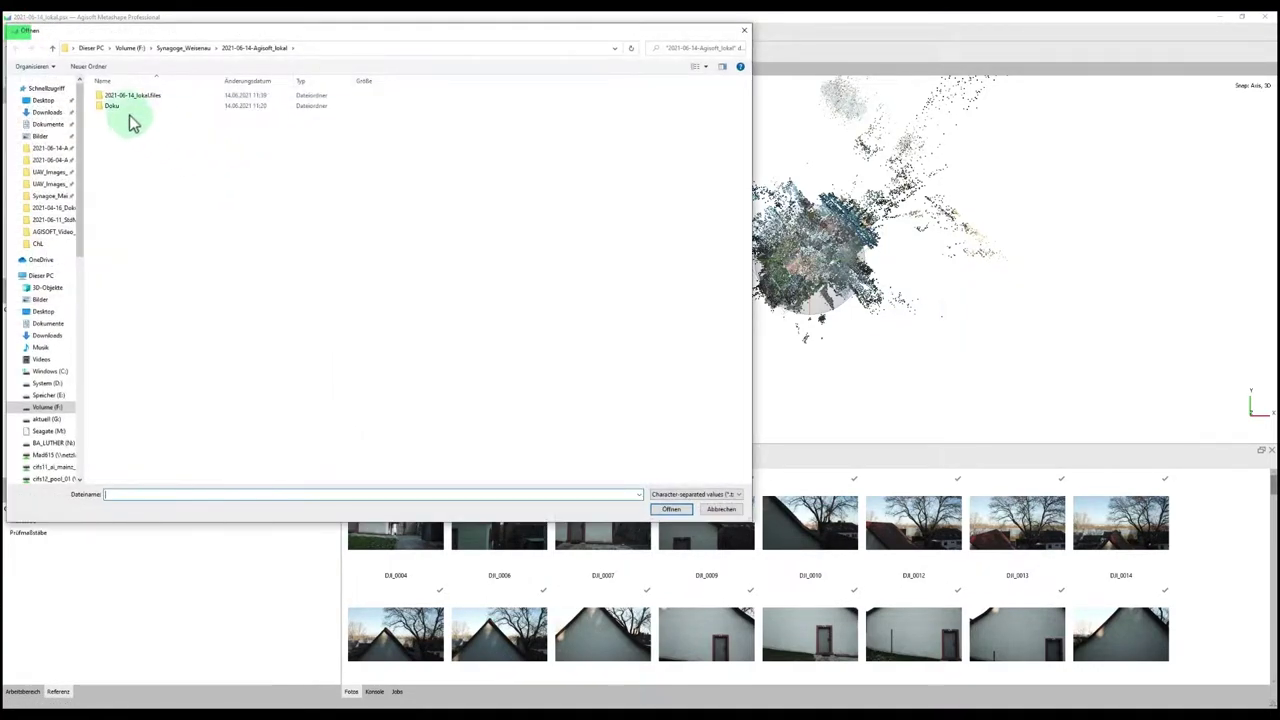
pyautogui.doubleClick(115, 106)
pyautogui.click(143, 97)
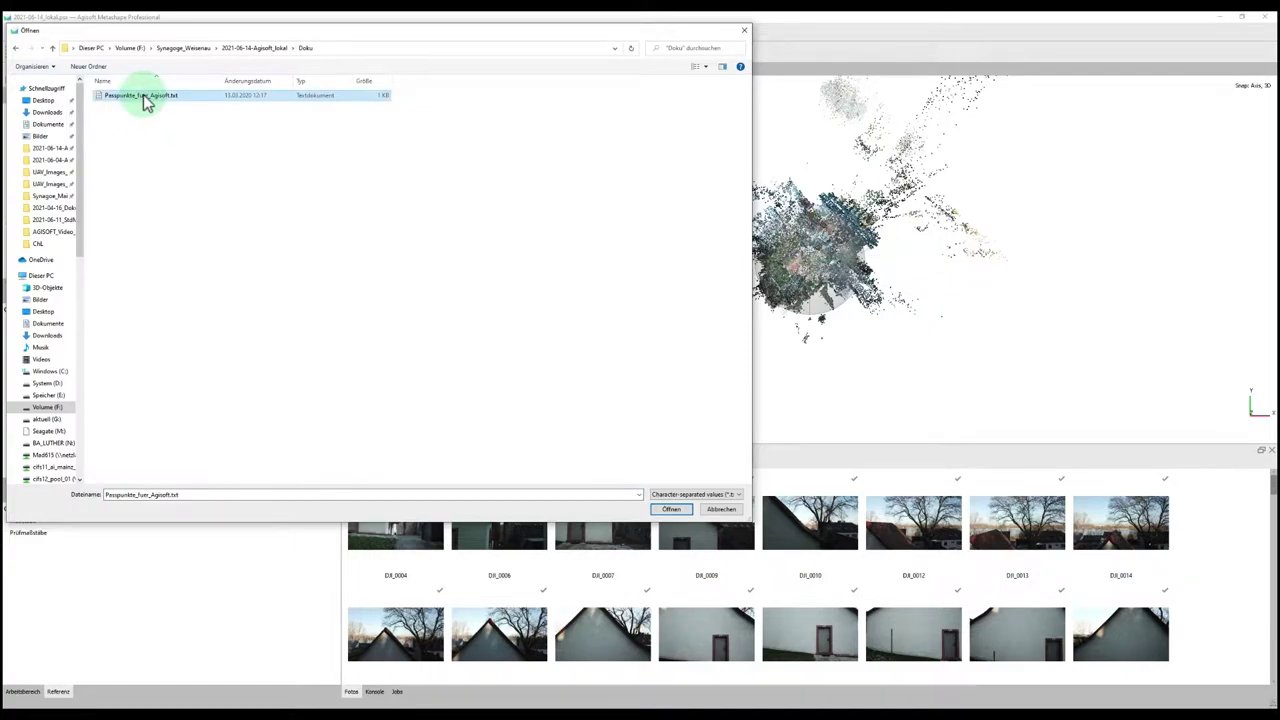
pyautogui.click(668, 511)
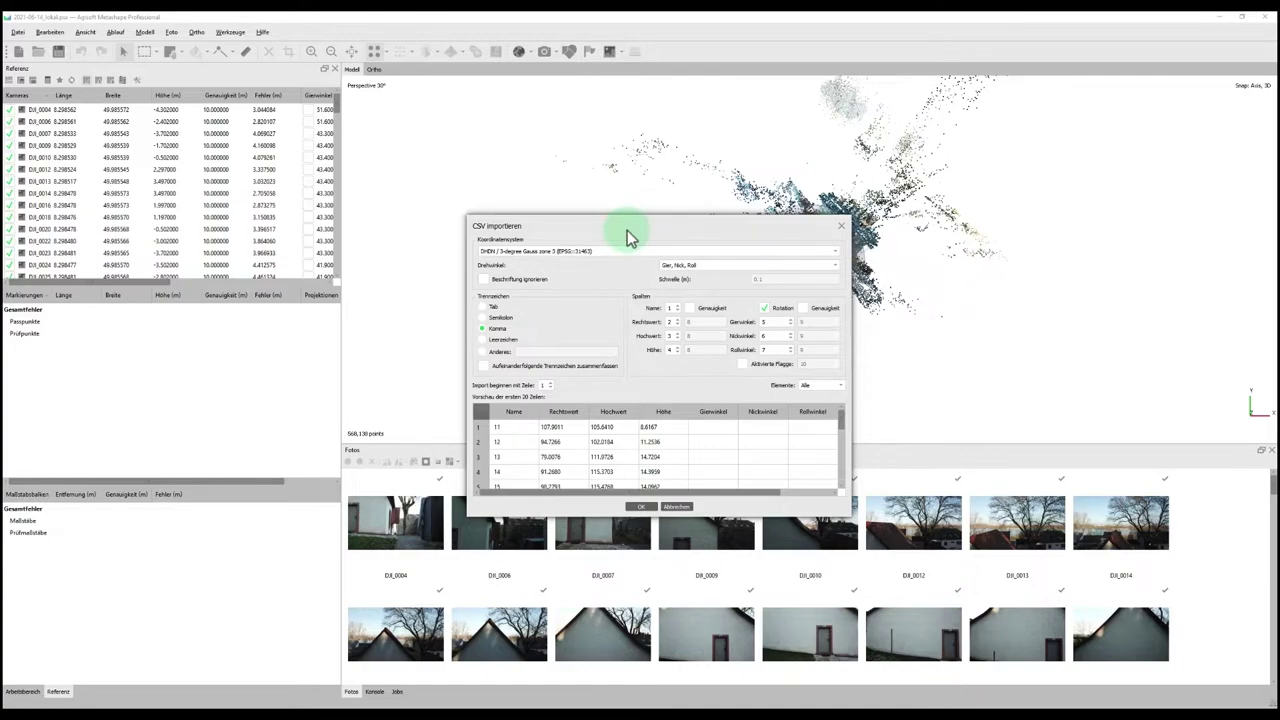
# Set the import's coordinate system to Local Coordinates (m), check the column preview, and import the points, creating new markers for all entries
pyautogui.moveTo(627, 230); pyautogui.dragTo(615, 144)
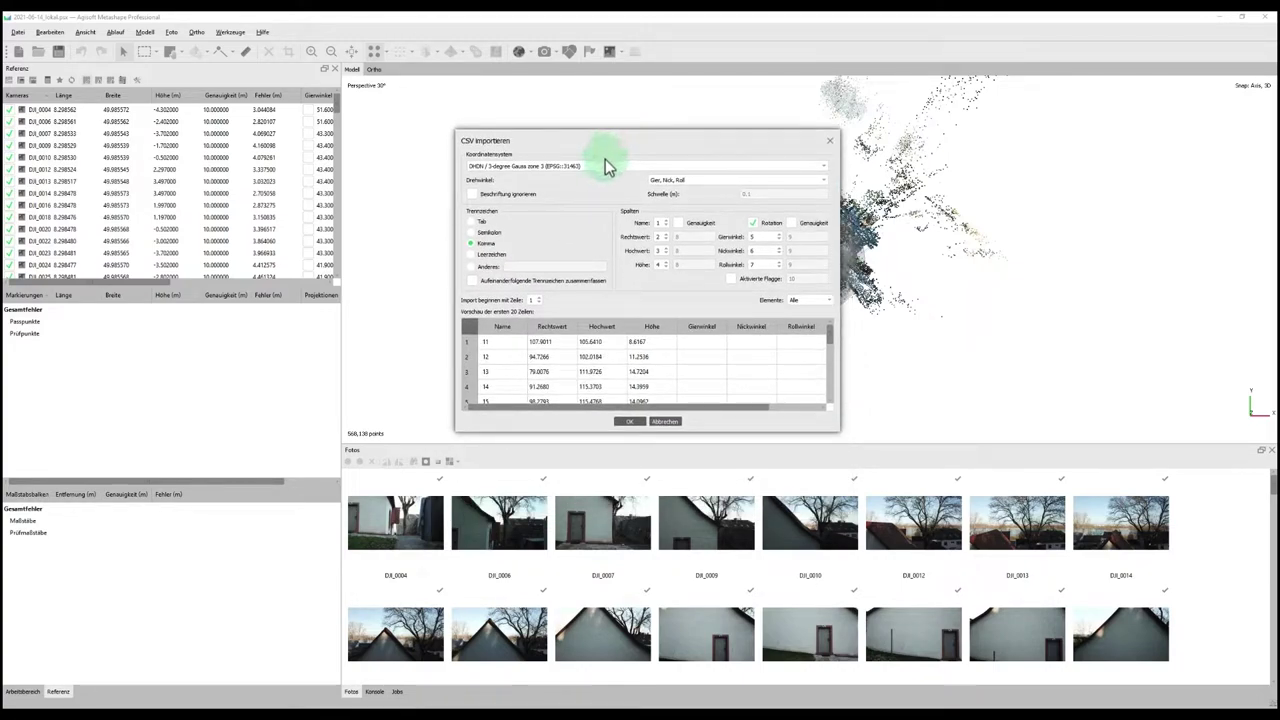
pyautogui.click(600, 168)
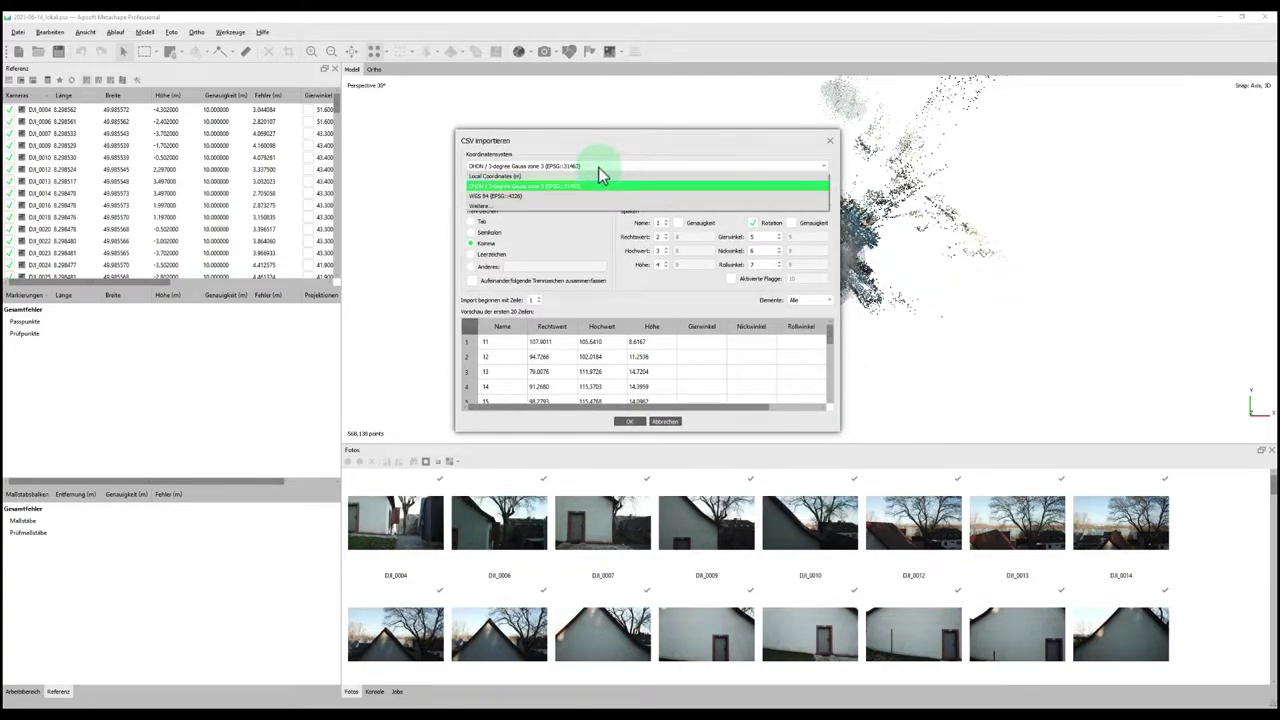
pyautogui.click(538, 178)
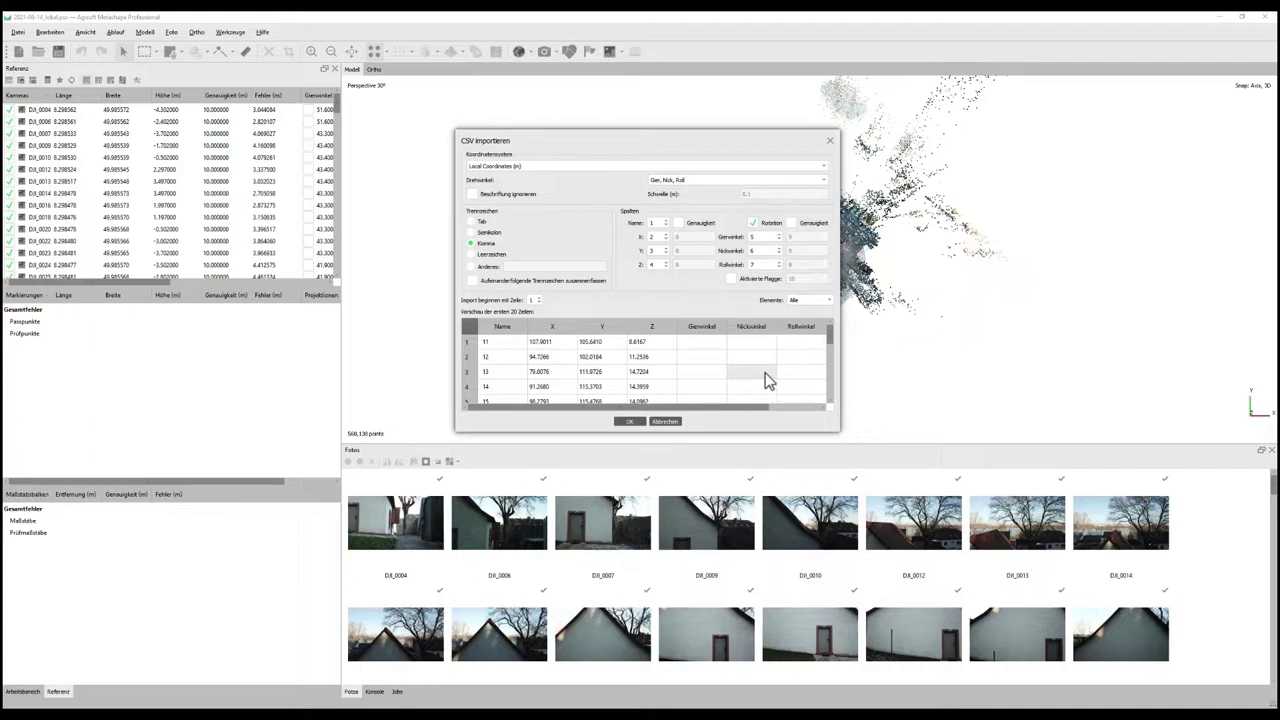
pyautogui.moveTo(666, 128); pyautogui.dragTo(662, 77)
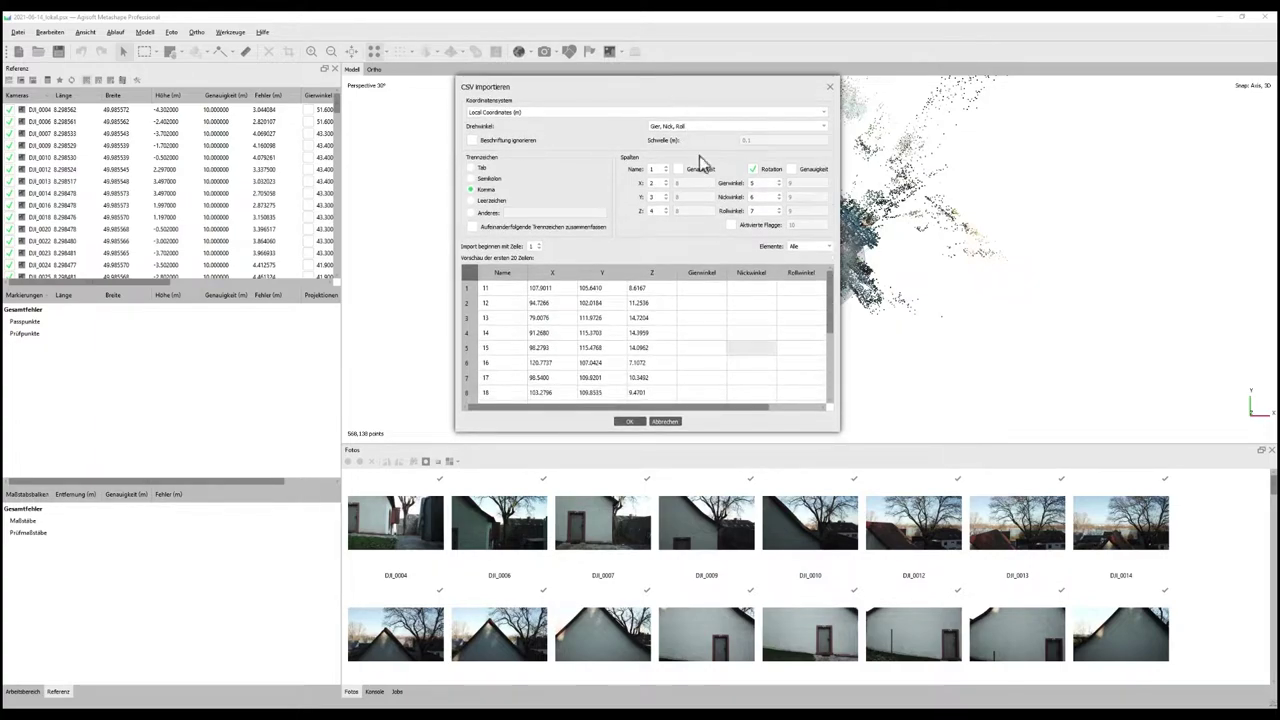
pyautogui.moveTo(839, 432); pyautogui.dragTo(1076, 606)
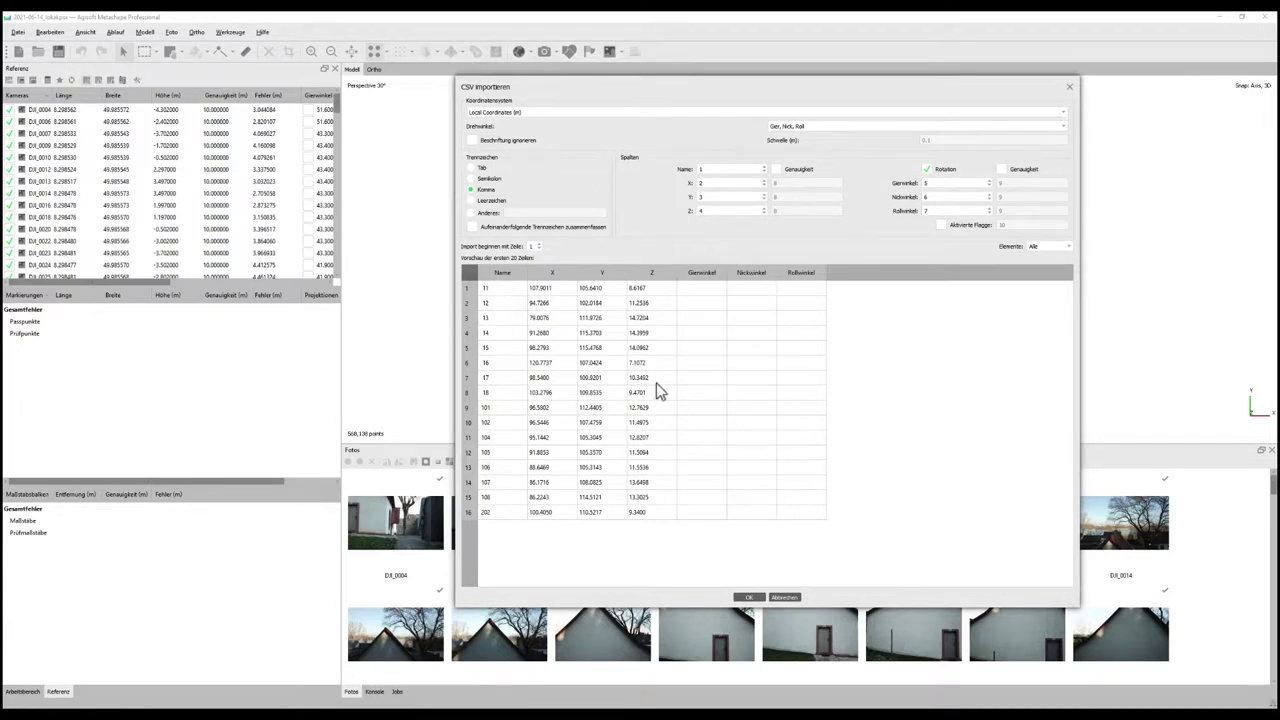
pyautogui.click(503, 308)
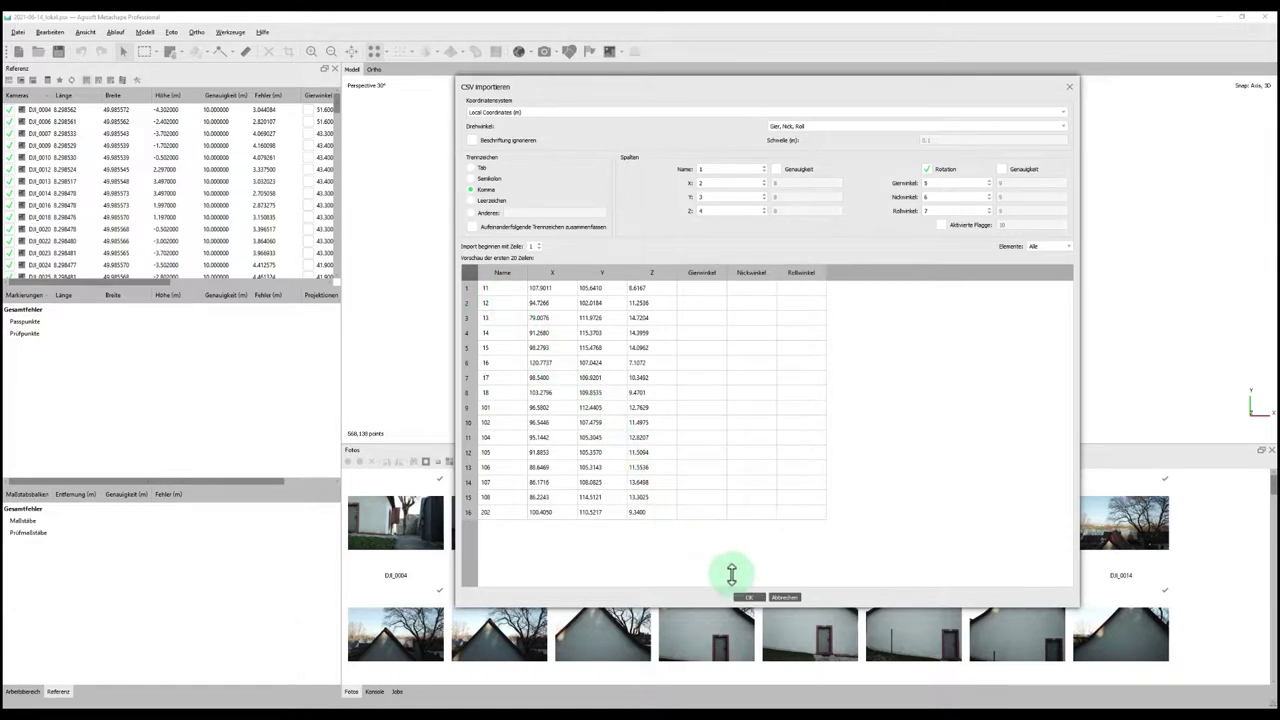
pyautogui.click(750, 597)
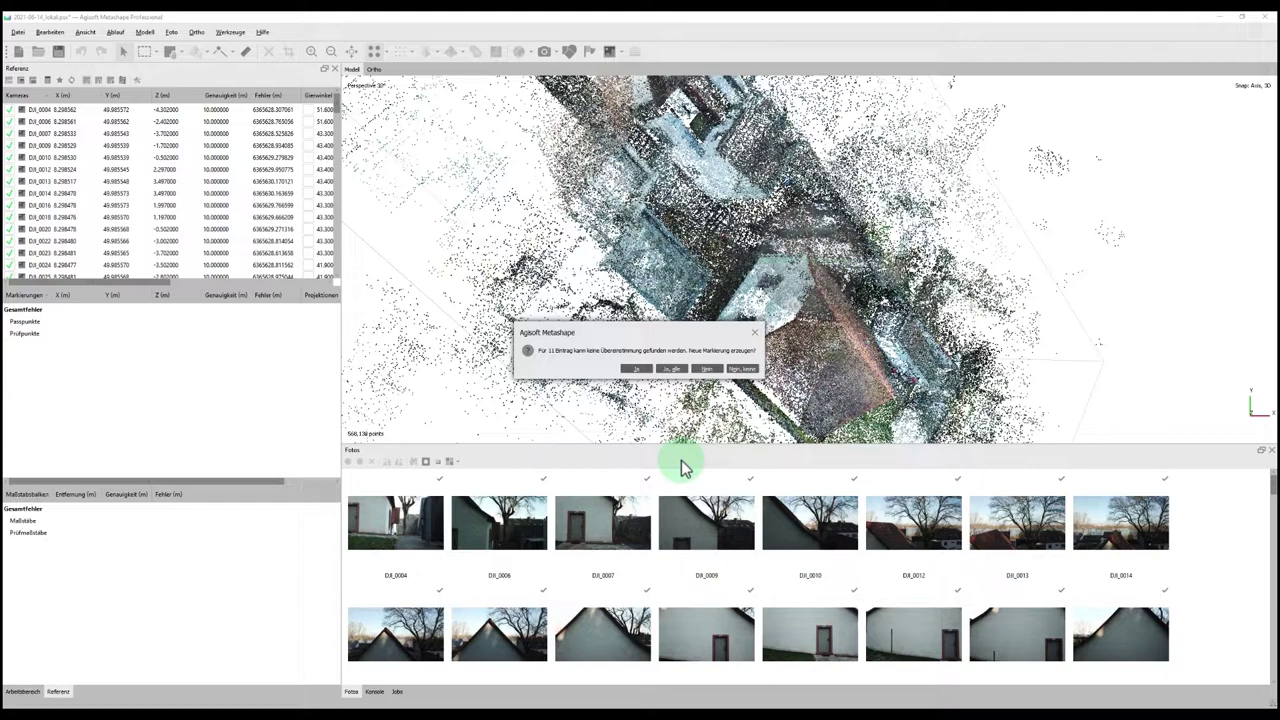
pyautogui.click(672, 369)
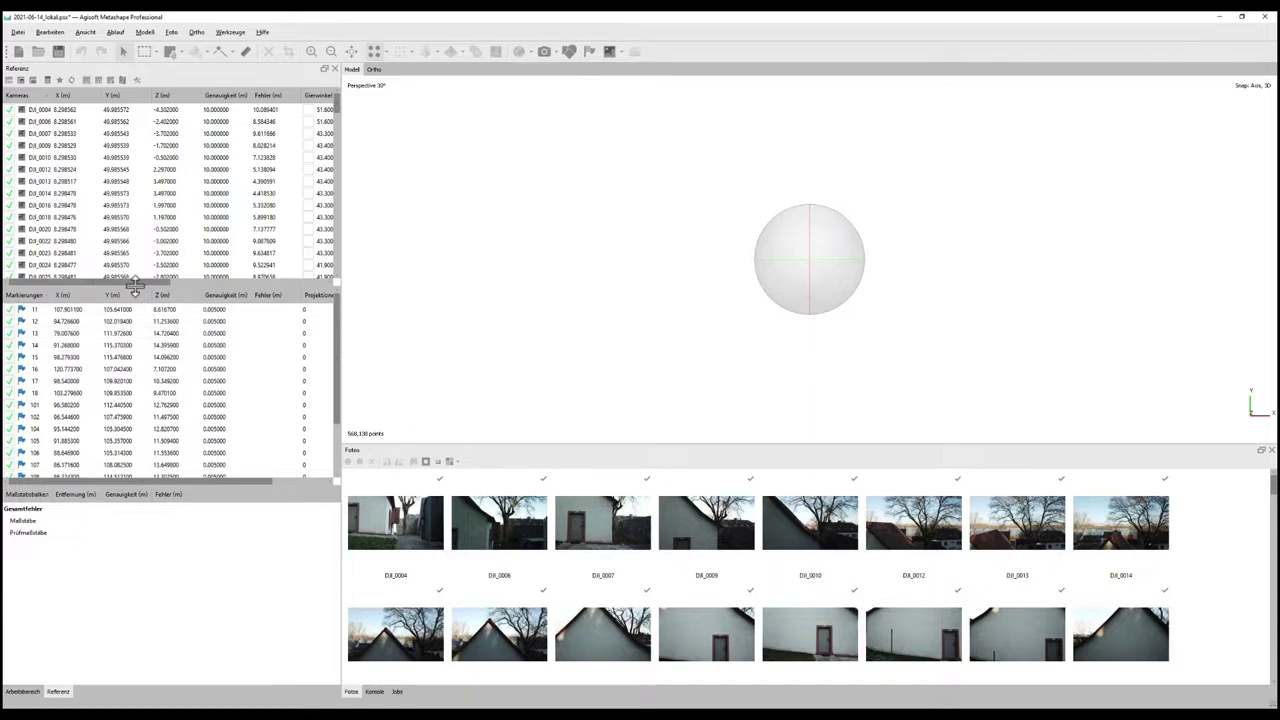
# Enlarge the marker list, then reset the 3D model view and inspect the synagogue's point cloud from an oblique angle
pyautogui.moveTo(135, 287); pyautogui.dragTo(142, 255)
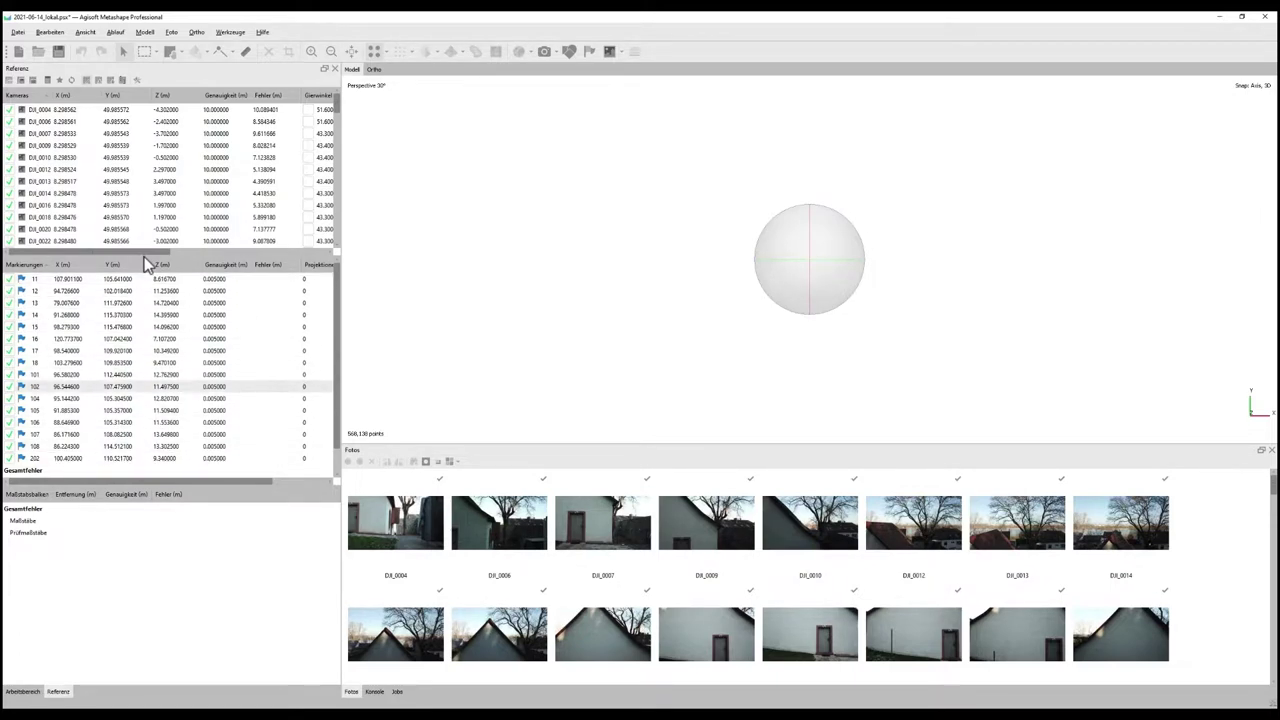
pyautogui.click(148, 258)
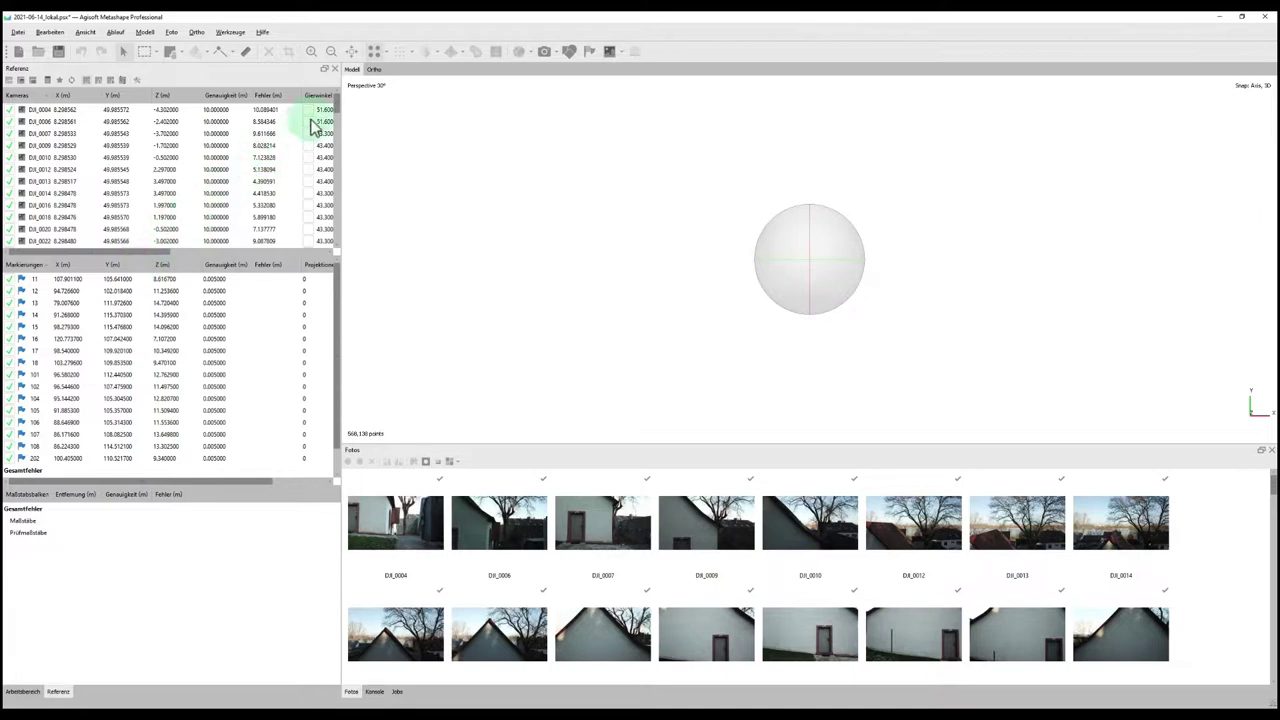
pyautogui.click(373, 69)
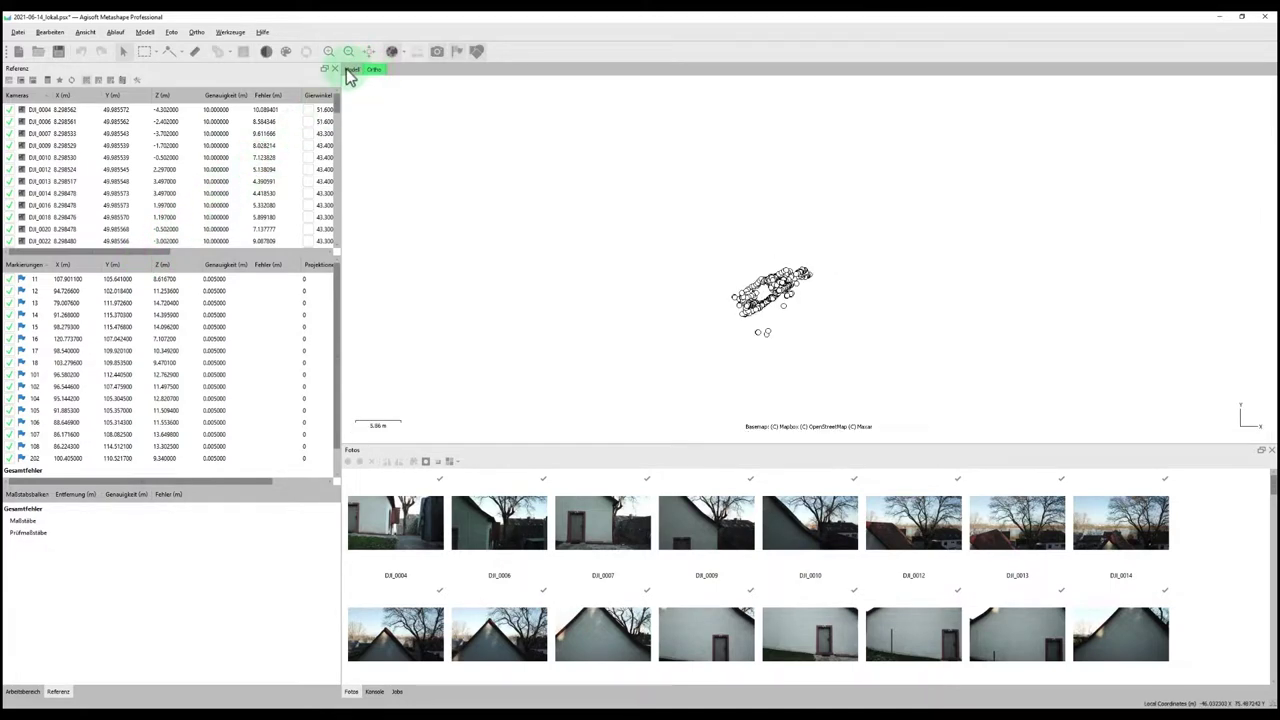
pyautogui.click(352, 69)
pyautogui.click(351, 52)
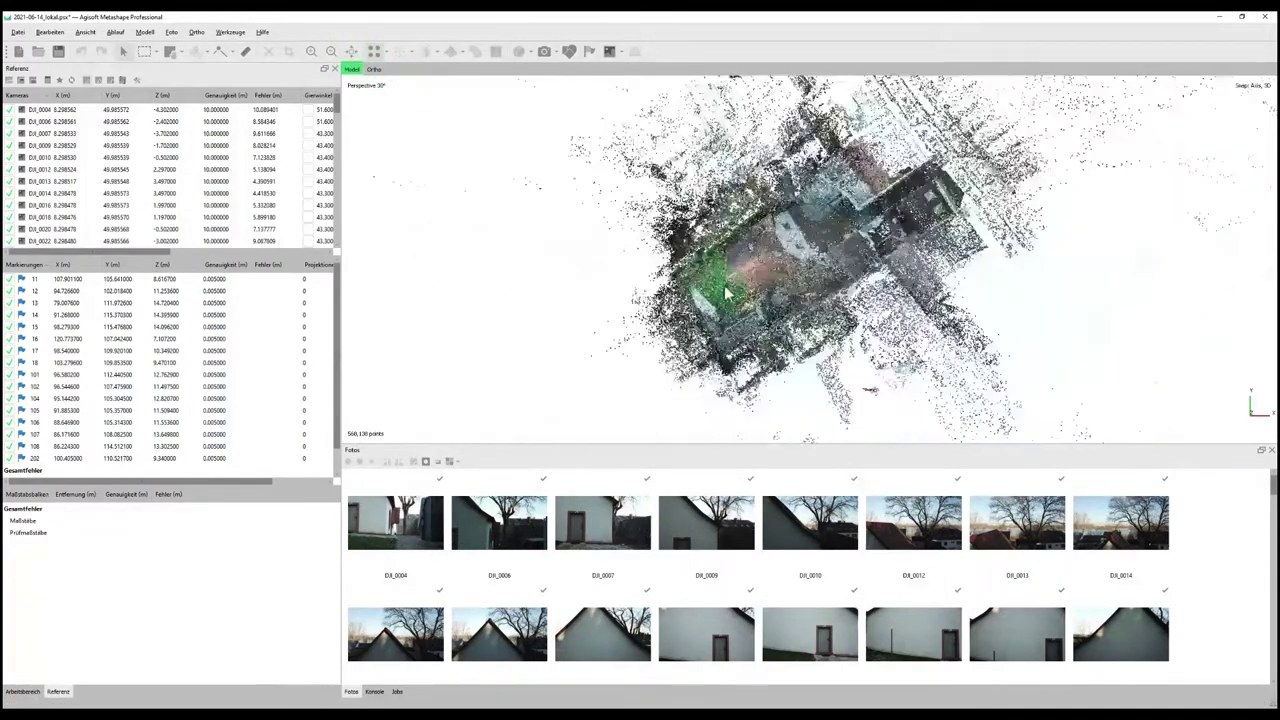
pyautogui.moveTo(766, 311); pyautogui.dragTo(746, 279)
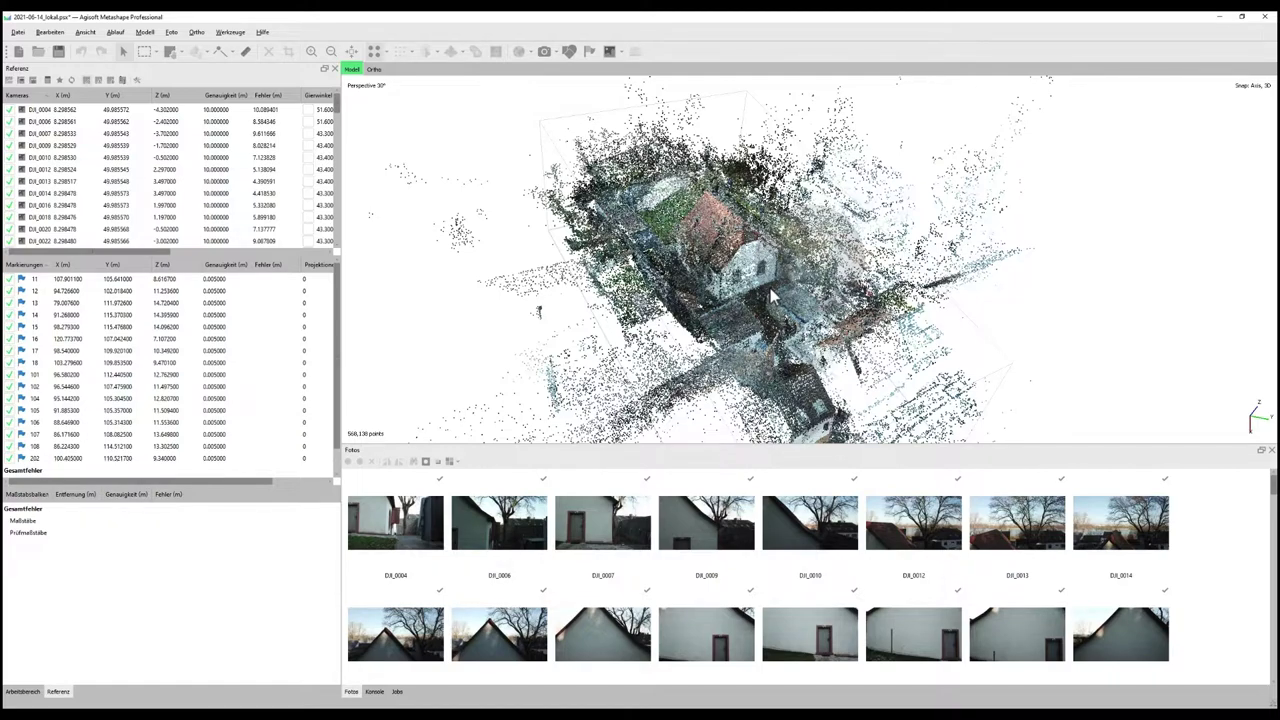
# Open photo DJI_0004 and zoom in on the checkerboard target above the door
pyautogui.click(408, 525)
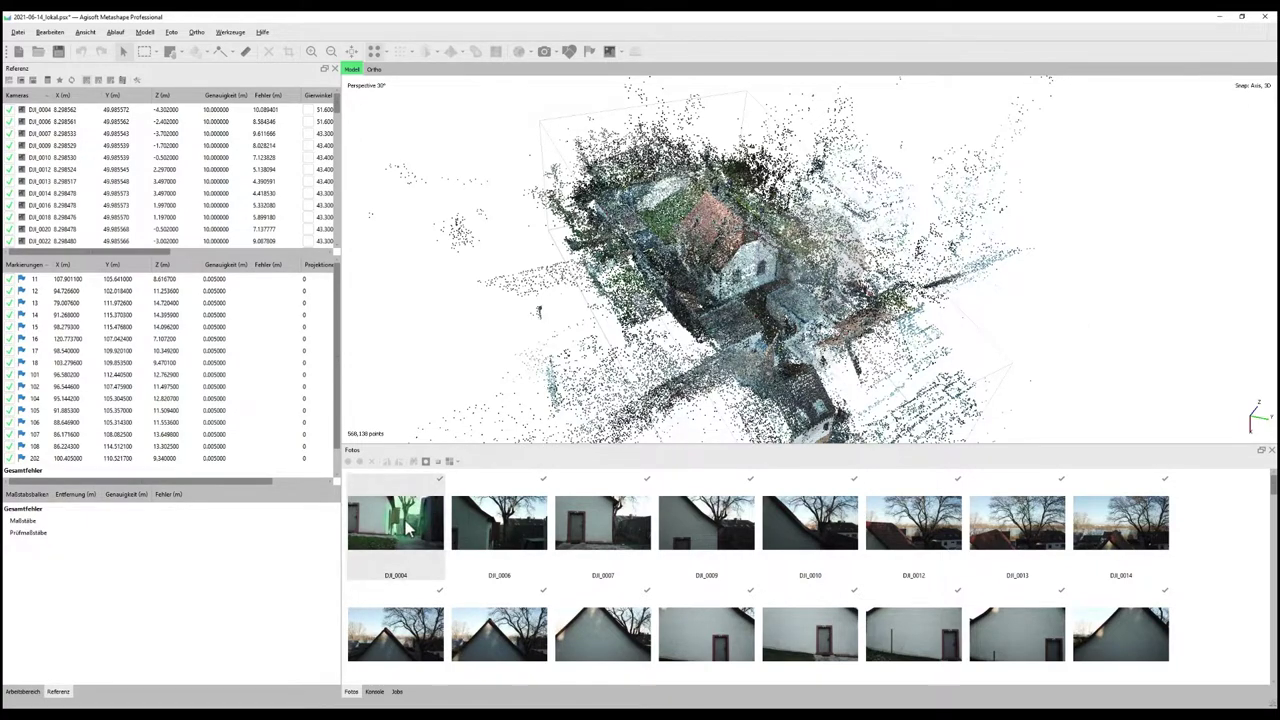
pyautogui.doubleClick(408, 528)
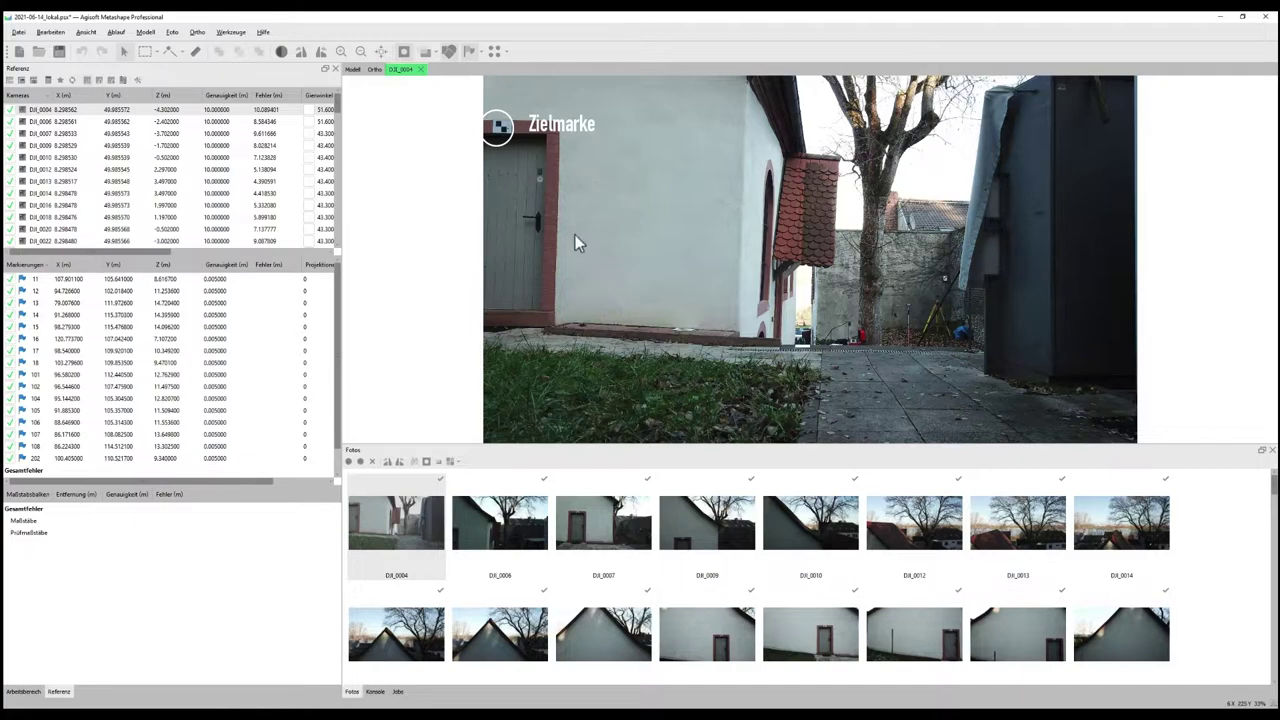
pyautogui.scroll(5, 503, 130)
pyautogui.scroll(2, 503, 130)
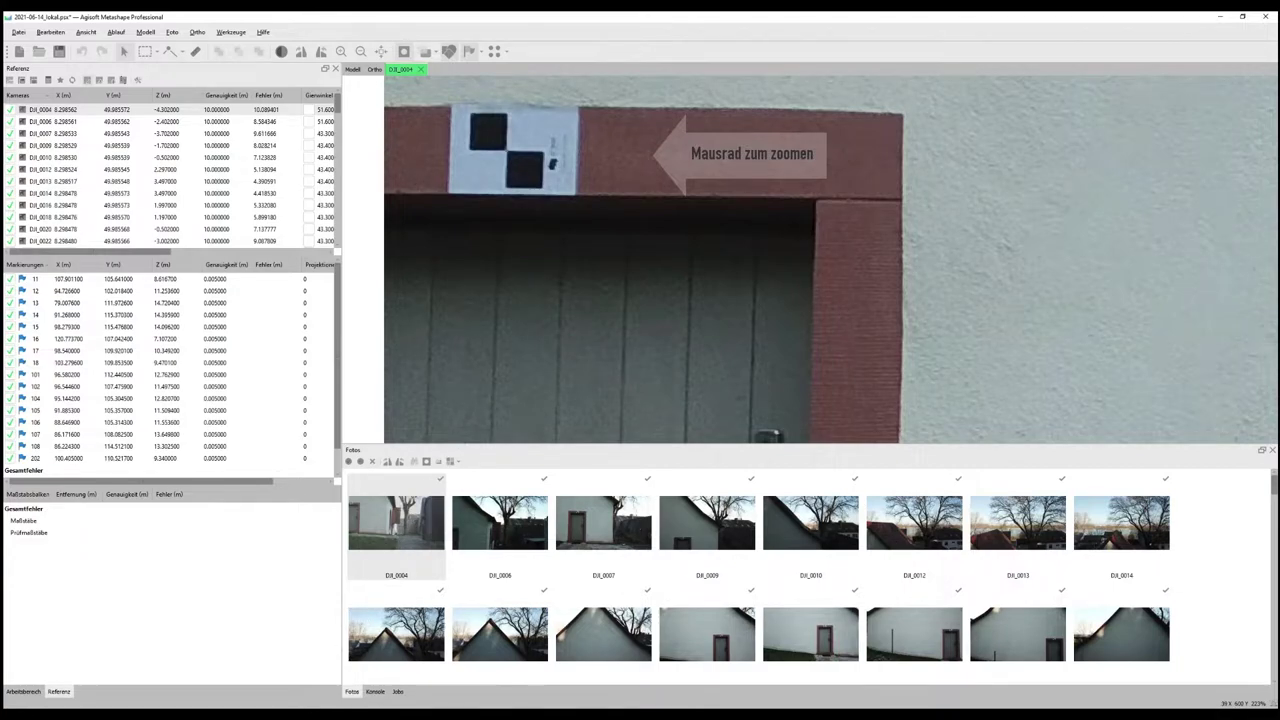
# Look up the number of the target above the door in Passpunkte_Ansicht.png and Passpunkte_Draufsicht.png from the Doku folder, then return to Metashape
pyautogui.moveTo(283, 715)
pyautogui.click(394, 690)
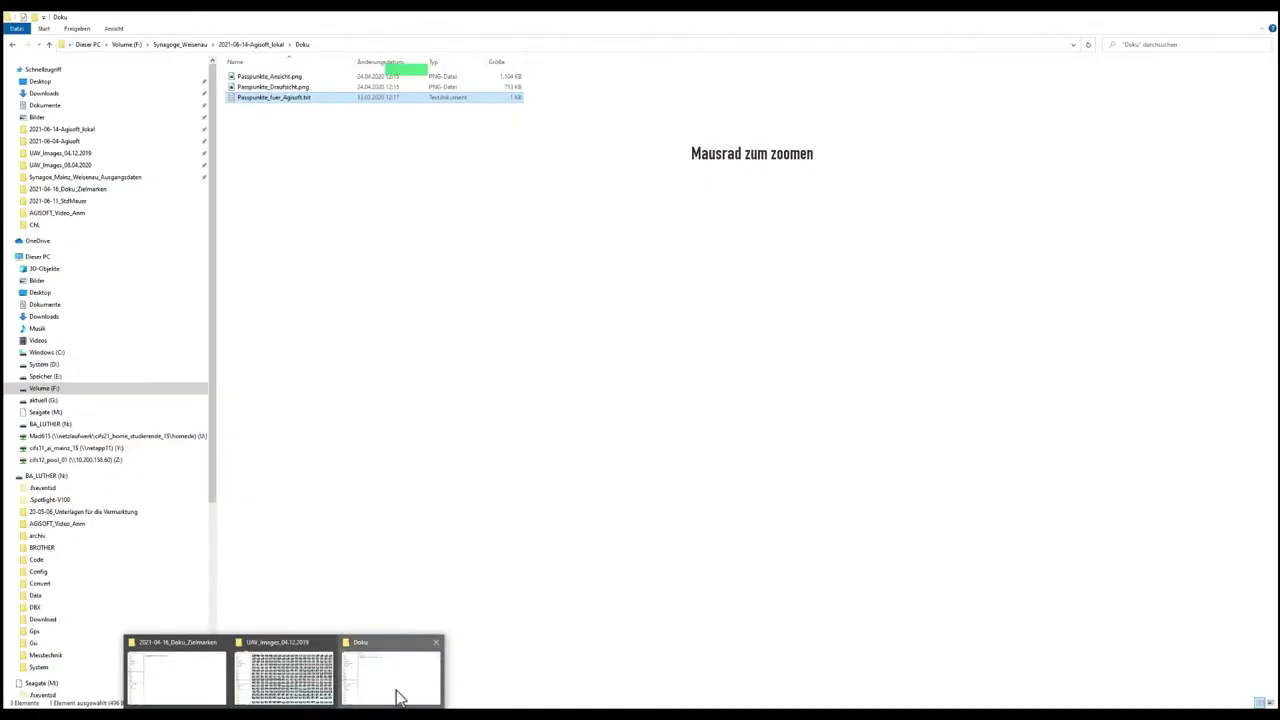
pyautogui.click(288, 77)
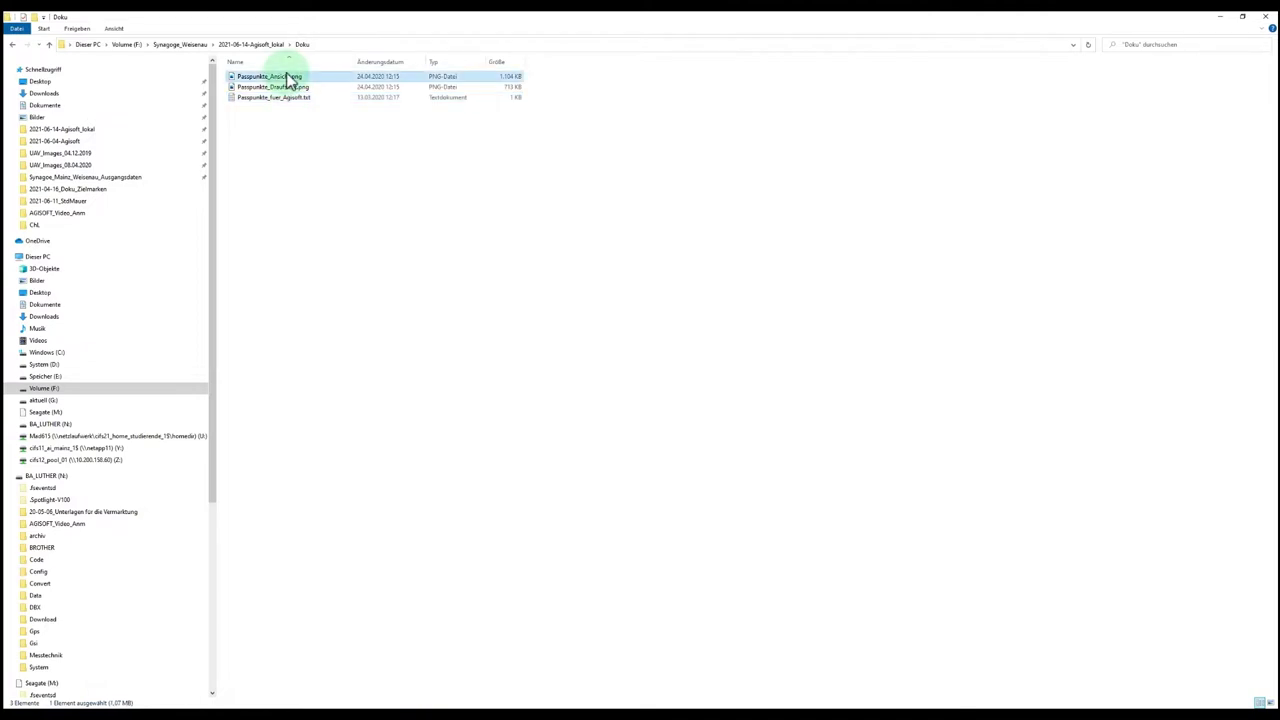
pyautogui.doubleClick(288, 77)
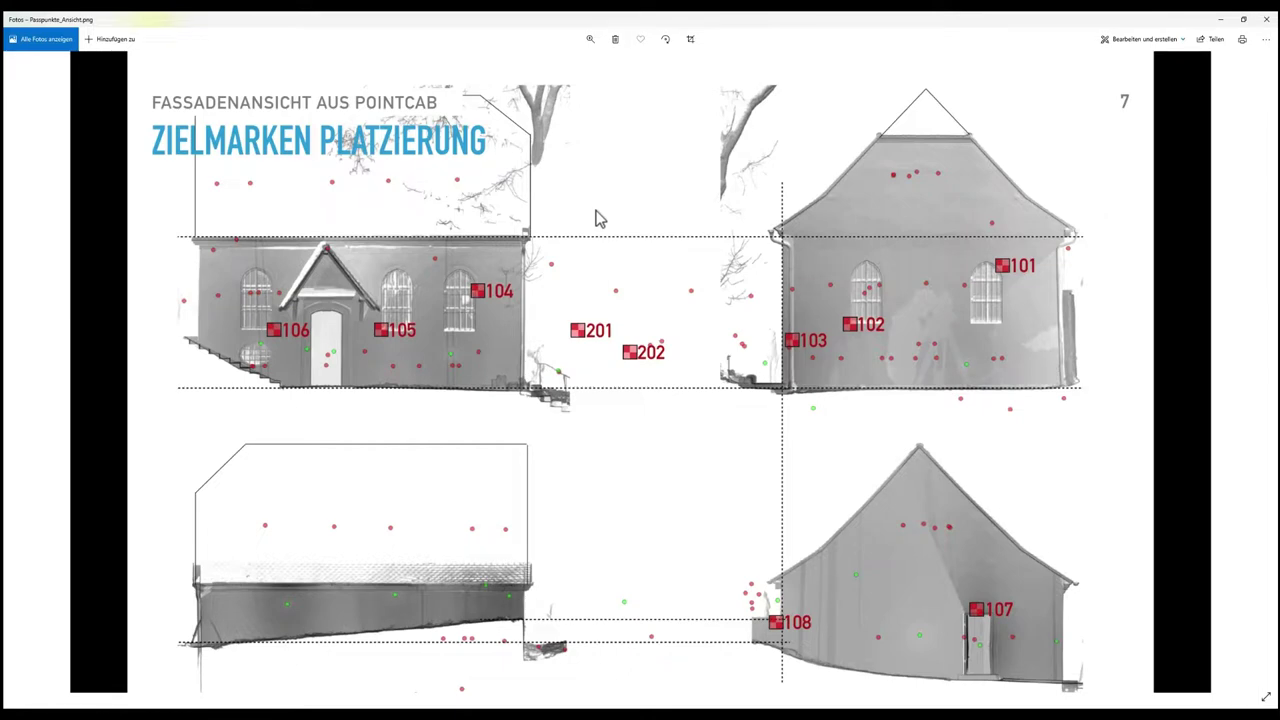
pyautogui.press('Right')
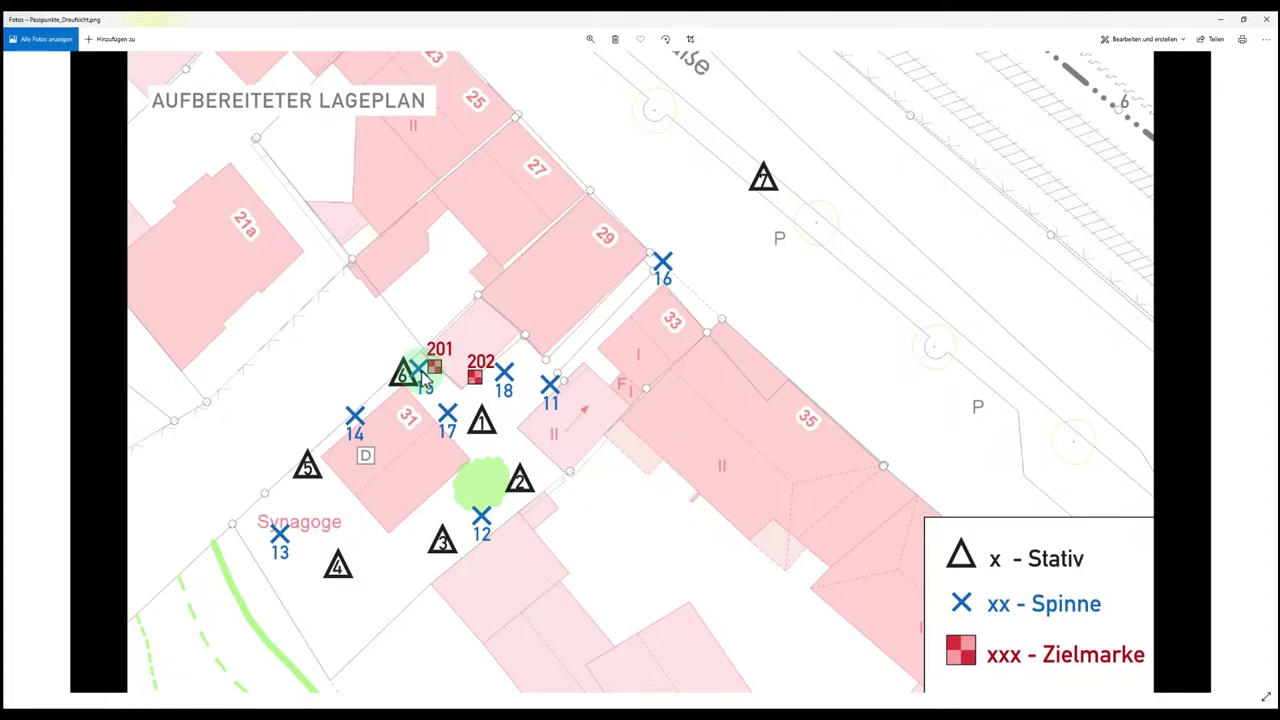
pyautogui.press('Right')
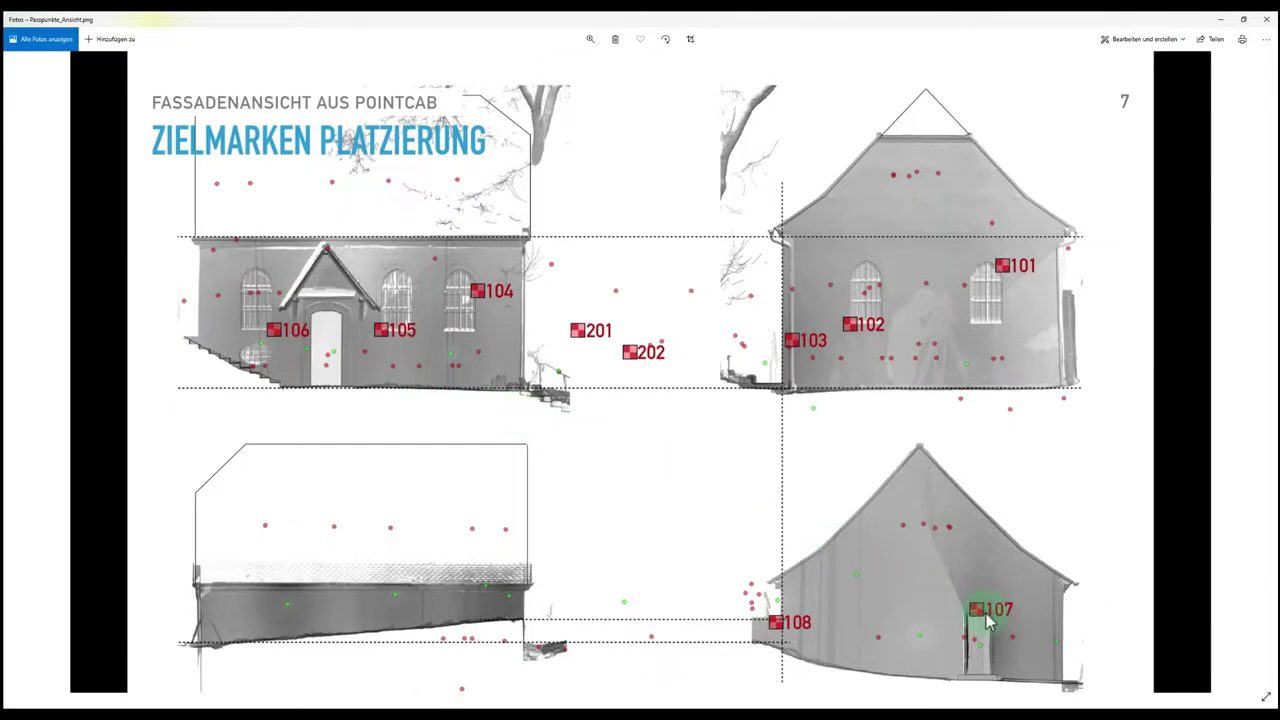
pyautogui.click(1221, 20)
pyautogui.click(1221, 20)
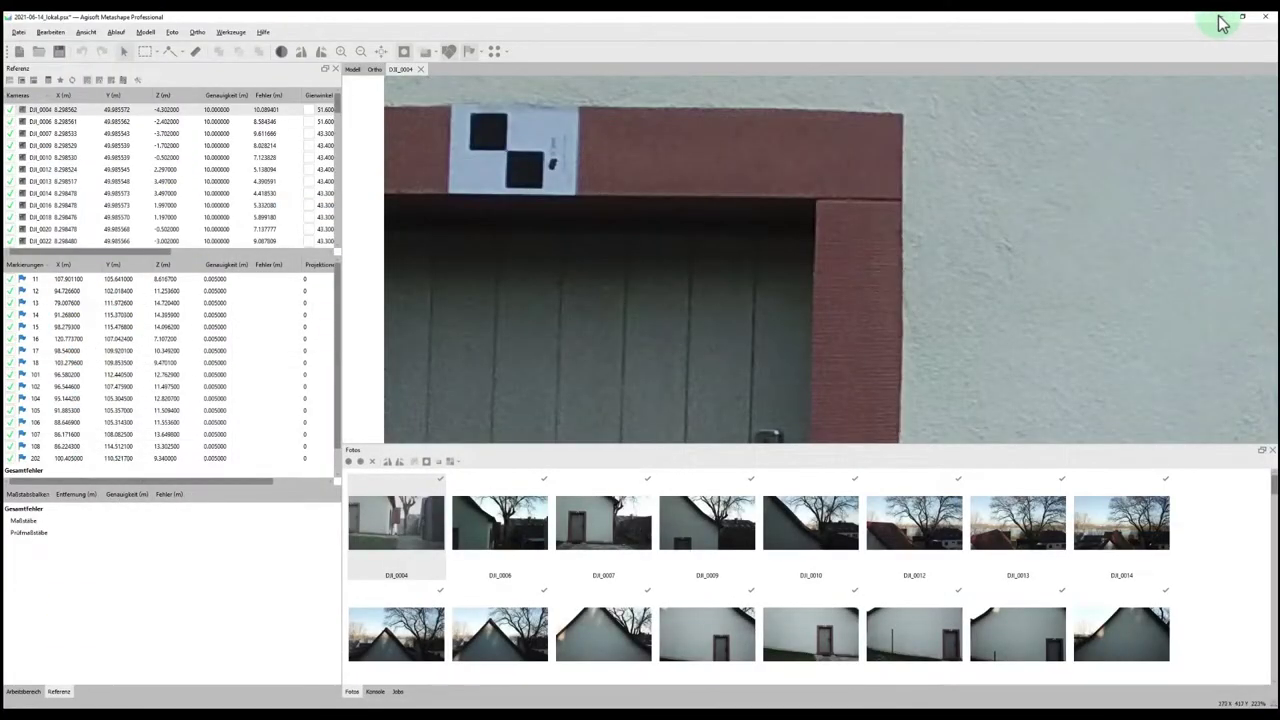
# Set marker 107 at the centre of the checkerboard target above the door in photo DJI_0004
pyautogui.scroll(10, 556, 191)
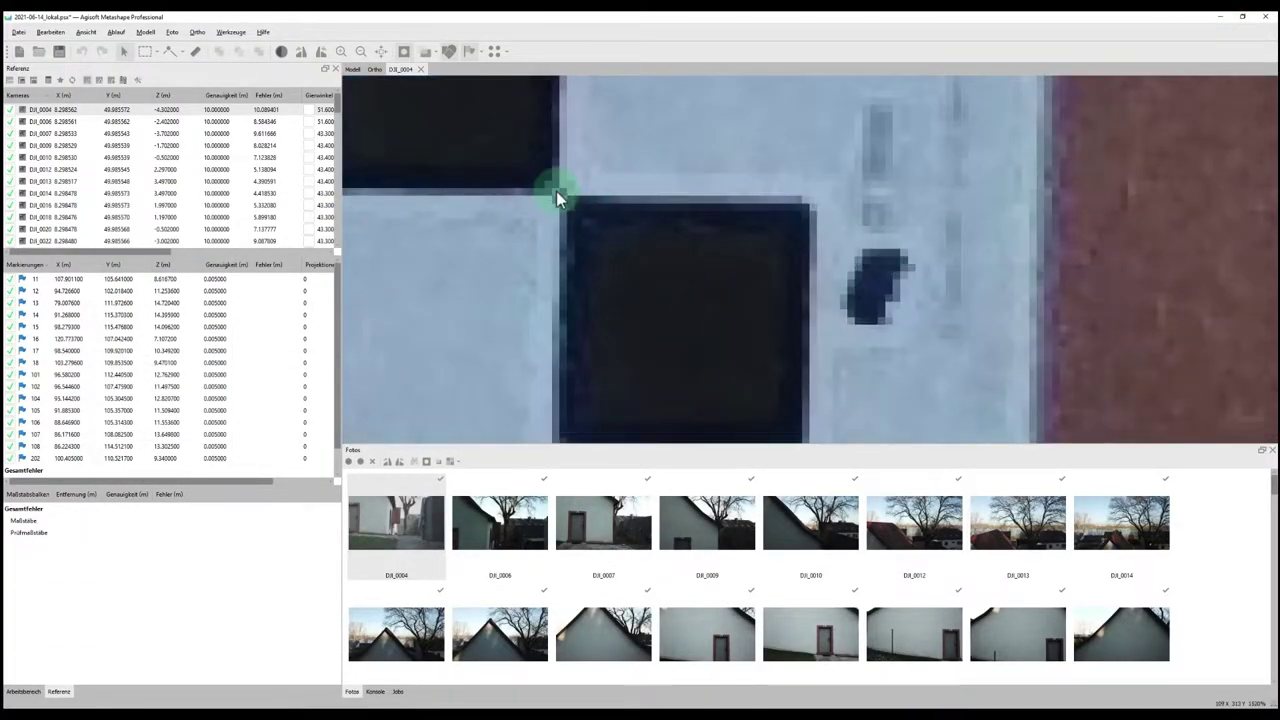
pyautogui.scroll(3, 556, 191)
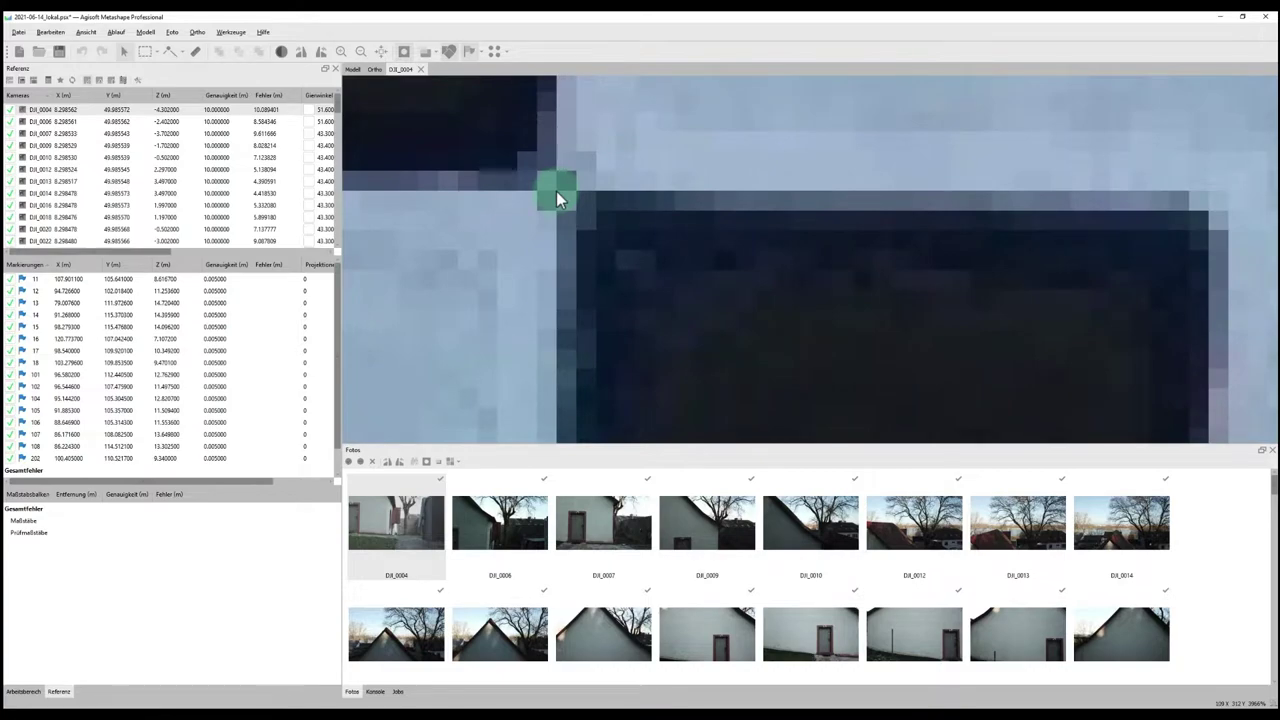
pyautogui.rightClick(557, 196)
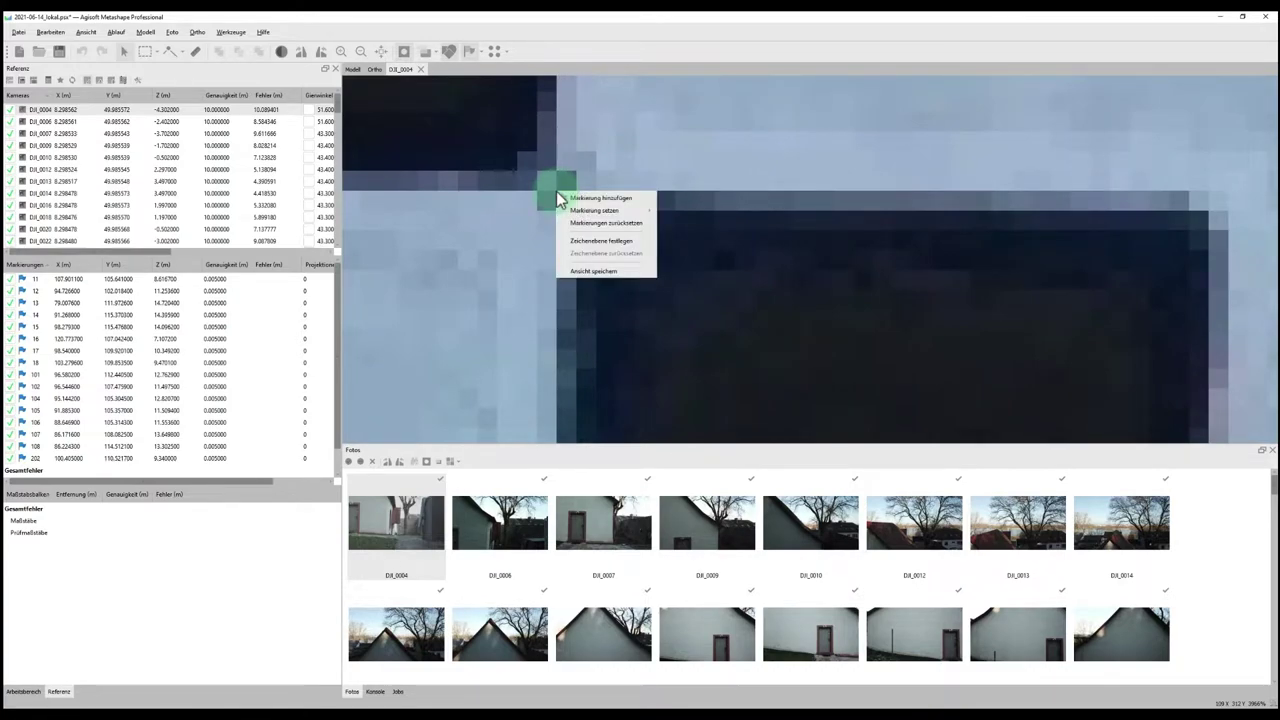
pyautogui.moveTo(557, 195)
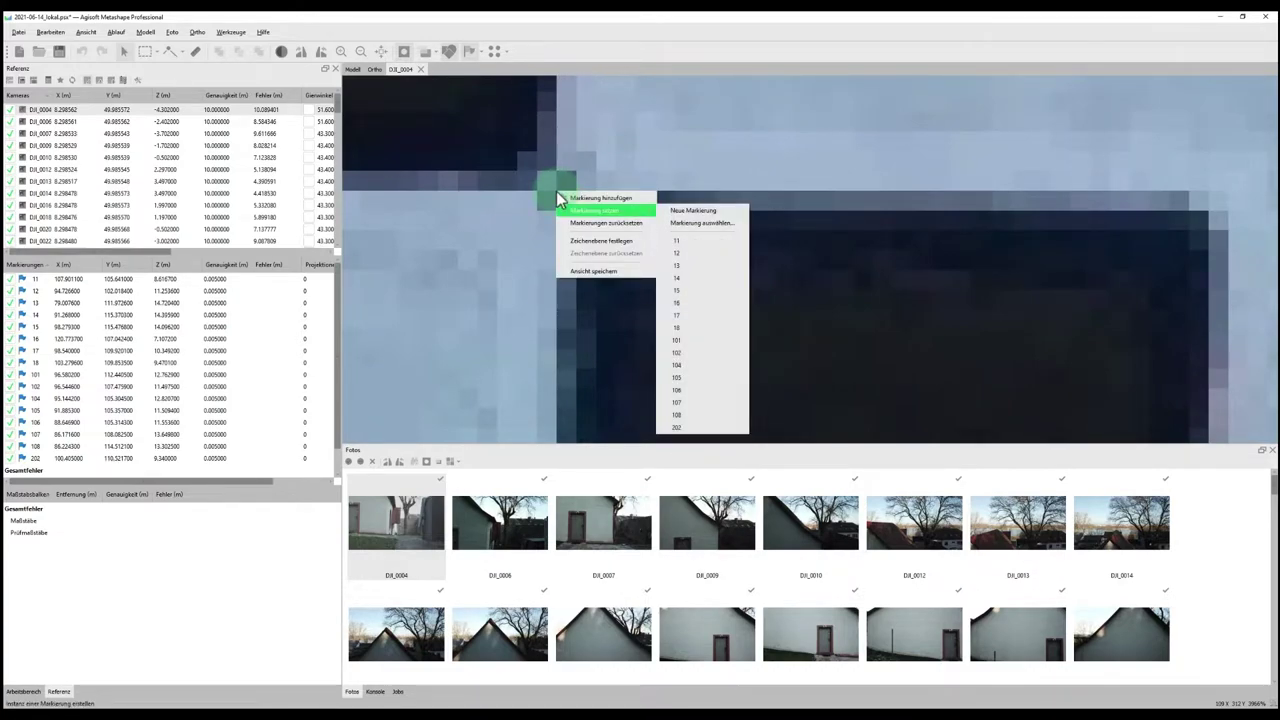
pyautogui.click(720, 404)
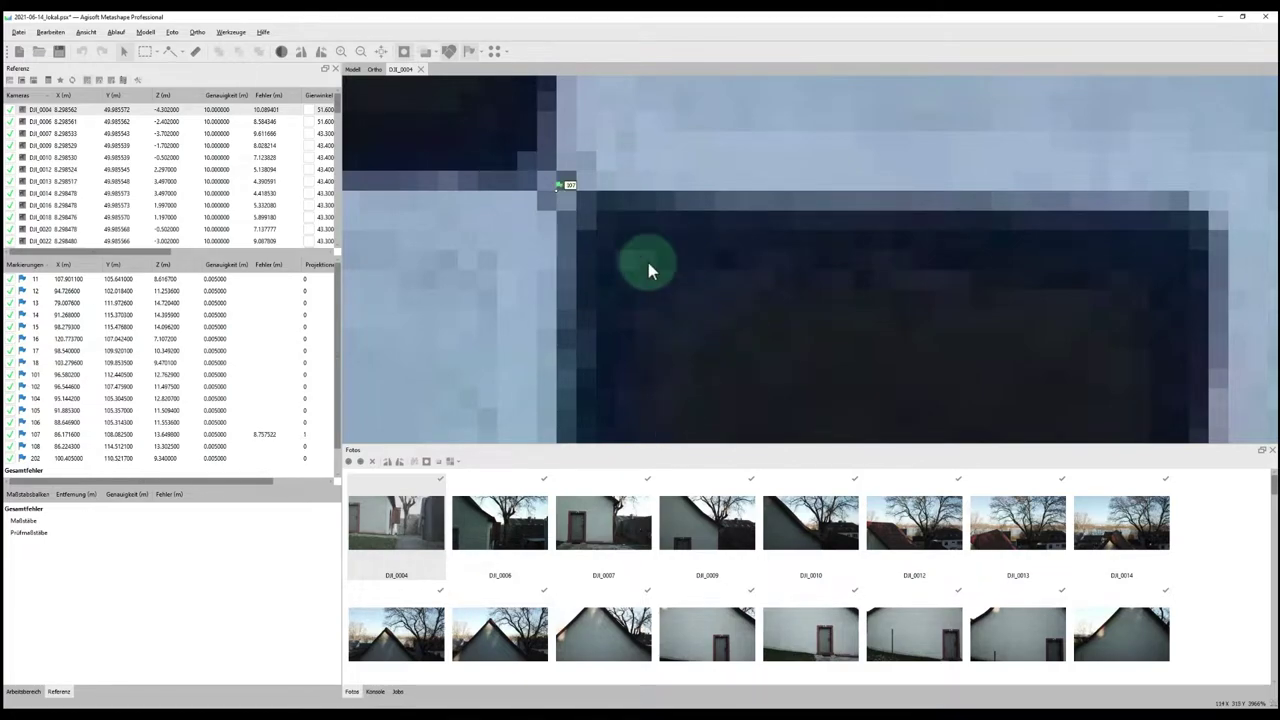
# Open photo DJI_0007 and set marker 107 at the centre of the target above the door
pyautogui.scroll(-10, 648, 264)
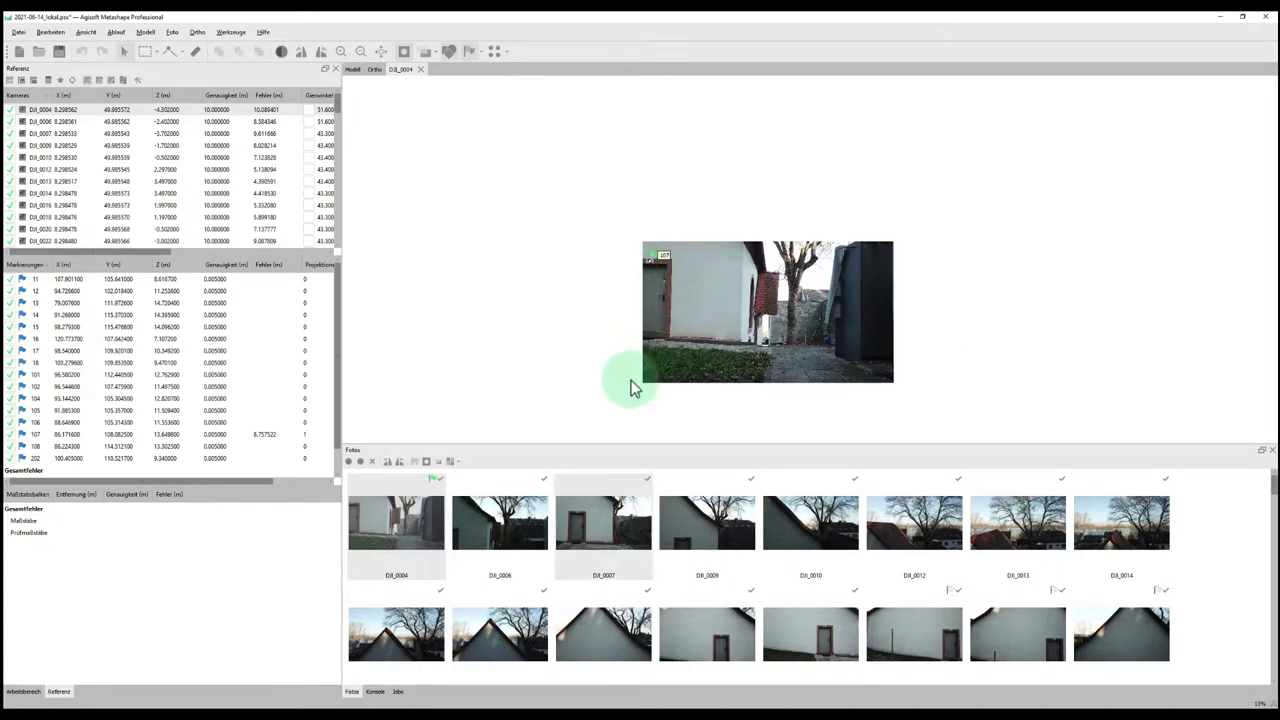
pyautogui.doubleClick(608, 532)
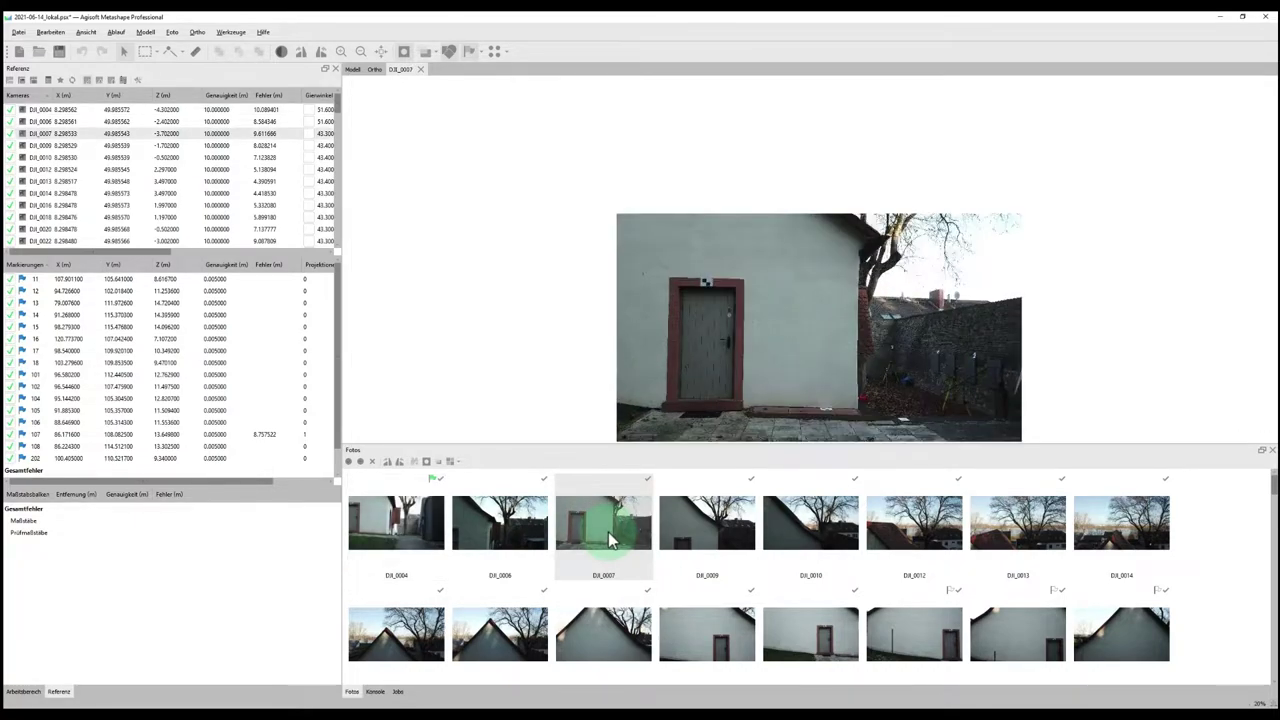
pyautogui.scroll(10, 692, 366)
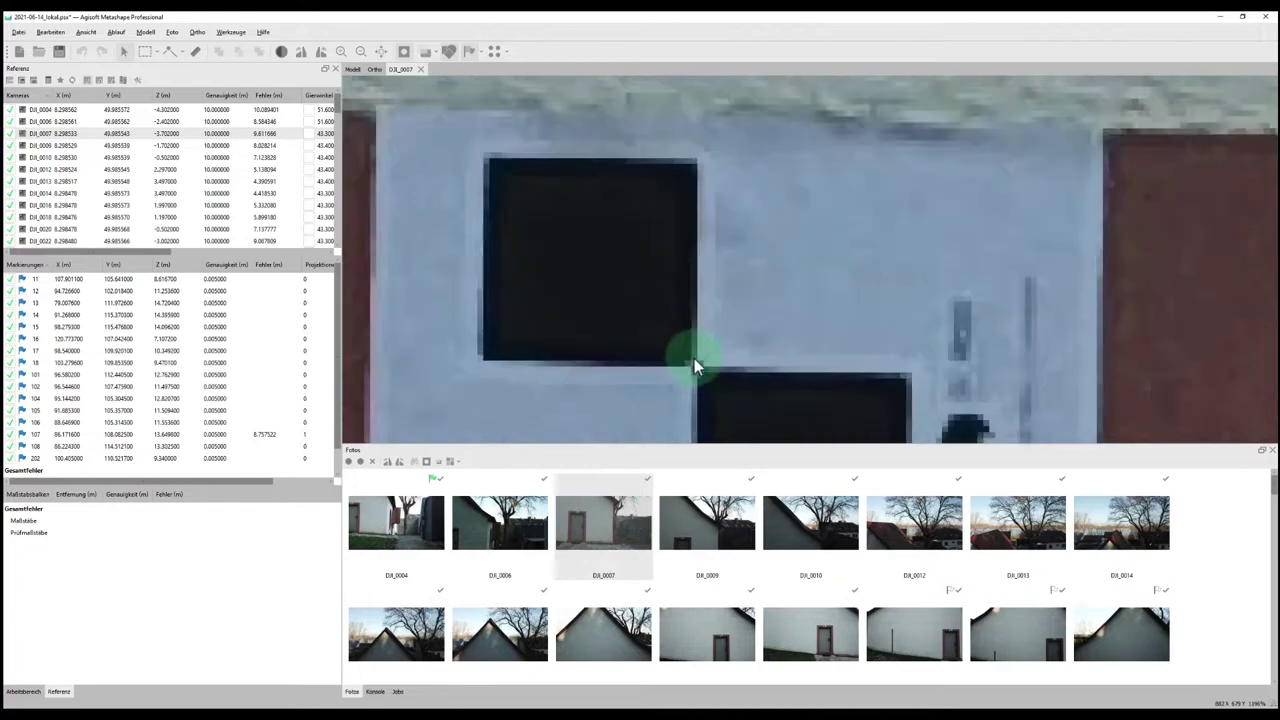
pyautogui.rightClick(694, 360)
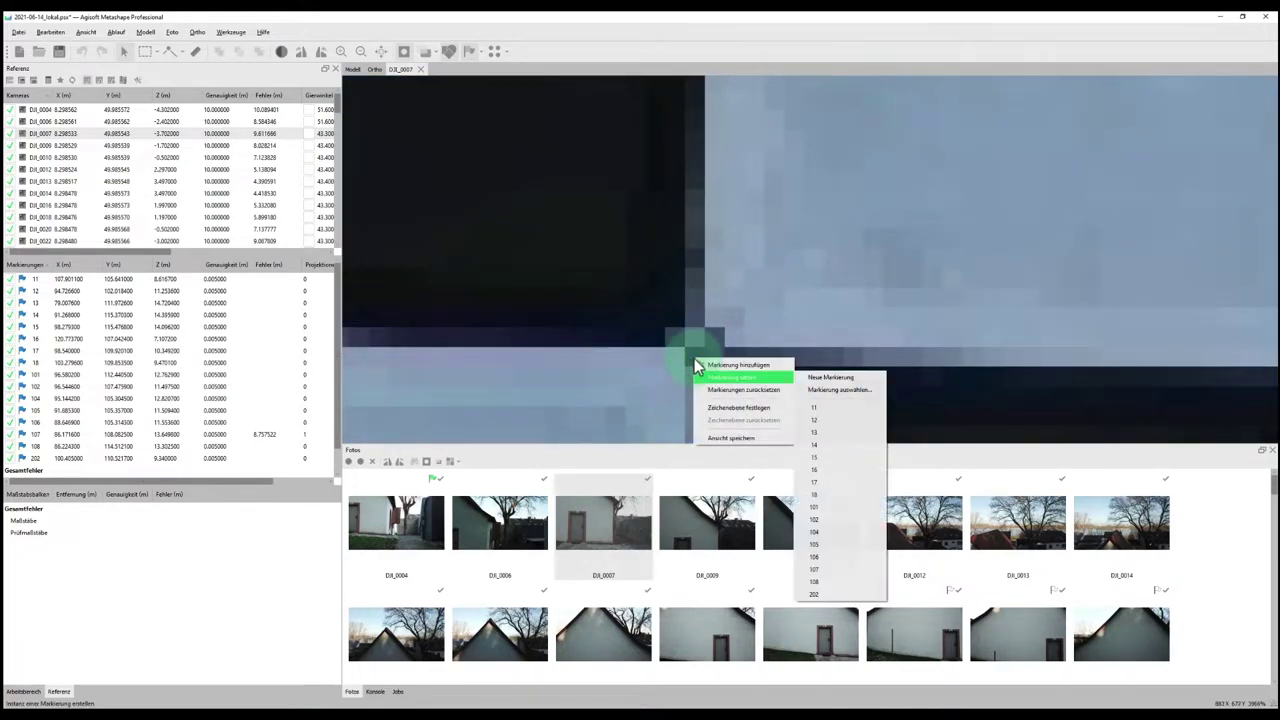
pyautogui.click(829, 569)
# Open photo DJI_0009 and move the projected marker 107 exactly onto the centre of the door target
pyautogui.scroll(-10, 672, 346)
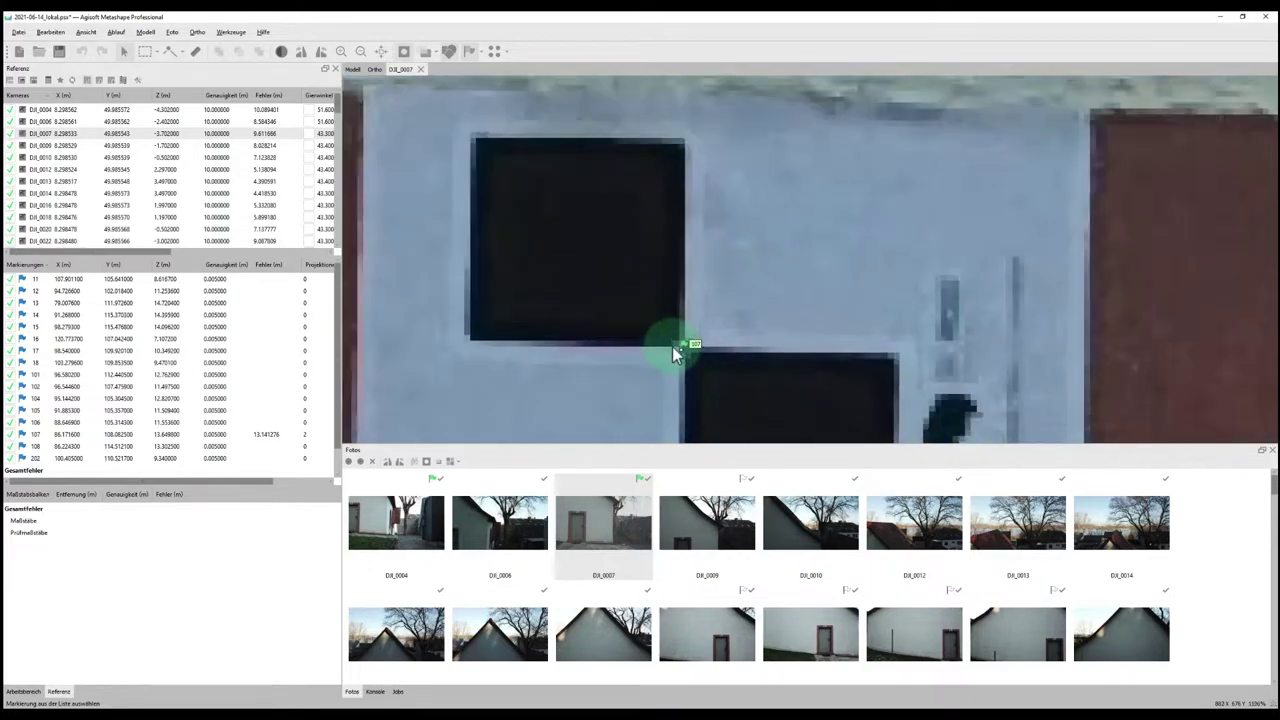
pyautogui.scroll(-5, 672, 346)
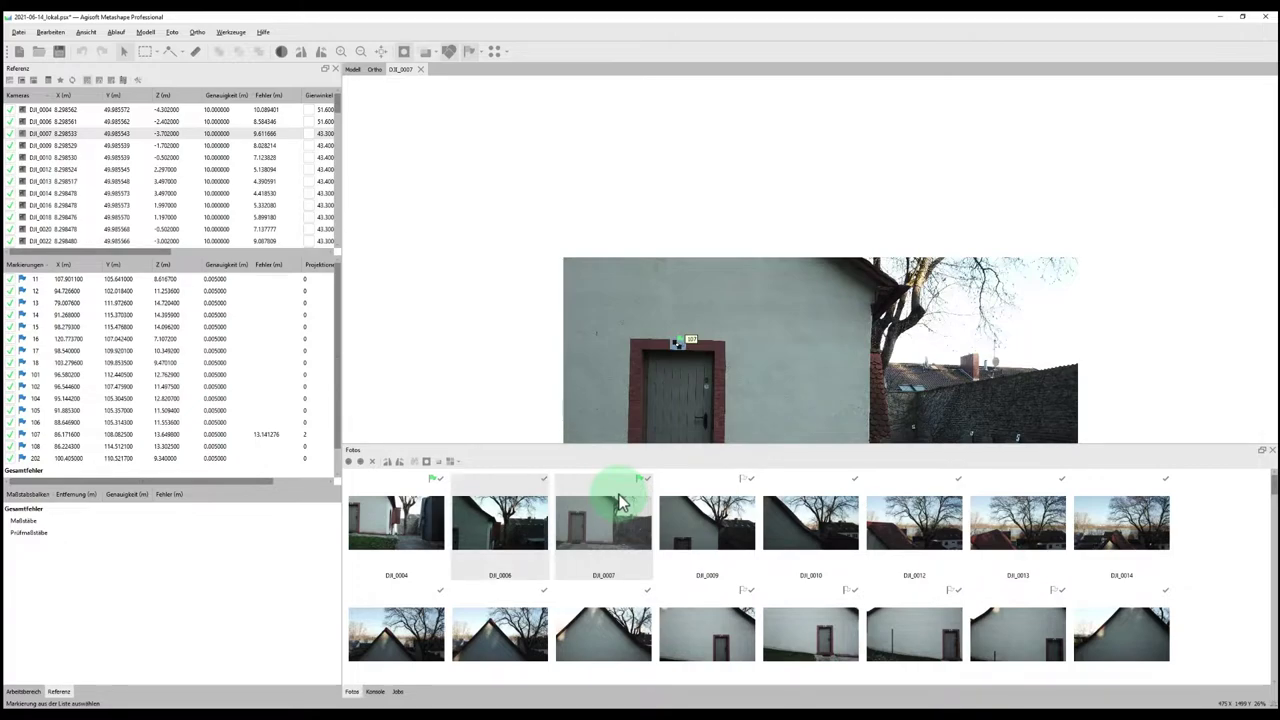
pyautogui.doubleClick(692, 512)
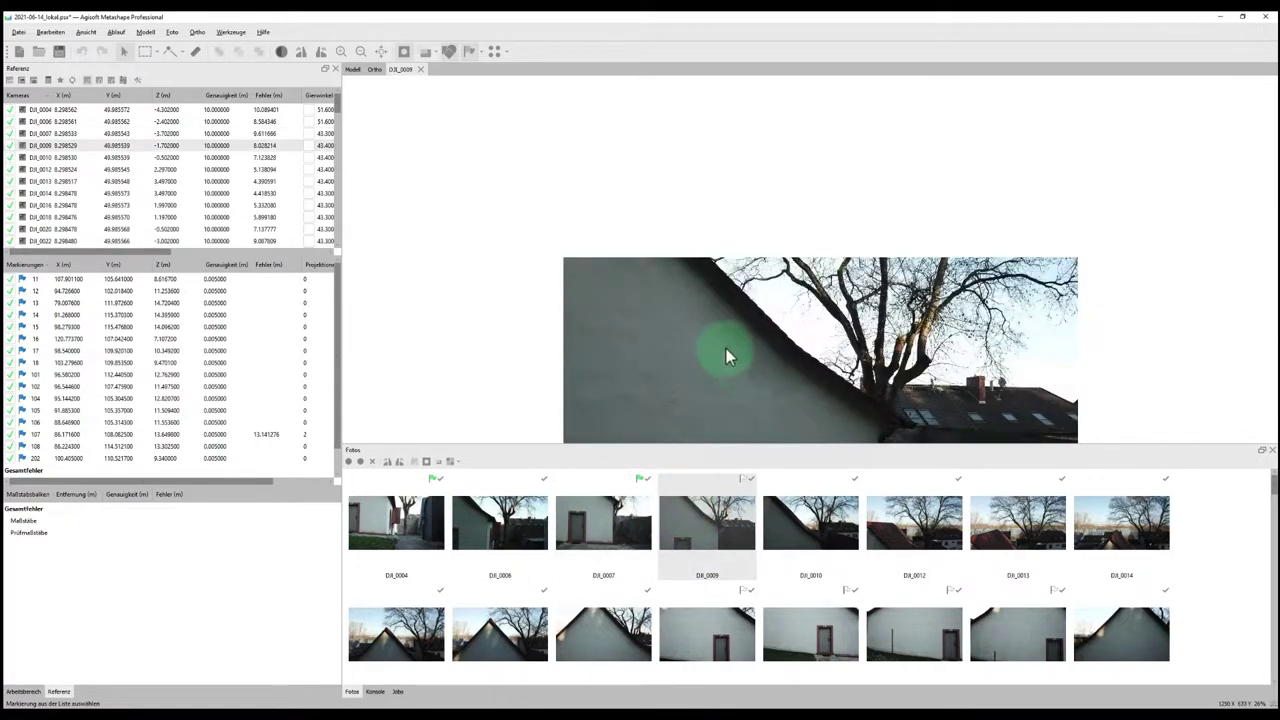
pyautogui.scroll(-3, 726, 350)
pyautogui.scroll(3, 716, 352)
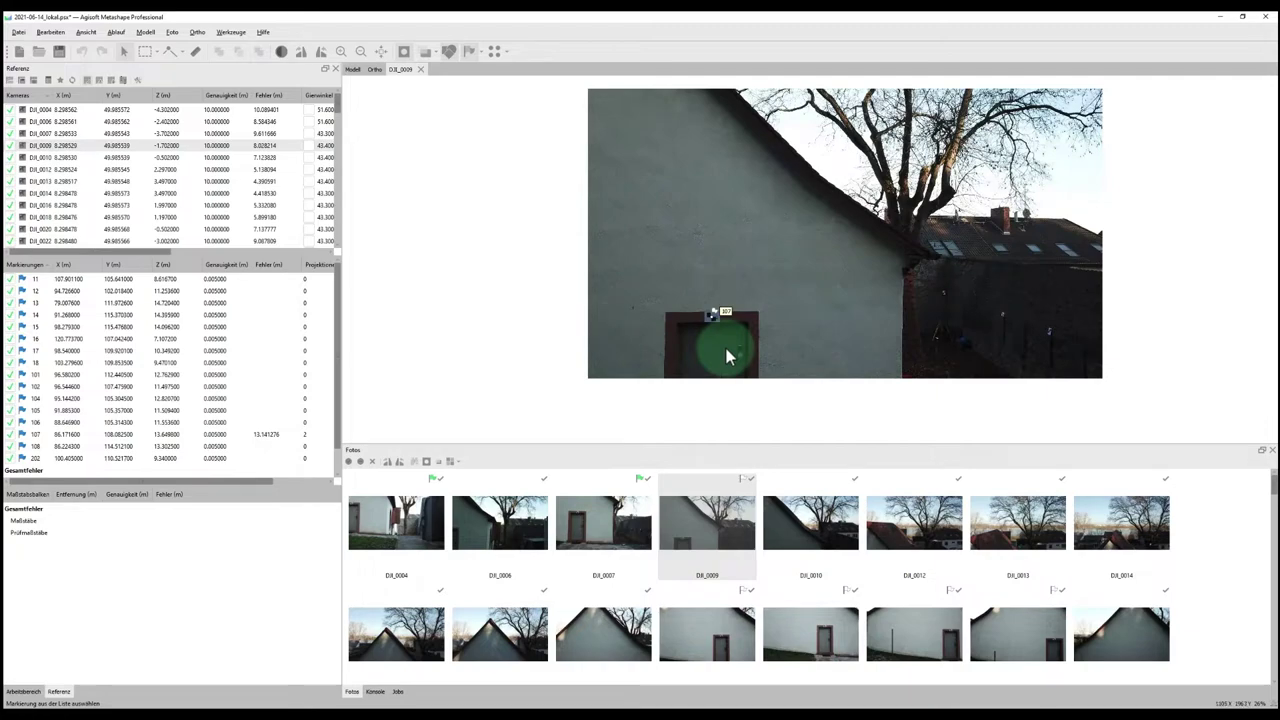
pyautogui.scroll(6, 726, 352)
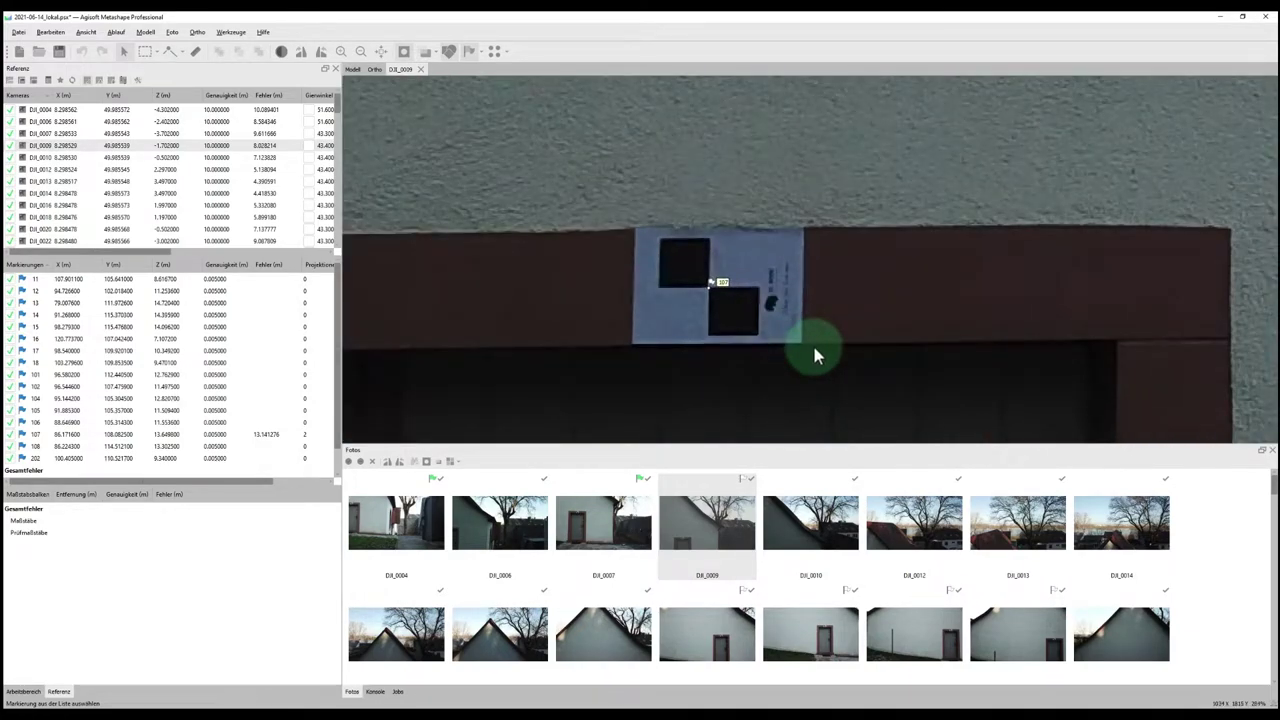
pyautogui.scroll(5, 697, 303)
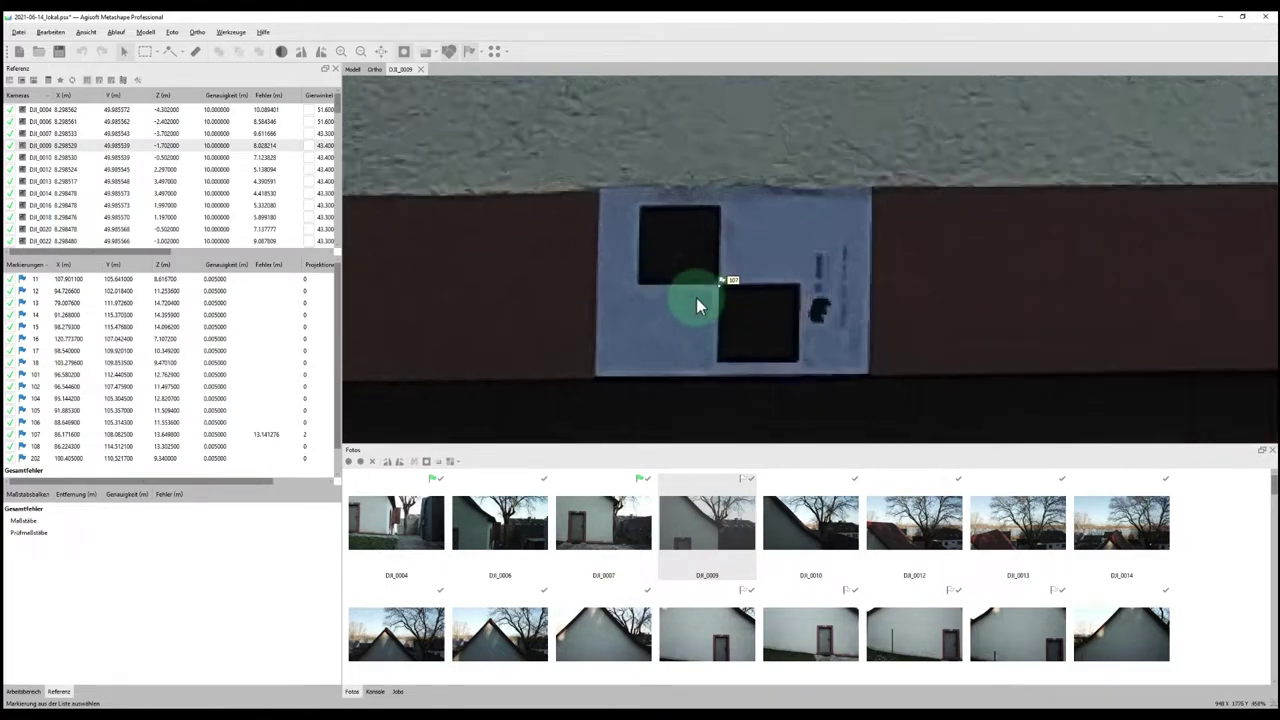
pyautogui.scroll(3, 697, 303)
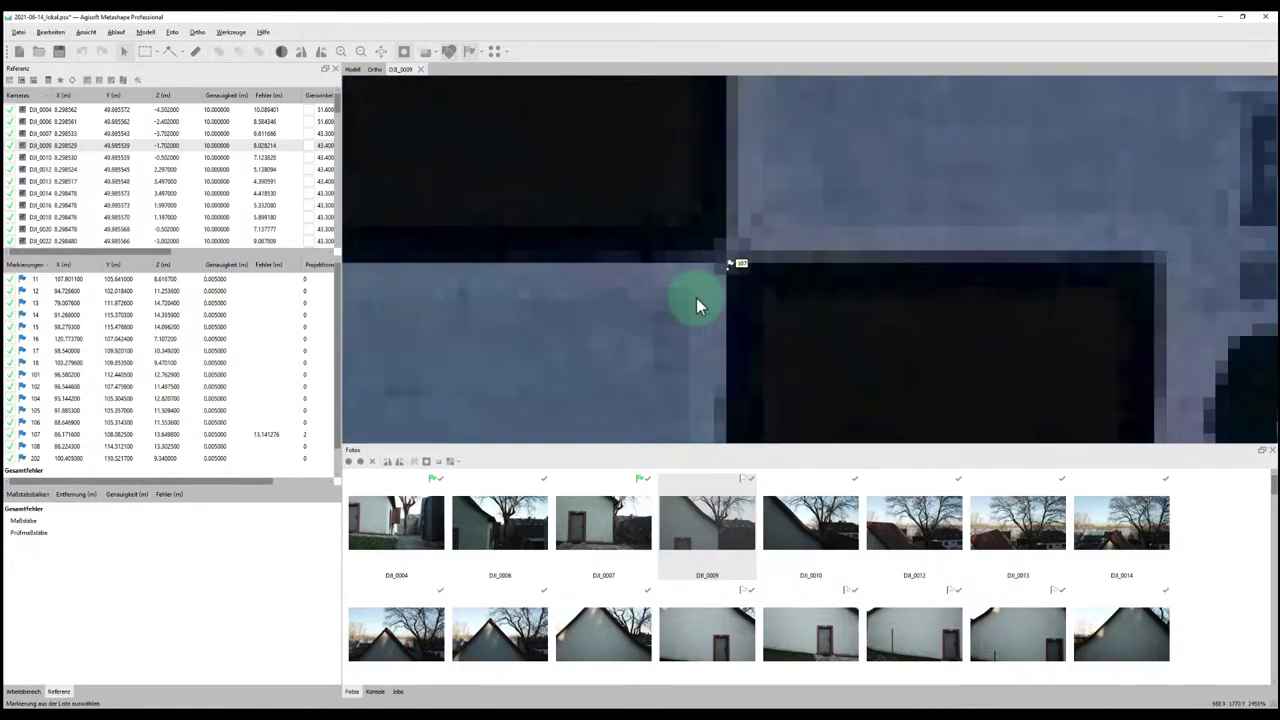
pyautogui.scroll(1, 697, 303)
pyautogui.scroll(1, 719, 277)
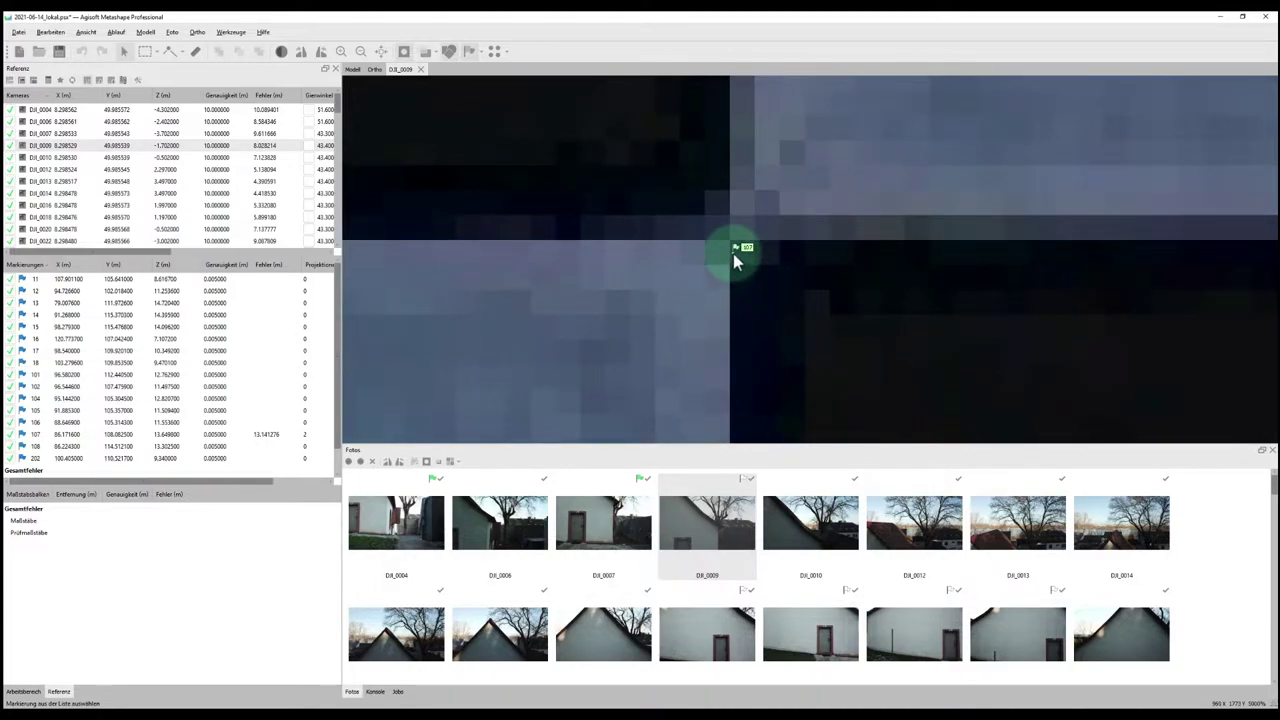
pyautogui.click(734, 258)
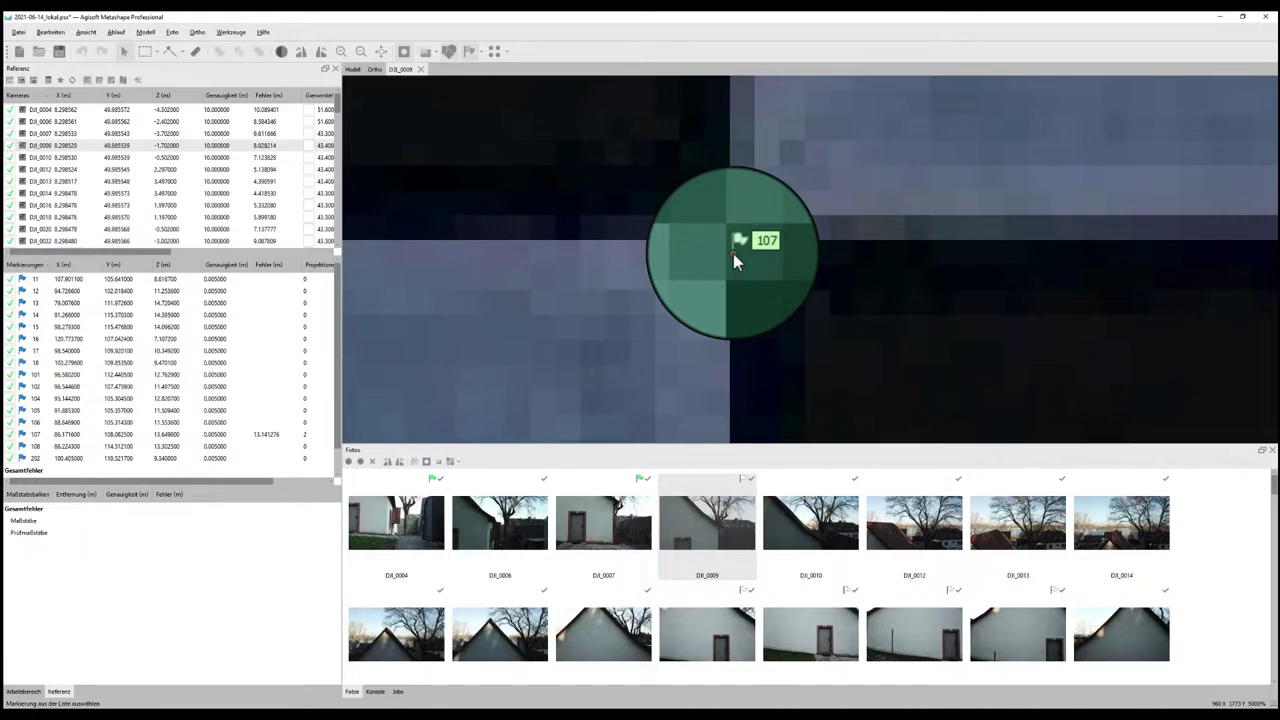
pyautogui.moveTo(733, 253); pyautogui.dragTo(730, 240)
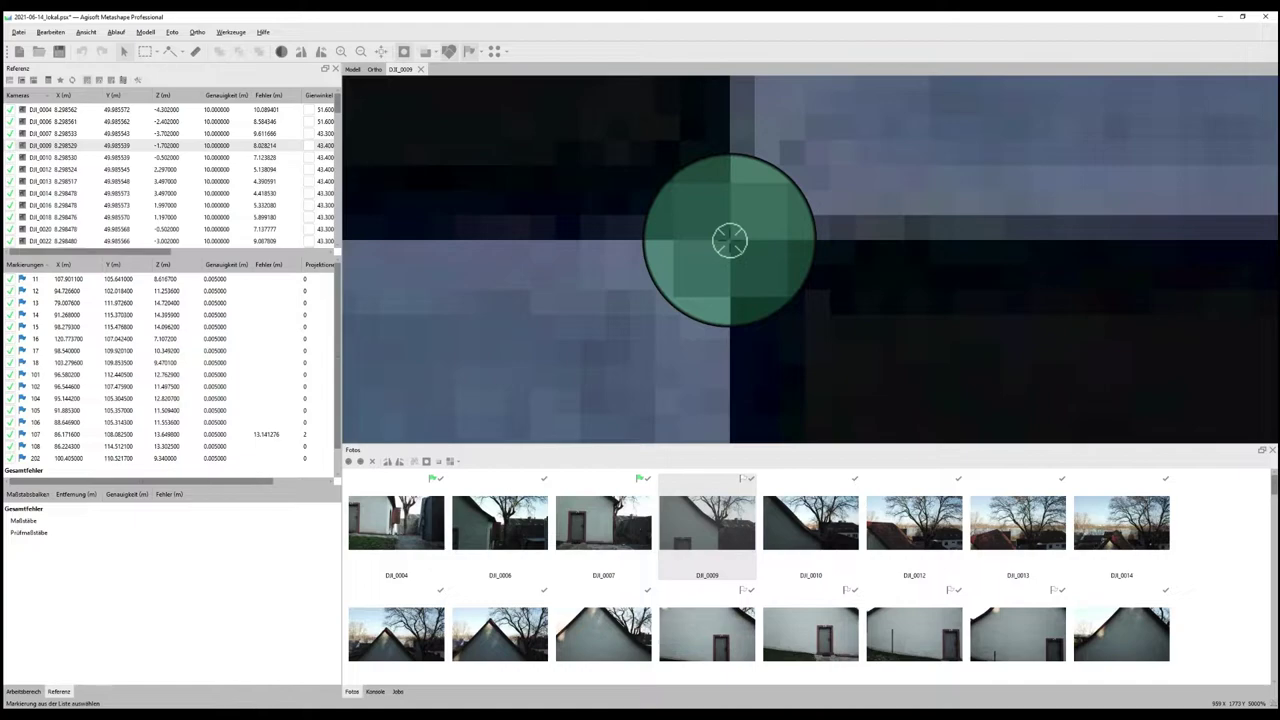
pyautogui.moveTo(730, 240); pyautogui.dragTo(730, 240)
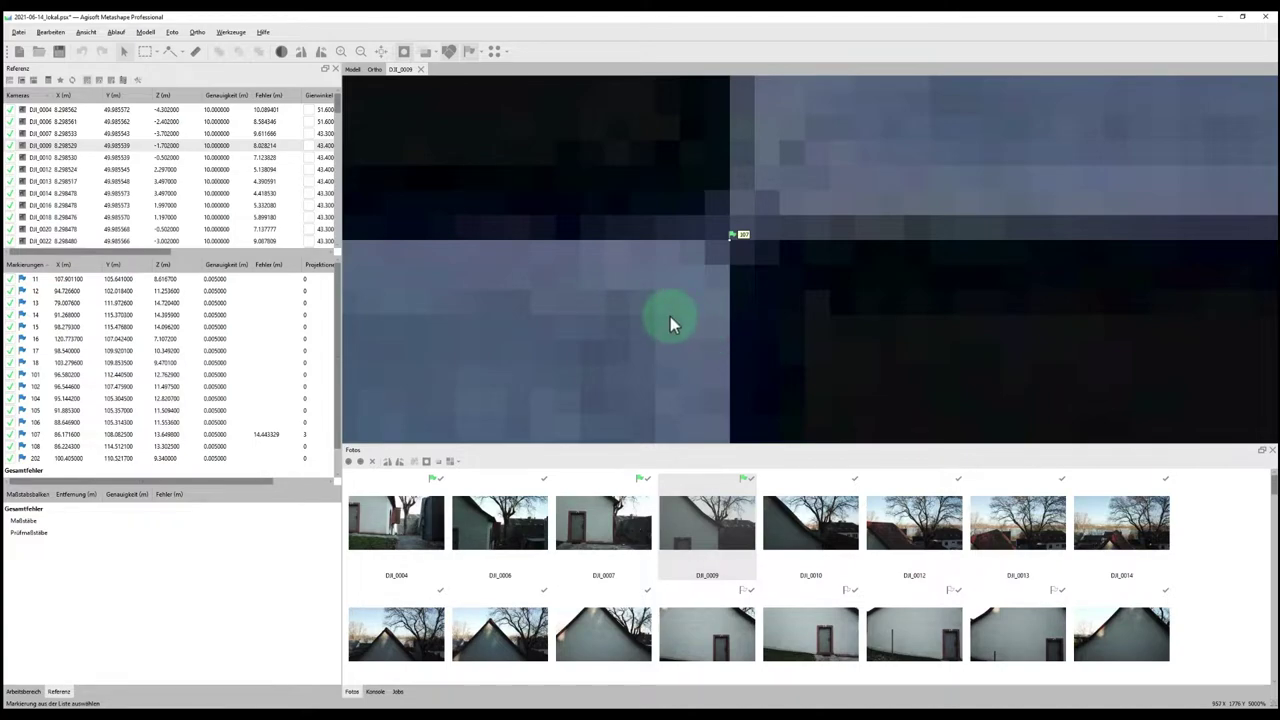
# Open photo DJI_0022 and correct marker 107 to the centre of the checkerboard target above the door
pyautogui.scroll(-8, 670, 316)
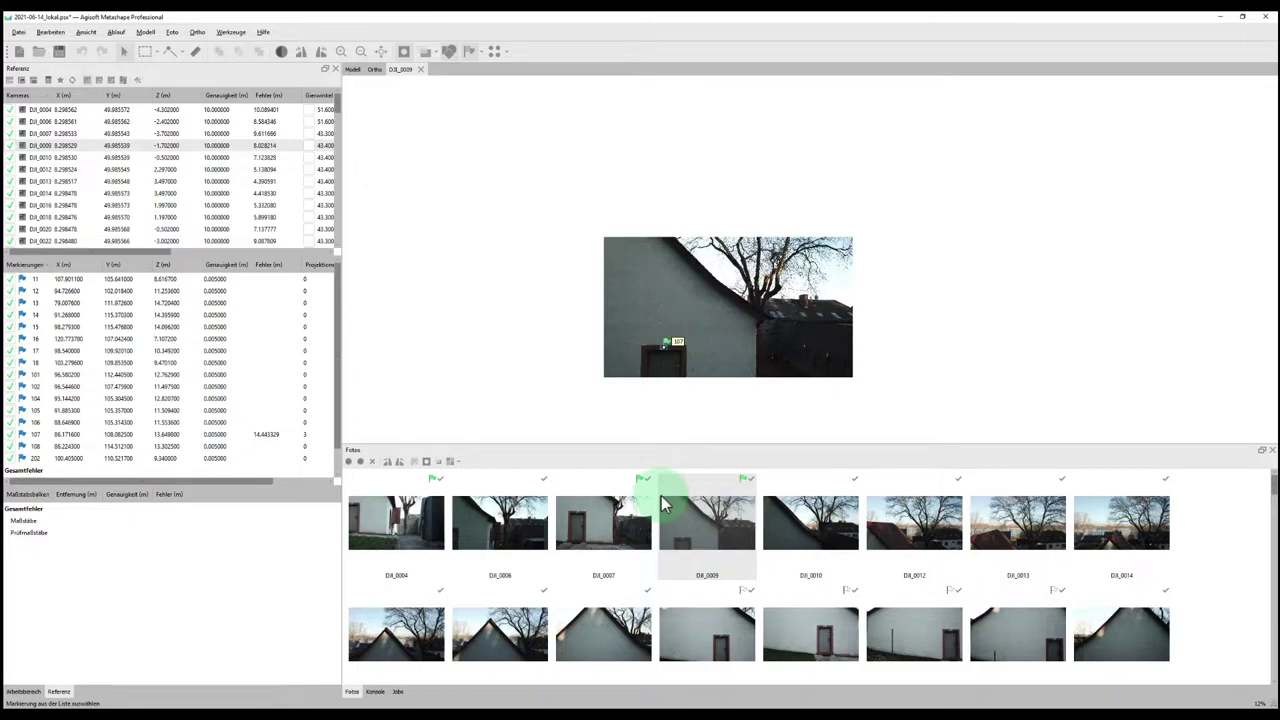
pyautogui.scroll(-3, 581, 555)
pyautogui.scroll(3, 583, 563)
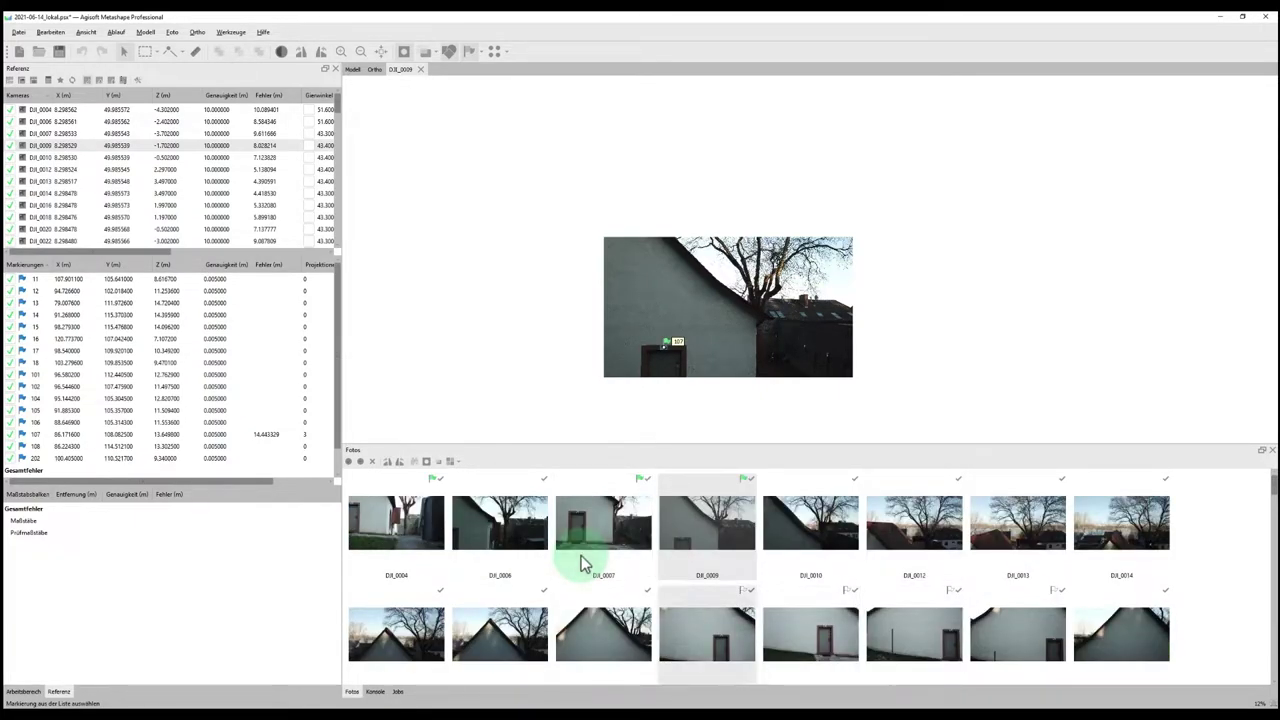
pyautogui.scroll(-1, 586, 563)
pyautogui.scroll(1, 600, 575)
pyautogui.doubleClick(702, 623)
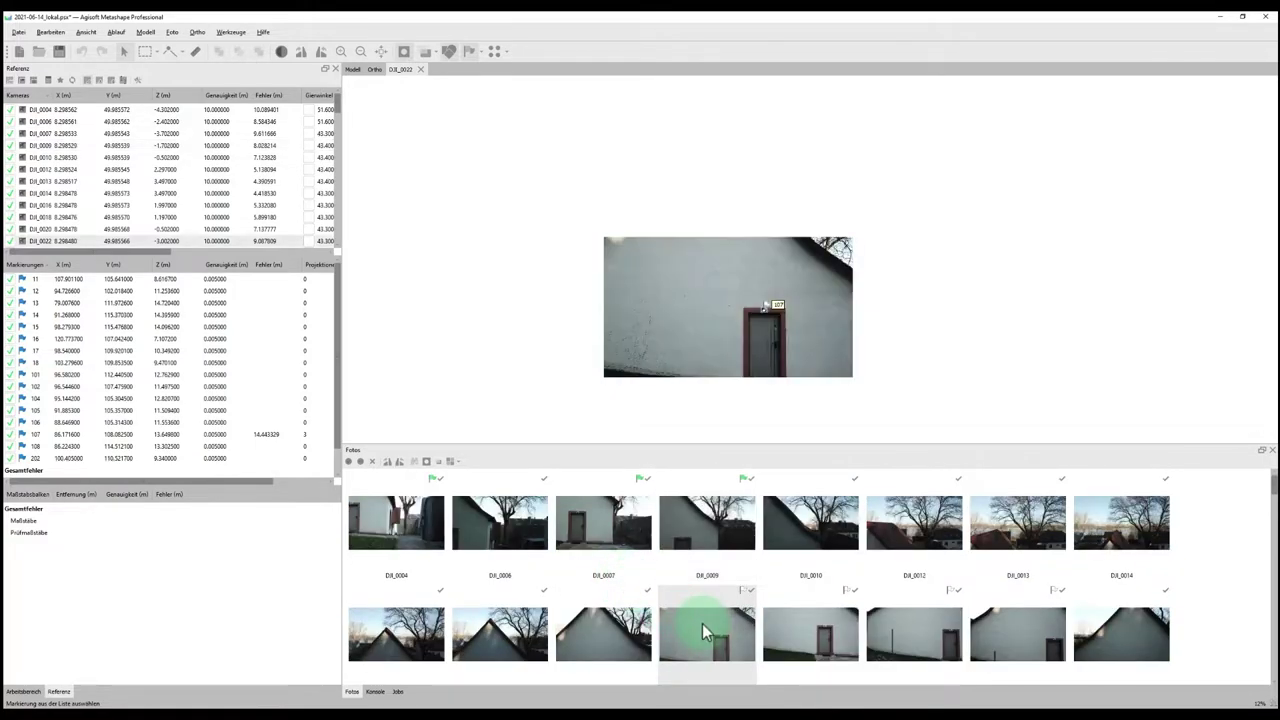
pyautogui.click(660, 300)
pyautogui.scroll(4, 640, 140)
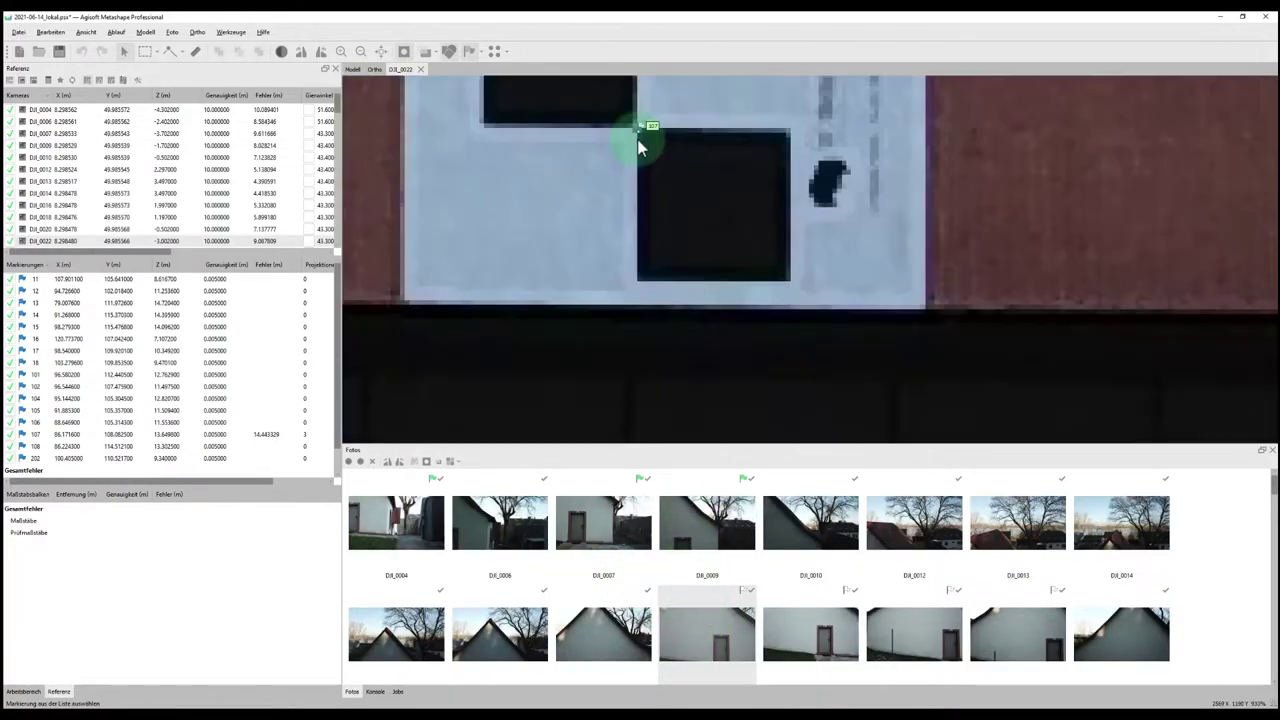
pyautogui.moveTo(638, 140); pyautogui.dragTo(631, 132)
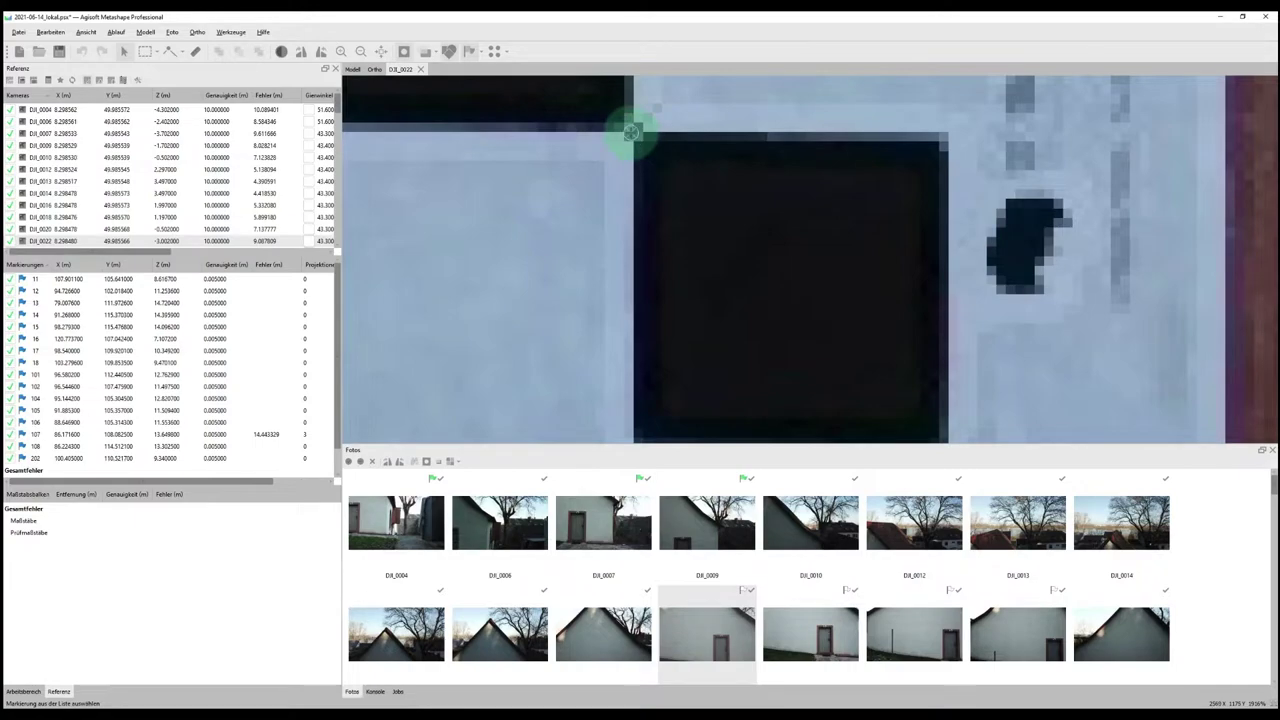
# Correct marker 107 to the door target's centre in photos DJI_0023, DJI_0024 and DJI_0025
pyautogui.doubleClick(809, 628)
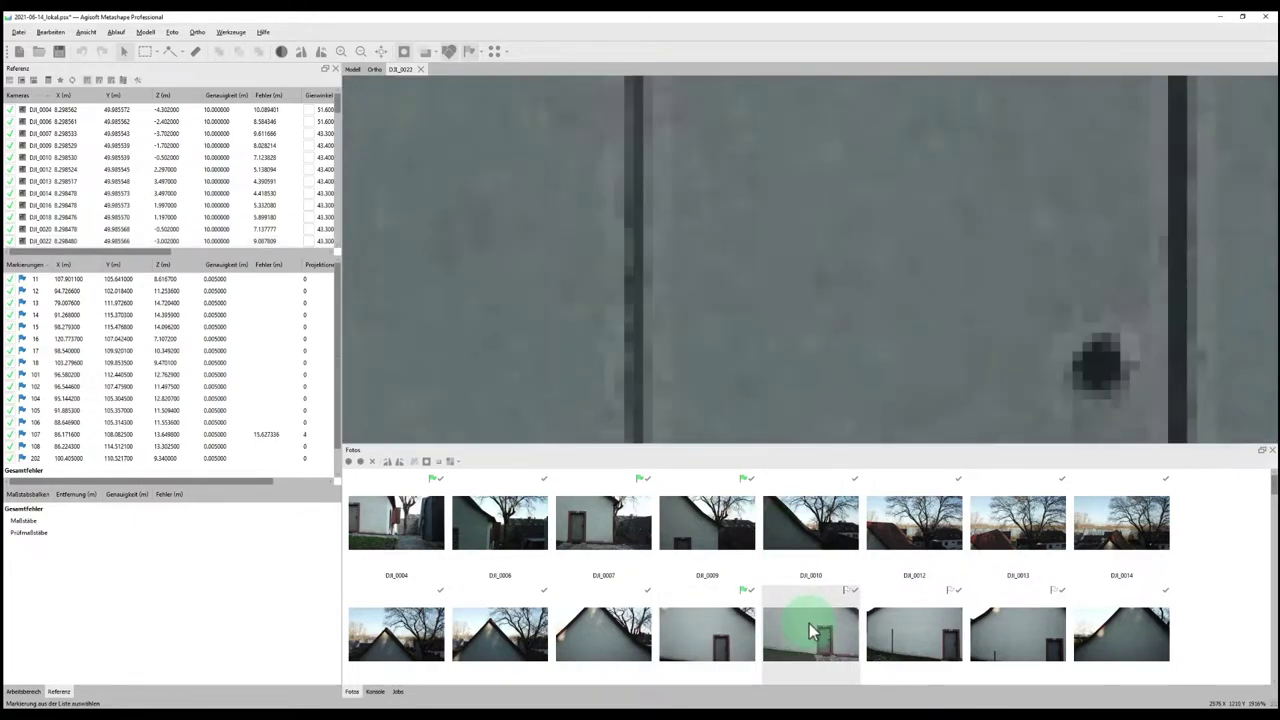
pyautogui.scroll(6, 840, 420)
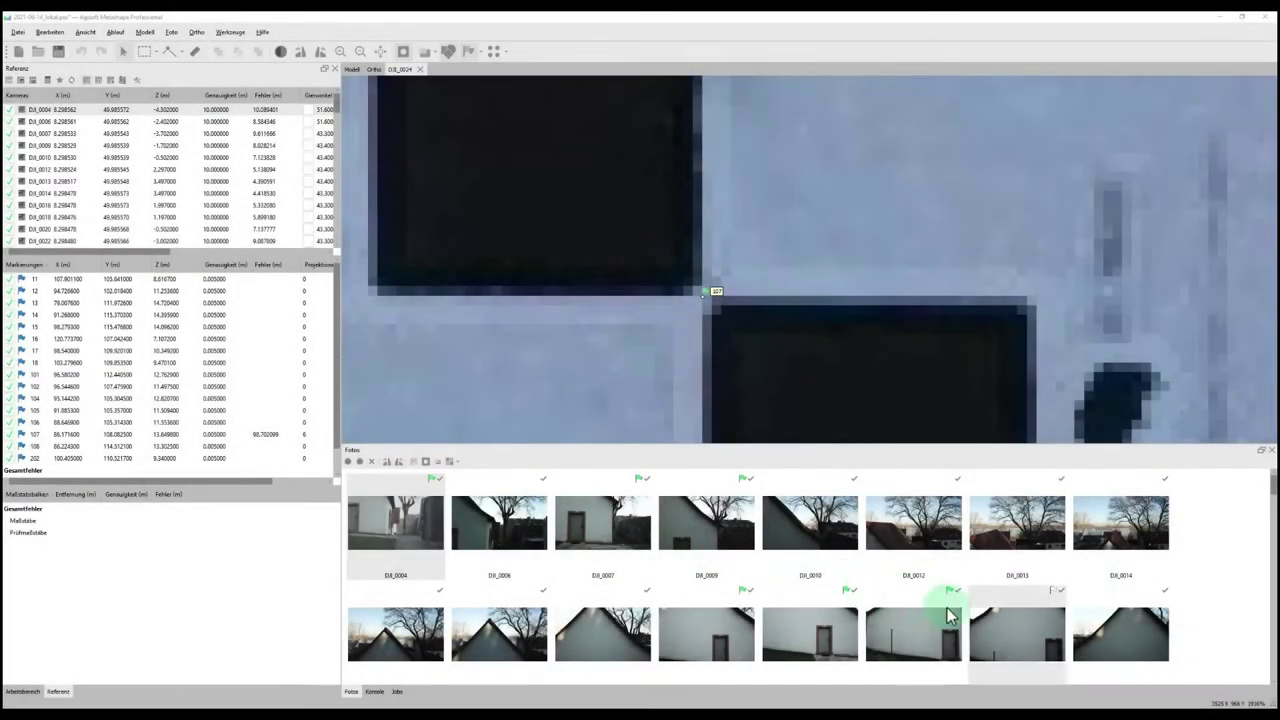
pyautogui.doubleClick(1008, 623)
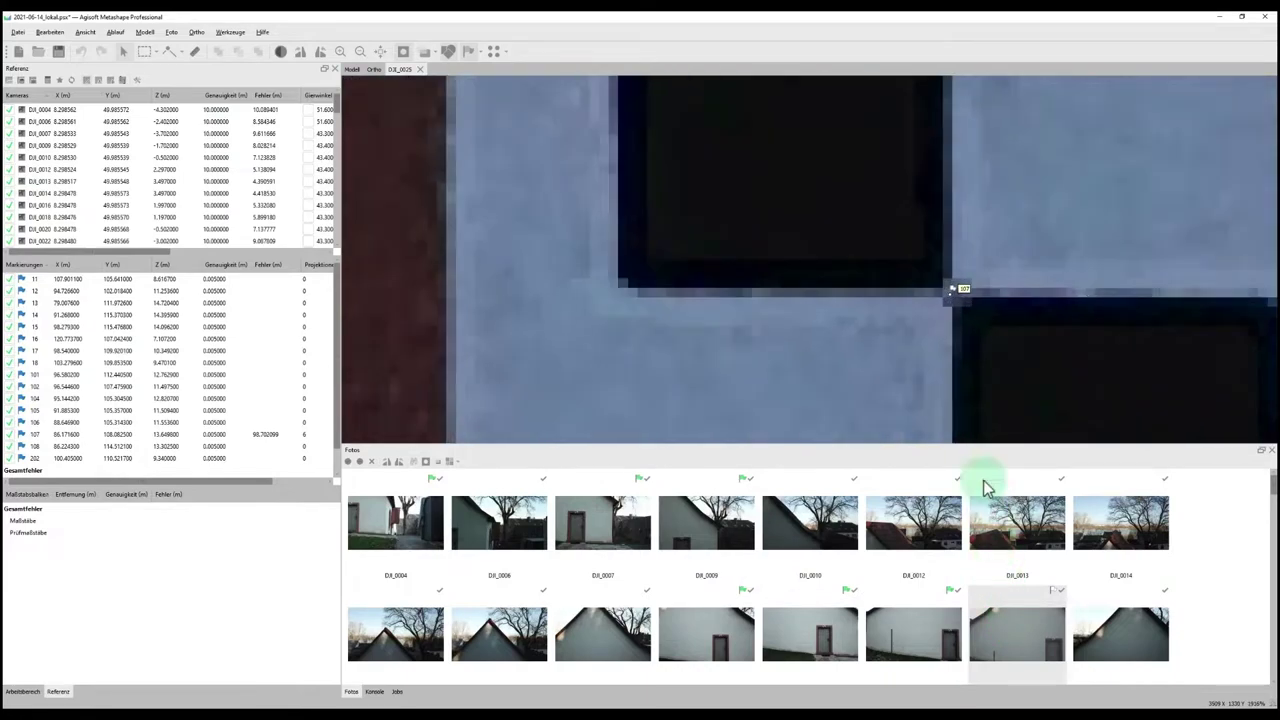
pyautogui.moveTo(955, 303); pyautogui.dragTo(965, 289)
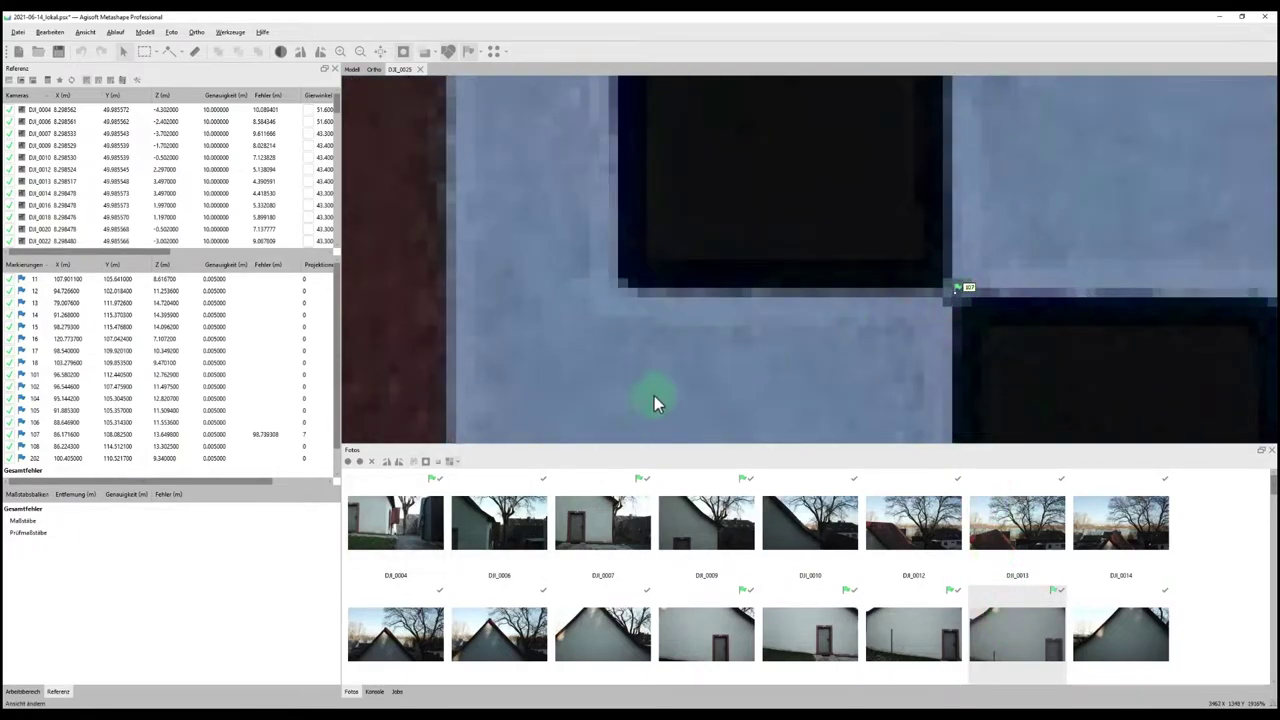
# Switch the photo list to smaller thumbnails, then move marker 107 to the door target's centre in aerial photo DJI_0047
pyautogui.click(456, 463)
pyautogui.click(459, 490)
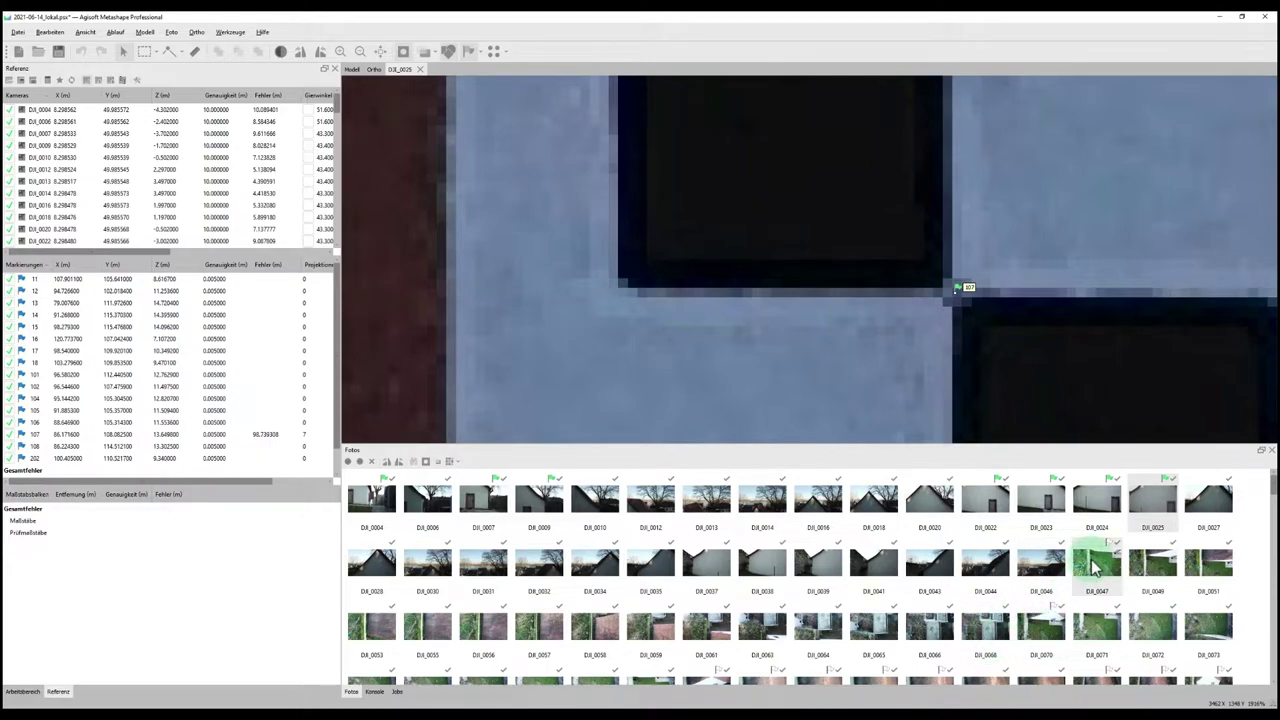
pyautogui.doubleClick(1093, 567)
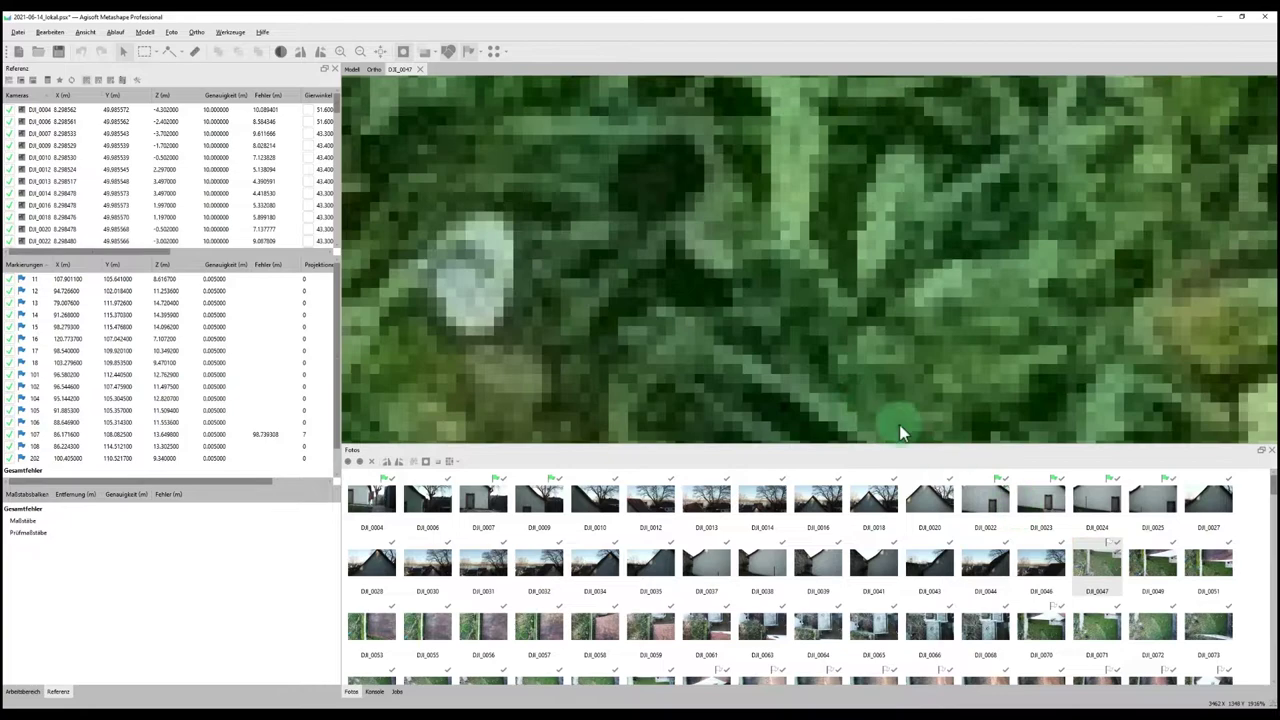
pyautogui.scroll(-5, 751, 325)
pyautogui.scroll(8, 770, 274)
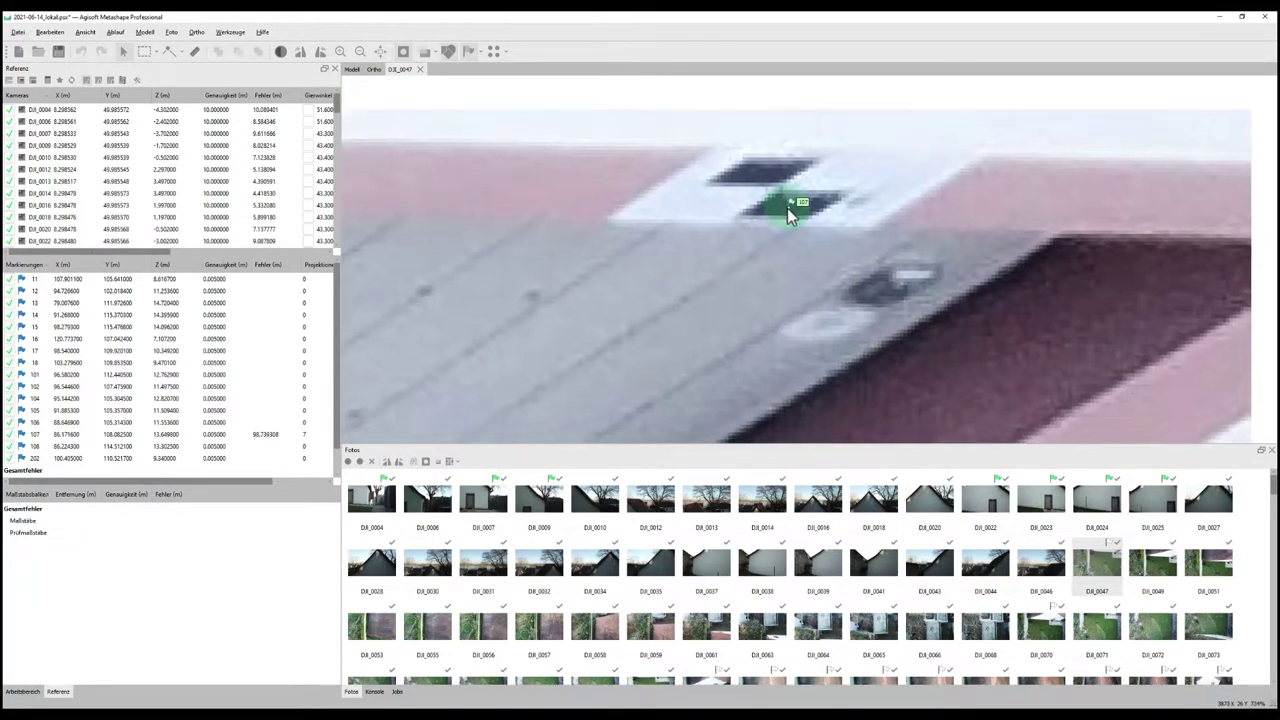
pyautogui.moveTo(789, 209); pyautogui.dragTo(782, 187)
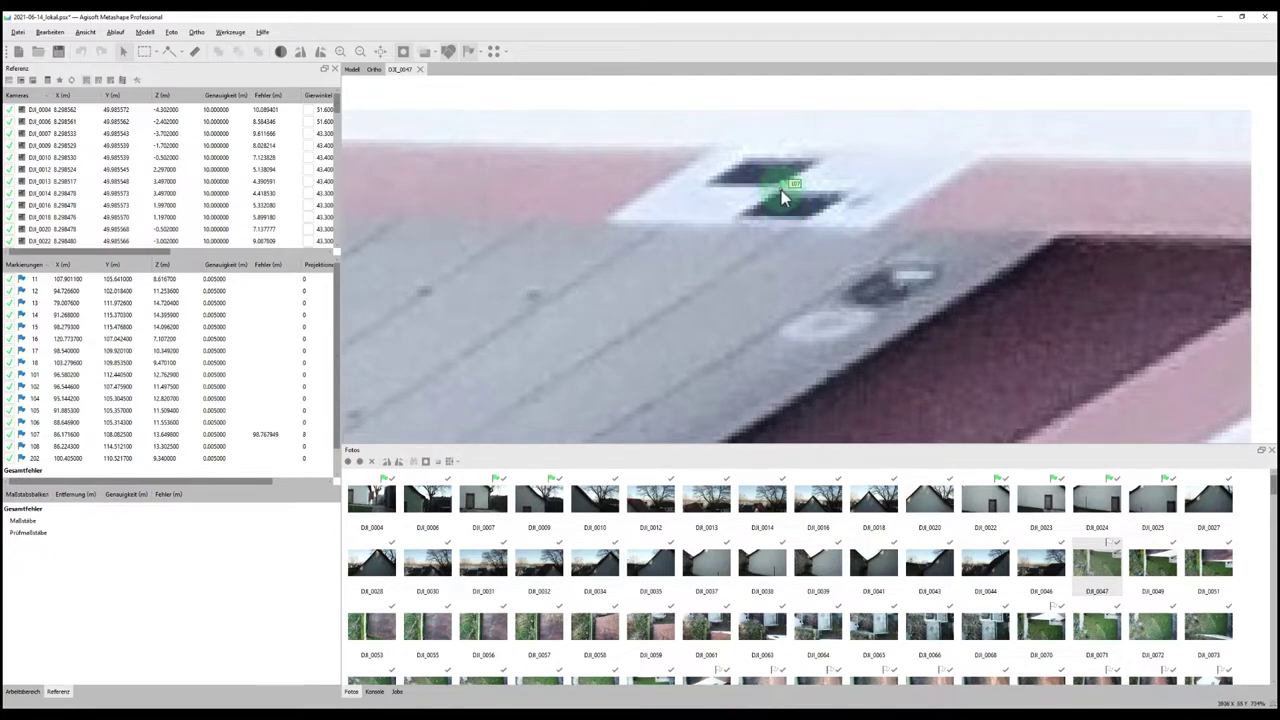
# Open photo DJI_0070 and move marker 107 to the centre of the foreshortened target above the door
pyautogui.doubleClick(1043, 625)
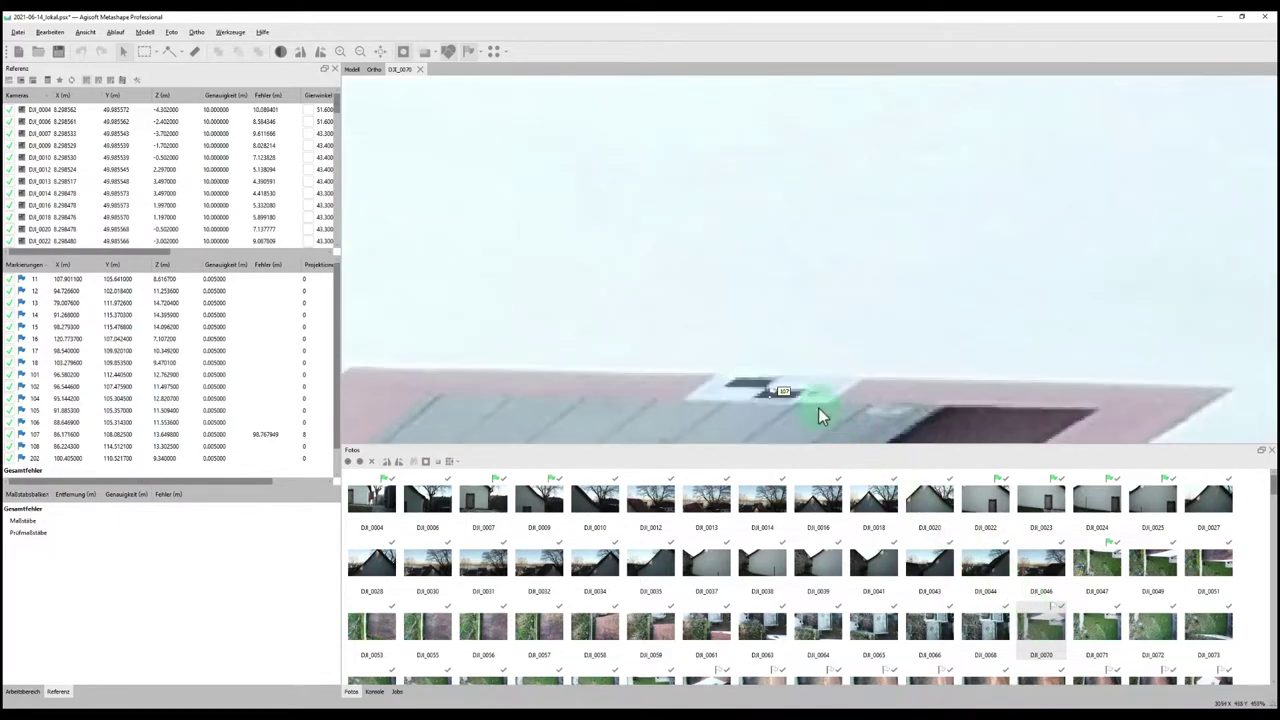
pyautogui.scroll(5, 781, 373)
pyautogui.moveTo(781, 373); pyautogui.dragTo(767, 340)
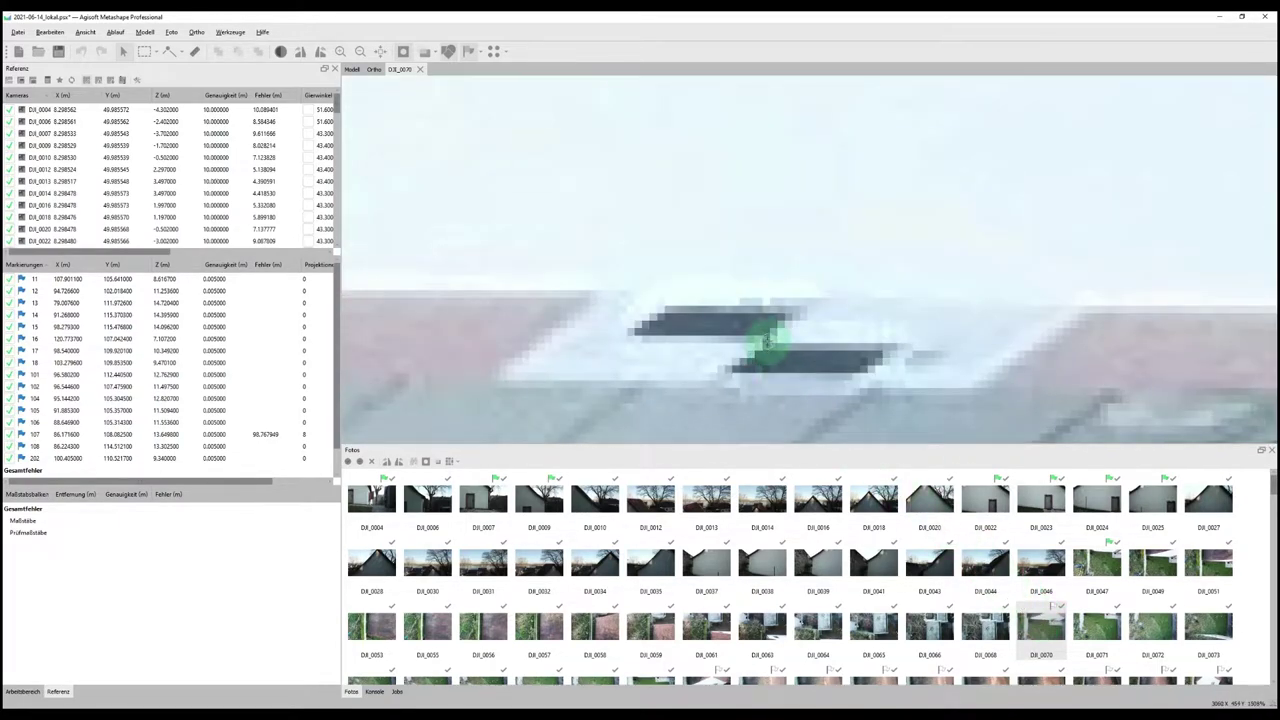
# Open entrance-side photo DJI_0237 and consult the target placement plan Passpunkte_Ansicht.png in Photos to identify the target beside the oval window
pyautogui.scroll(-10, 765, 343)
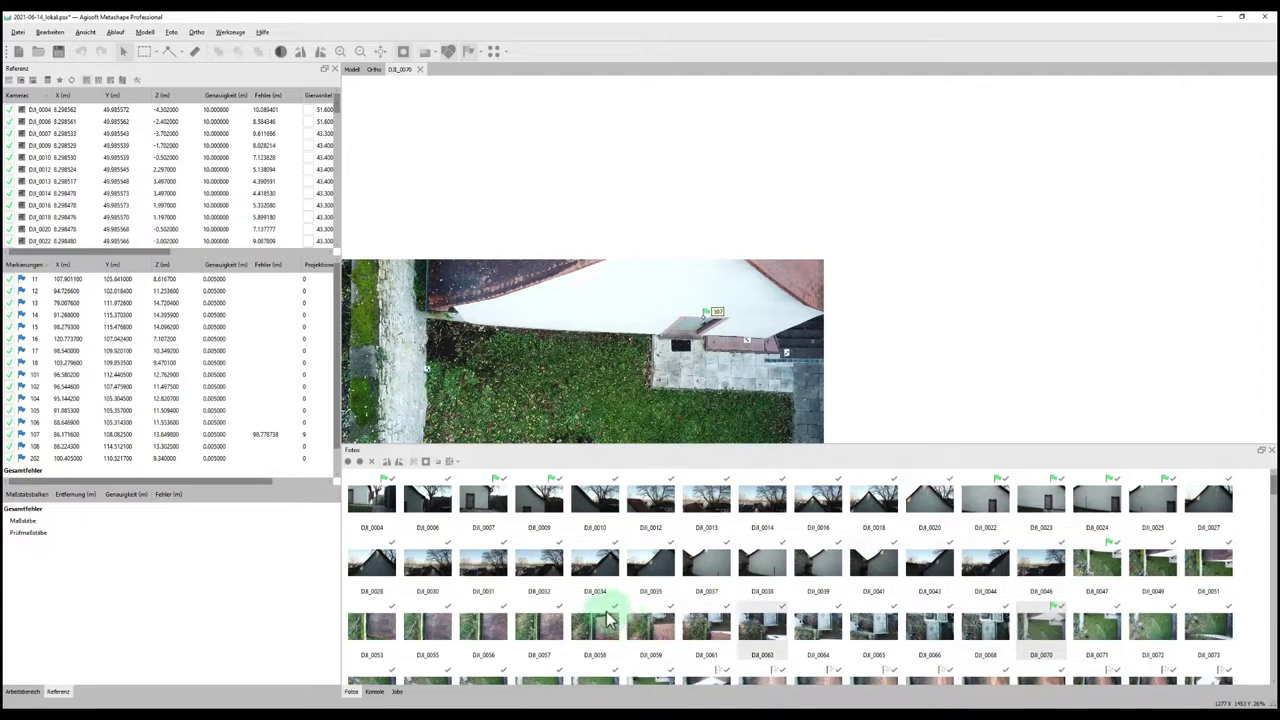
pyautogui.scroll(-4, 610, 620)
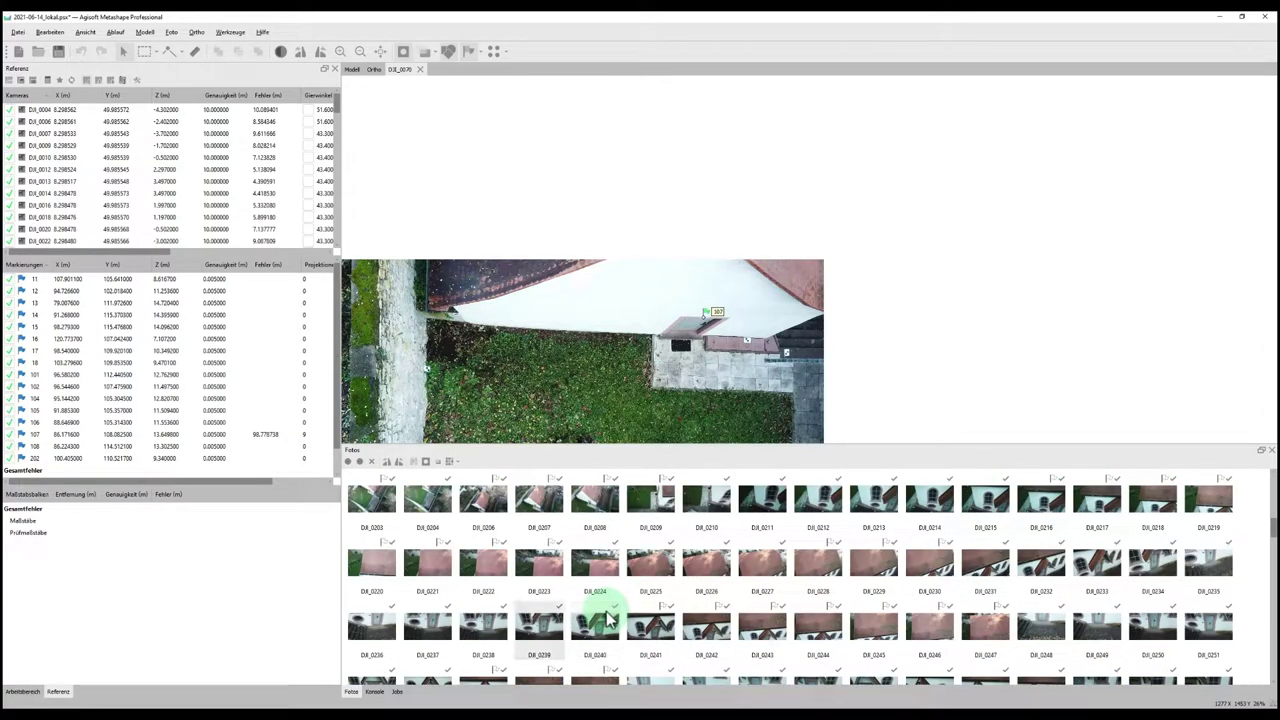
pyautogui.doubleClick(362, 634)
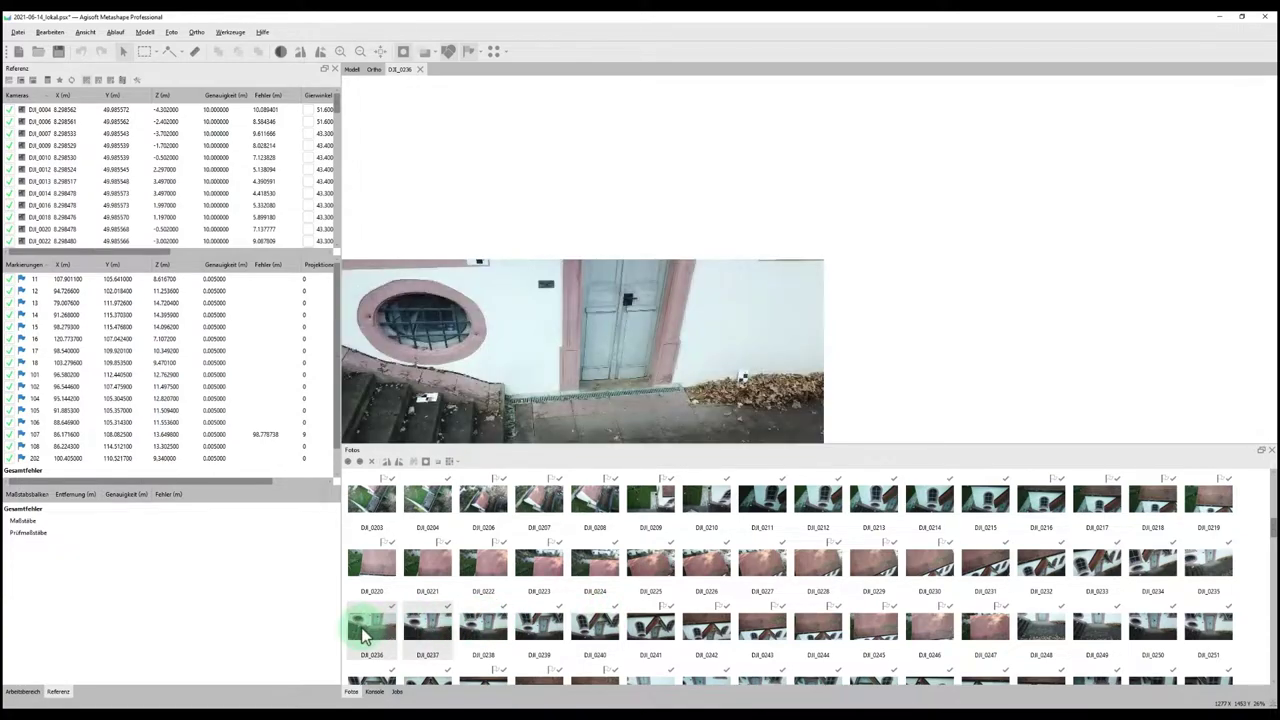
pyautogui.doubleClick(418, 622)
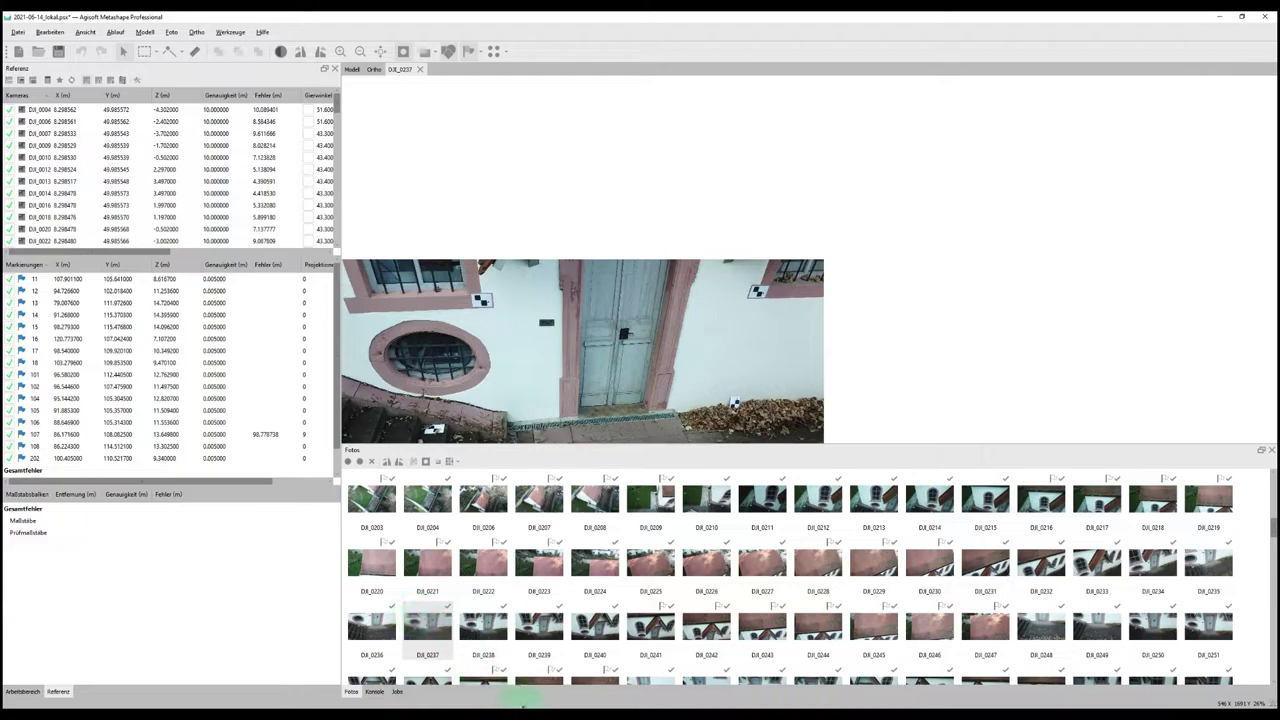
pyautogui.moveTo(535, 700)
pyautogui.click(553, 672)
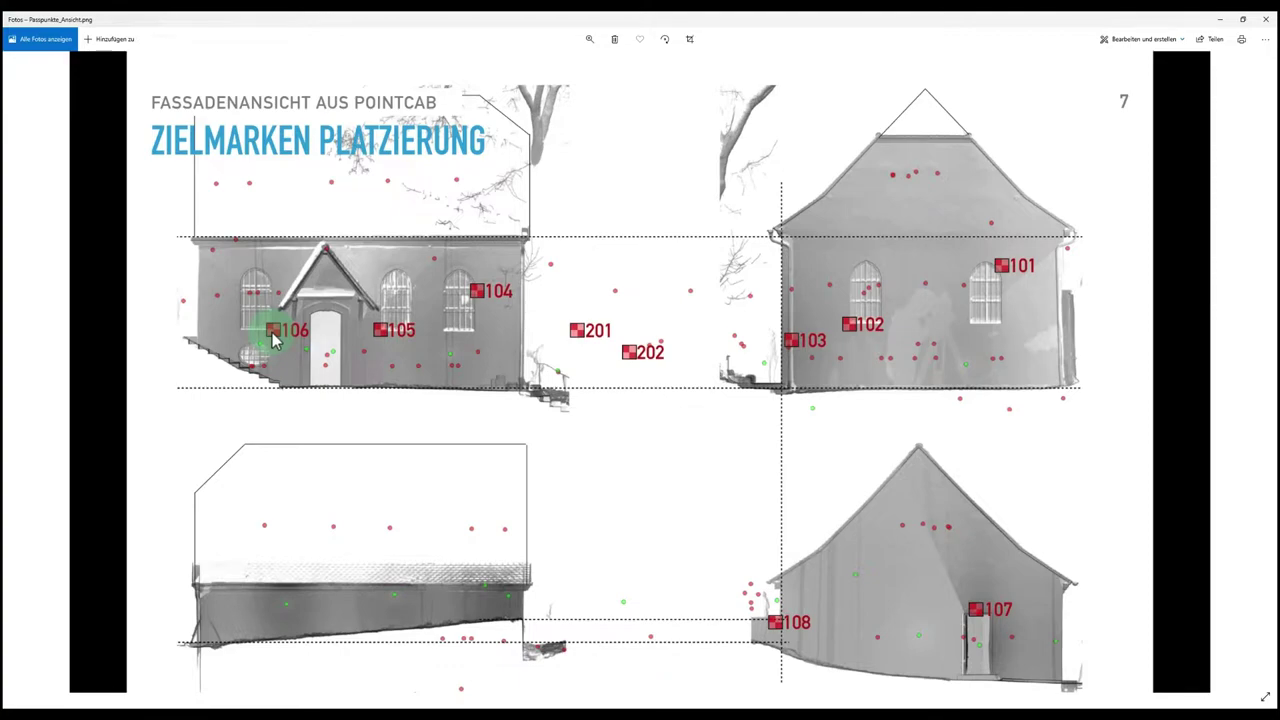
pyautogui.click(1220, 20)
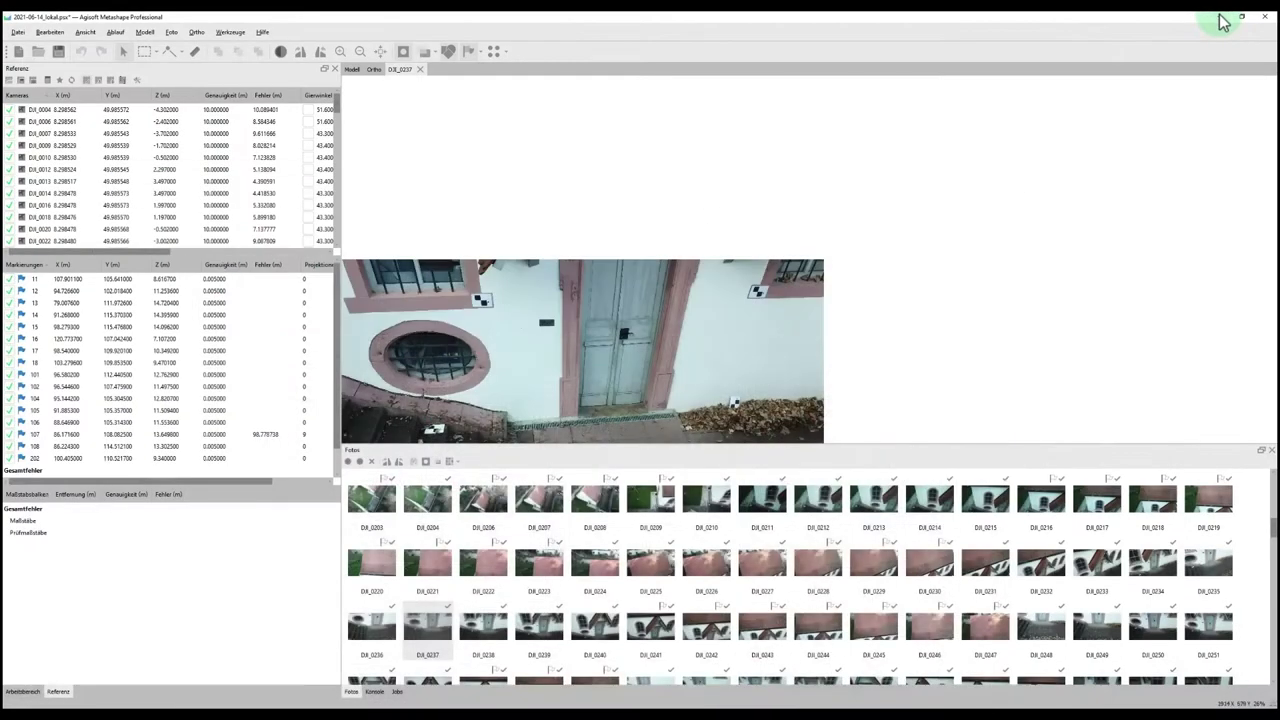
# Place marker 106 at the centre of the checkerboard target above the oval window in photo DJI_0237
pyautogui.scroll(8, 525, 330)
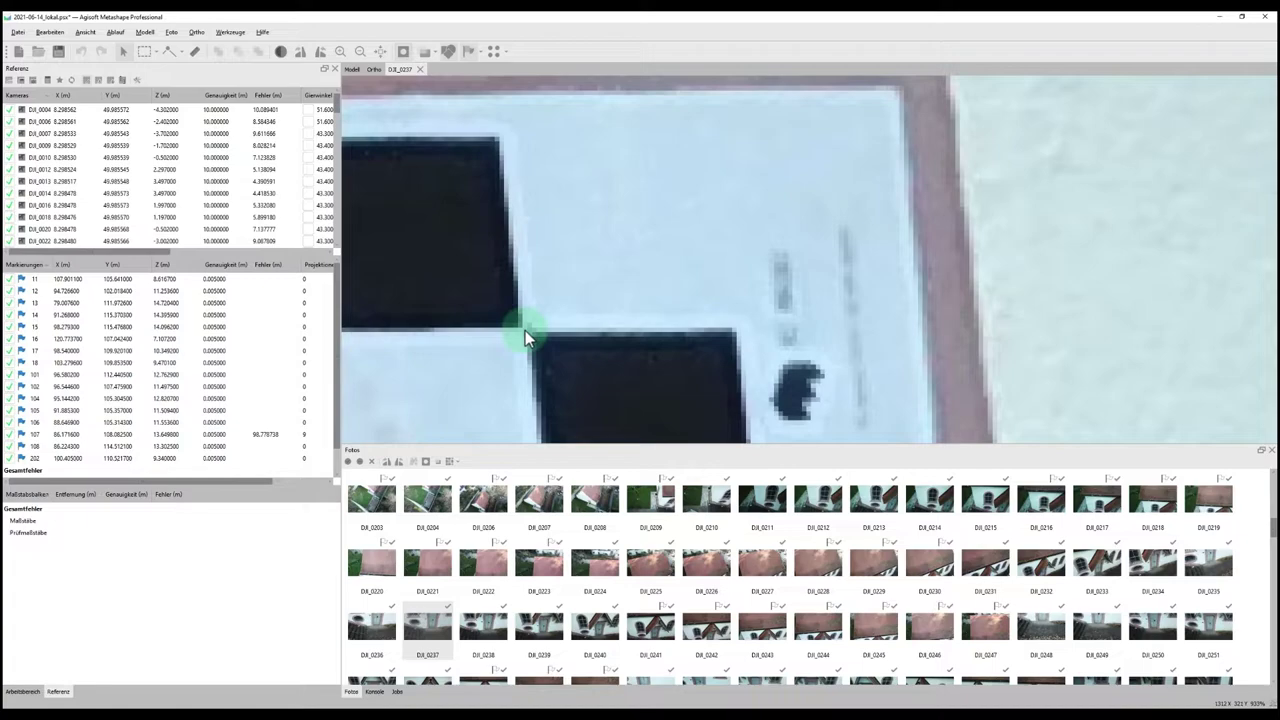
pyautogui.scroll(2, 525, 330)
pyautogui.rightClick(525, 330)
pyautogui.moveTo(570, 349)
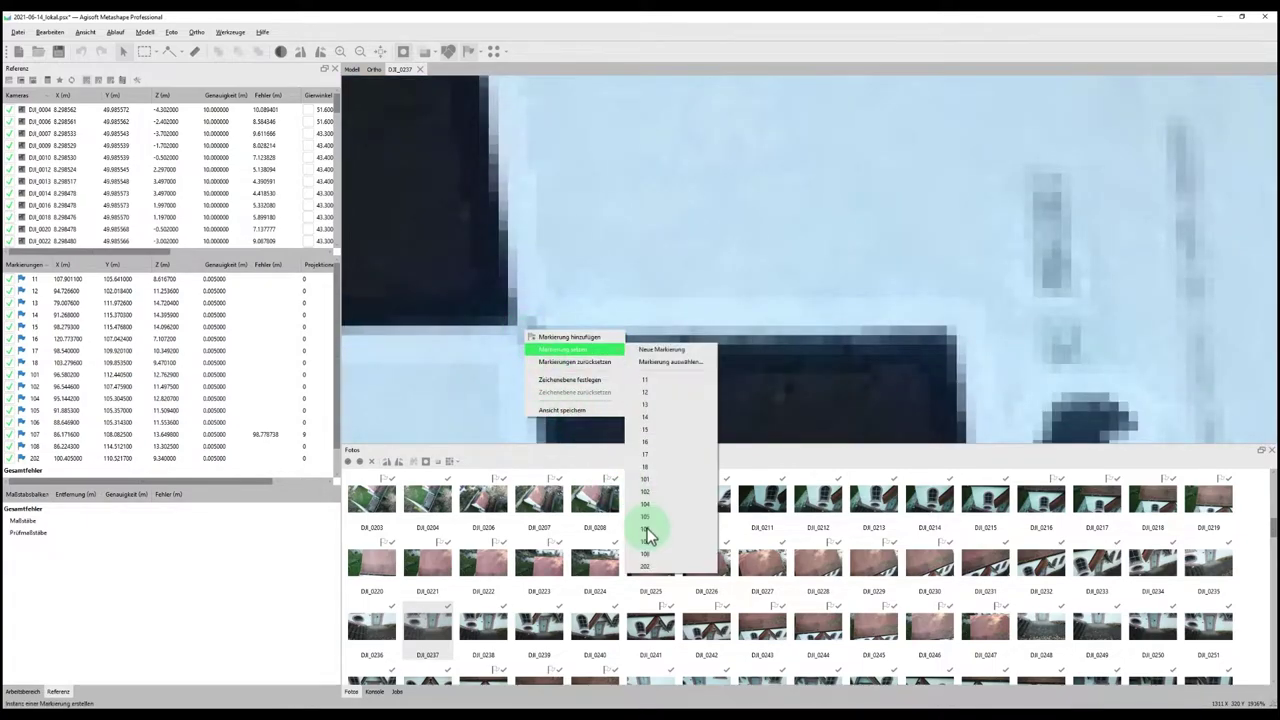
pyautogui.click(647, 528)
pyautogui.scroll(-5, 621, 393)
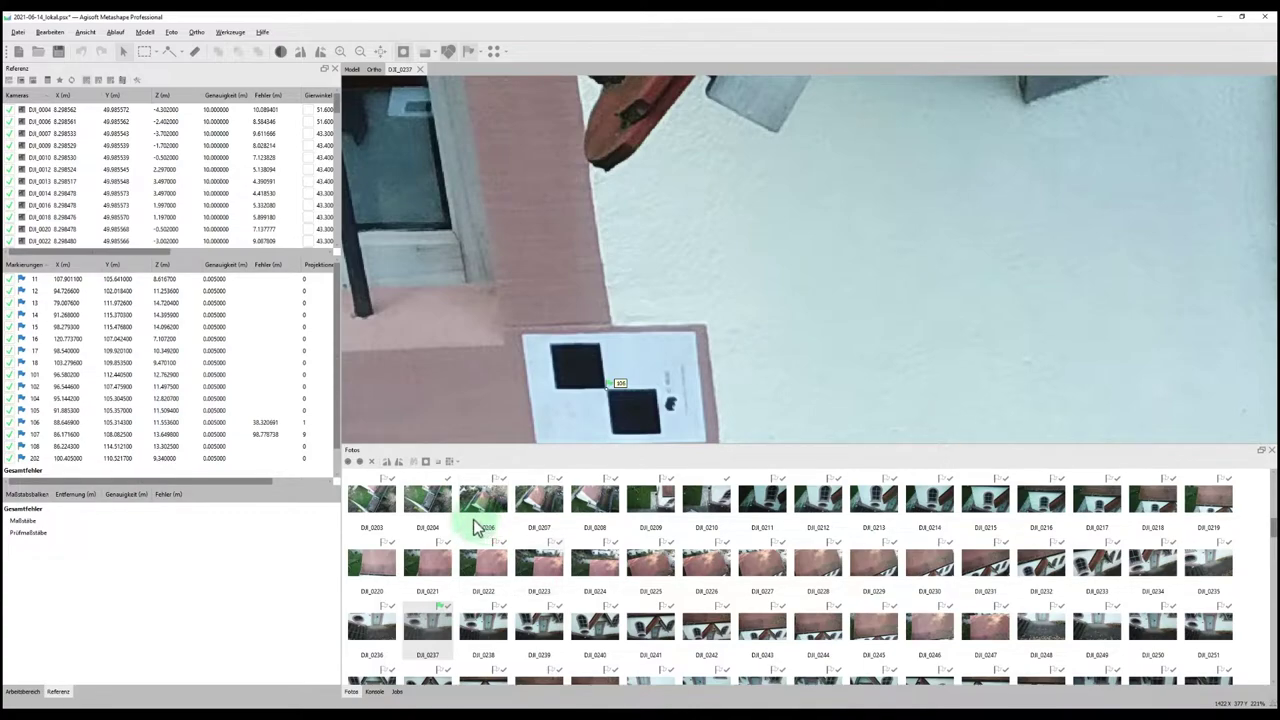
# Correct marker 107 to the centre of the door target in aerial photos DJI_0203 and DJI_0206
pyautogui.doubleClick(390, 510)
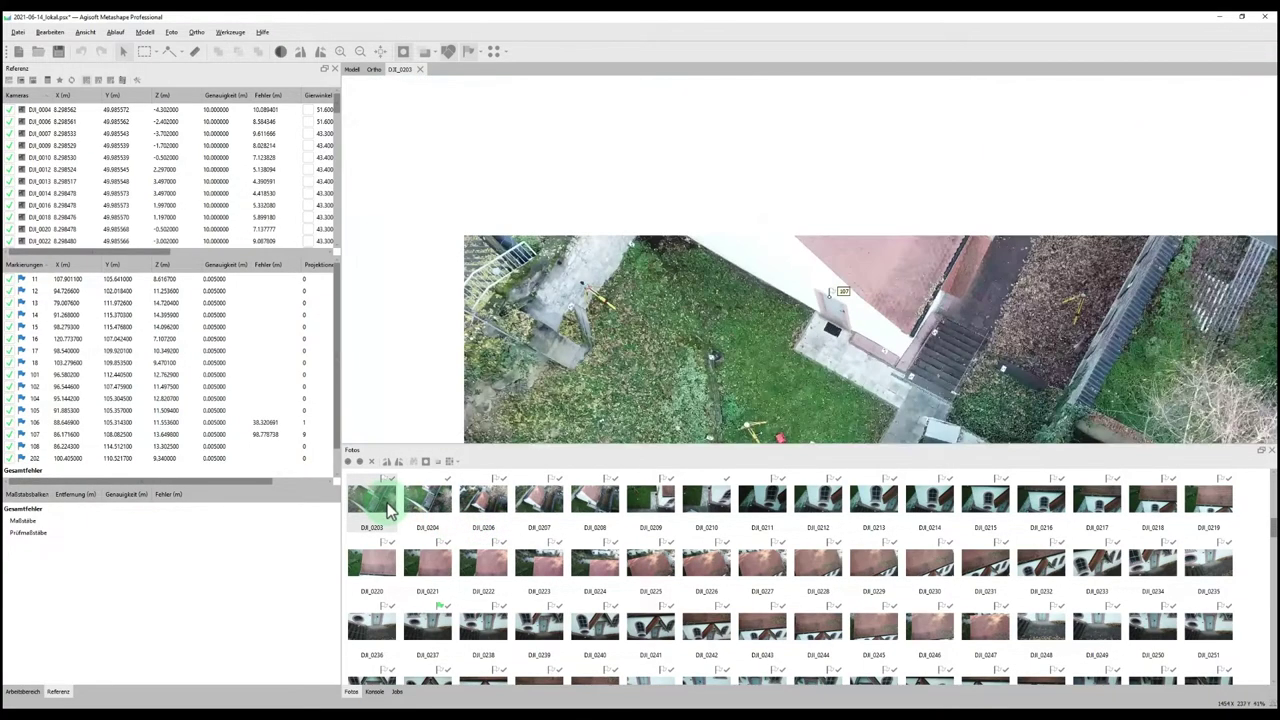
pyautogui.scroll(10, 810, 318)
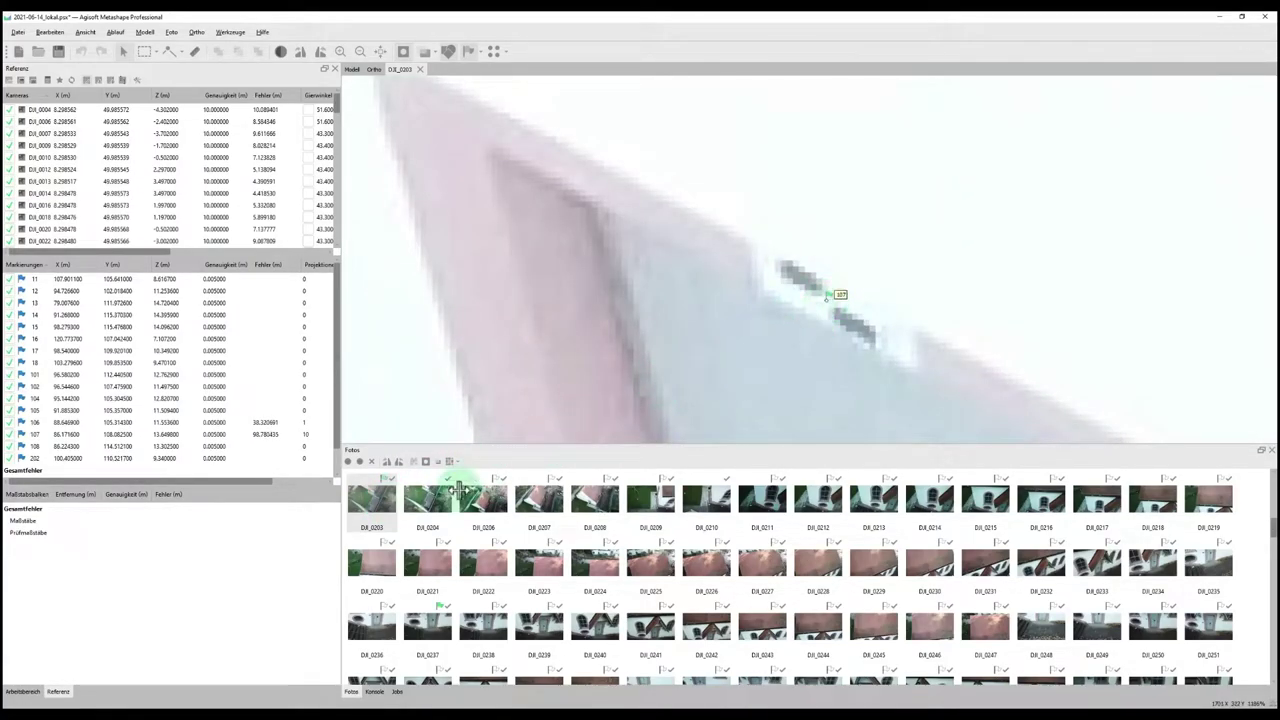
pyautogui.doubleClick(428, 510)
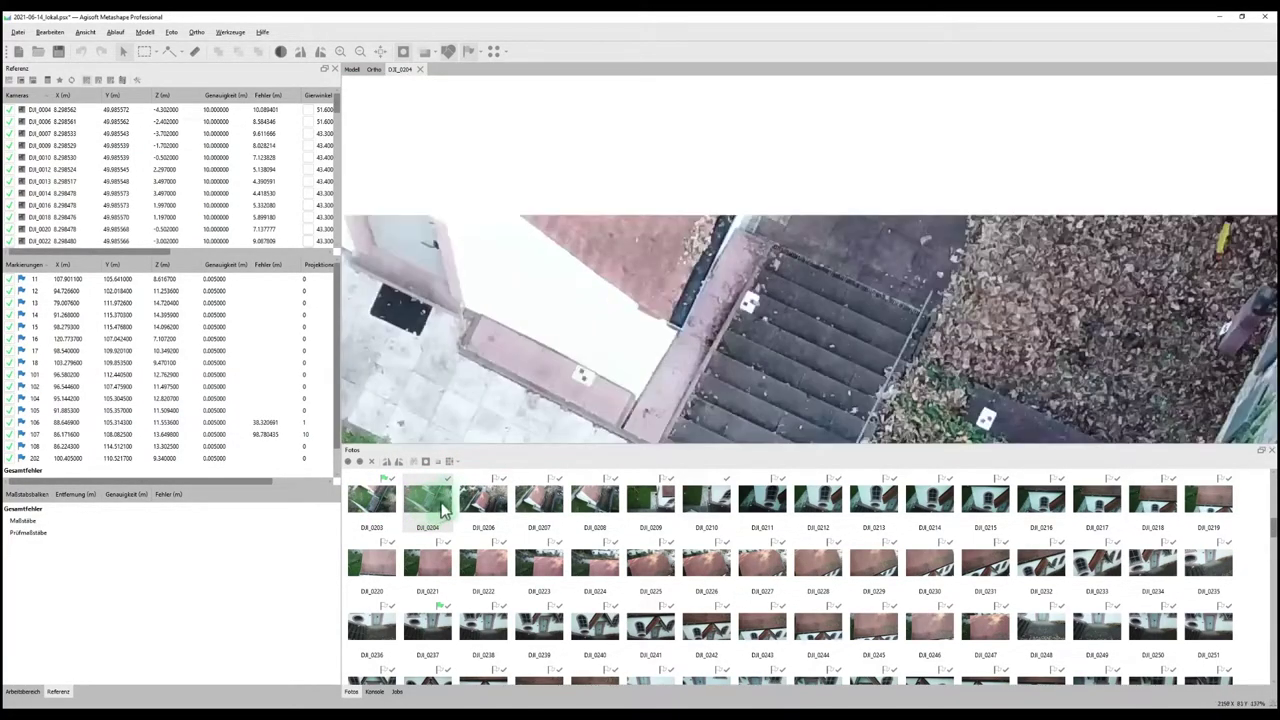
pyautogui.doubleClick(480, 497)
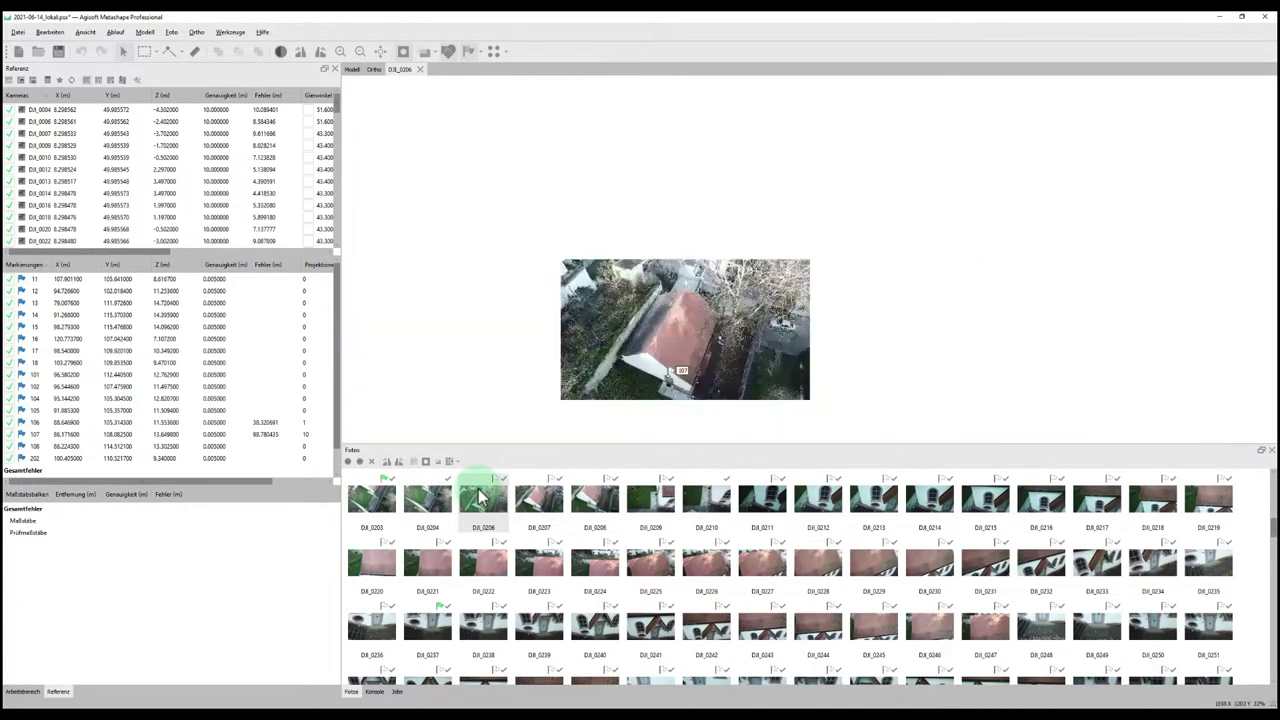
pyautogui.scroll(10, 594, 414)
pyautogui.scroll(5, 840, 240)
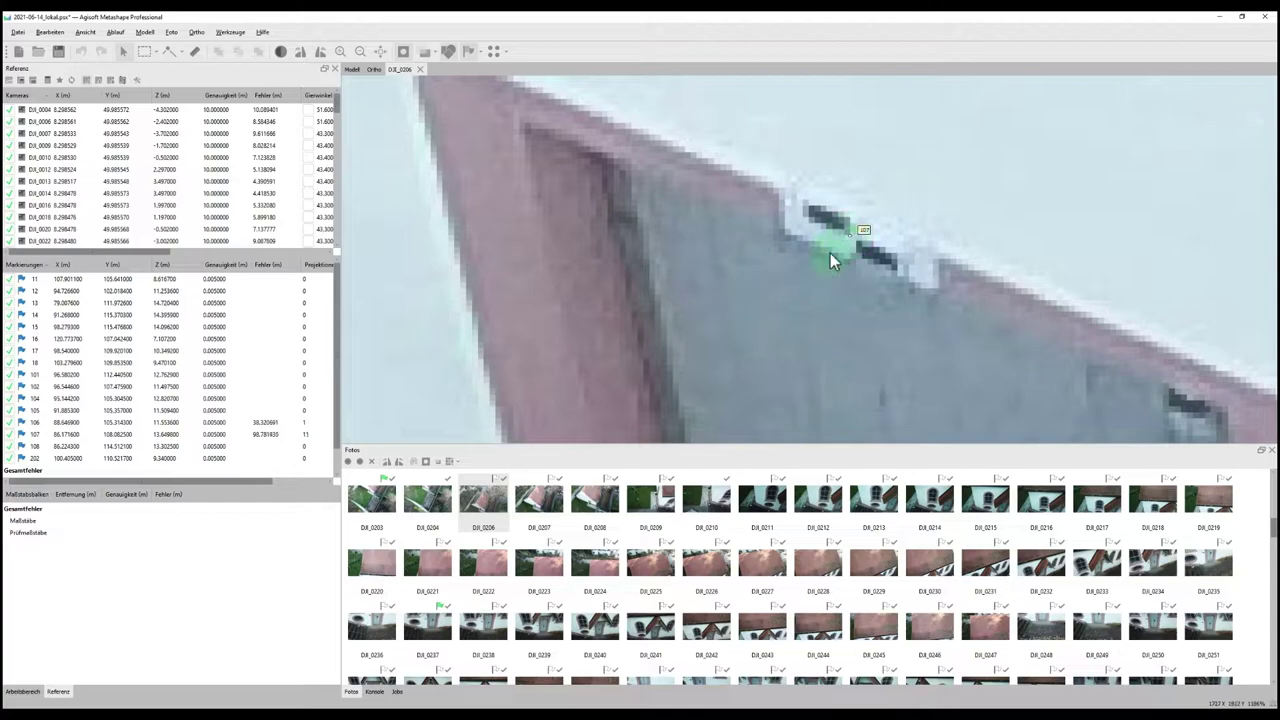
# Move marker 107 to the centre of the door target in photos DJI_0207 and DJI_0208
pyautogui.doubleClick(529, 508)
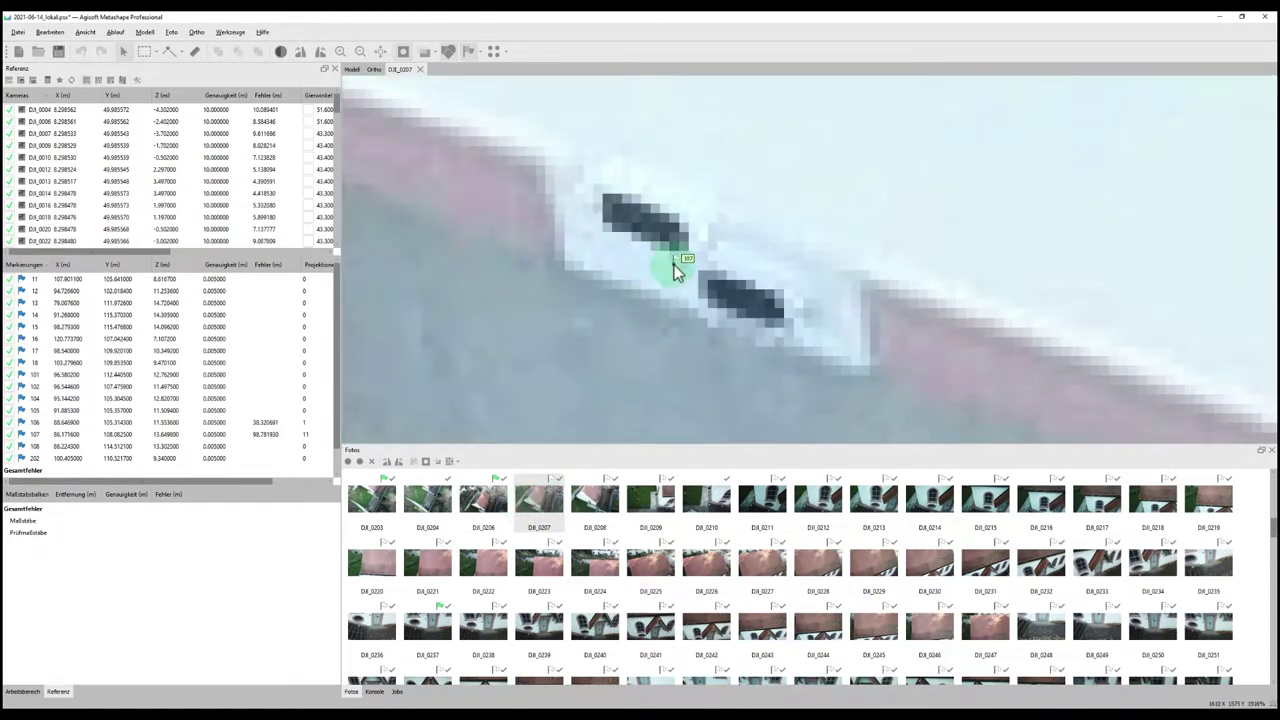
pyautogui.moveTo(673, 262); pyautogui.dragTo(694, 257)
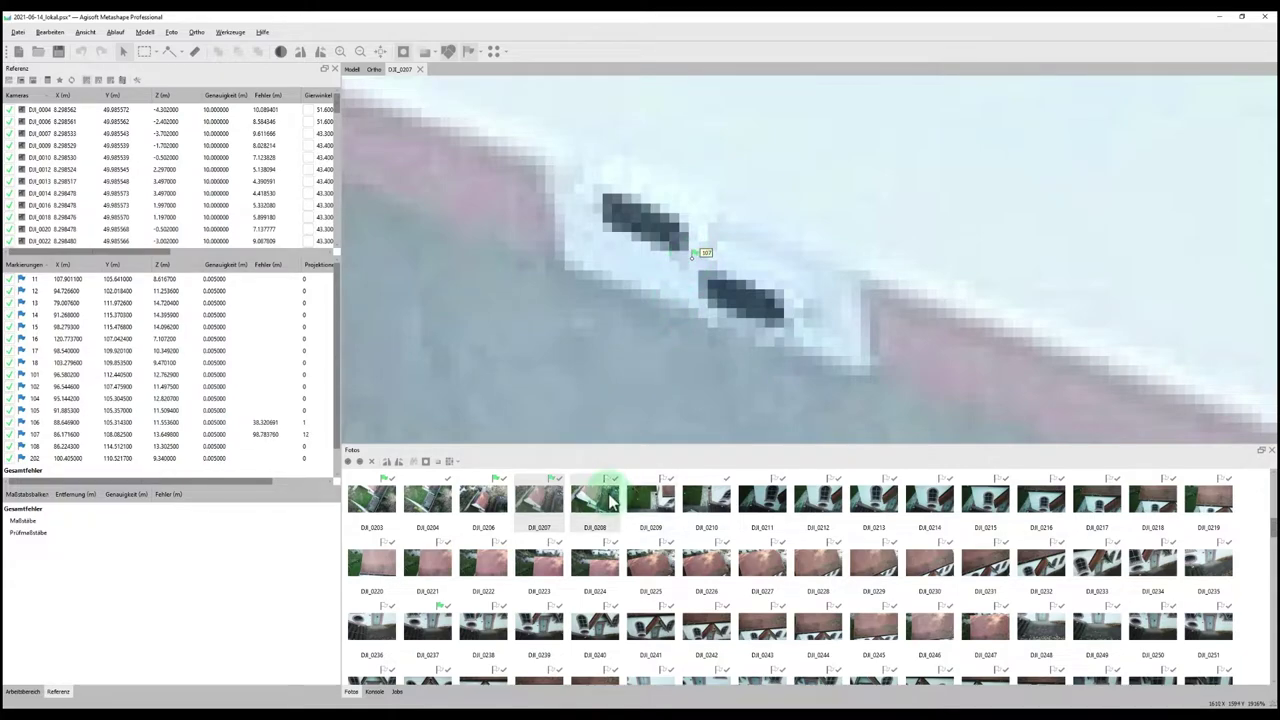
pyautogui.doubleClick(609, 498)
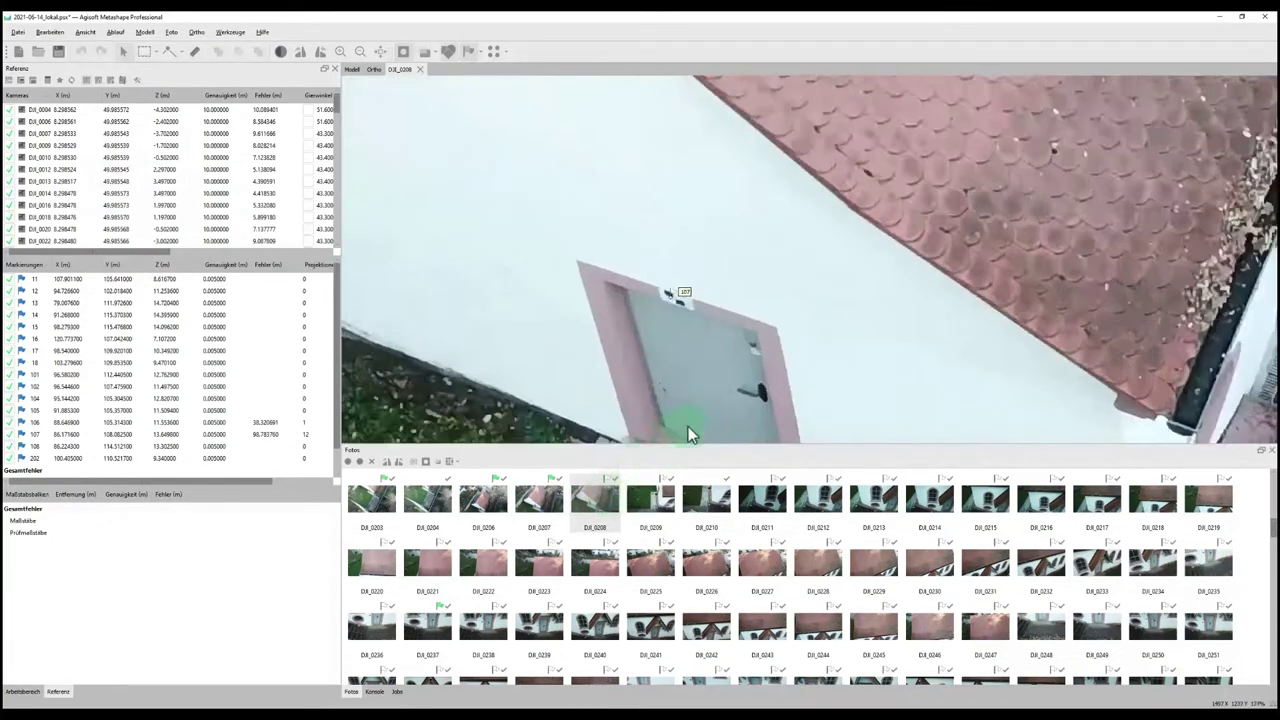
pyautogui.moveTo(726, 396); pyautogui.dragTo(771, 405)
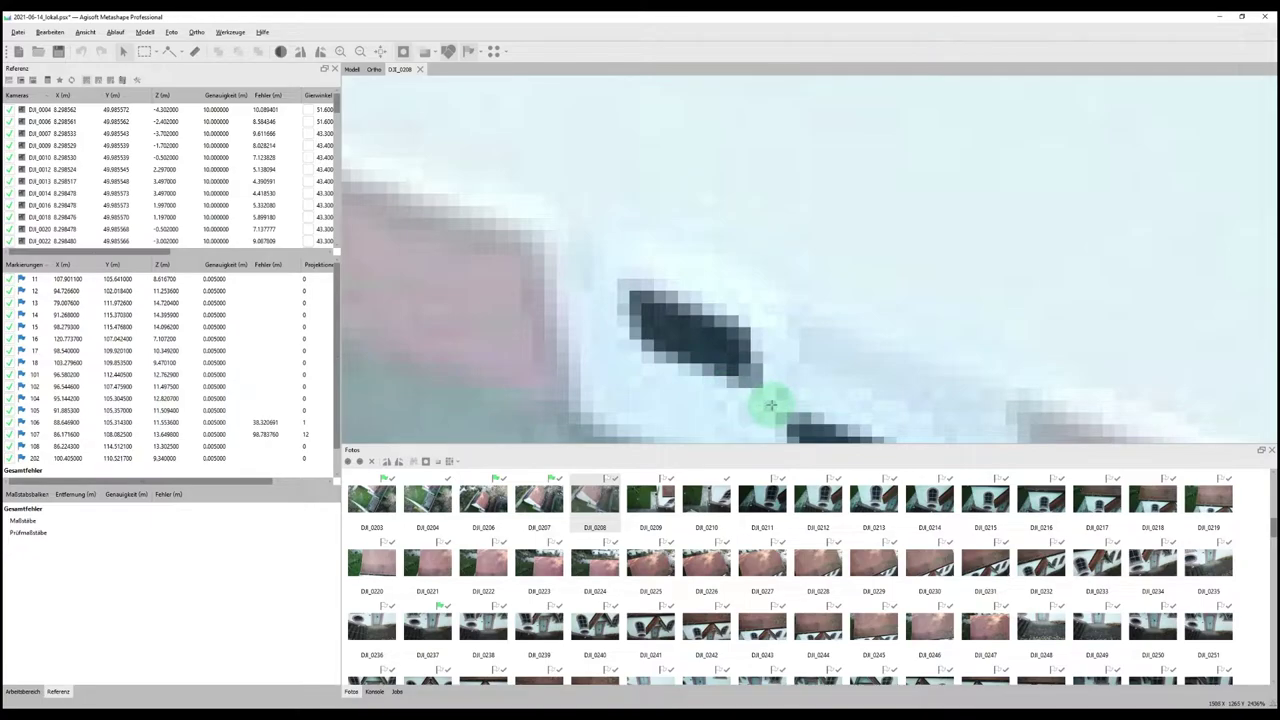
# Open photo DJI_0209 and place marker 106 at the centre of the checkerboard target beside the barred window
pyautogui.doubleClick(657, 495)
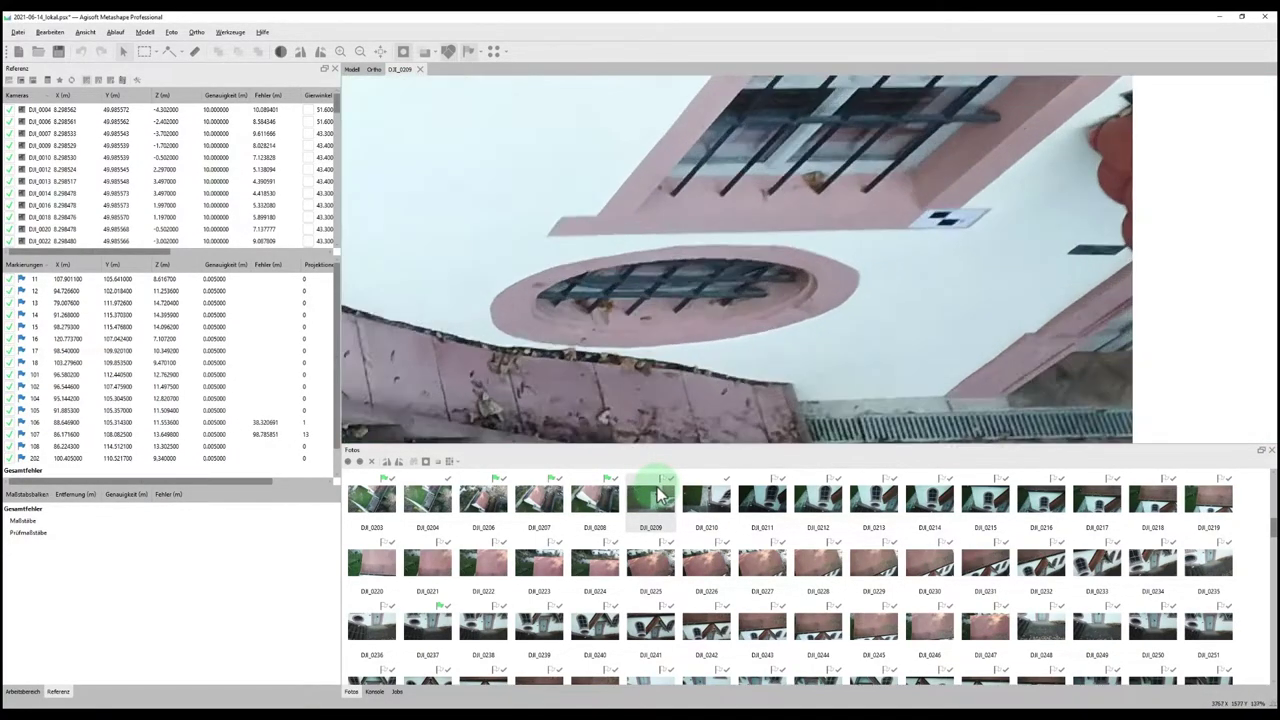
pyautogui.rightClick(950, 240)
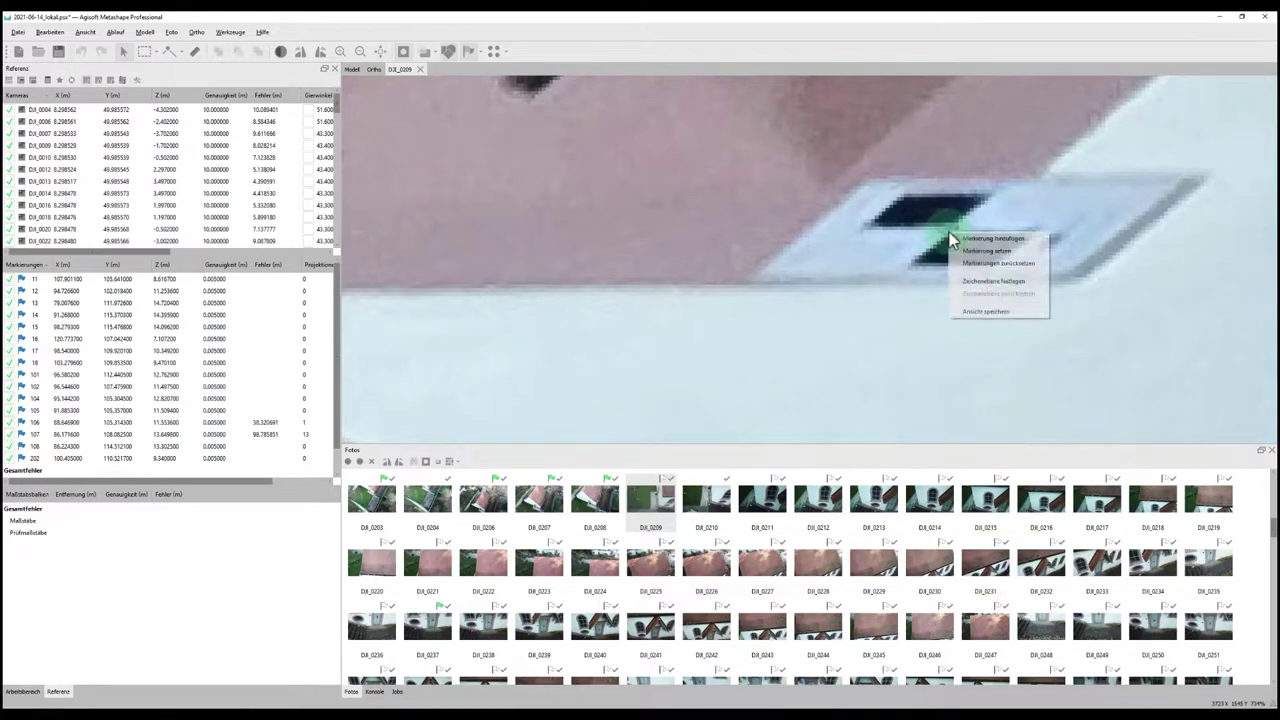
pyautogui.moveTo(985, 250)
pyautogui.click(1072, 427)
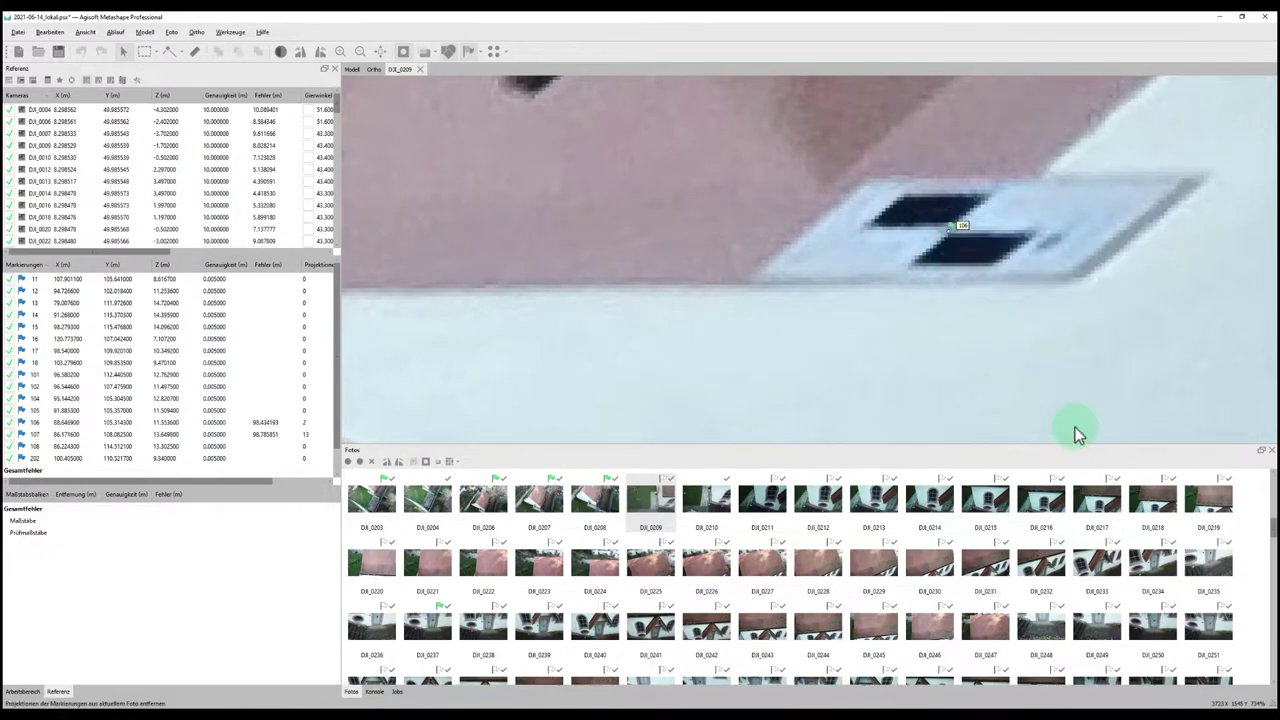
pyautogui.scroll(-6, 983, 389)
pyautogui.scroll(-2, 873, 343)
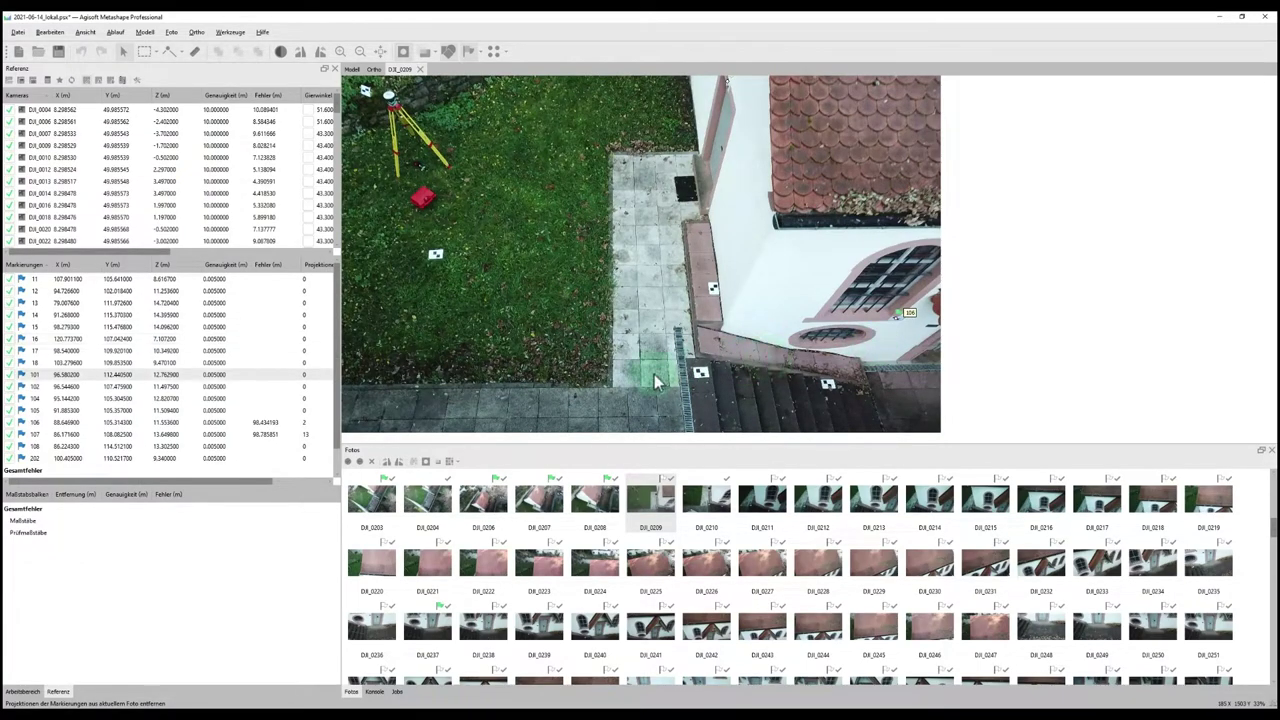
# Check the projection counts of markers 106 and 107, and consult the target placement plan in Photos for further targets
pyautogui.click(290, 433)
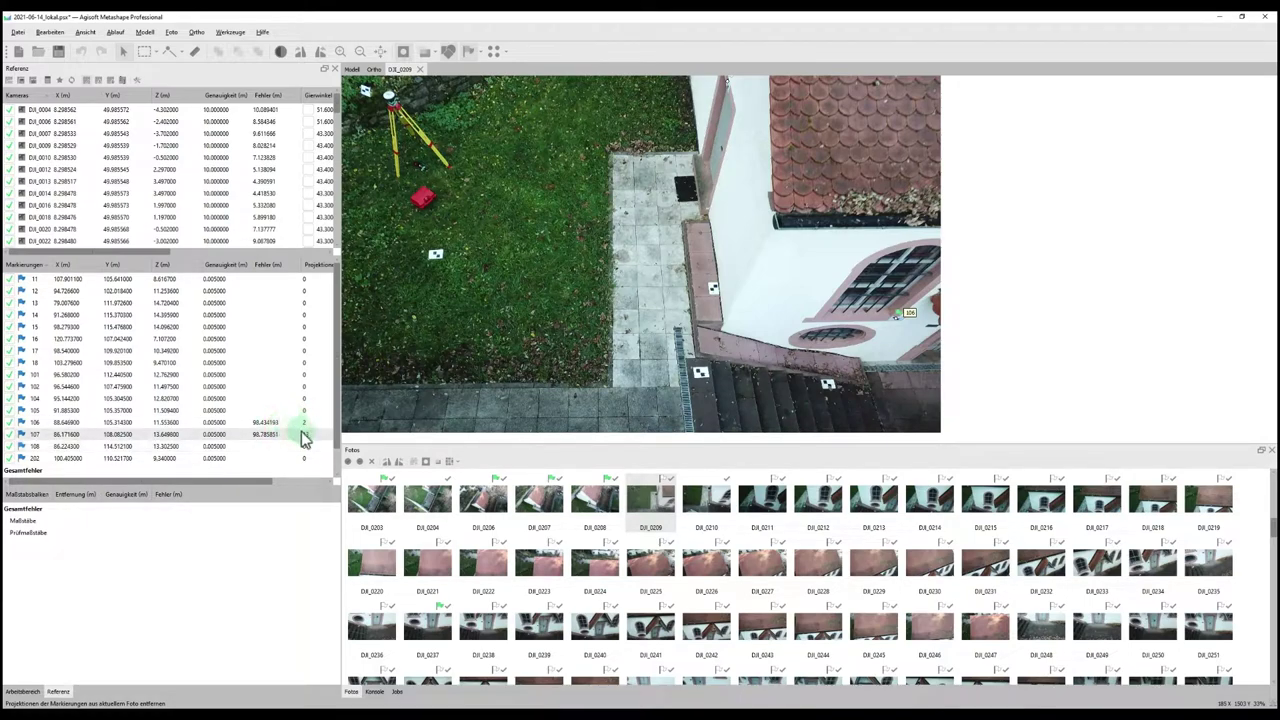
pyautogui.press('Up')
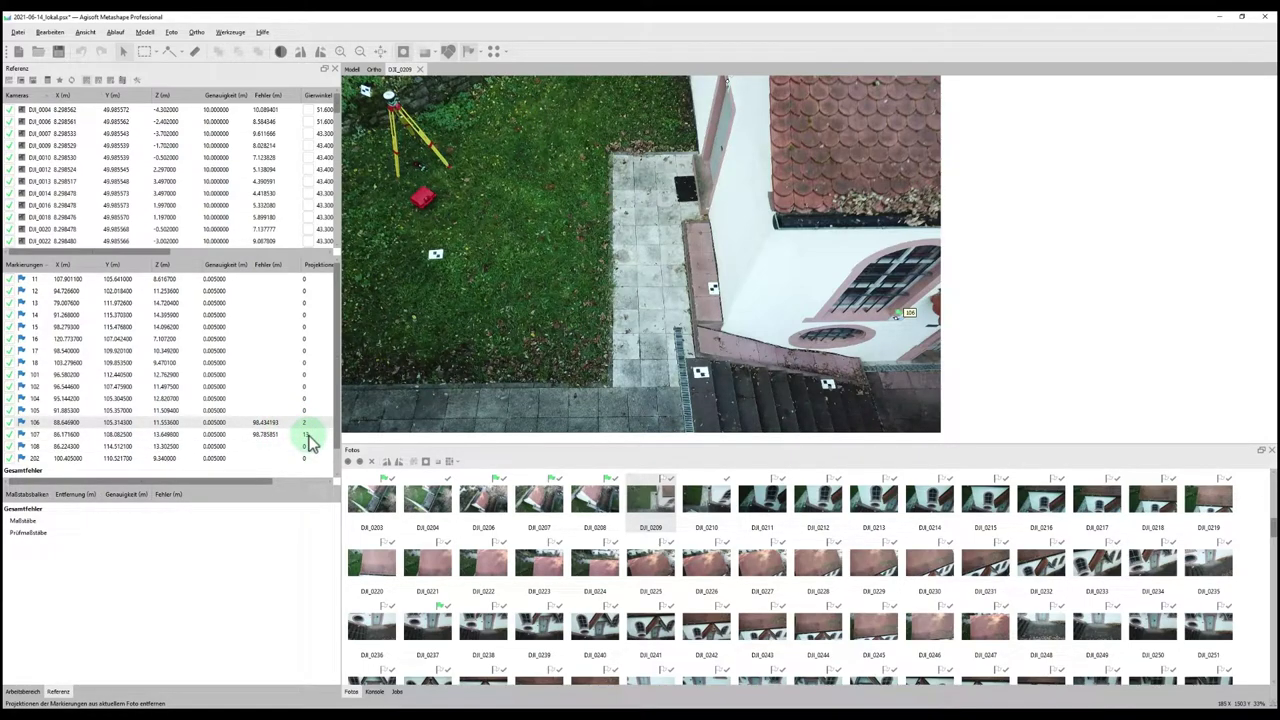
pyautogui.keyDown('ctrl'); pyautogui.click(308, 434); pyautogui.keyUp('ctrl')
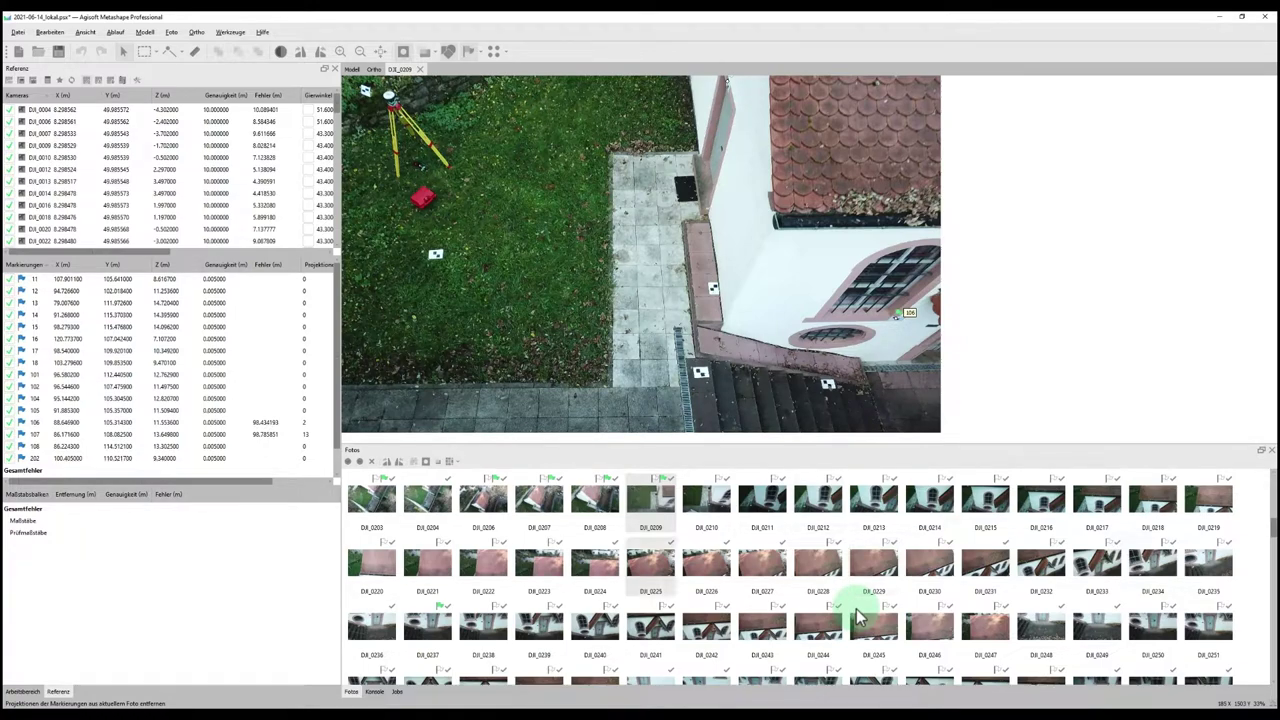
pyautogui.moveTo(600, 697)
pyautogui.click(585, 670)
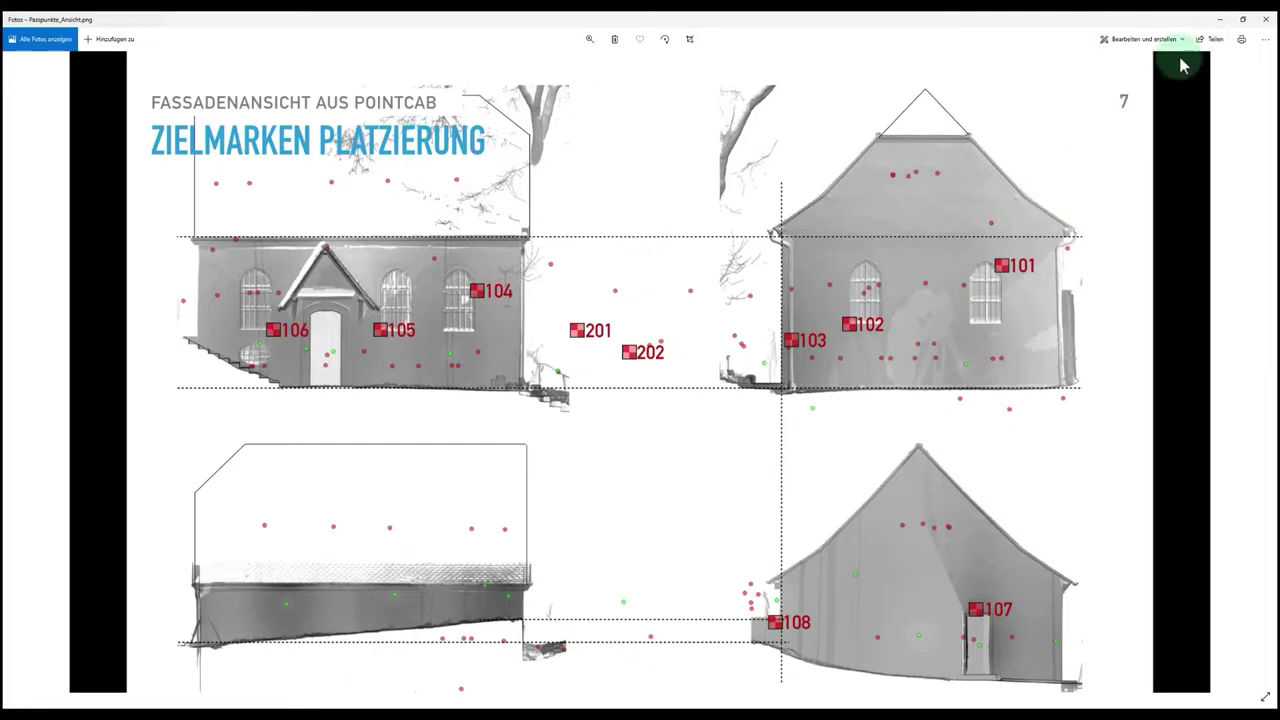
pyautogui.click(1219, 21)
# Open gable photo DJI_0409 and place marker 101 at the centre of the target on the right window's frame
pyautogui.scroll(-3, 894, 471)
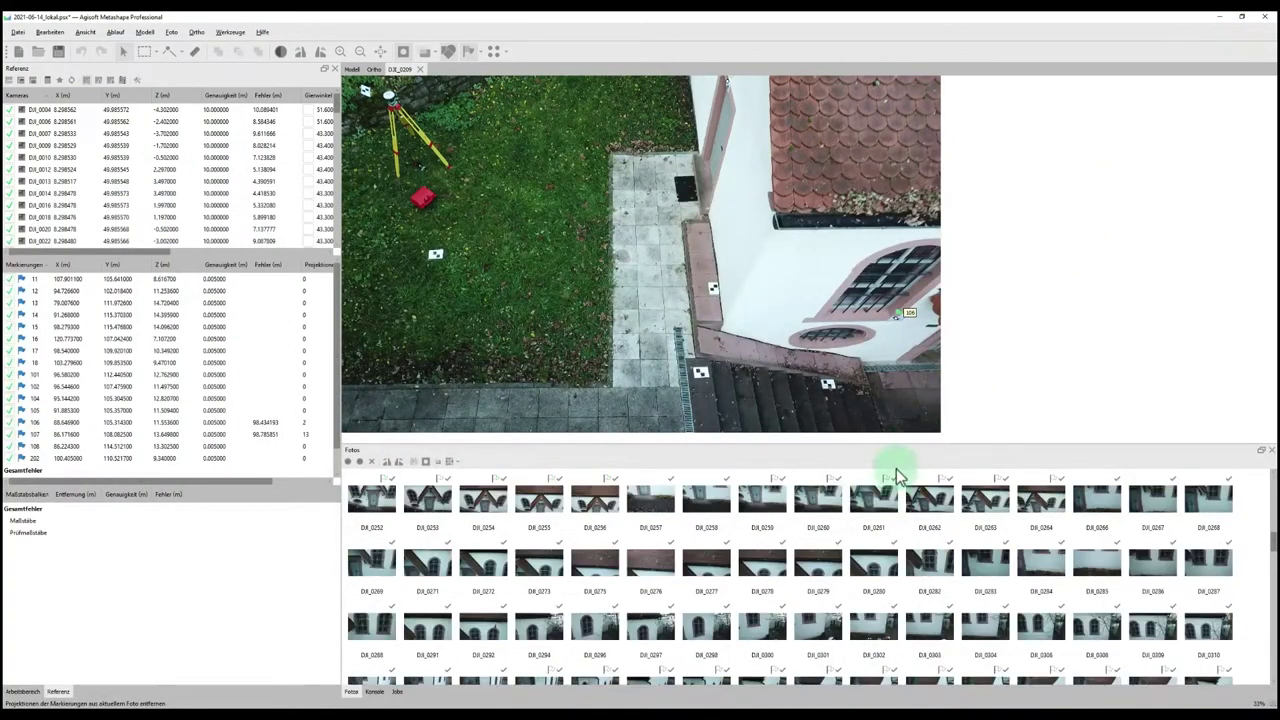
pyautogui.scroll(-7, 780, 640)
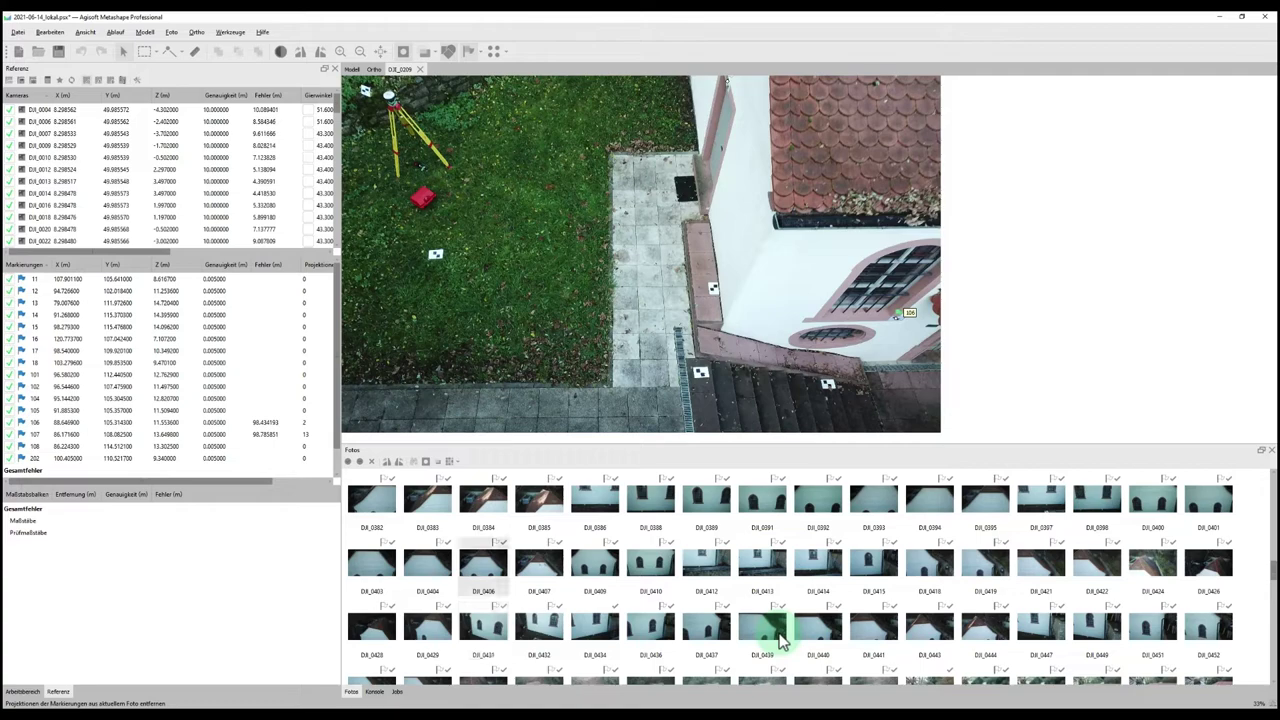
pyautogui.doubleClick(600, 564)
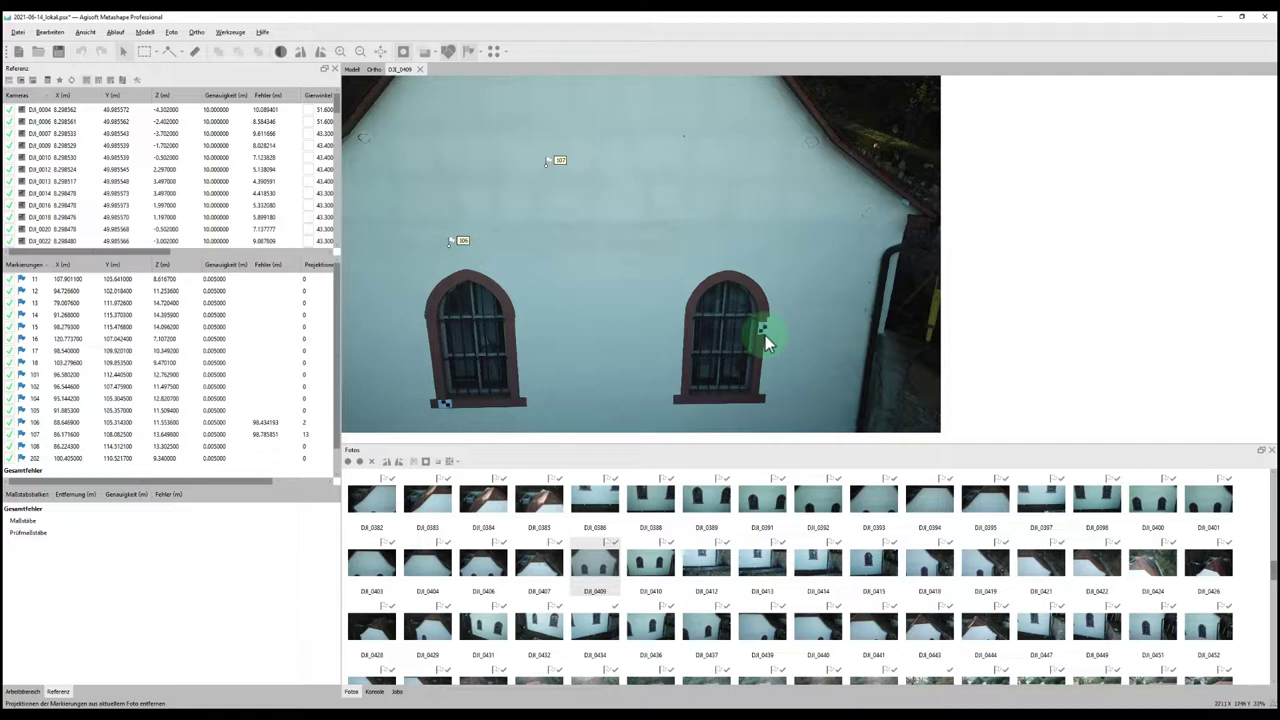
pyautogui.scroll(10, 762, 330)
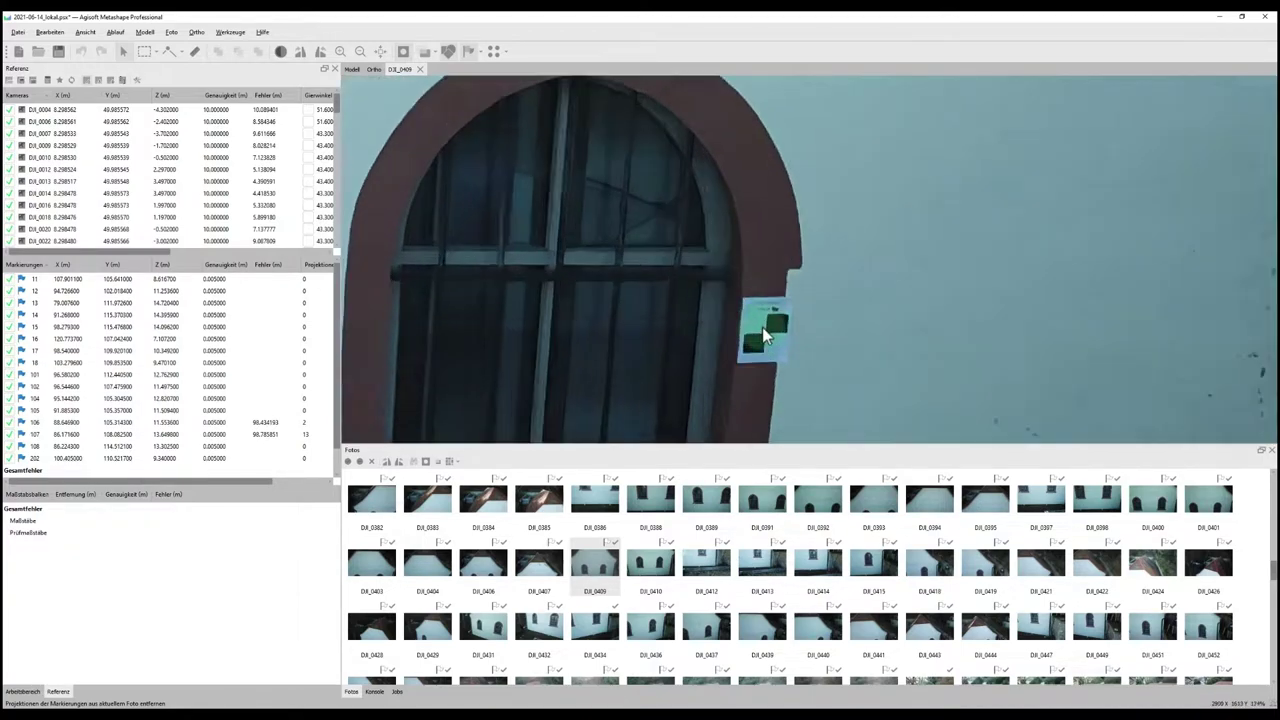
pyautogui.rightClick(774, 344)
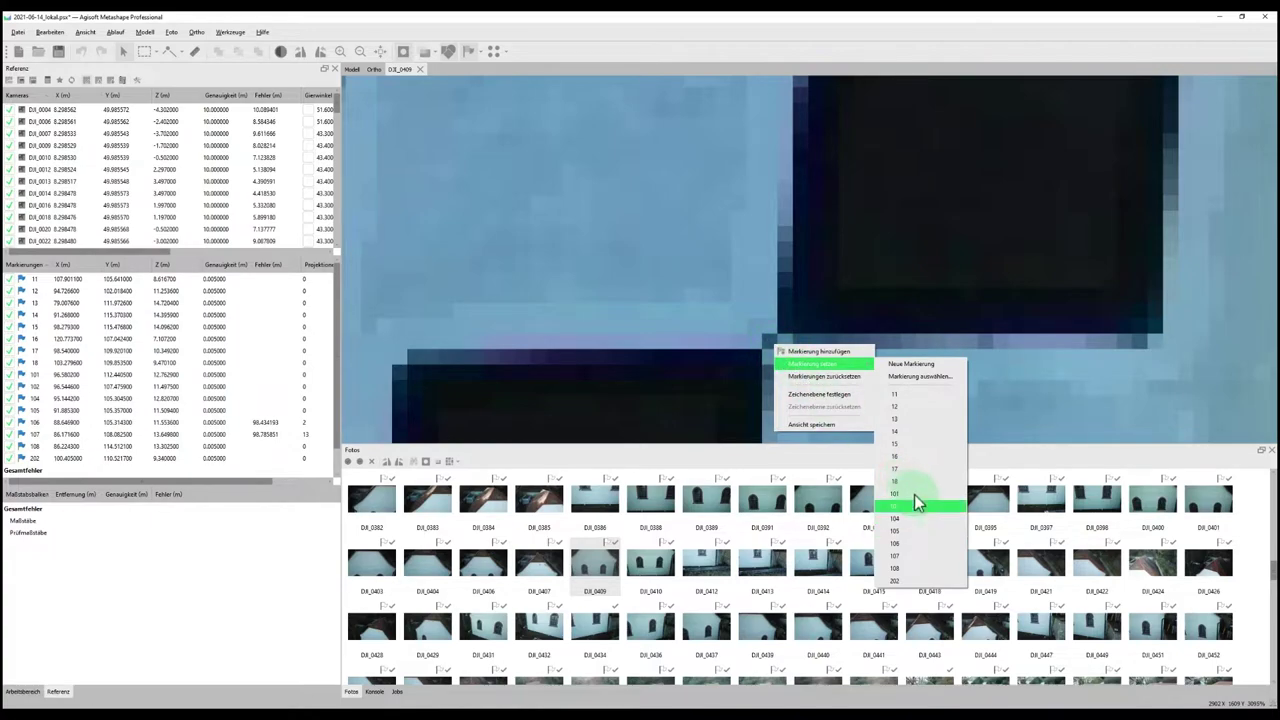
pyautogui.click(914, 494)
pyautogui.scroll(-5, 814, 375)
pyautogui.scroll(-10, 814, 375)
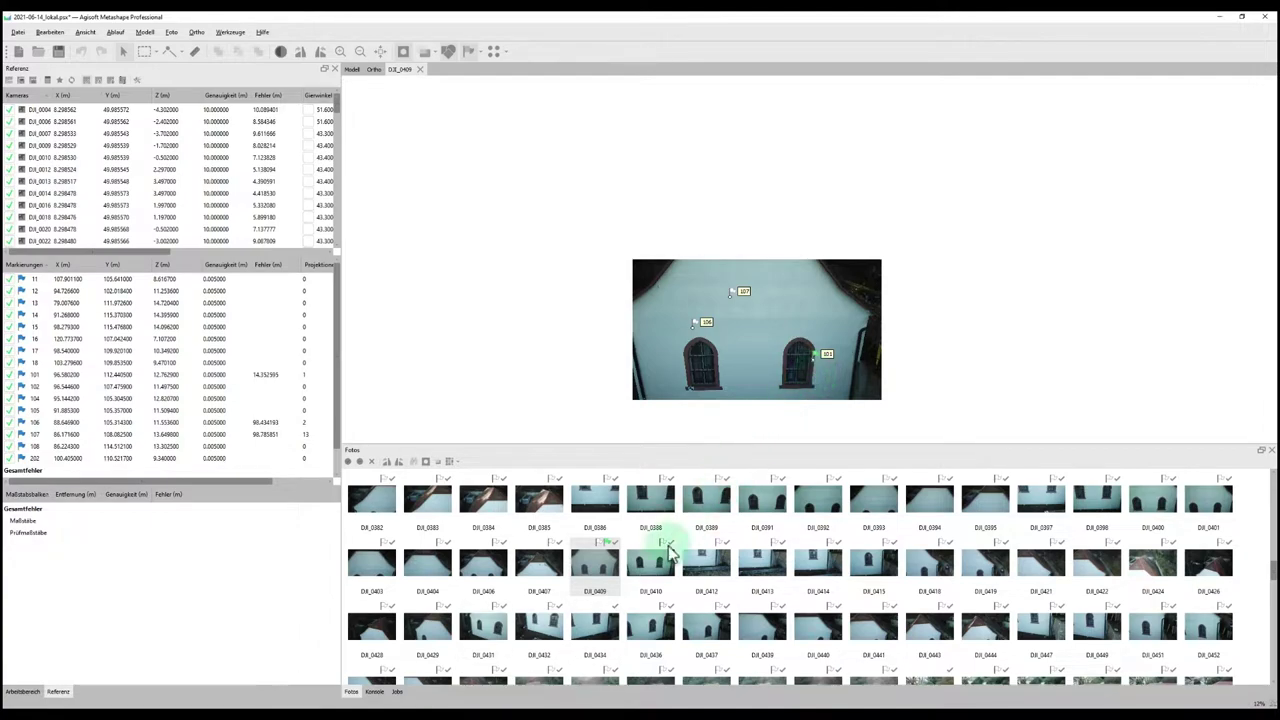
# Consult the target placement plan in Photos, and place marker 102 at the centre of the left window's sill target in photo DJI_0409
pyautogui.moveTo(555, 700)
pyautogui.click(563, 663)
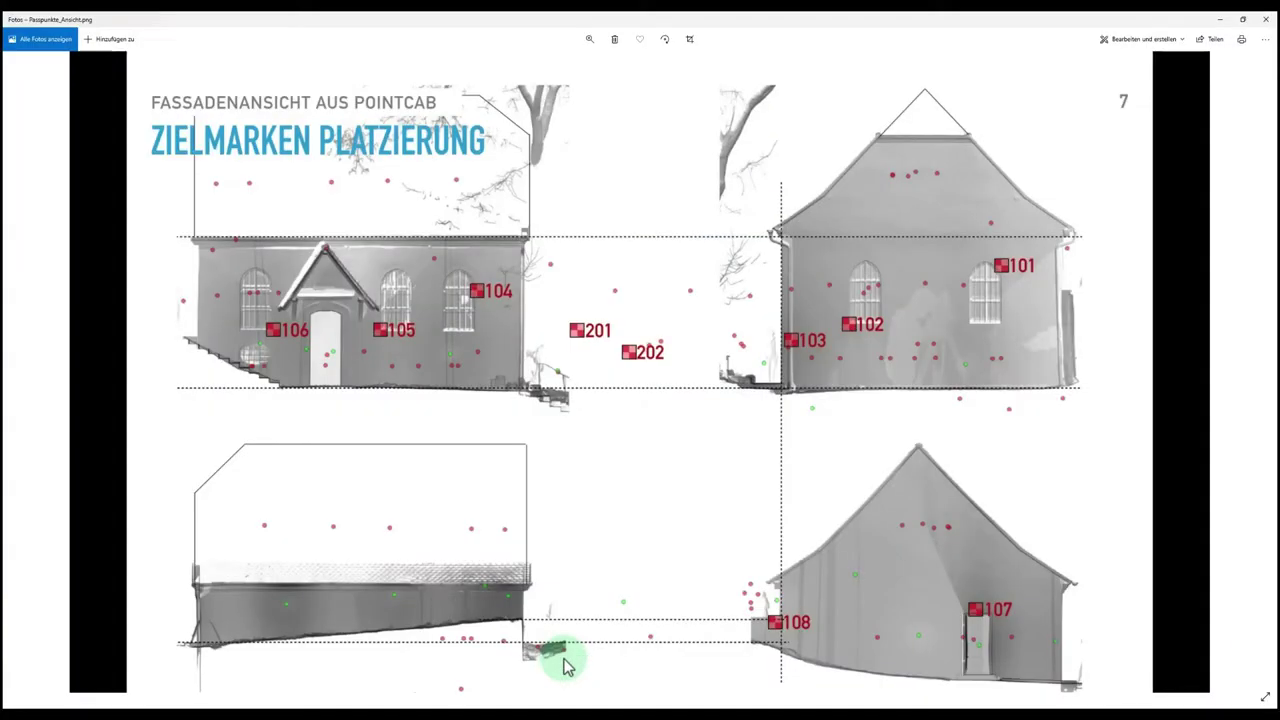
pyautogui.click(1219, 19)
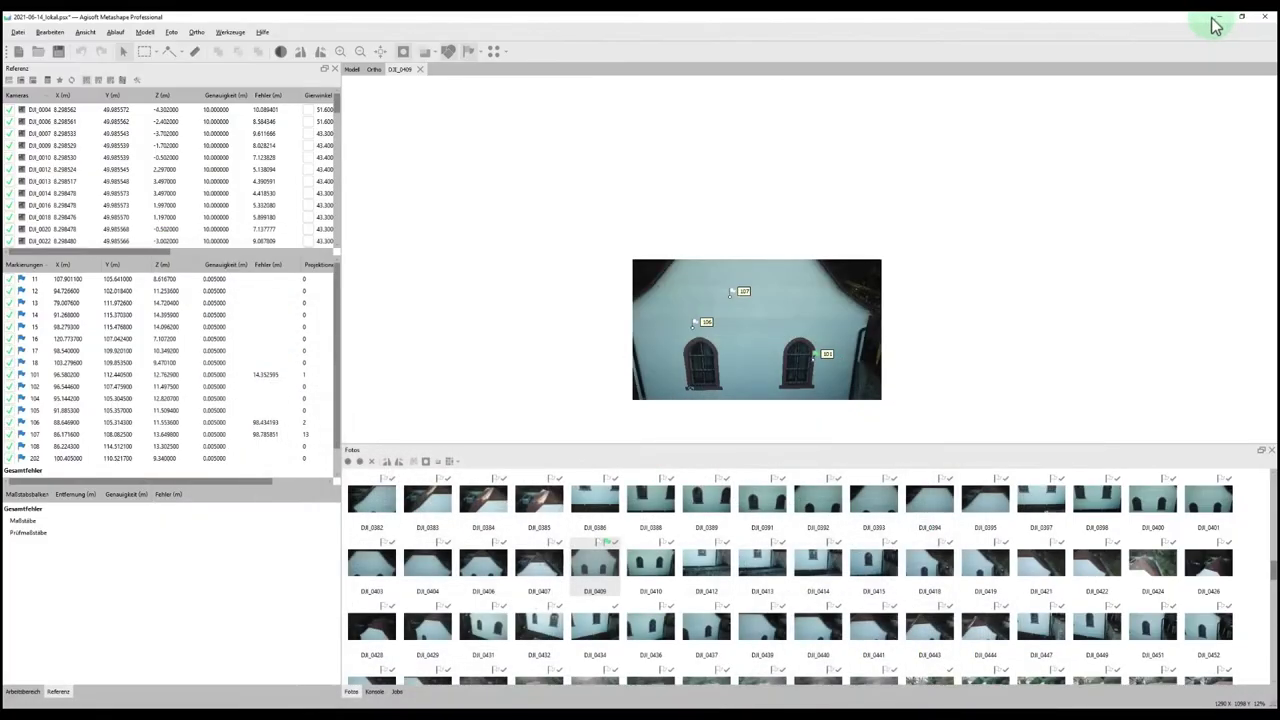
pyautogui.scroll(10, 953, 244)
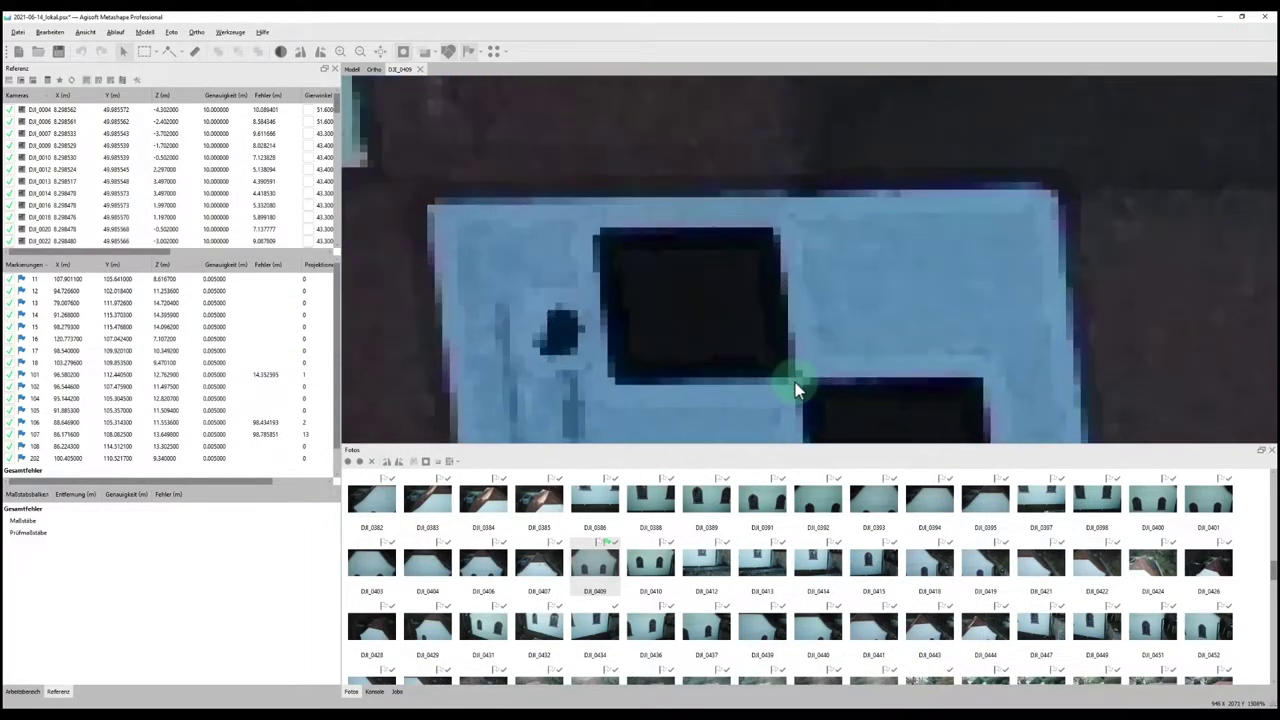
pyautogui.rightClick(795, 382)
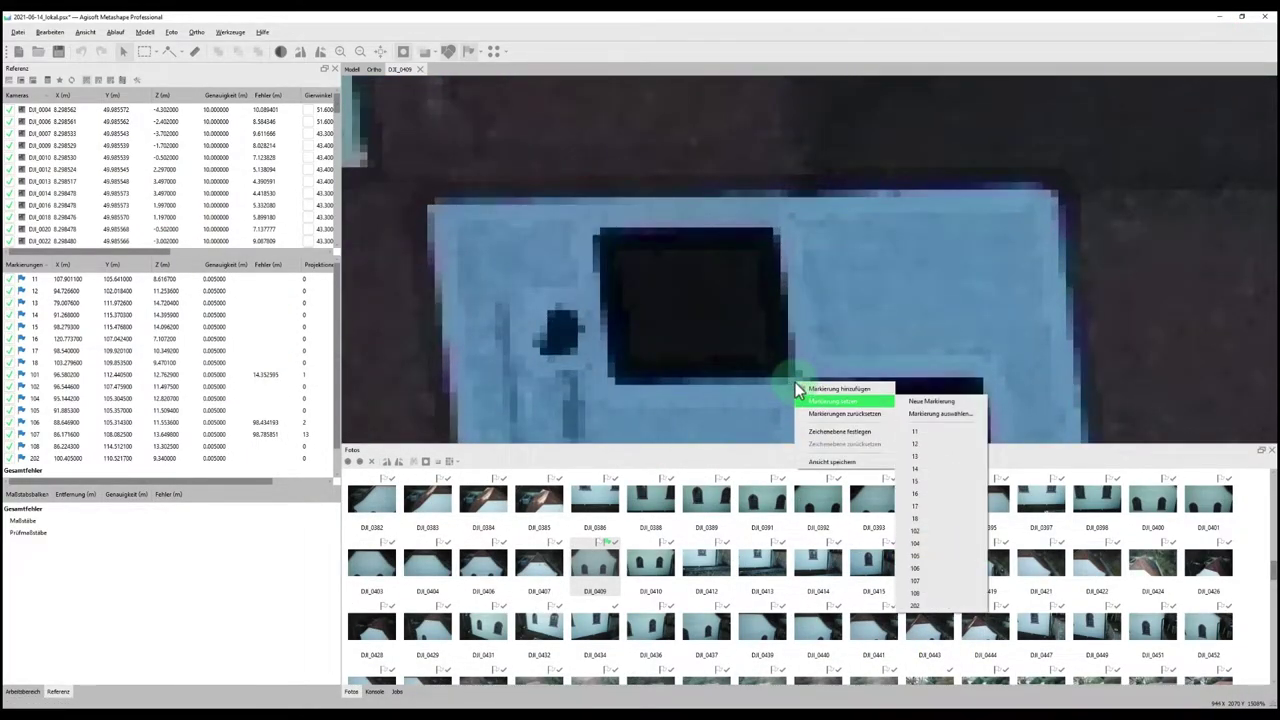
pyautogui.click(928, 541)
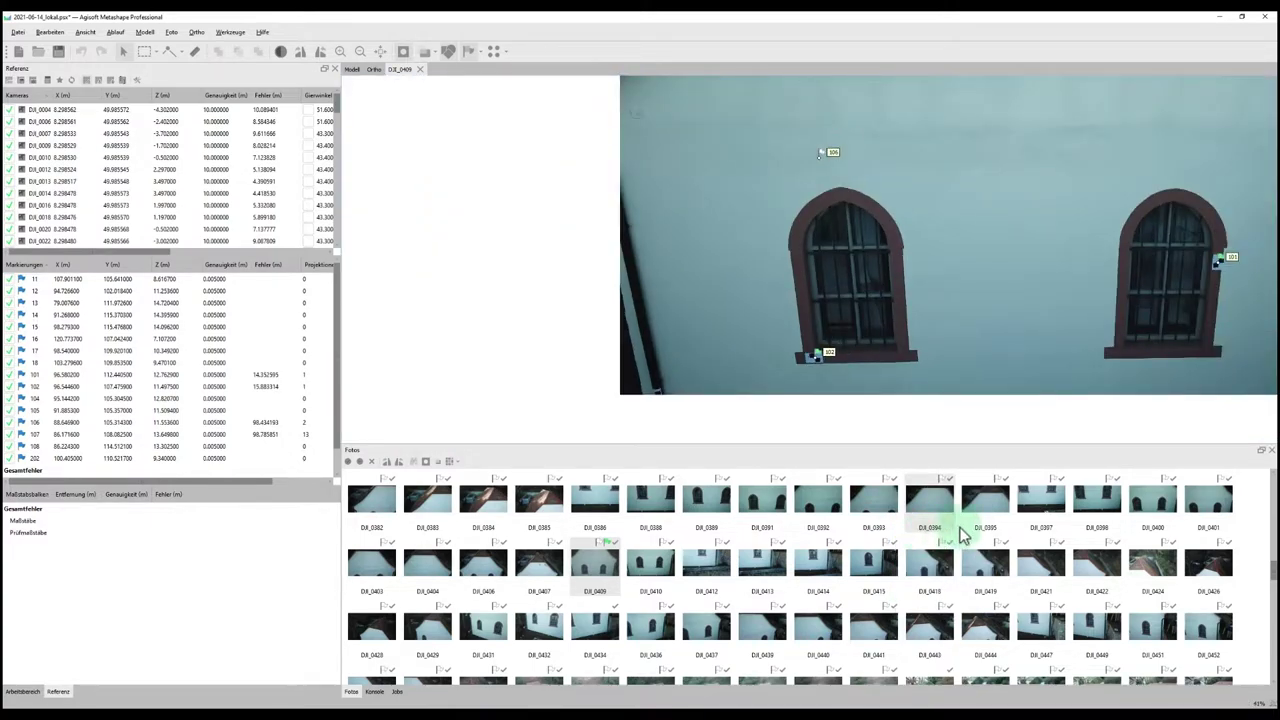
# Open photo DJI_0398 and place marker 101 at the centre of the checkerboard target on the right window's frame
pyautogui.doubleClick(1031, 514)
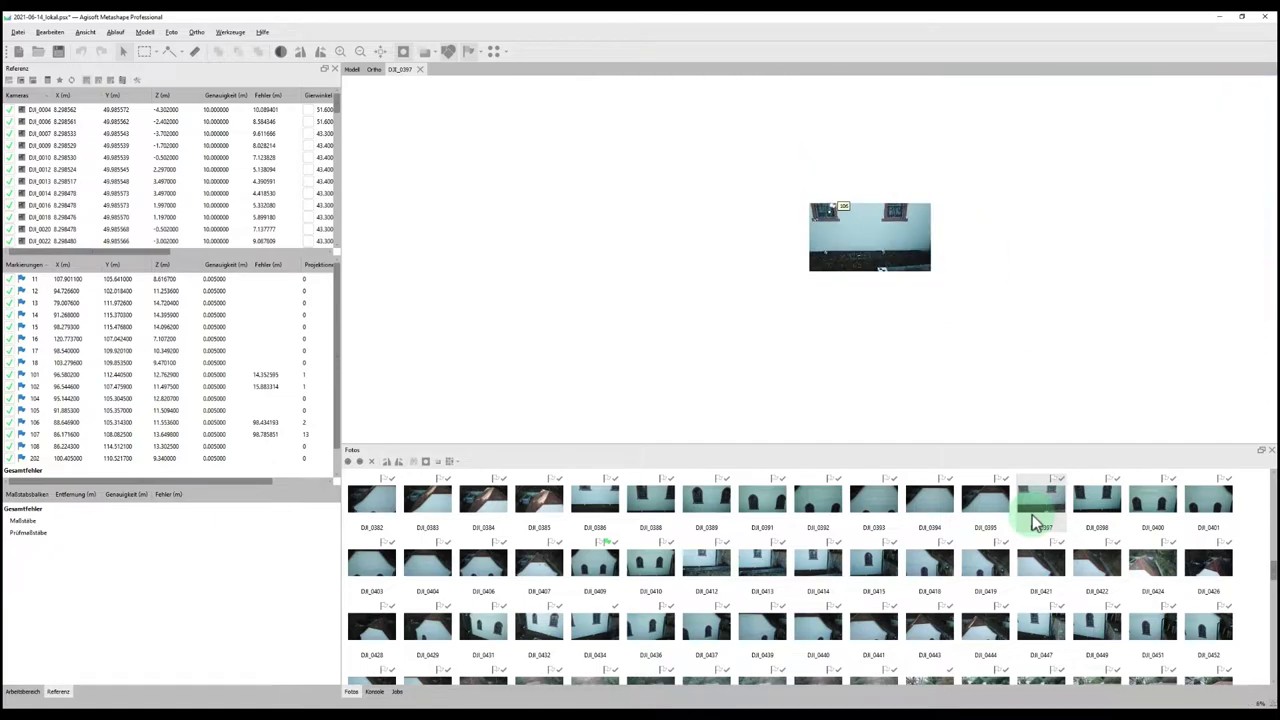
pyautogui.scroll(-2, 842, 294)
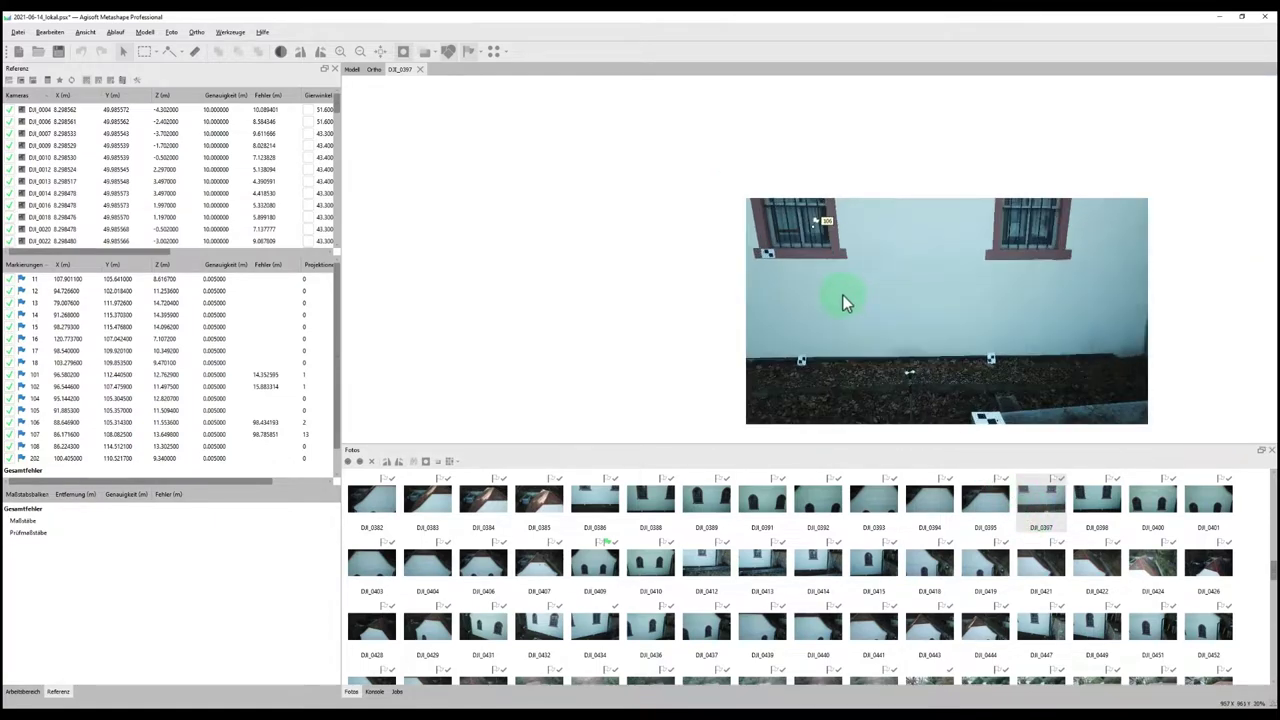
pyautogui.doubleClick(1094, 490)
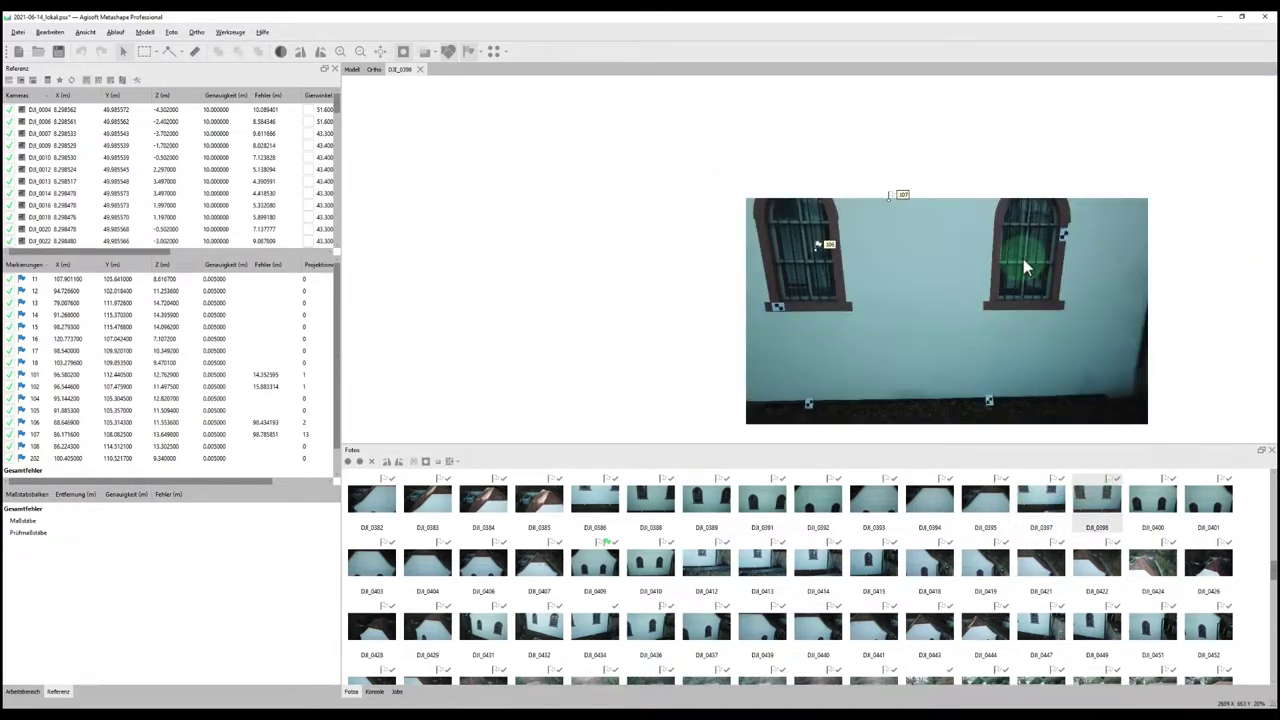
pyautogui.scroll(6, 1048, 256)
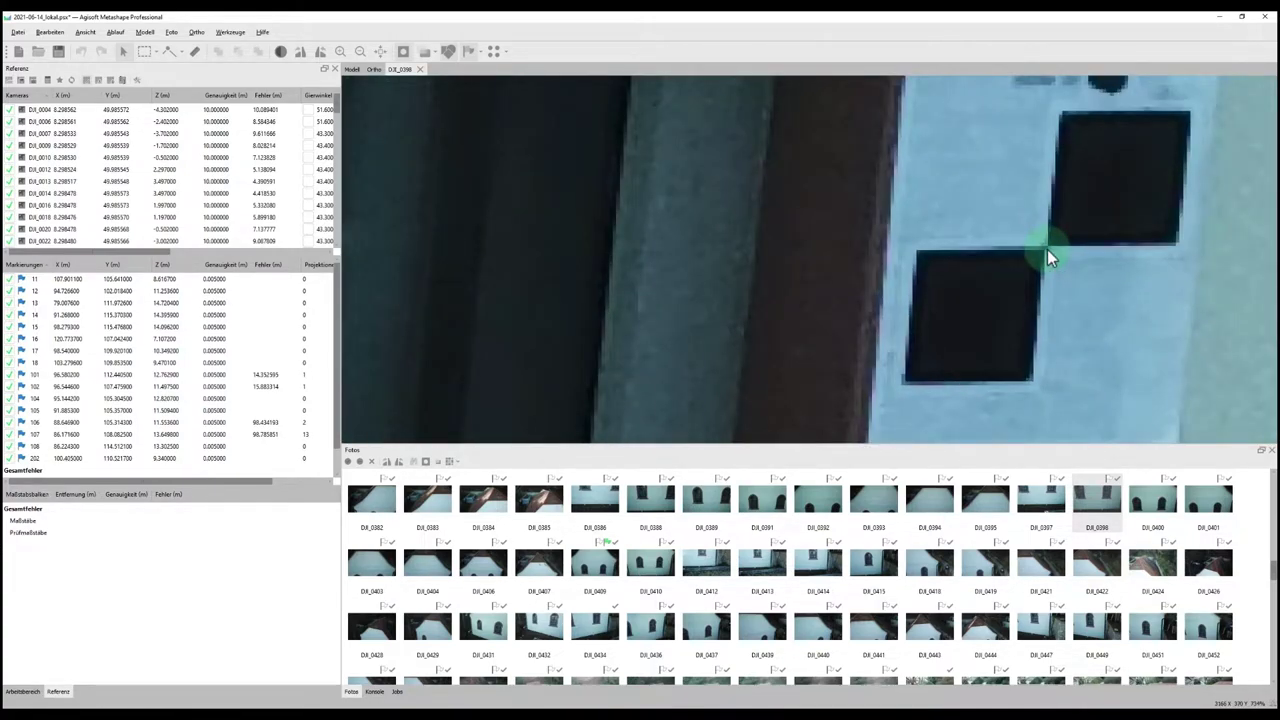
pyautogui.rightClick(1047, 252)
pyautogui.moveTo(1068, 270)
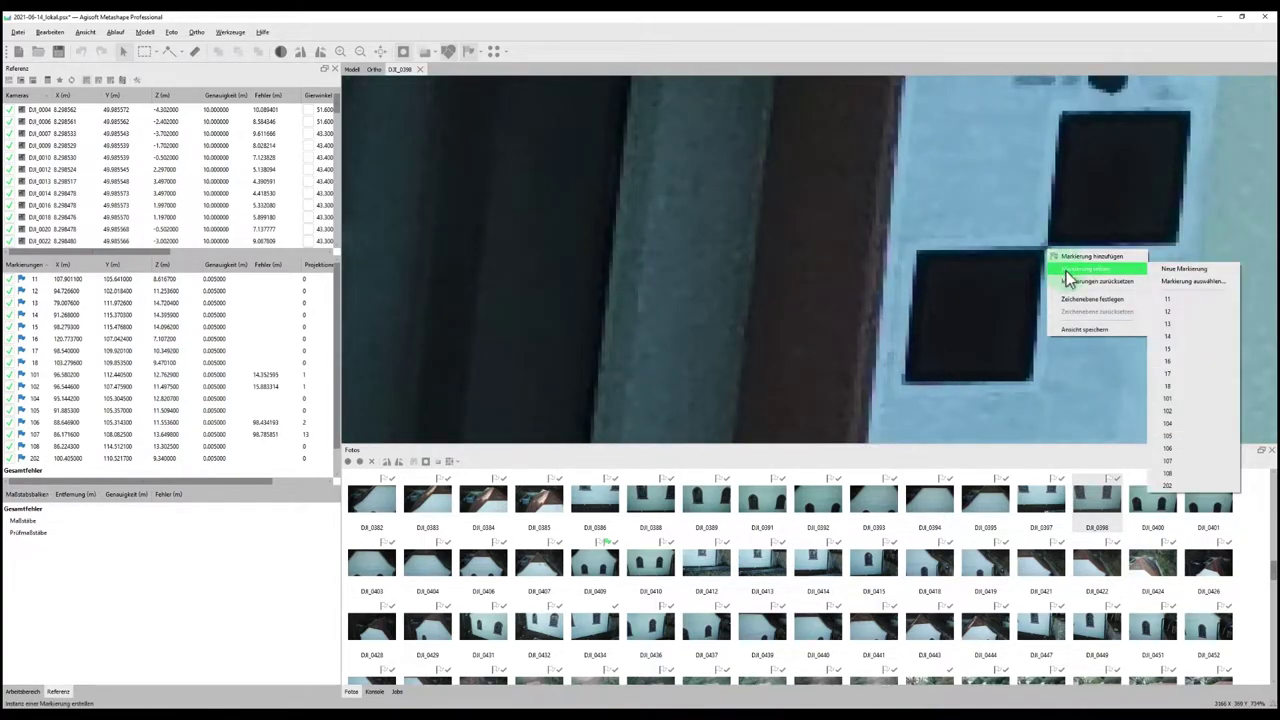
pyautogui.click(1177, 399)
# Place marker 102 at the centre of the target on the left window's sill in photo DJI_0398
pyautogui.scroll(-6, 1177, 399)
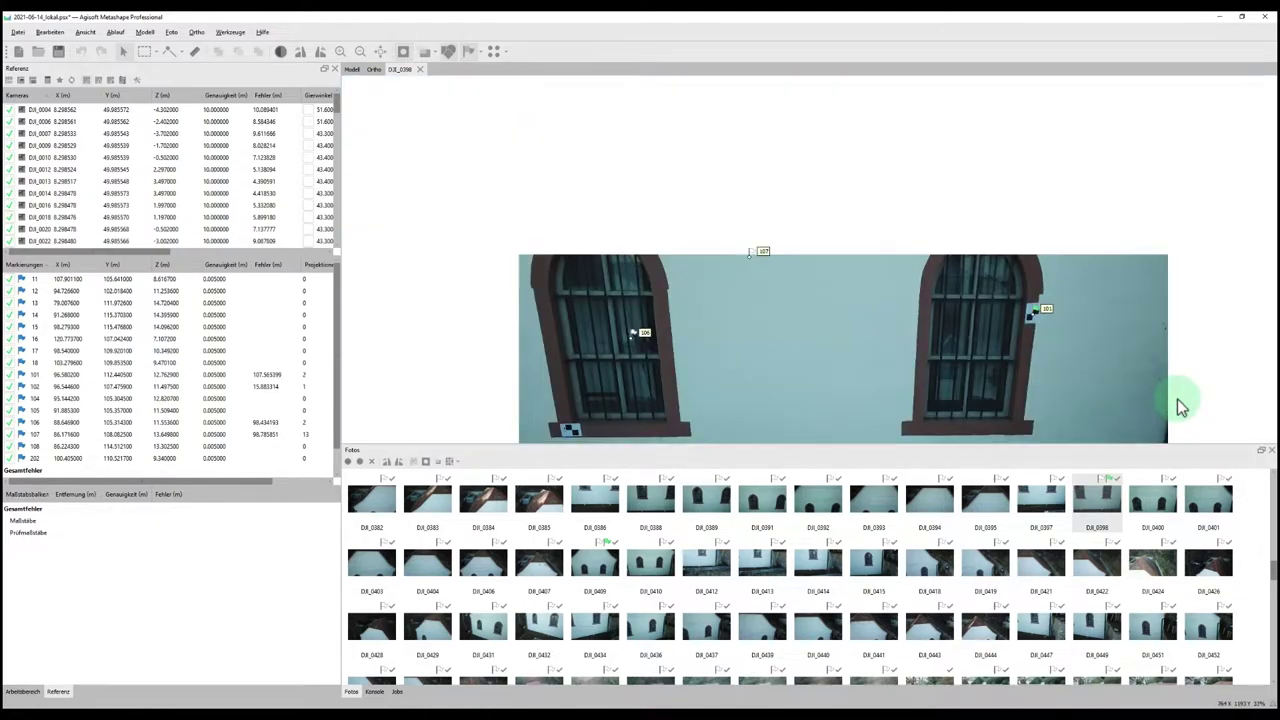
pyautogui.scroll(6, 1177, 399)
pyautogui.rightClick(651, 374)
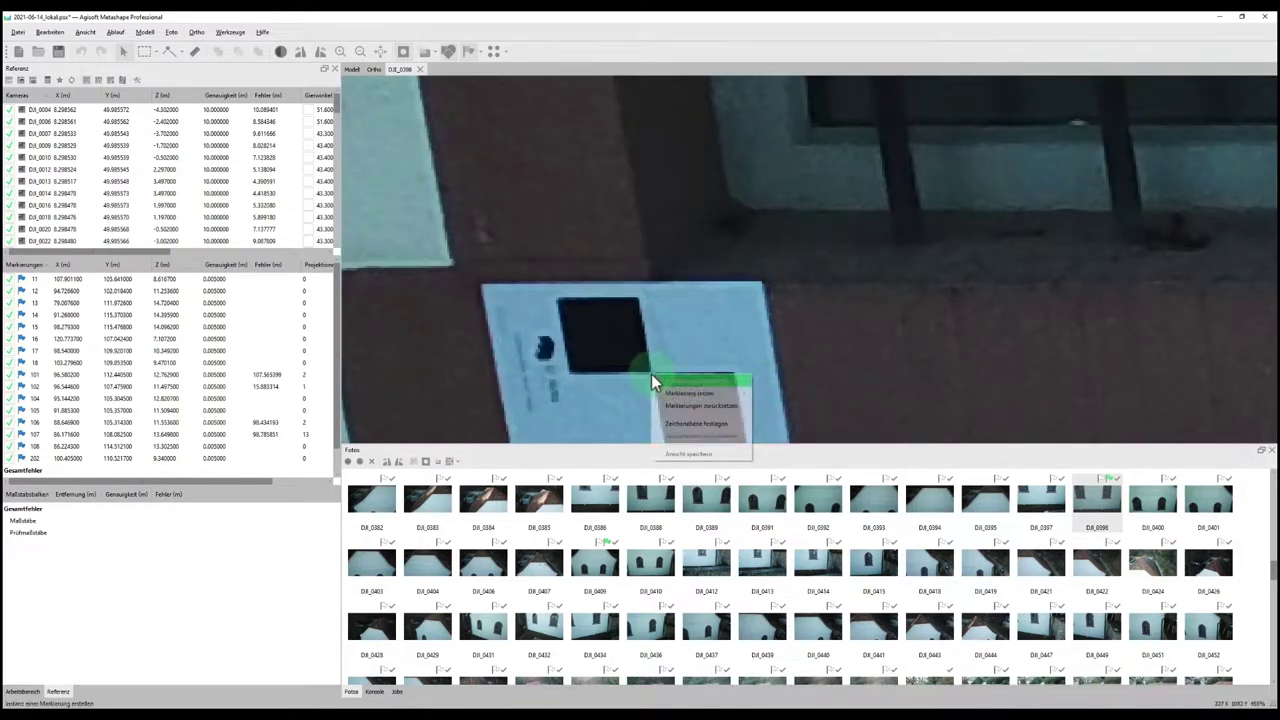
pyautogui.moveTo(690, 393)
pyautogui.click(787, 521)
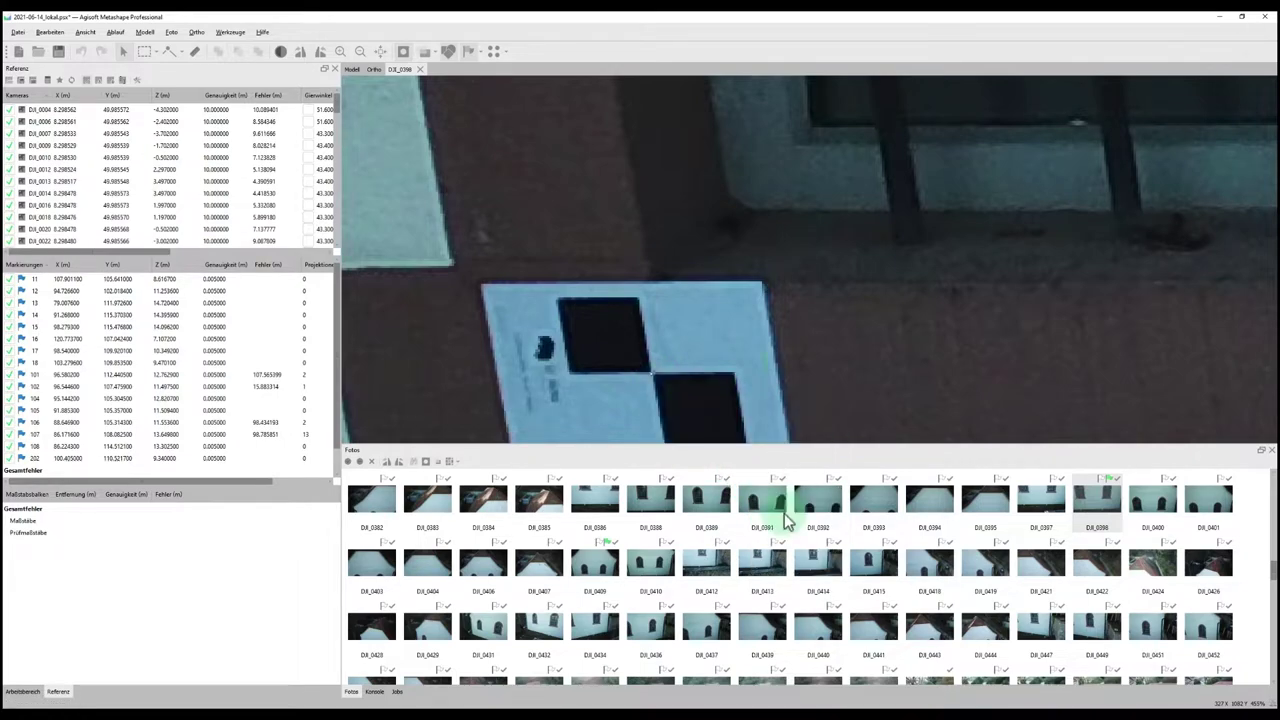
pyautogui.scroll(-6, 786, 357)
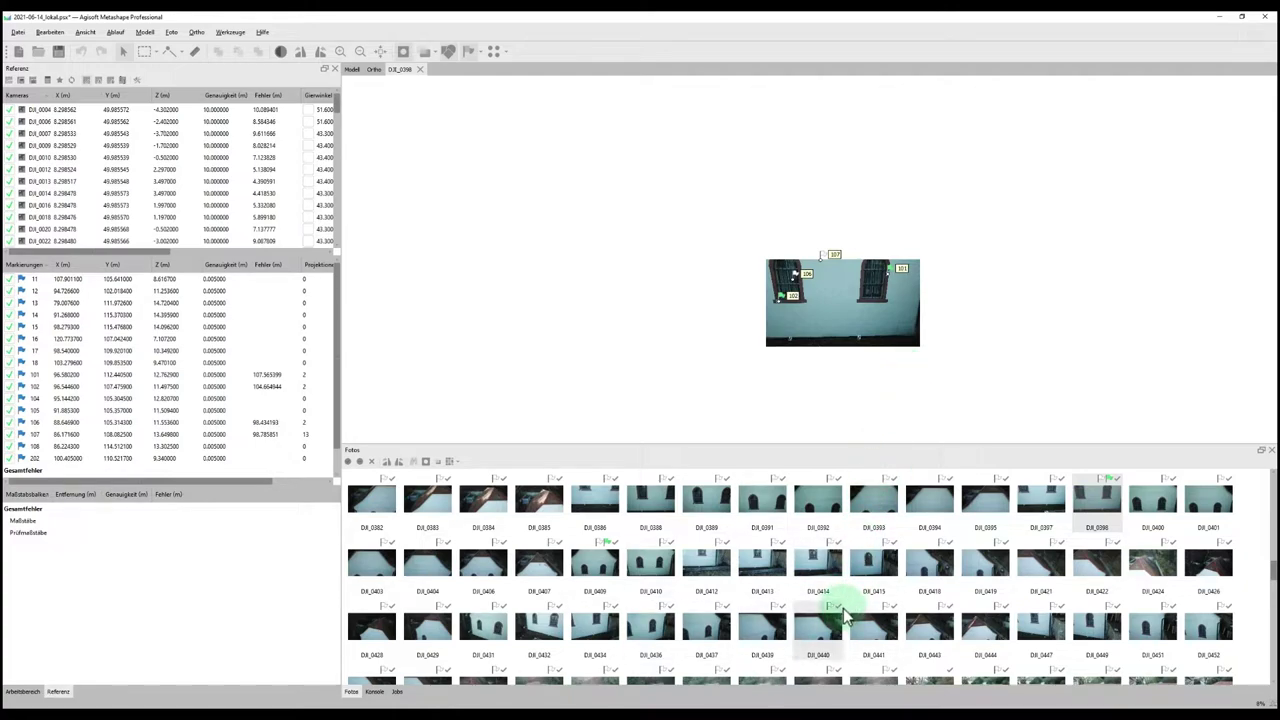
# Move marker 101 to the centre of the window-frame target in photos DJI_0418 and DJI_0419
pyautogui.doubleClick(945, 575)
pyautogui.scroll(6, 800, 420)
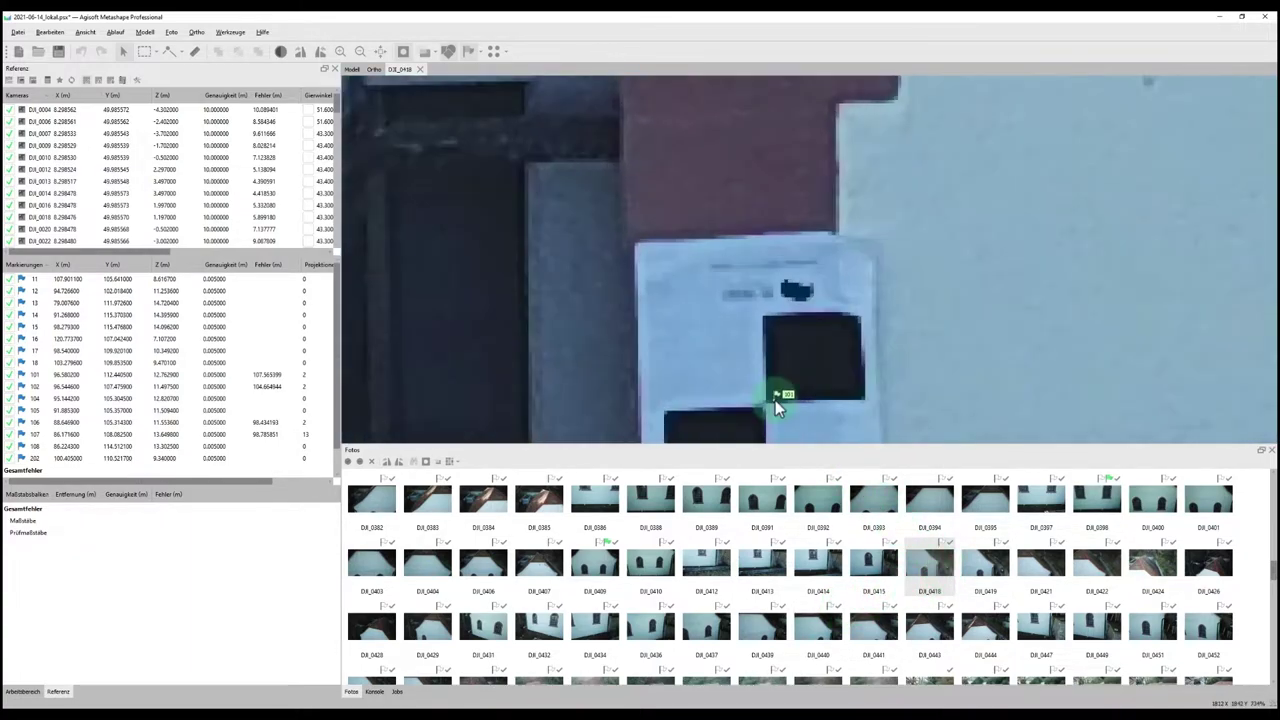
pyautogui.moveTo(778, 401); pyautogui.dragTo(762, 403)
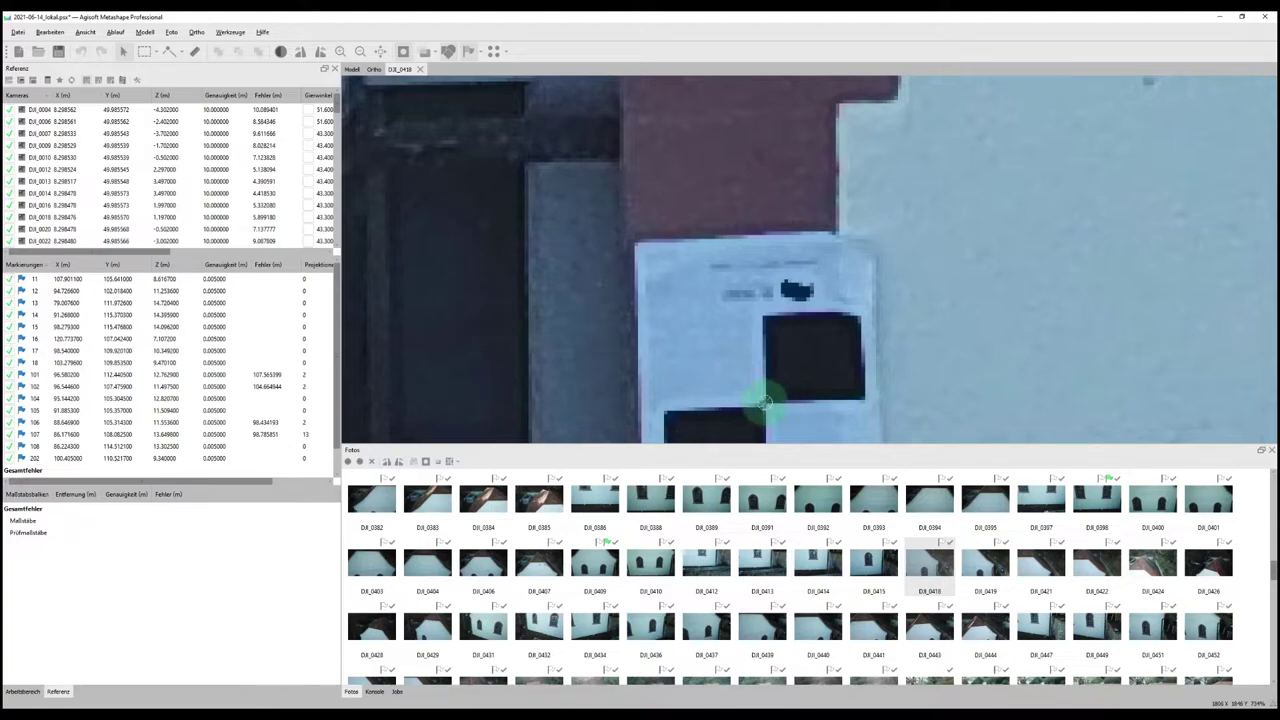
pyautogui.scroll(-6, 765, 403)
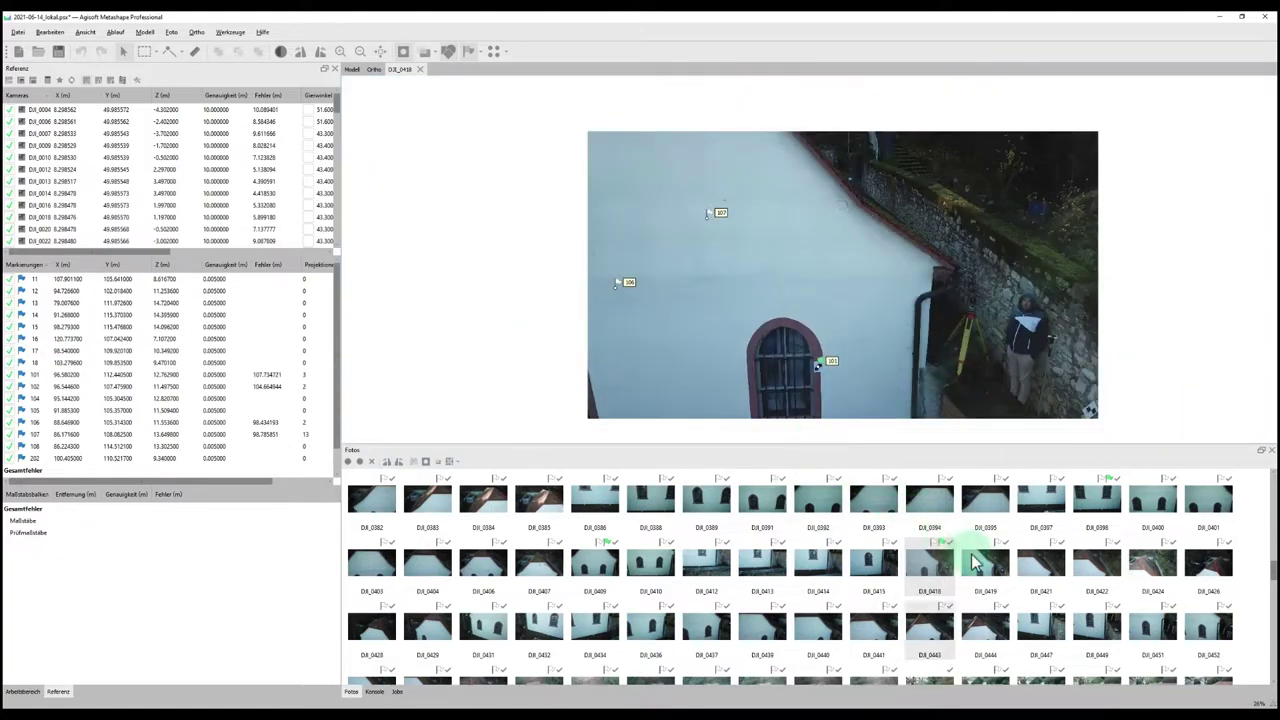
pyautogui.doubleClick(985, 565)
pyautogui.scroll(8, 1026, 204)
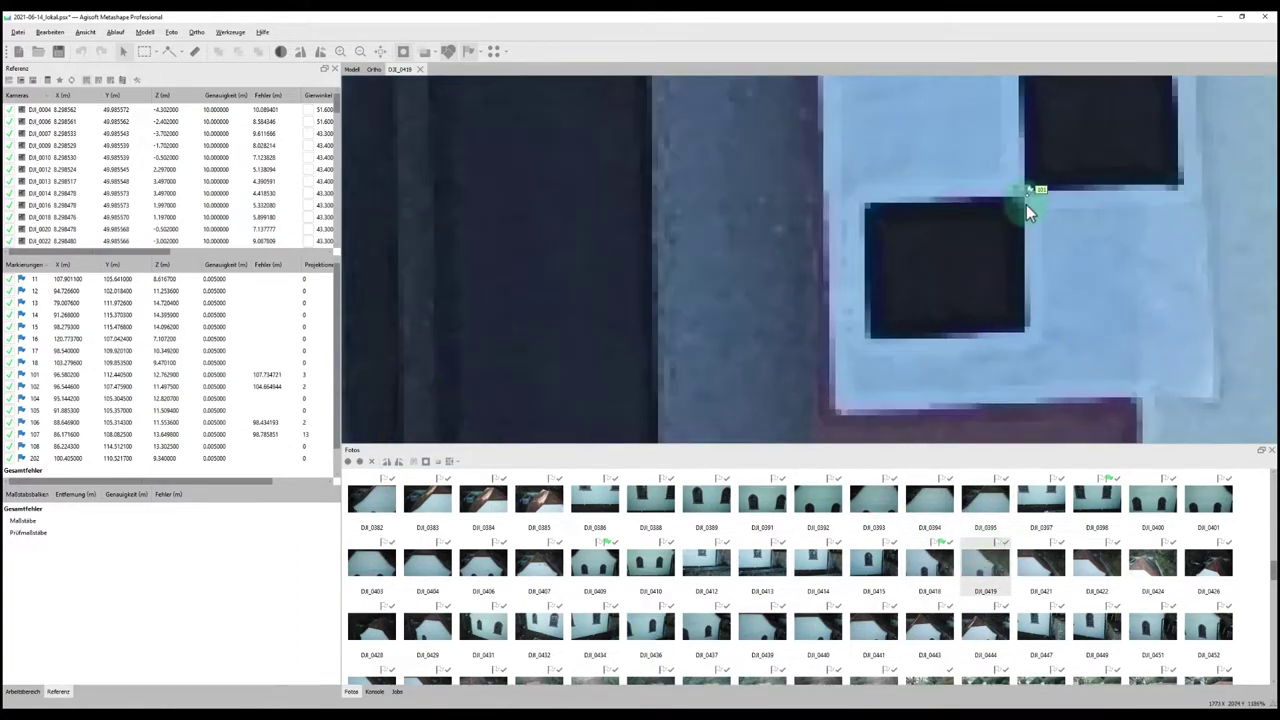
pyautogui.moveTo(1027, 197); pyautogui.dragTo(1024, 196)
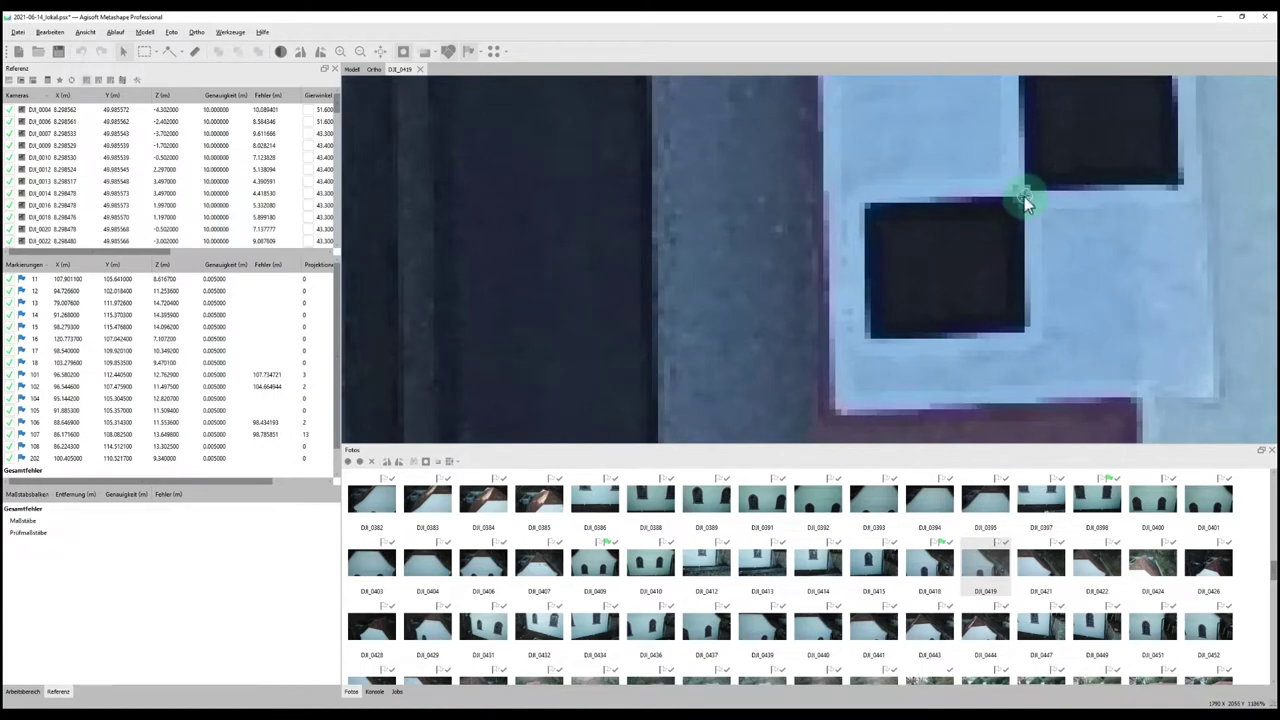
pyautogui.scroll(-8, 1024, 196)
# Look through the following gable photos for visible targets, and move marker 102 to the centre of the window-sill target in photo DJI_0432
pyautogui.doubleClick(1040, 570)
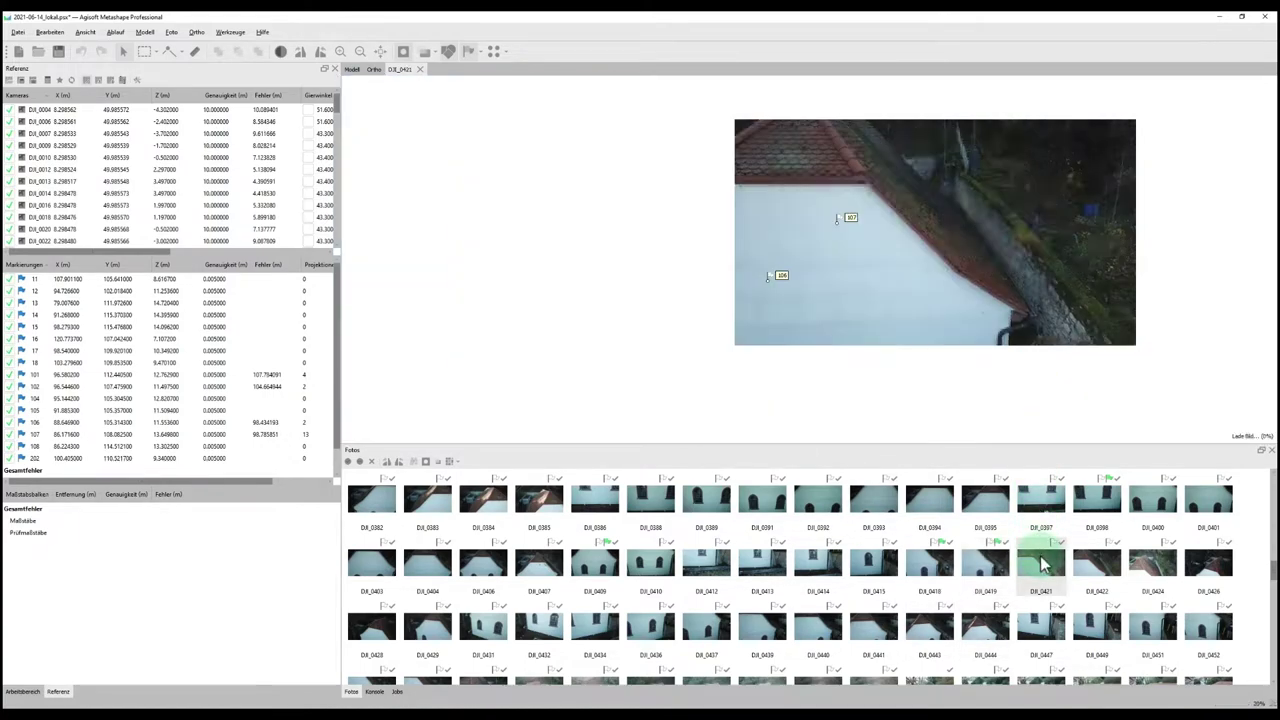
pyautogui.doubleClick(1095, 575)
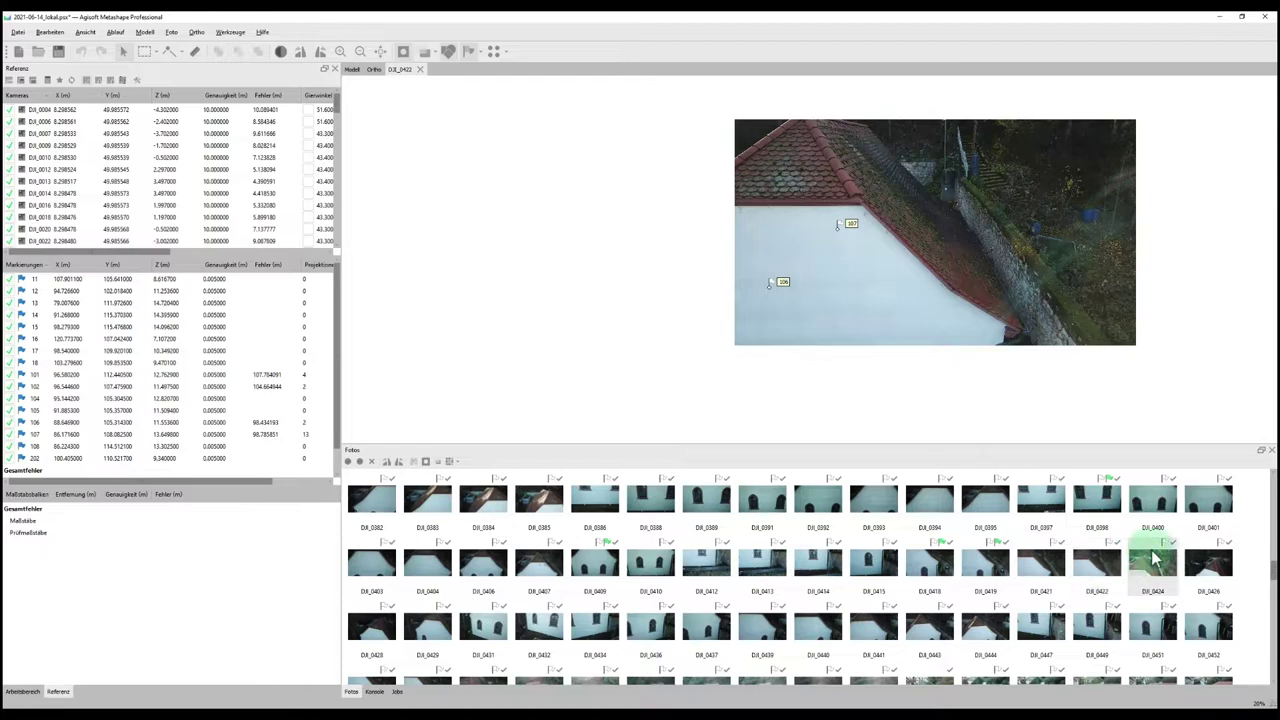
pyautogui.doubleClick(1153, 562)
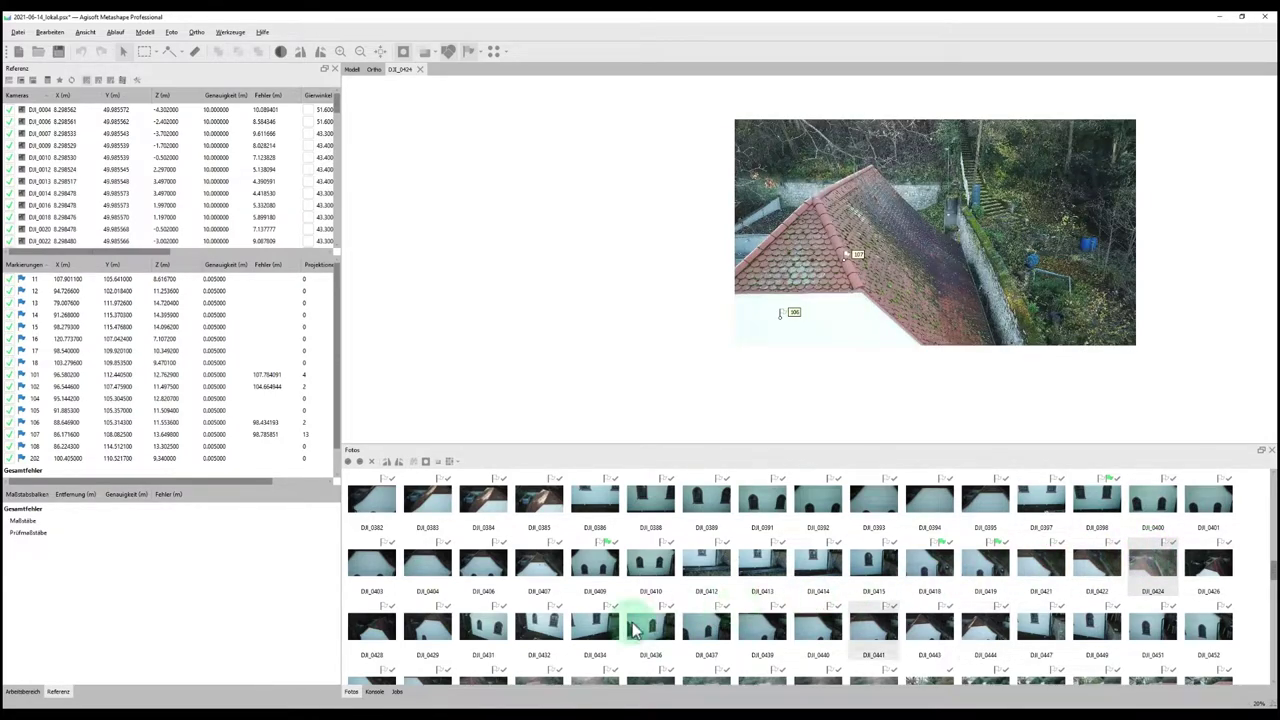
pyautogui.doubleClick(539, 626)
pyautogui.scroll(5, 800, 248)
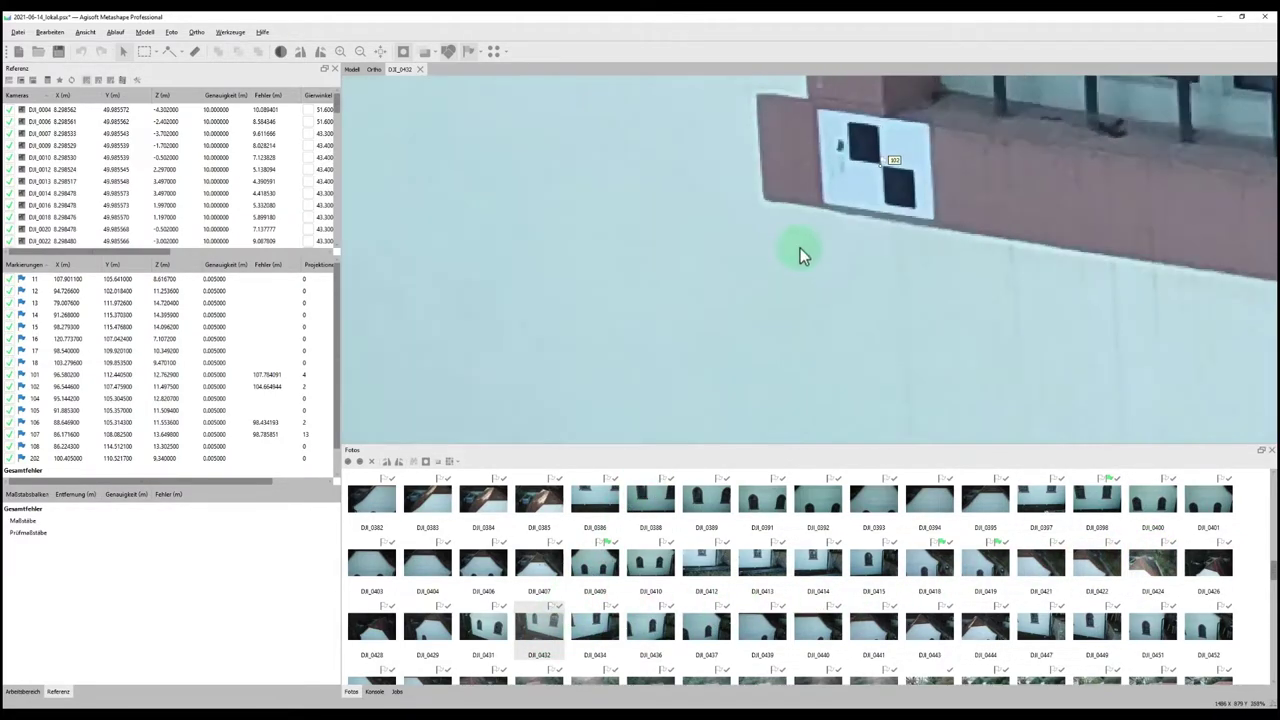
pyautogui.click(855, 162)
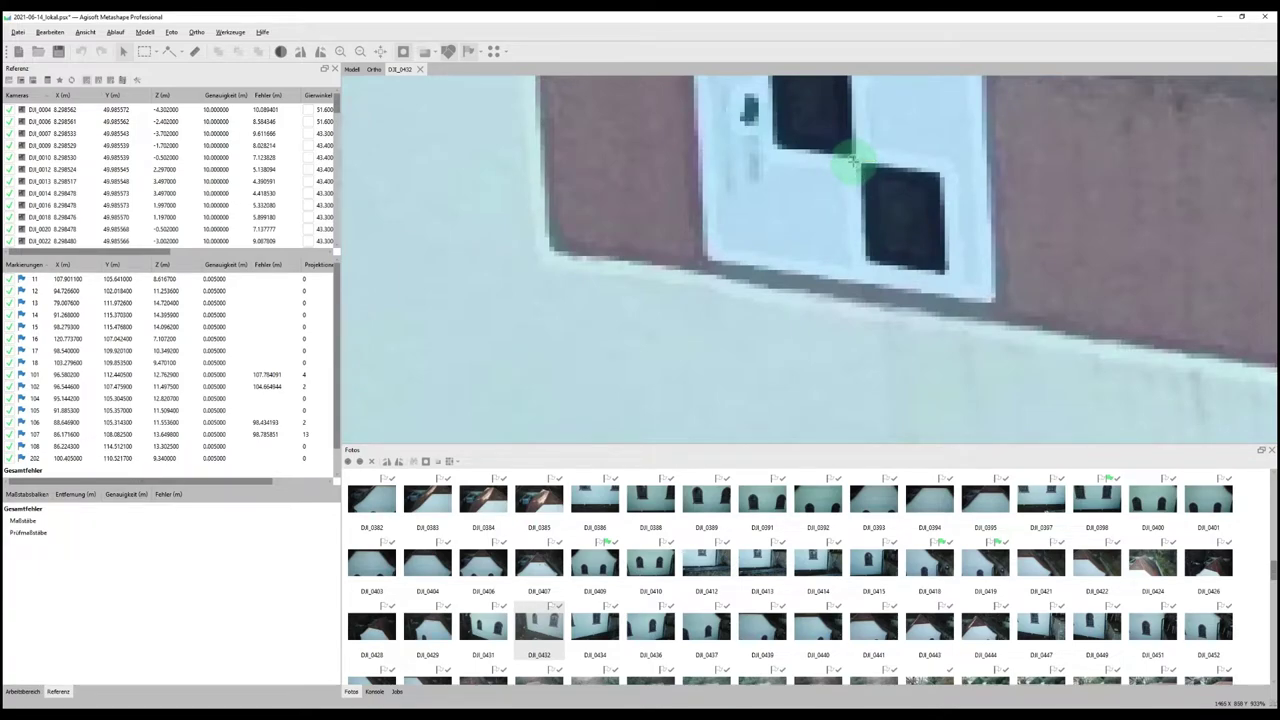
# Move marker 101 to the centre of the window-frame target in photos DJI_0434 and DJI_0436
pyautogui.doubleClick(590, 626)
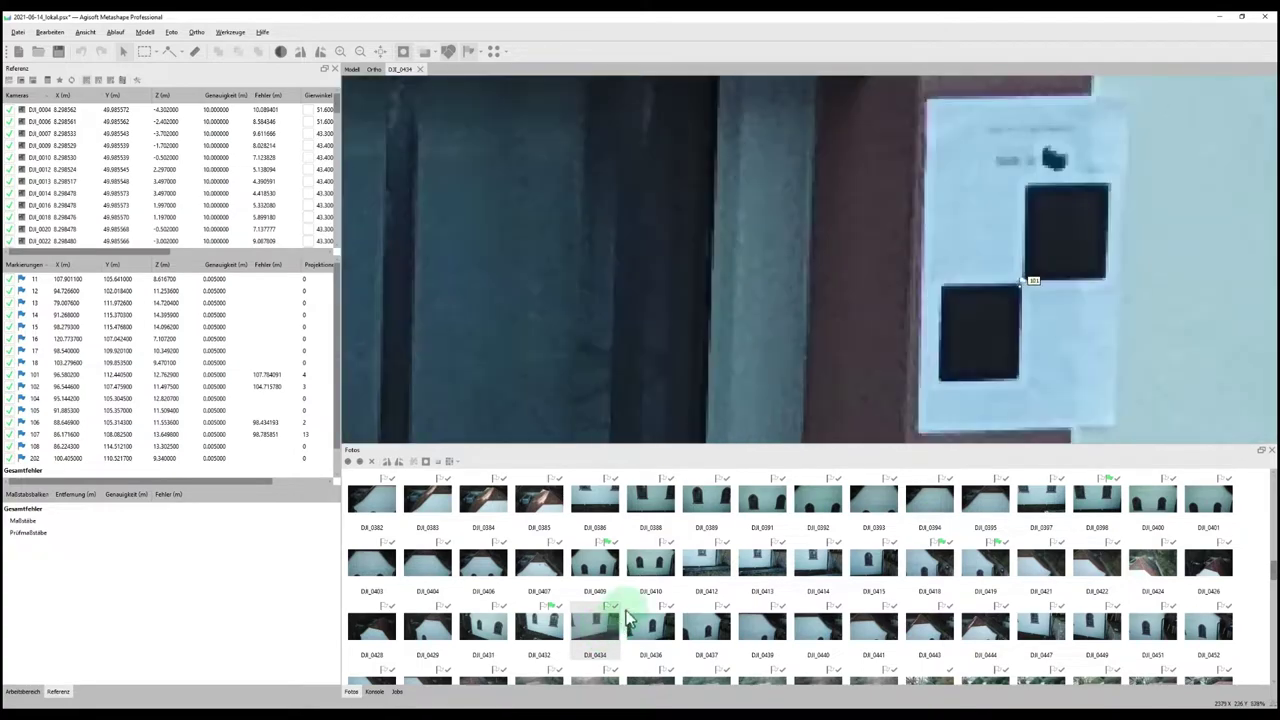
pyautogui.moveTo(1021, 283); pyautogui.dragTo(1022, 277)
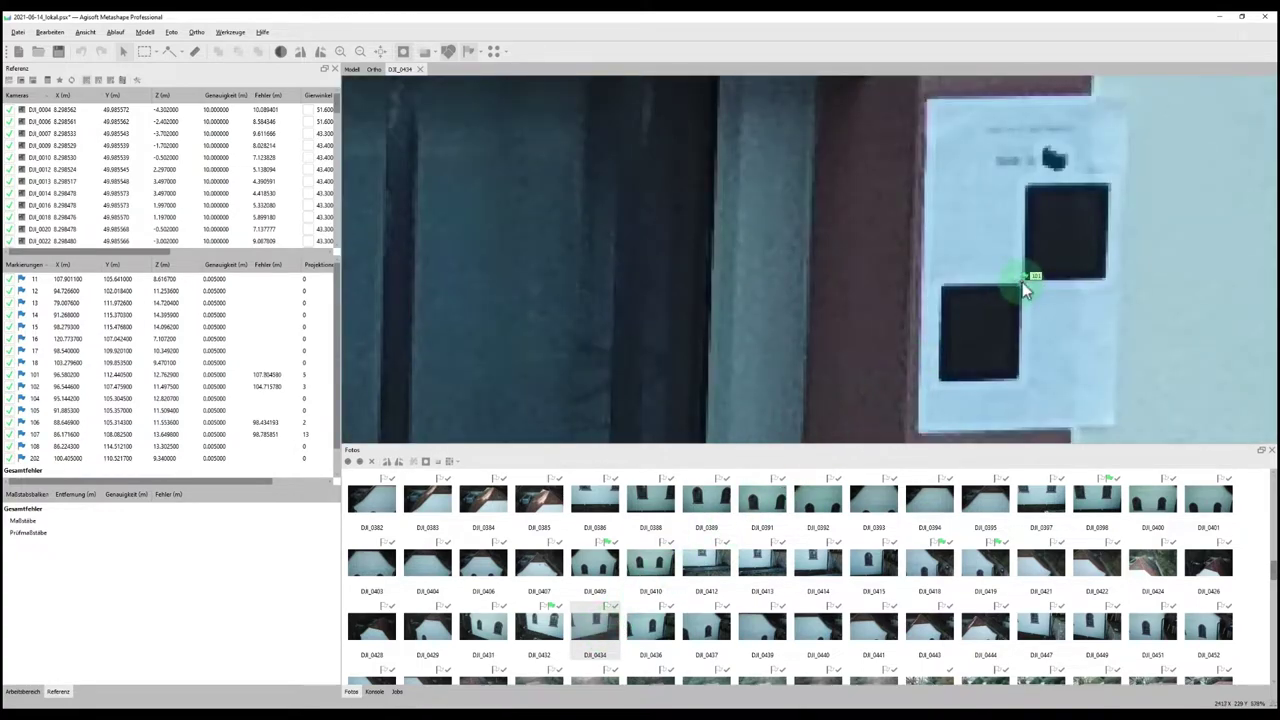
pyautogui.click(668, 622)
pyautogui.doubleClick(668, 624)
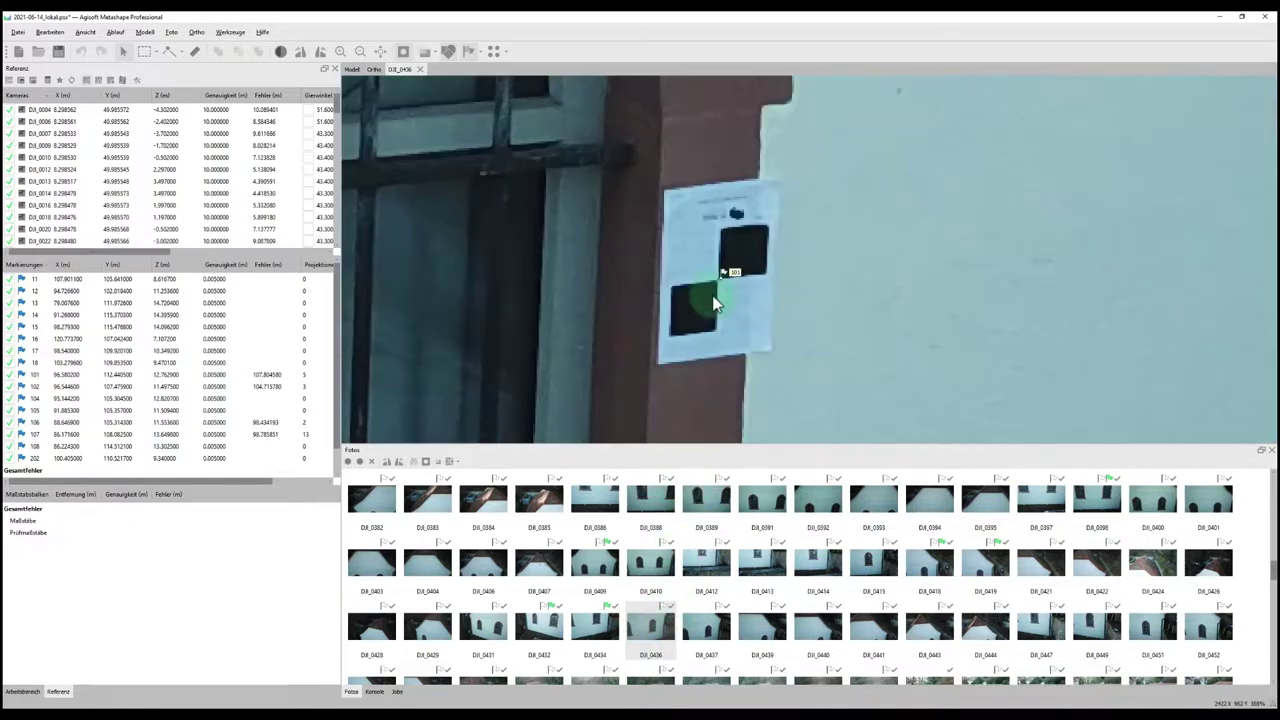
pyautogui.moveTo(714, 283); pyautogui.dragTo(710, 285)
pyautogui.press('0')
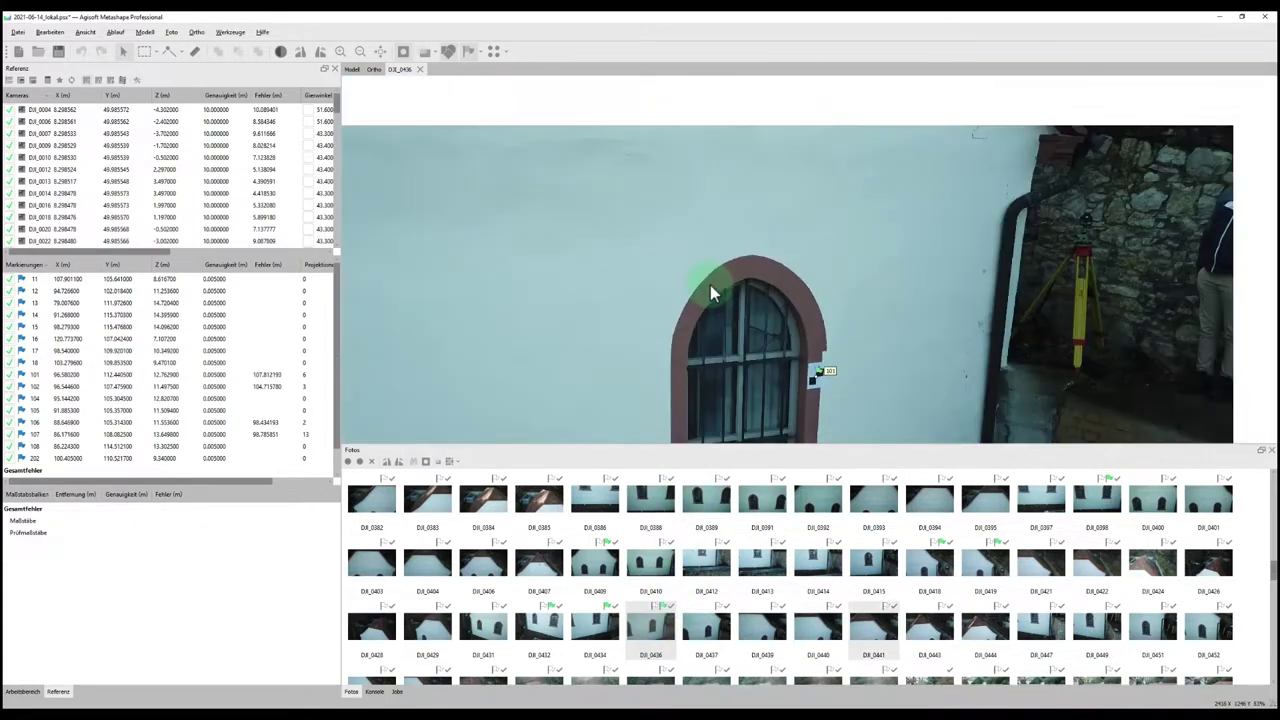
pyautogui.scroll(-5, 710, 285)
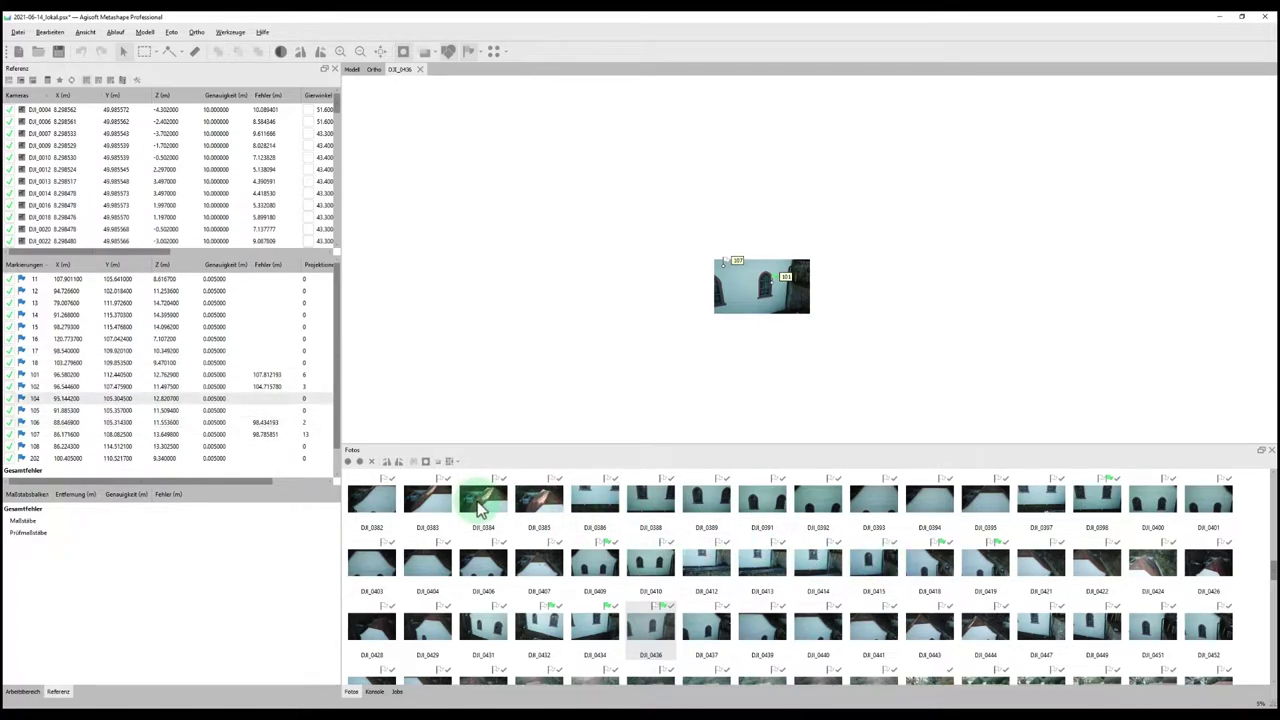
# Optimize the camera alignment with the b1, b2 and k4 parameters additionally included in the fit
pyautogui.click(60, 82)
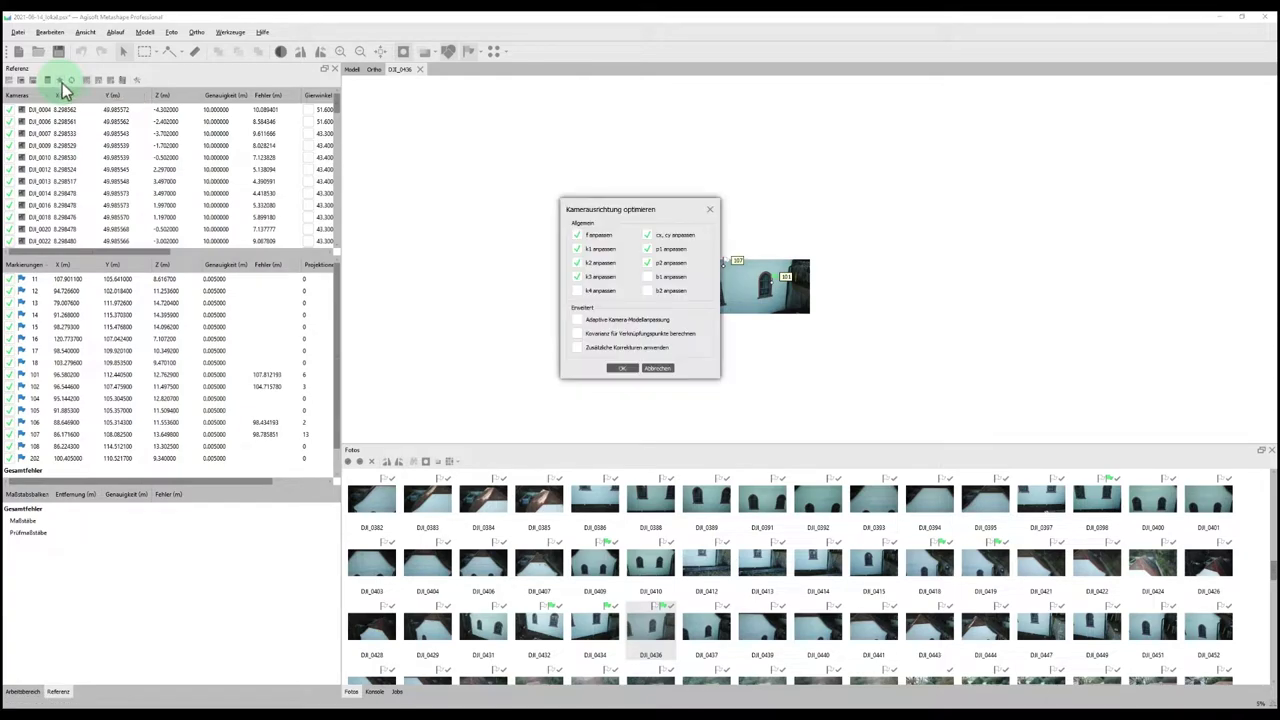
pyautogui.click(648, 277)
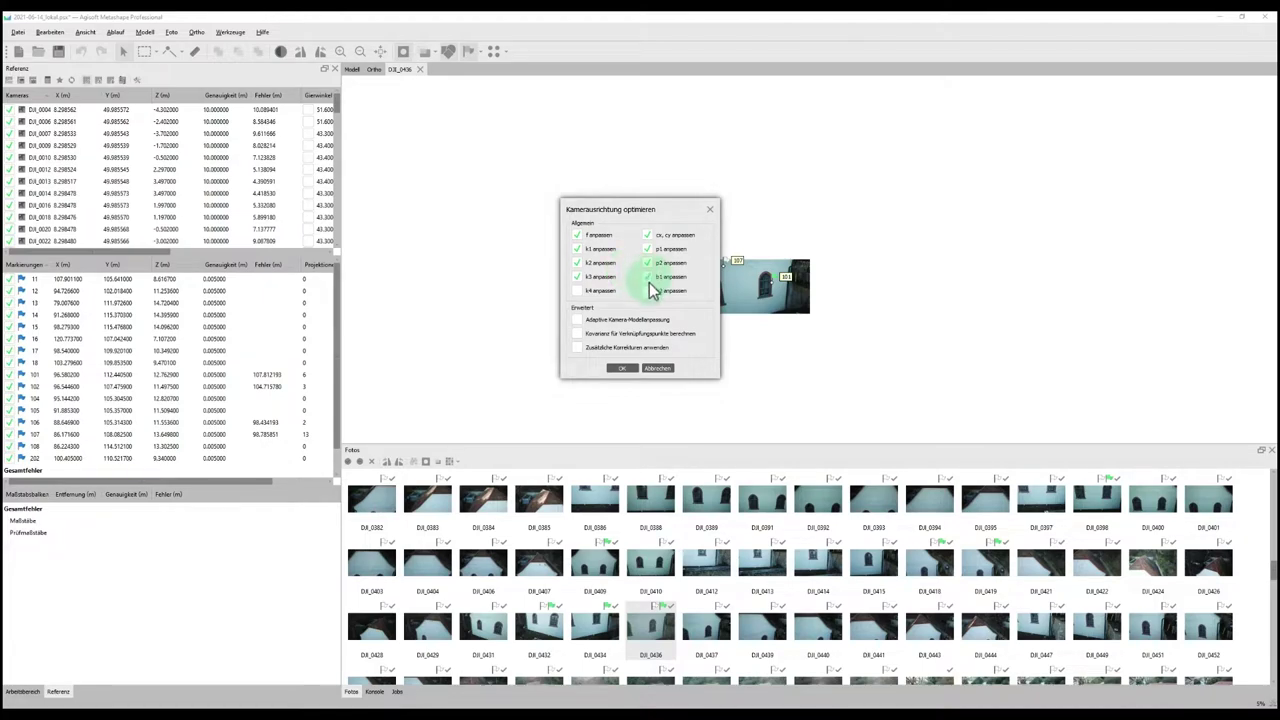
pyautogui.click(577, 291)
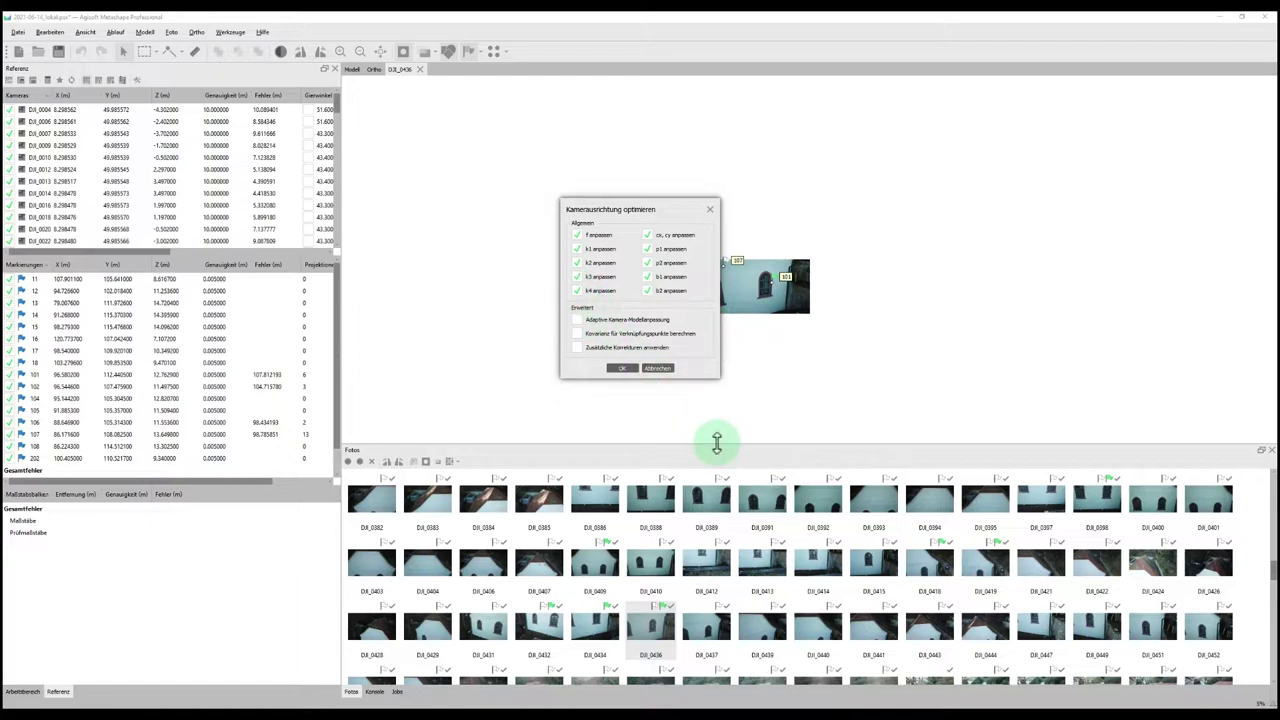
pyautogui.click(625, 369)
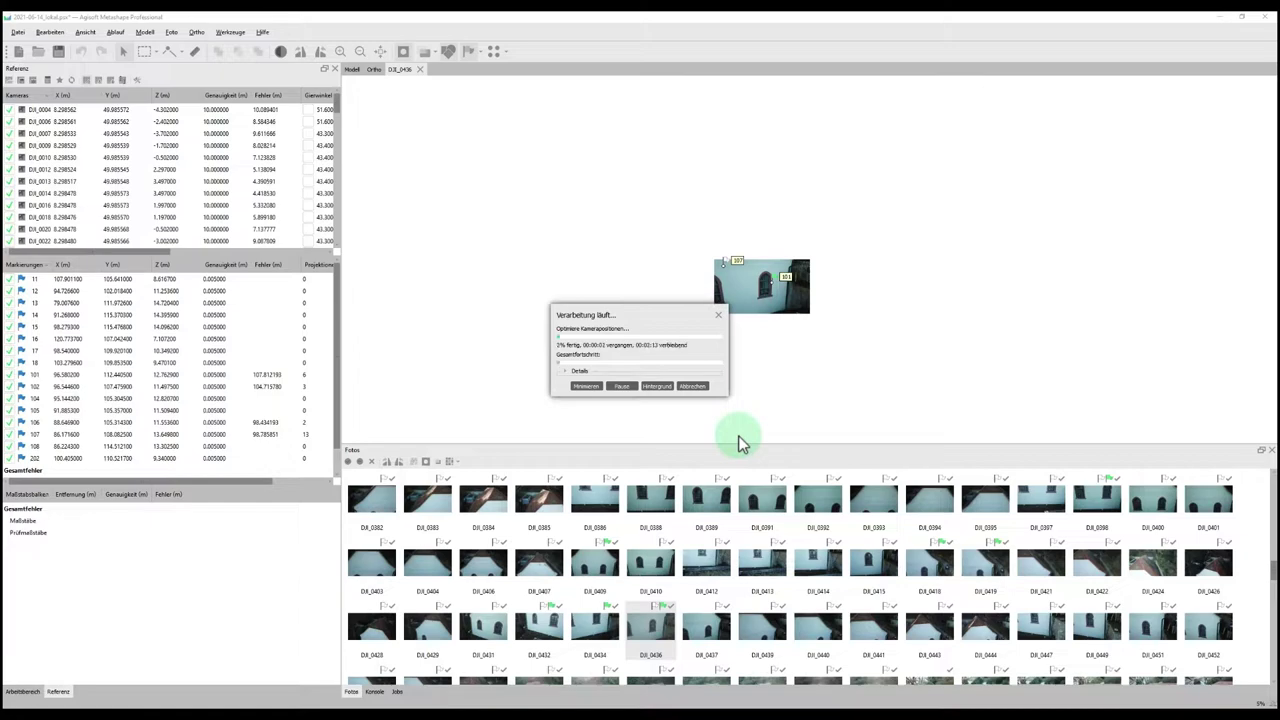
pyautogui.click(572, 371)
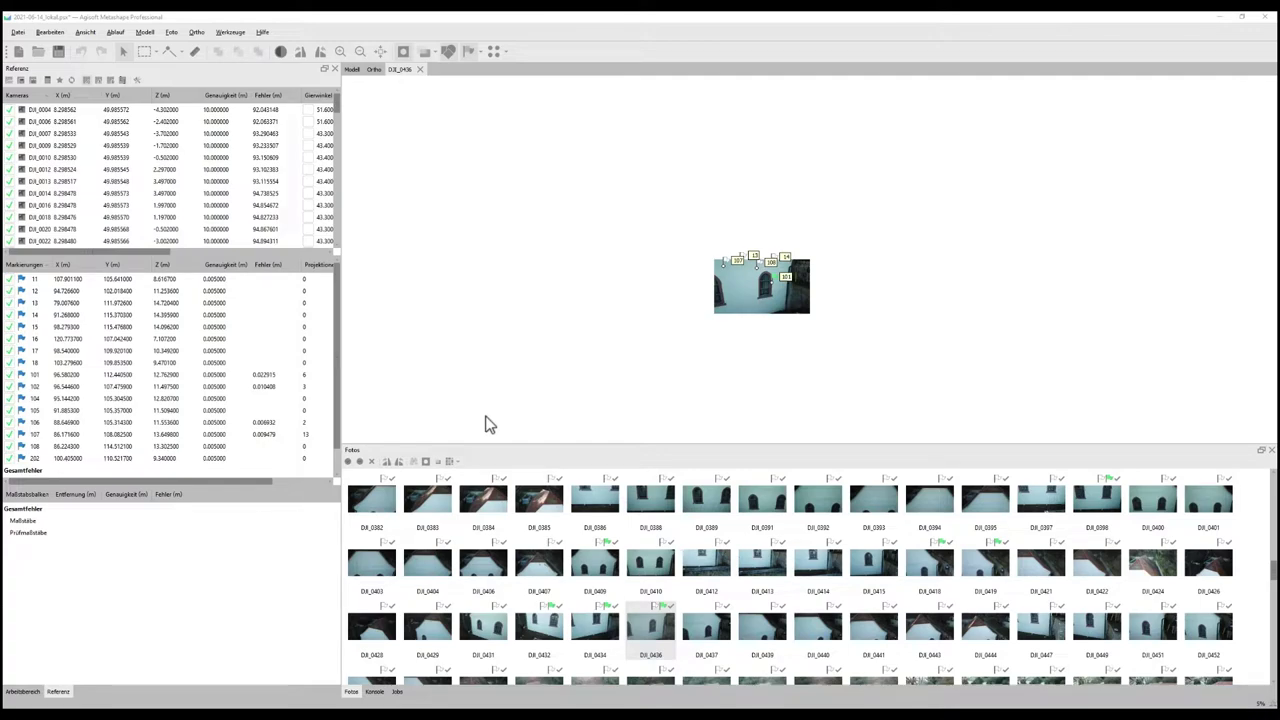
# Check the error values of markers 101, 102, 106 and 107 in the reference table
pyautogui.press('Up')
pyautogui.press('Up')
pyautogui.press('Up')
pyautogui.press('Up')
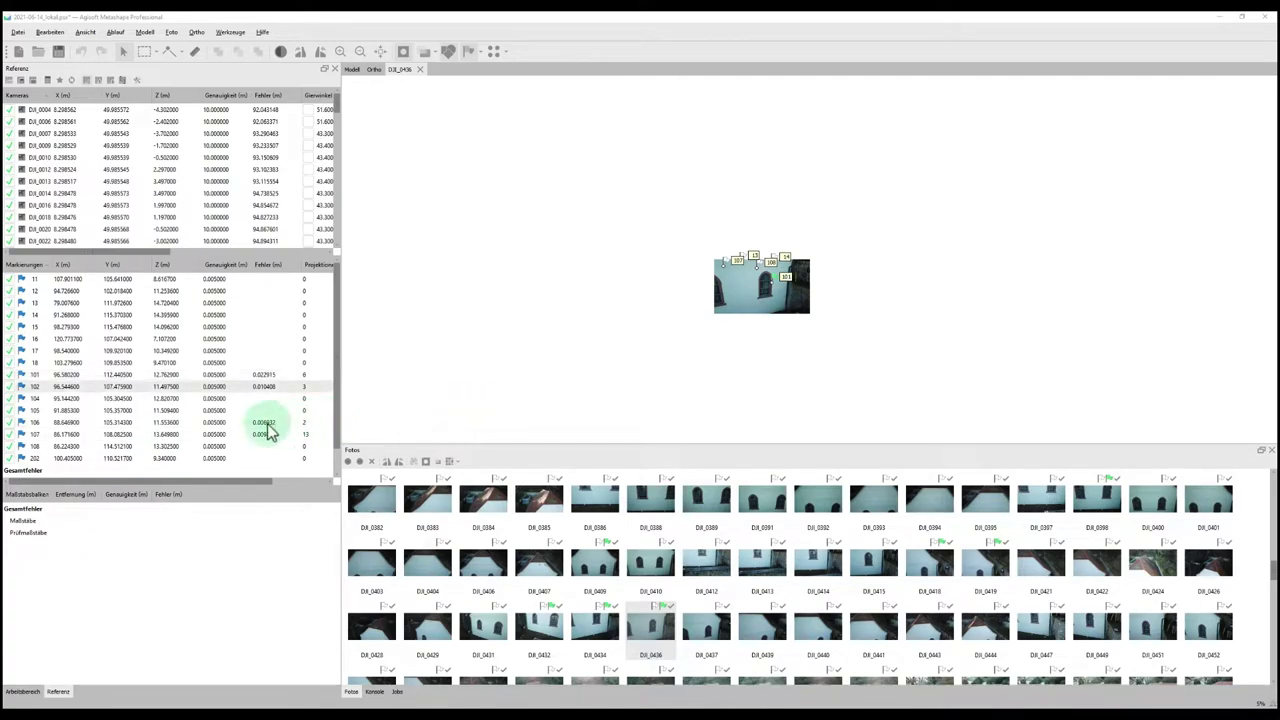
# Compare the errors and projection counts of markers 101, 102, 106 and 107 in the reference table
pyautogui.click(266, 433)
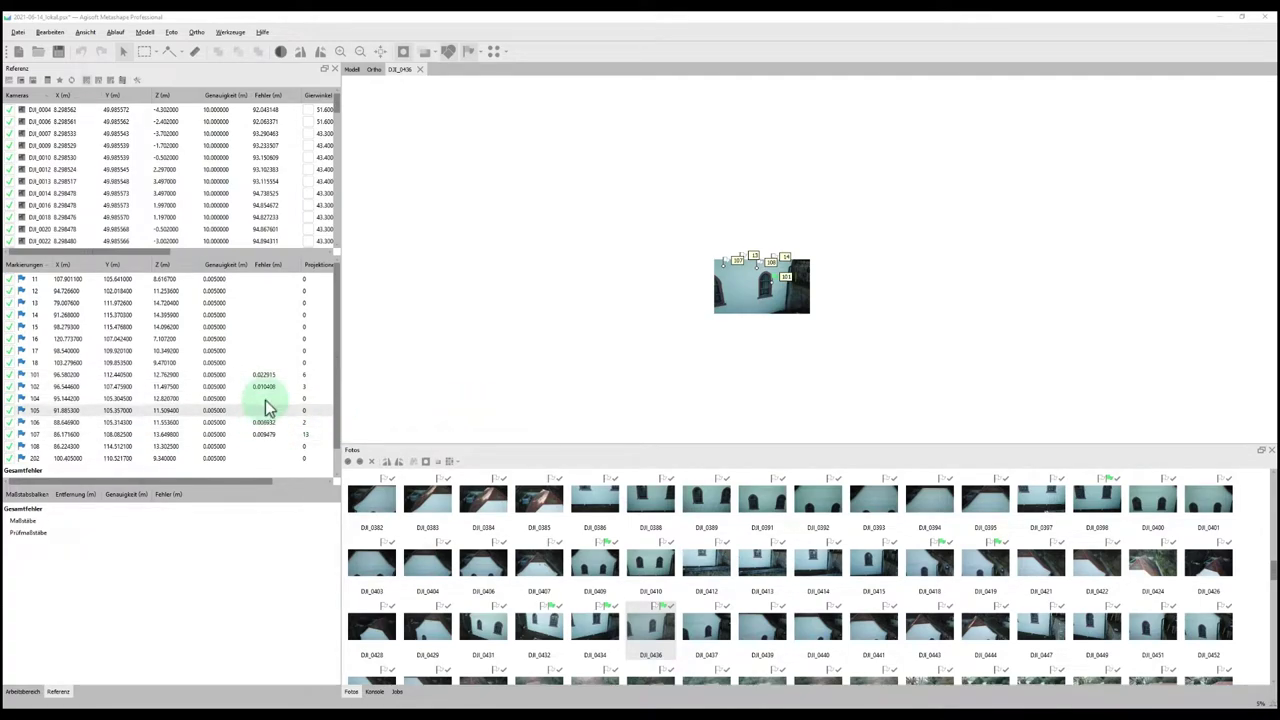
pyautogui.click(268, 385)
pyautogui.press('Down')
pyautogui.press('Down')
pyautogui.press('Down')
pyautogui.press('Down')
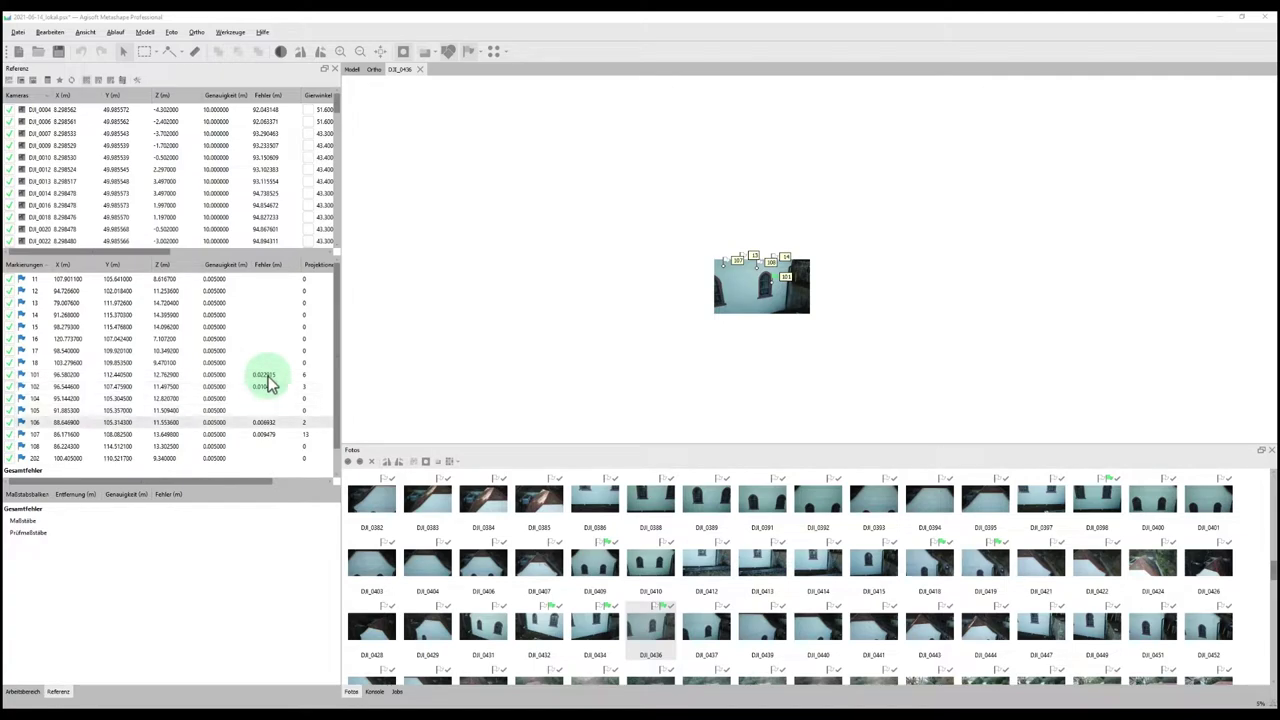
pyautogui.press('Up')
pyautogui.press('Up')
pyautogui.press('Up')
pyautogui.press('Up')
pyautogui.press('Up')
pyautogui.click(268, 436)
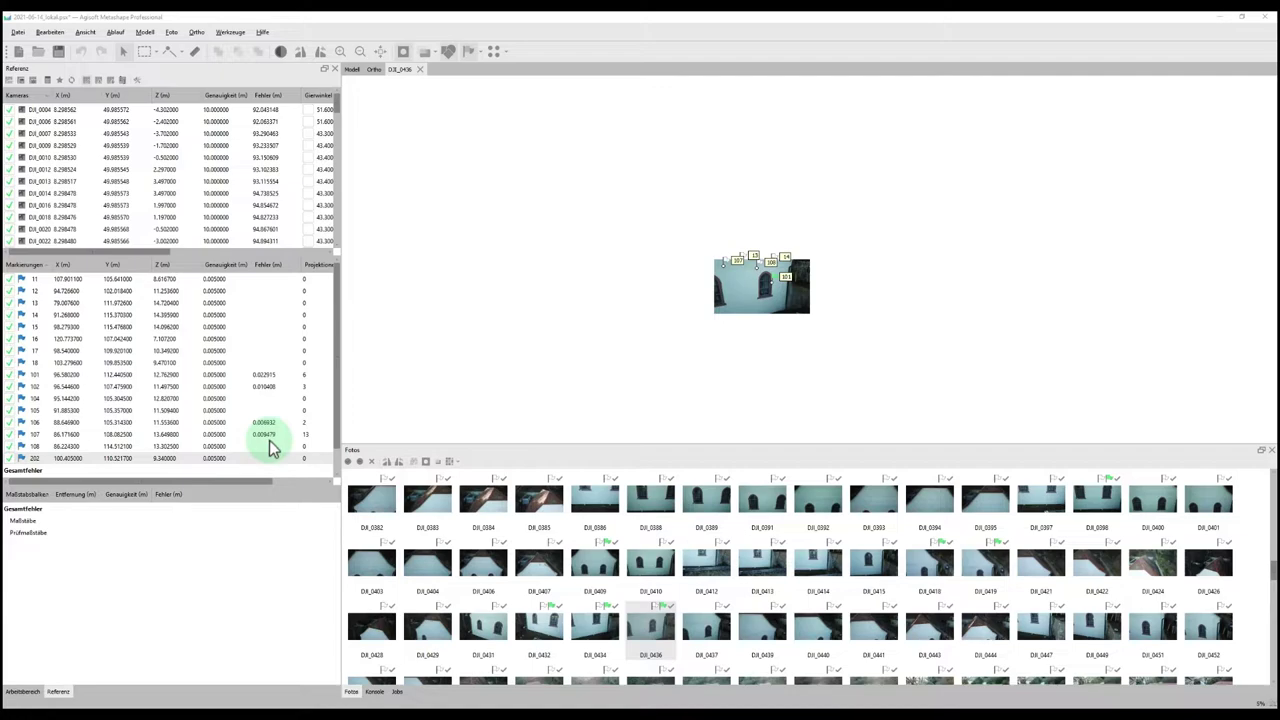
pyautogui.press('Up')
pyautogui.press('Up')
pyautogui.press('Up')
pyautogui.press('Up')
pyautogui.press('Up')
pyautogui.press('Up')
pyautogui.click(305, 436)
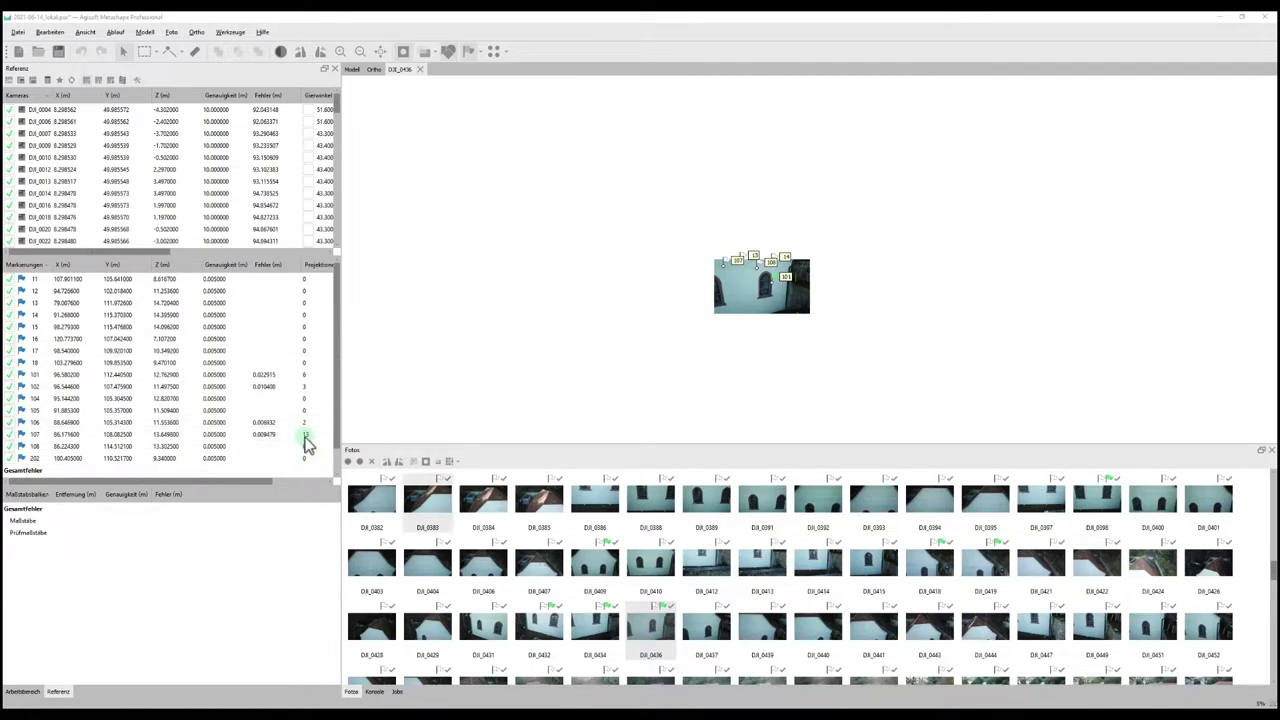
# Reset the 3D model view to the whole point cloud and display the markers in it from an oblique angle
pyautogui.click(351, 69)
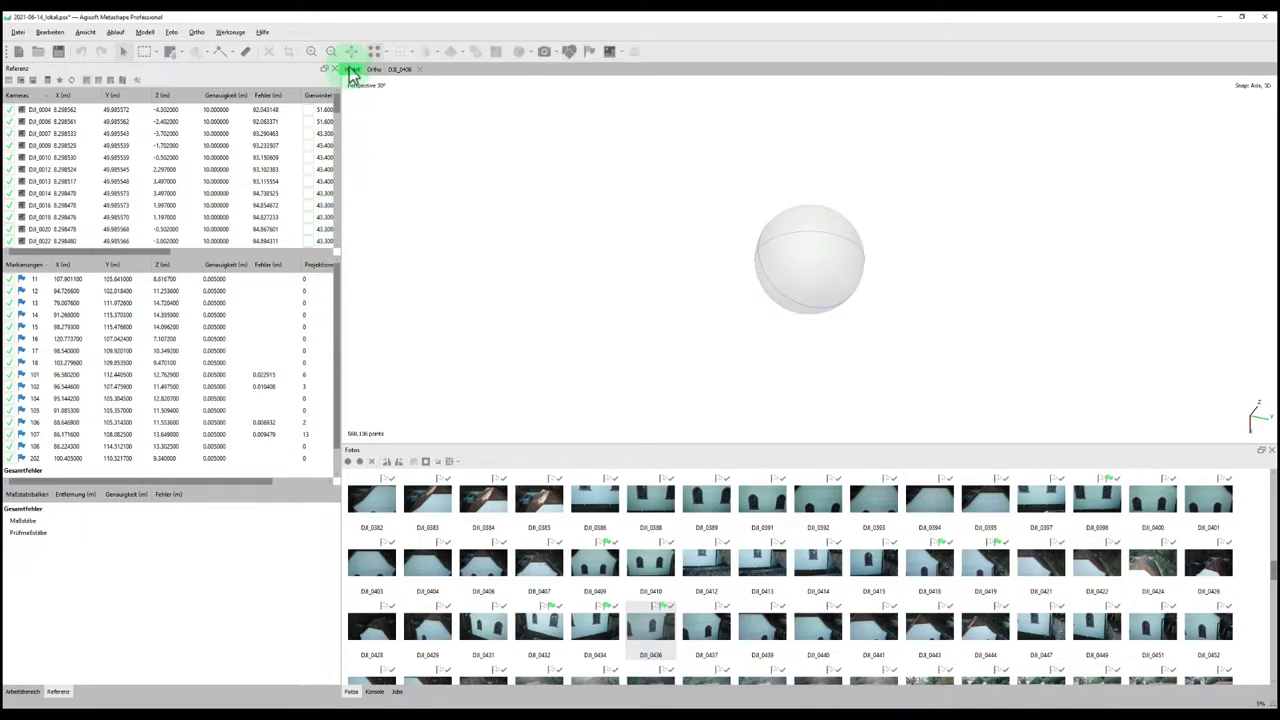
pyautogui.click(351, 51)
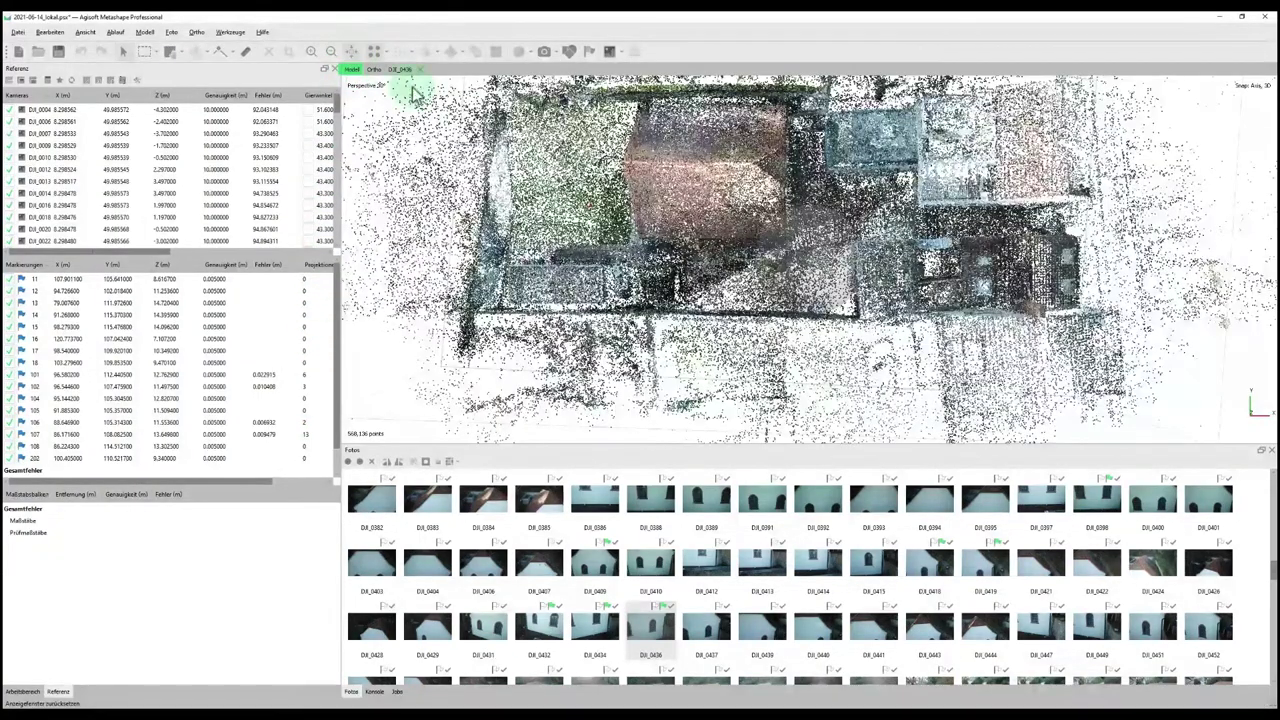
pyautogui.moveTo(700, 250); pyautogui.dragTo(874, 338)
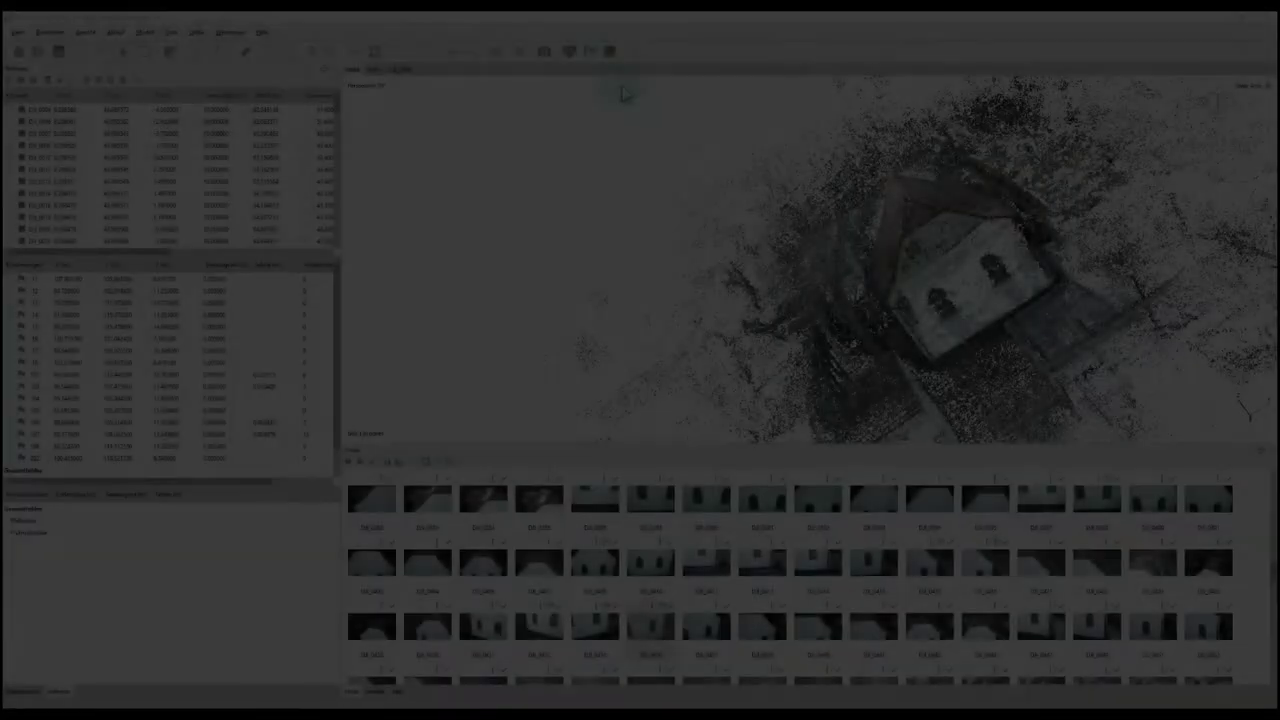
pyautogui.click(591, 52)
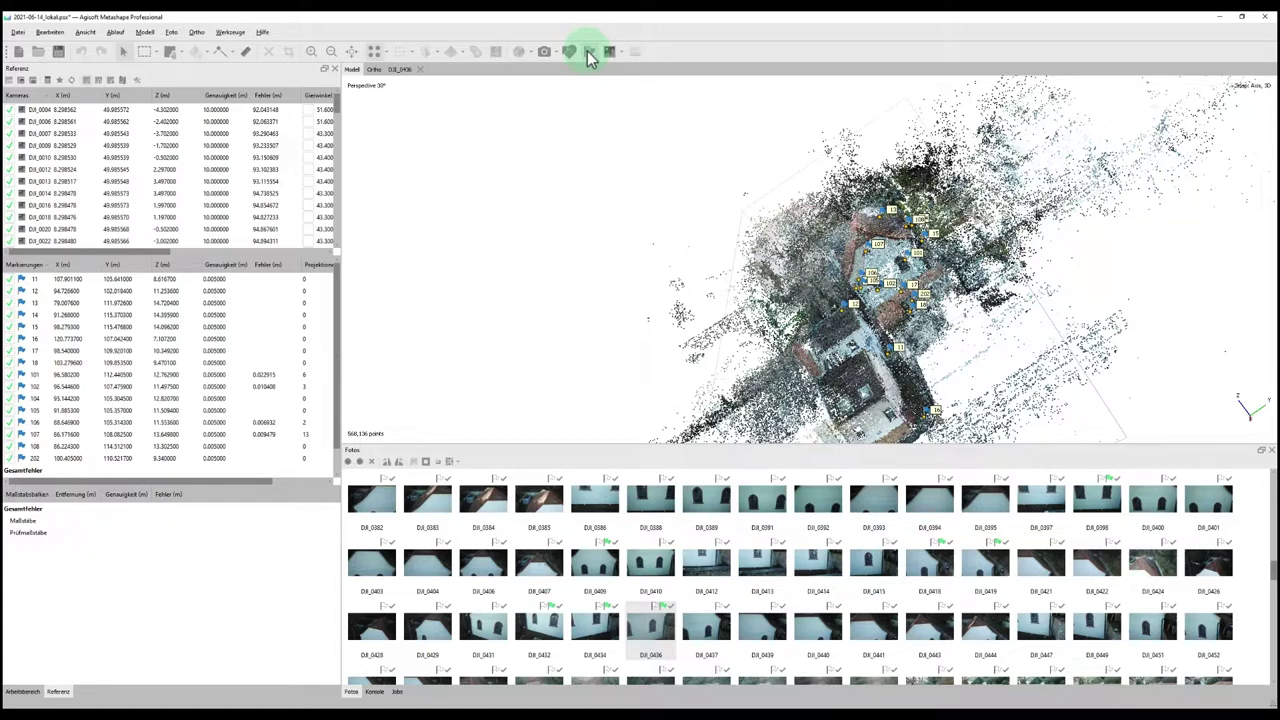
pyautogui.click(590, 52)
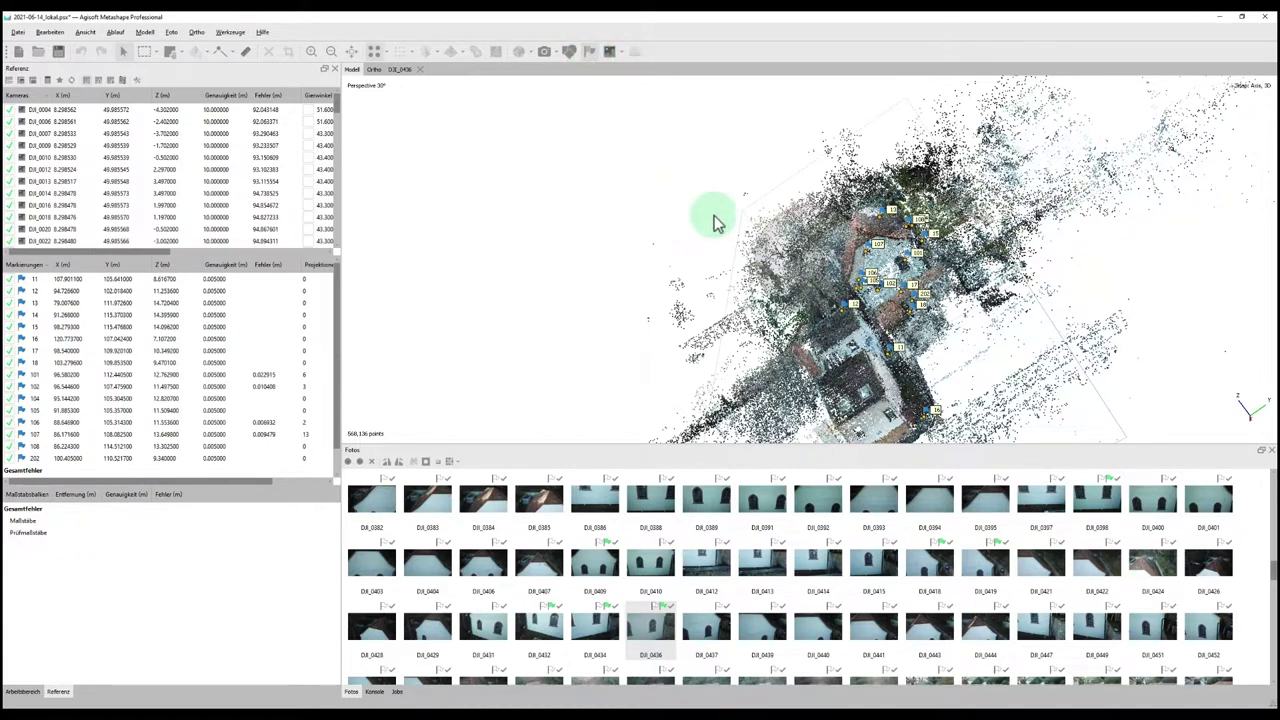
pyautogui.click(843, 388)
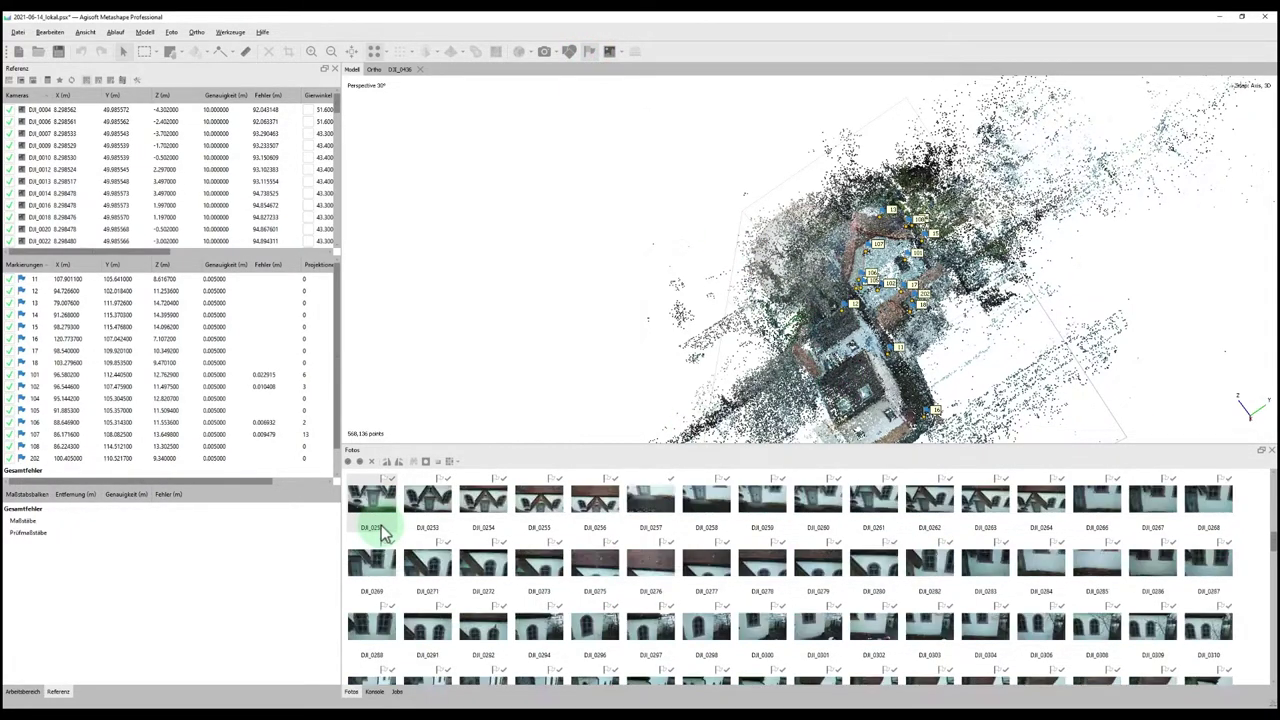
# Move marker 106 onto the window-sill target in photo DJI_0004 and inspect the surrounding markers for further targets
pyautogui.doubleClick(377, 508)
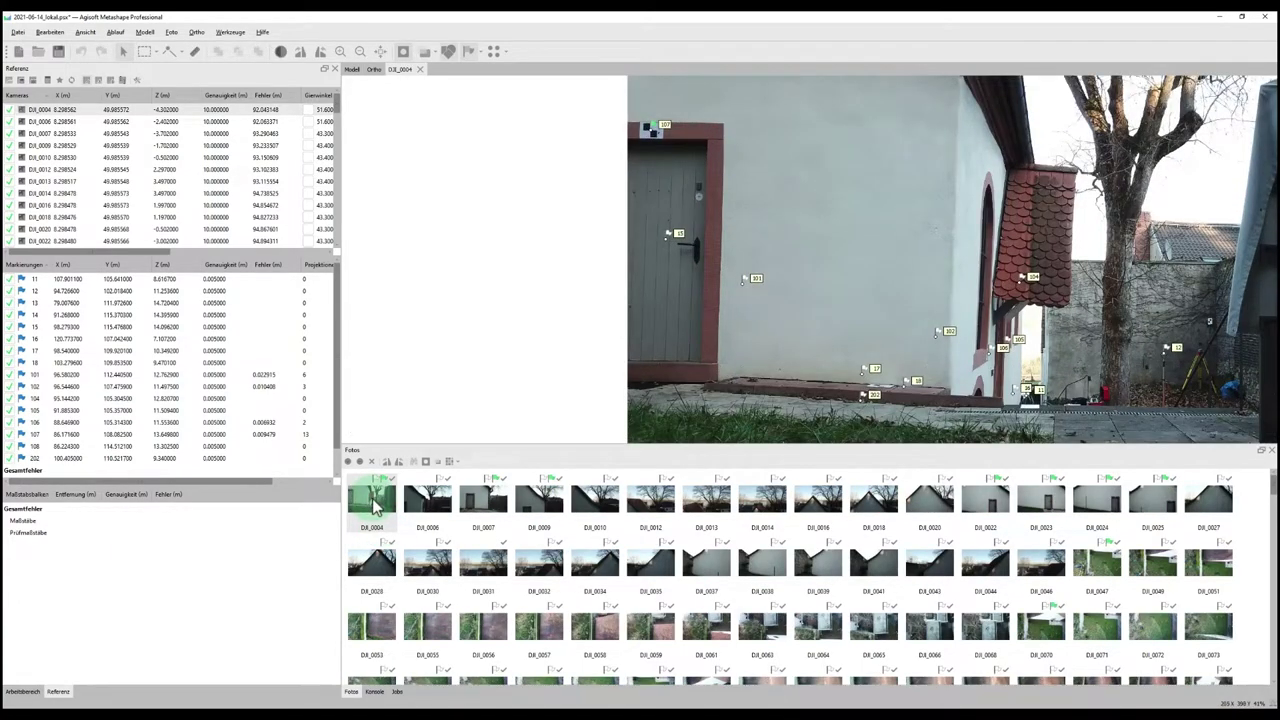
pyautogui.scroll(10, 660, 135)
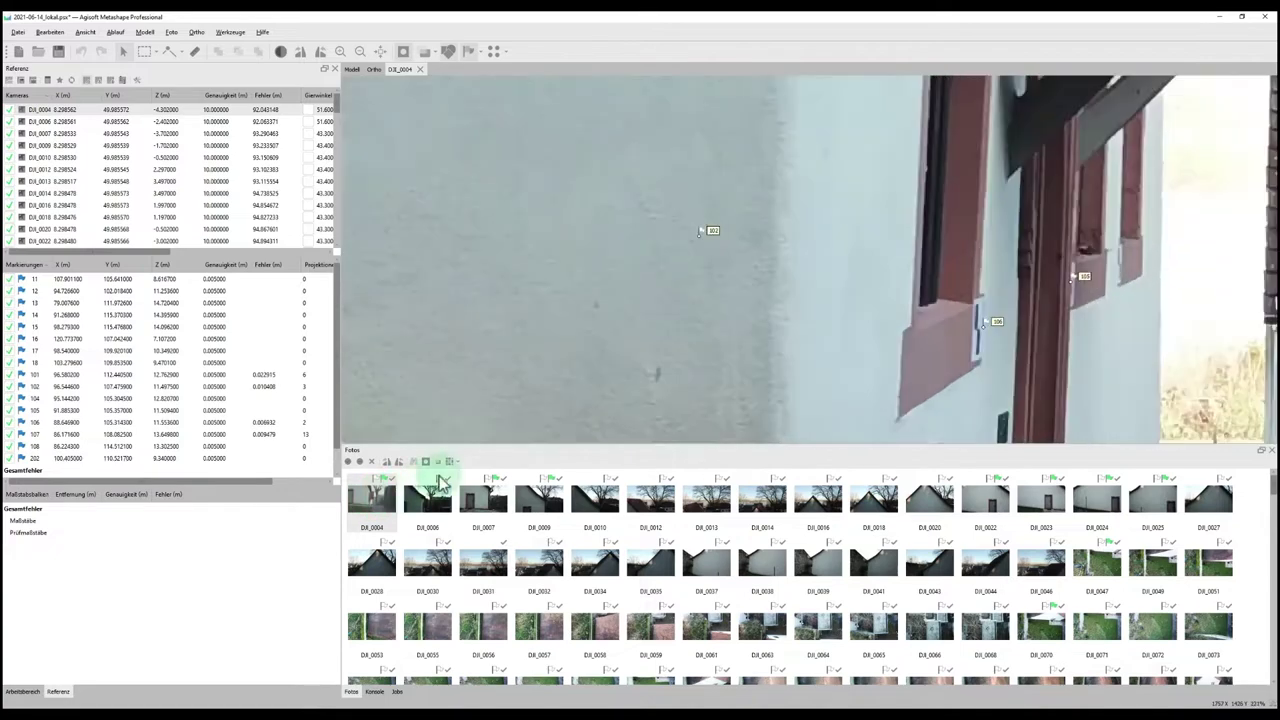
pyautogui.scroll(-10, 922, 335)
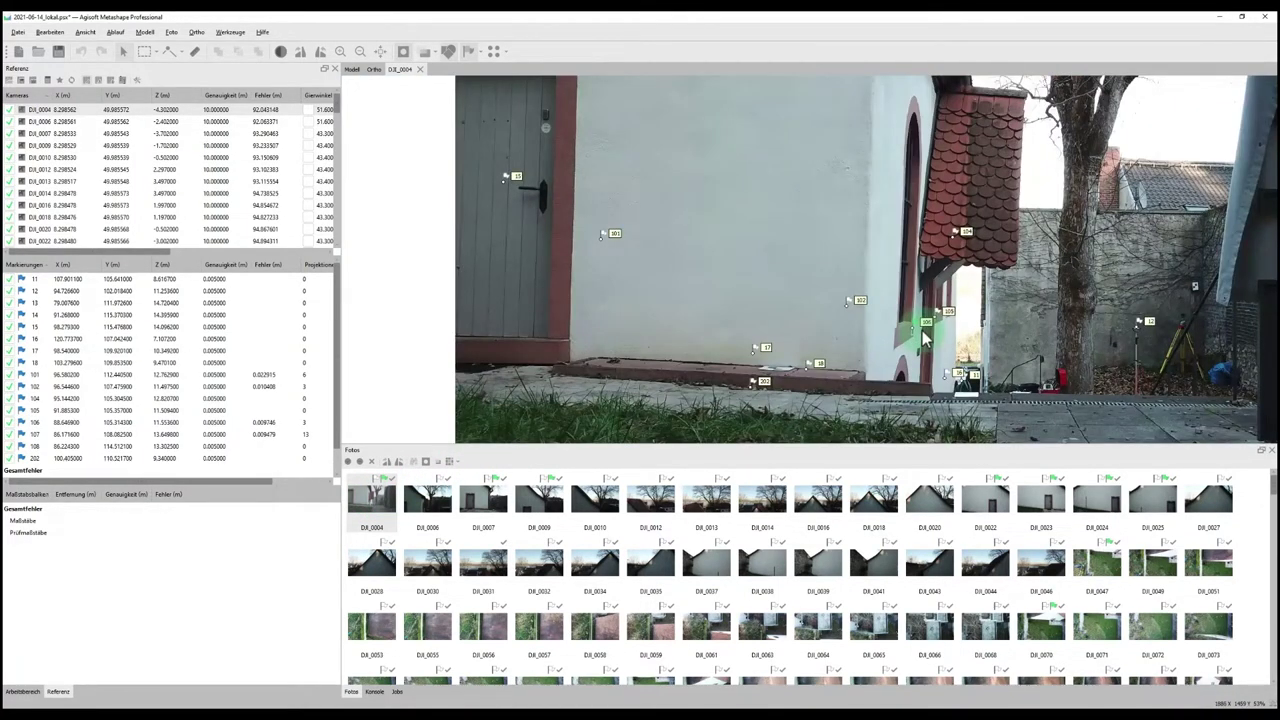
pyautogui.scroll(5, 922, 335)
pyautogui.scroll(-8, 922, 335)
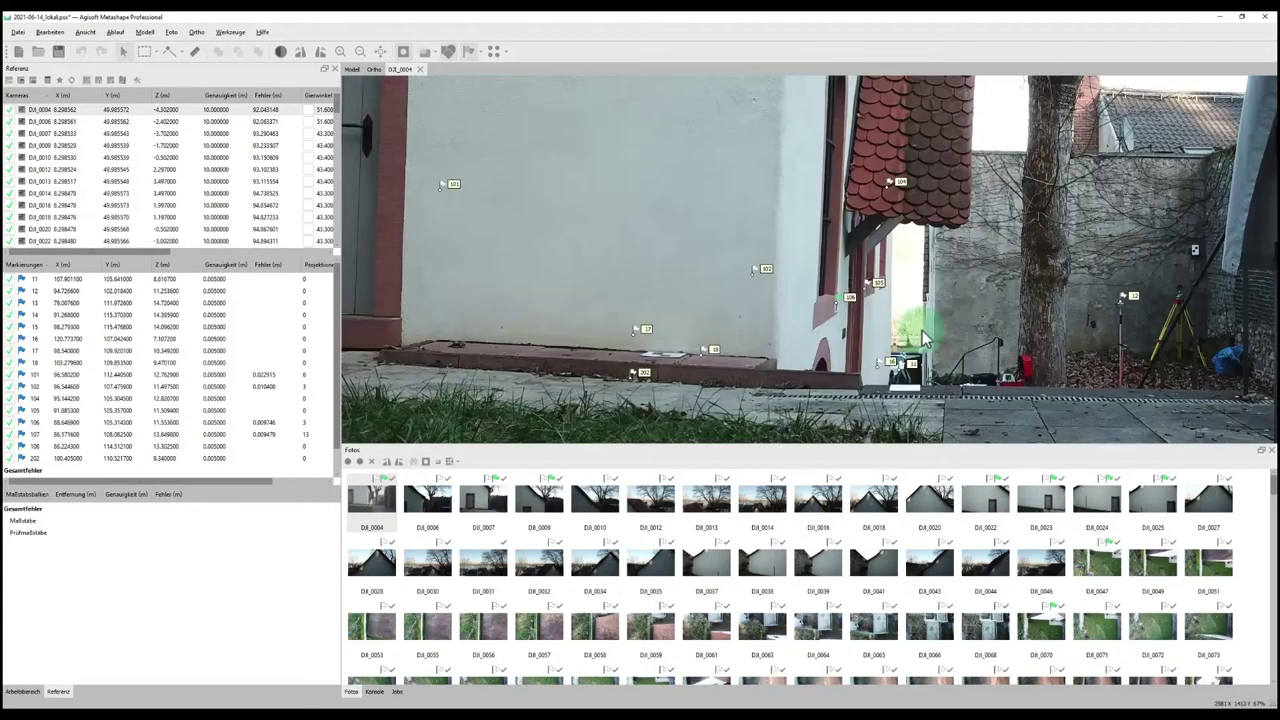
pyautogui.scroll(5, 922, 336)
pyautogui.scroll(-4, 922, 336)
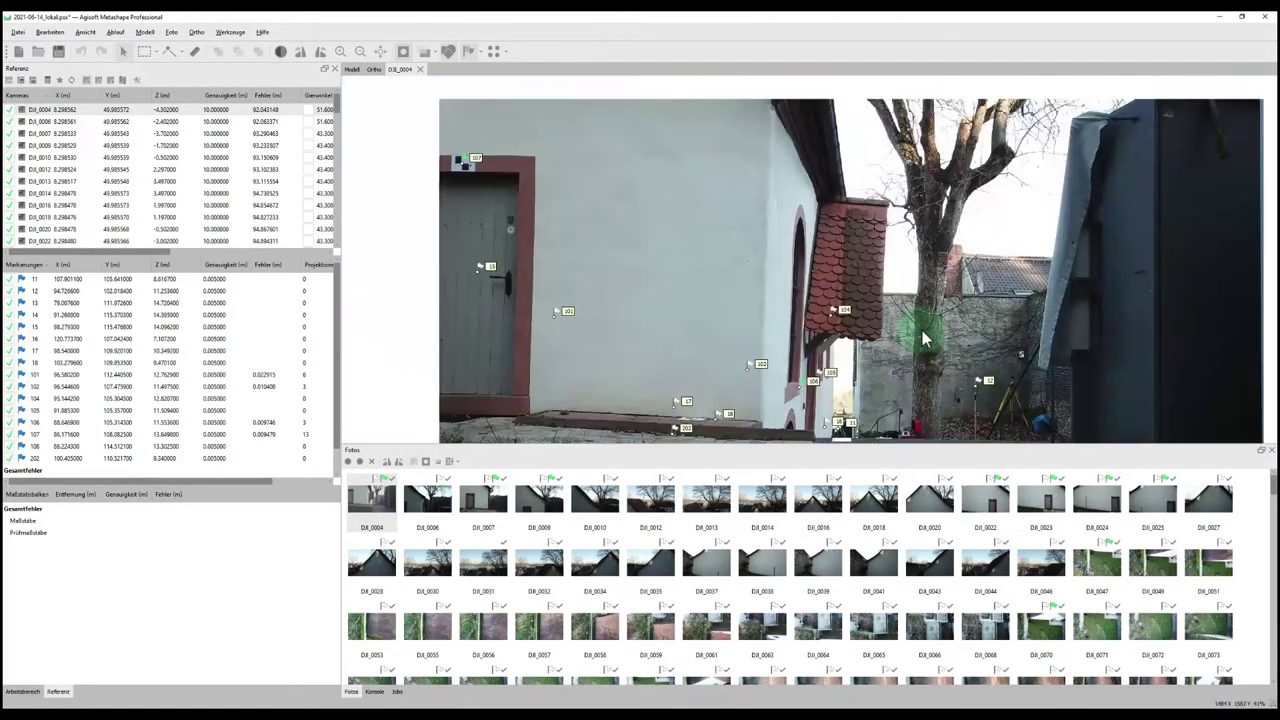
# Move marker 12 to the centre of its black-and-white target in photo DJI_0006 and open photo DJI_0007
pyautogui.doubleClick(430, 497)
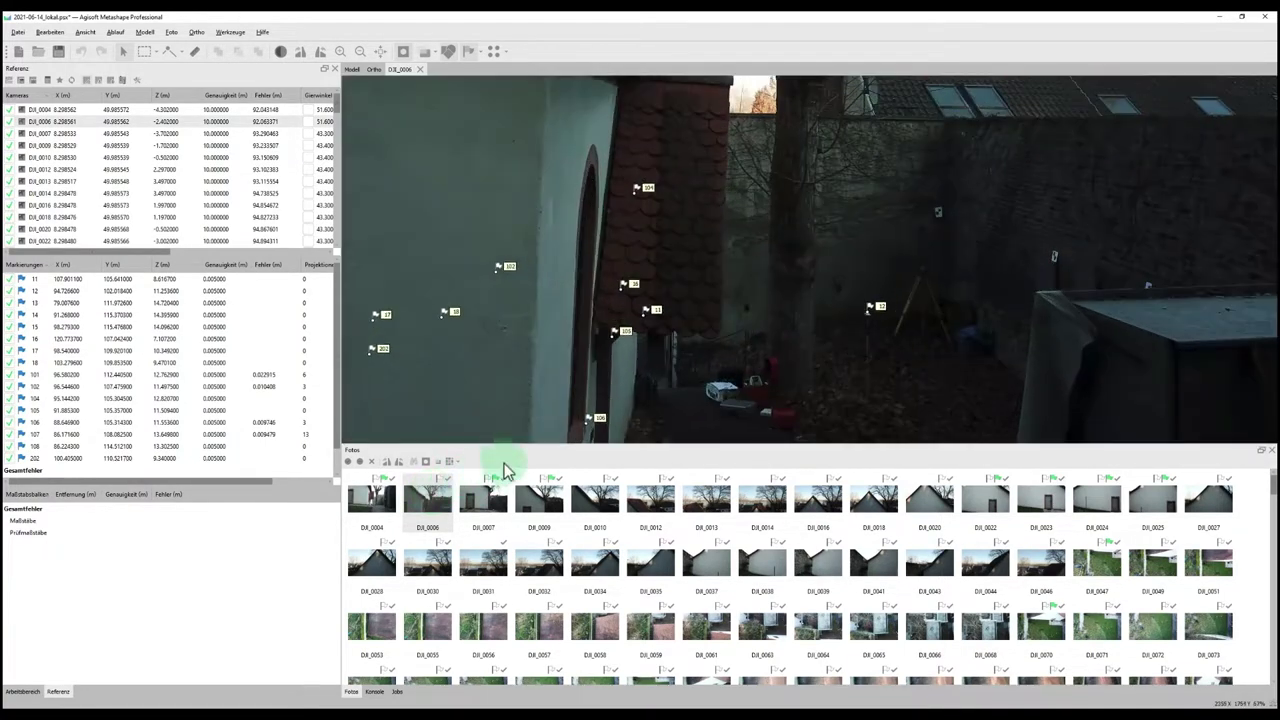
pyautogui.scroll(10, 800, 345)
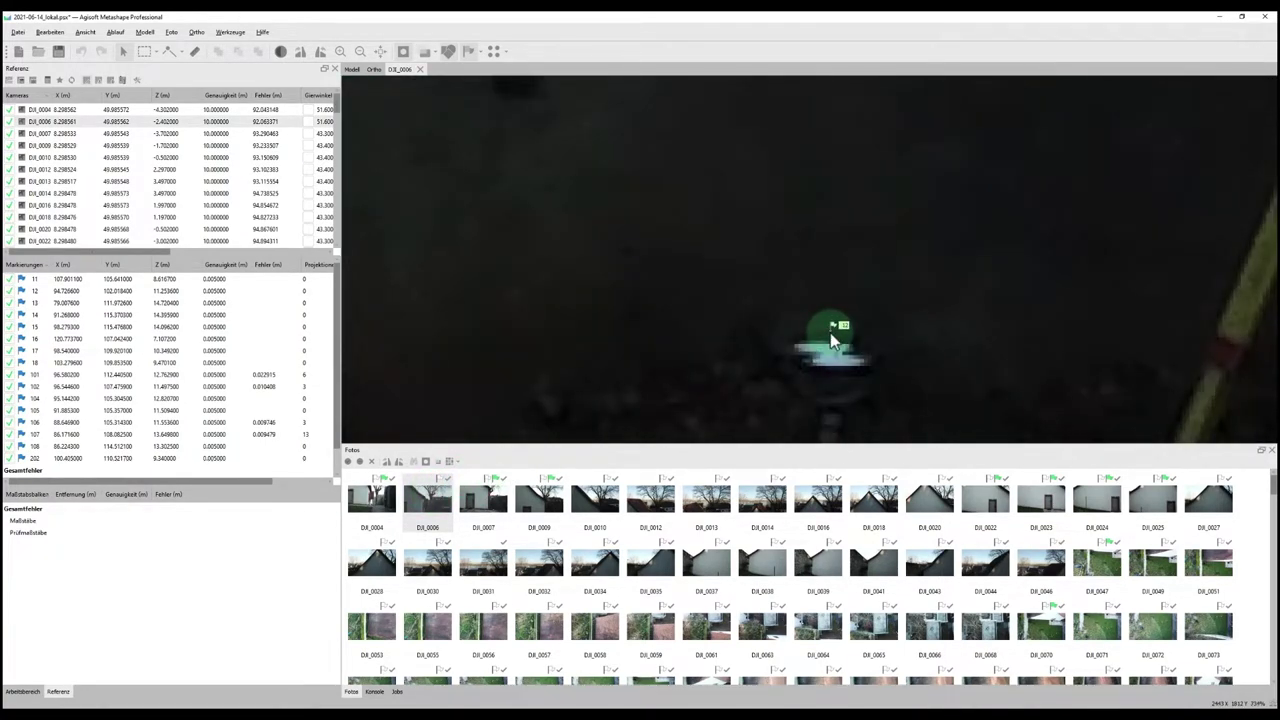
pyautogui.moveTo(833, 340); pyautogui.dragTo(833, 362)
pyautogui.click(473, 500)
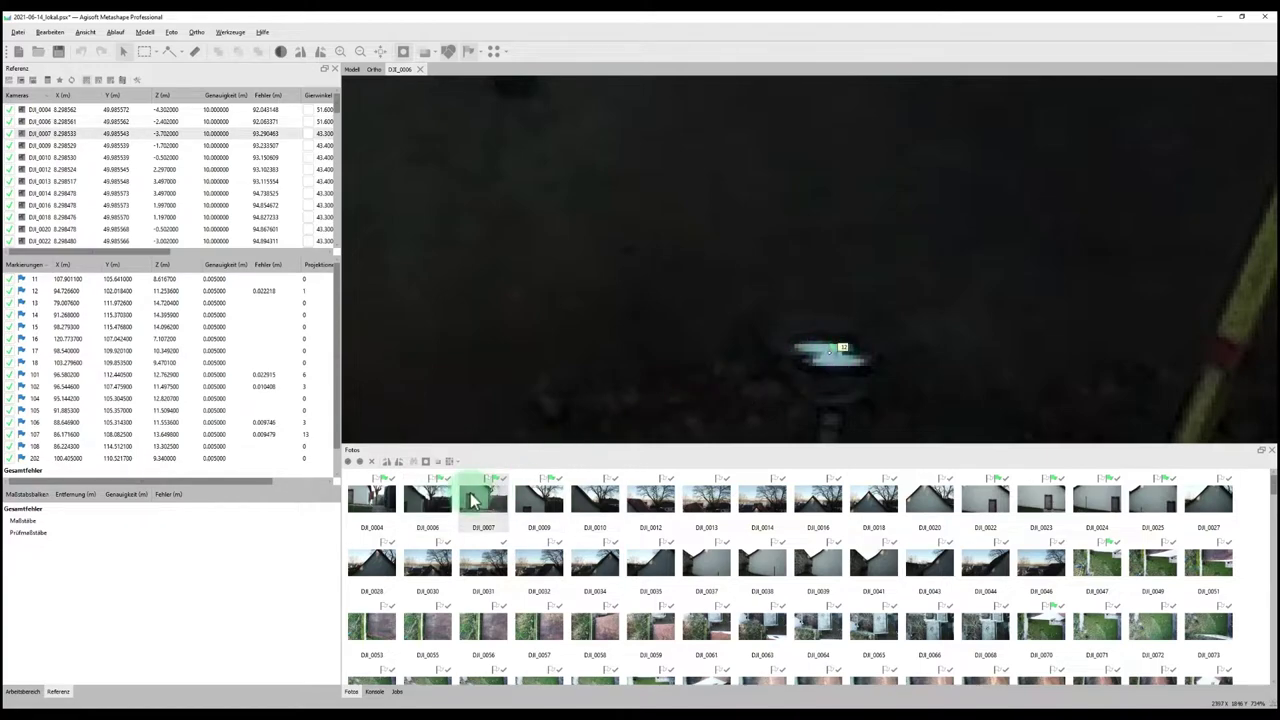
pyautogui.doubleClick(473, 500)
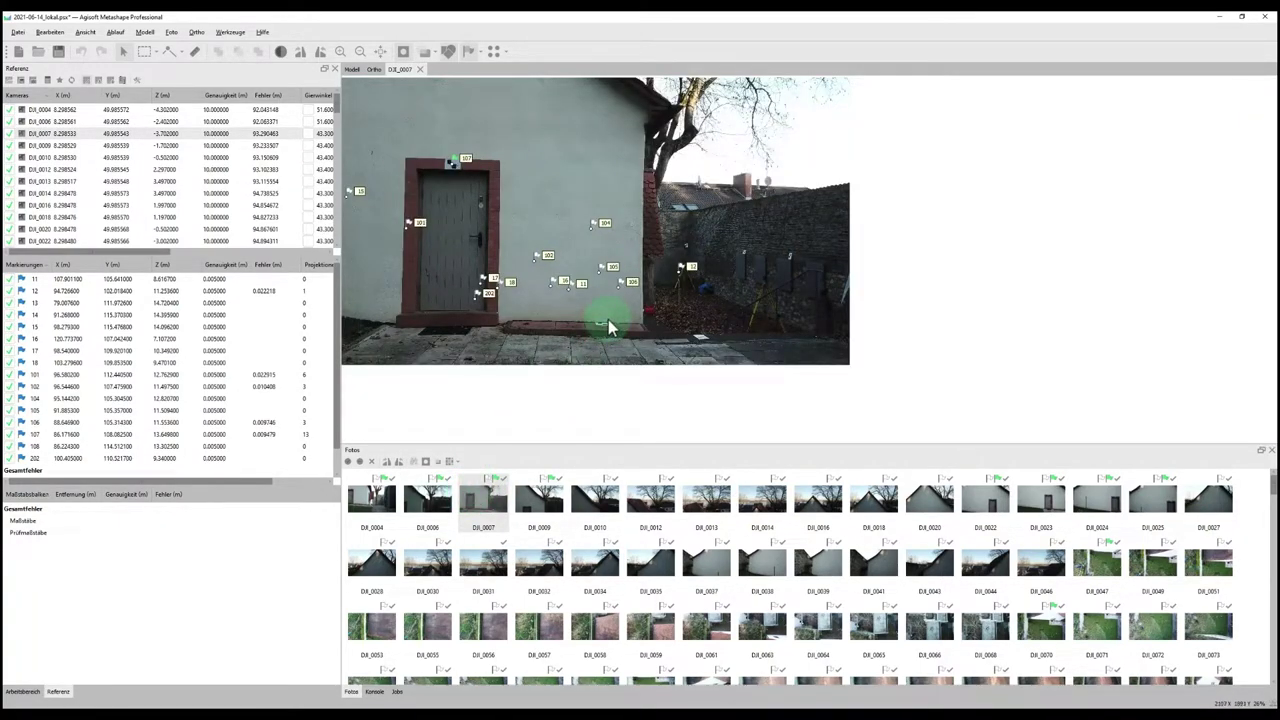
# Move marker 12 to the centre of the target near the yellow tripod in photos DJI_0009 and DJI_0010
pyautogui.doubleClick(550, 502)
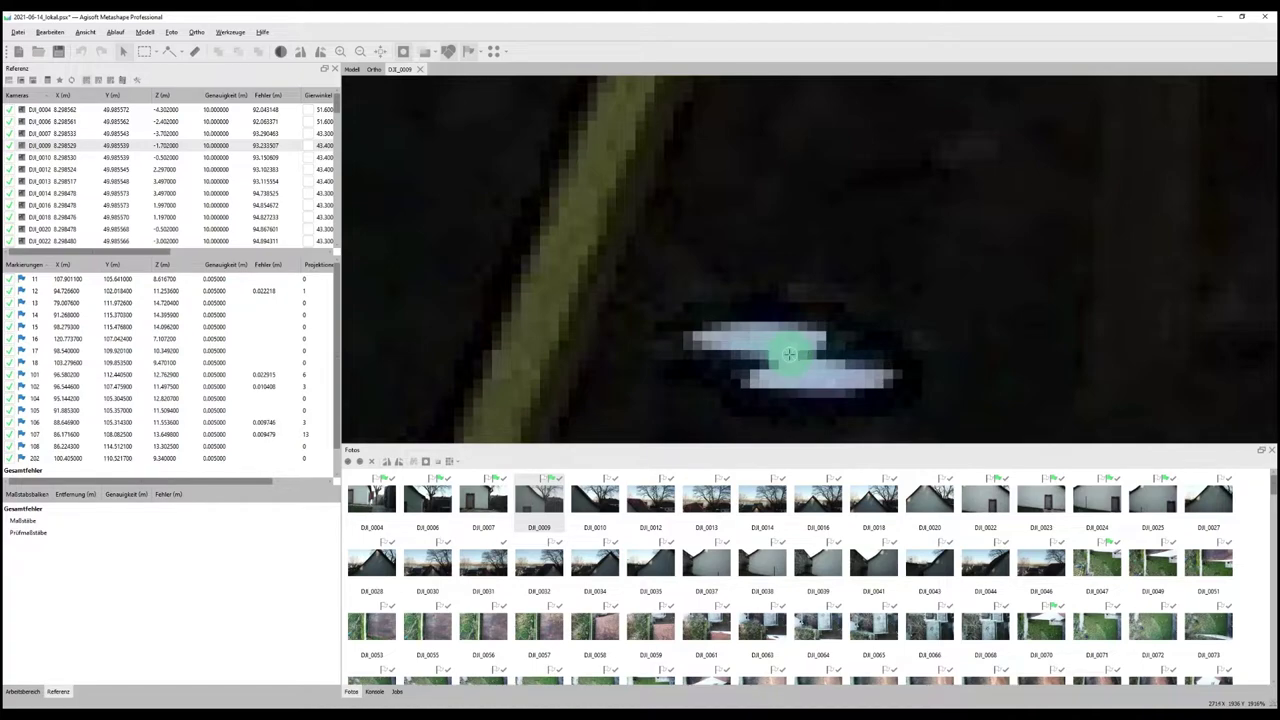
pyautogui.moveTo(789, 354); pyautogui.dragTo(769, 366)
pyautogui.scroll(-5, 769, 366)
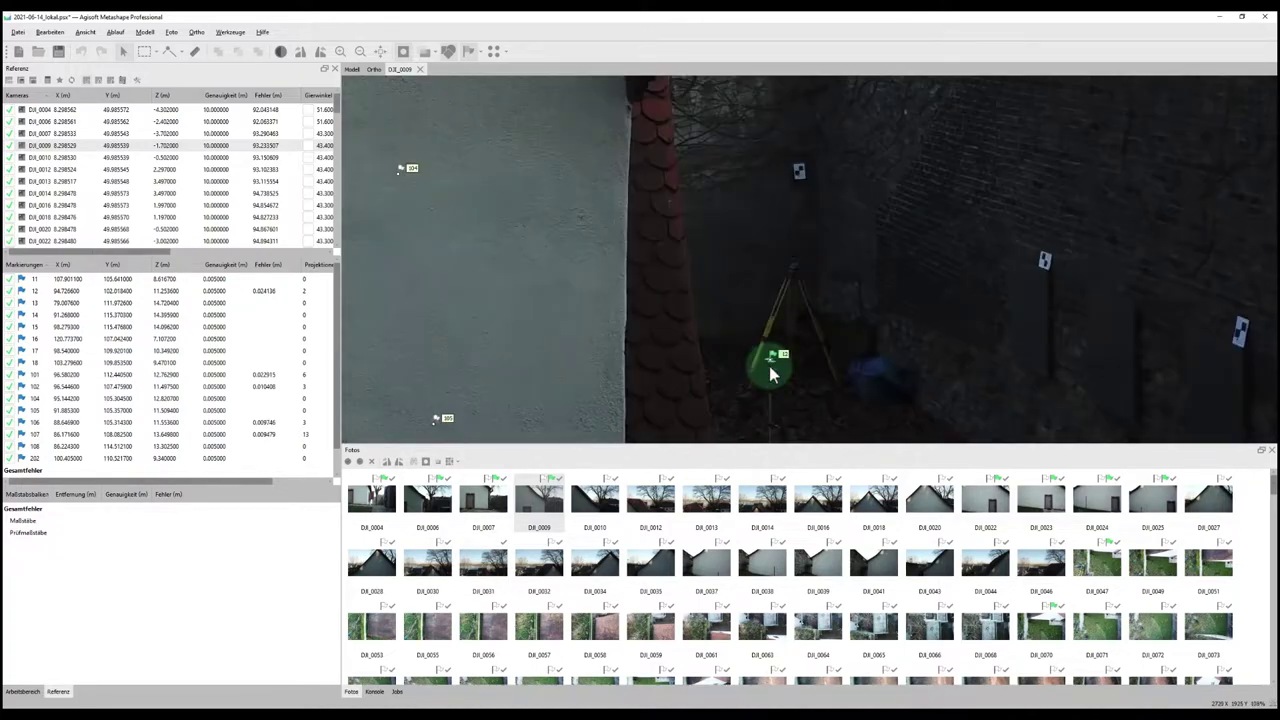
pyautogui.doubleClick(592, 500)
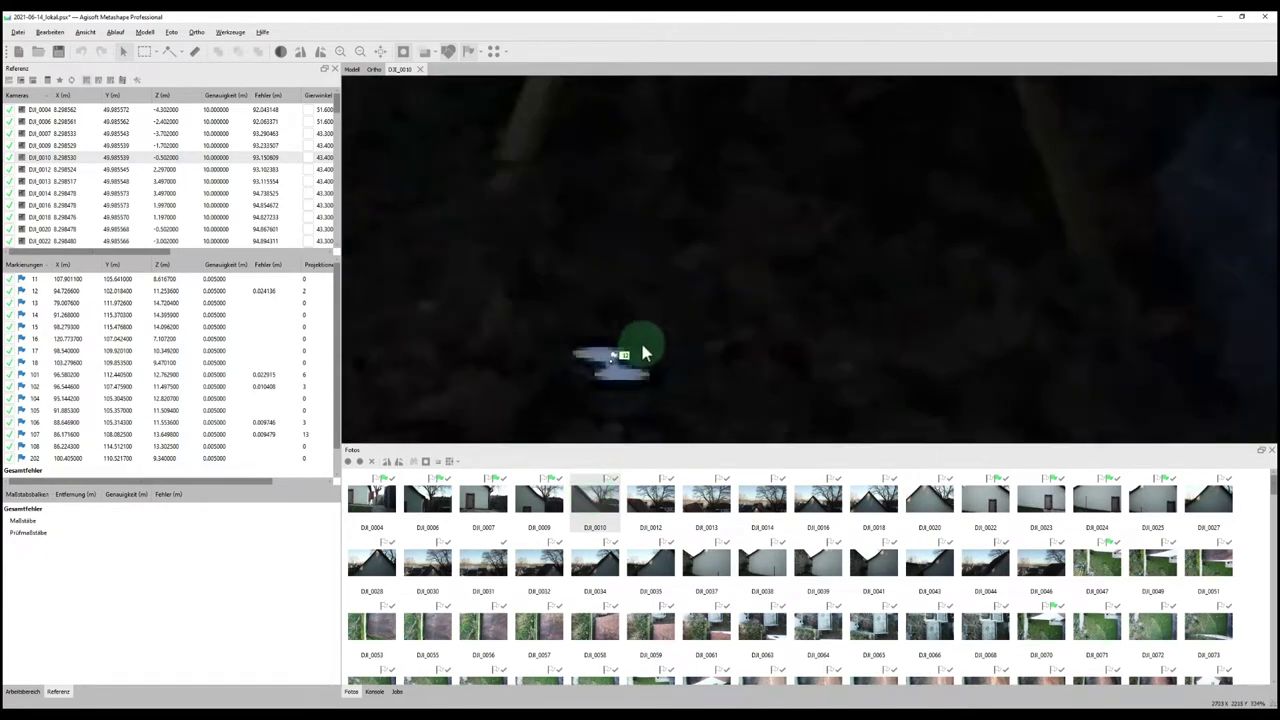
pyautogui.moveTo(644, 339); pyautogui.dragTo(644, 342)
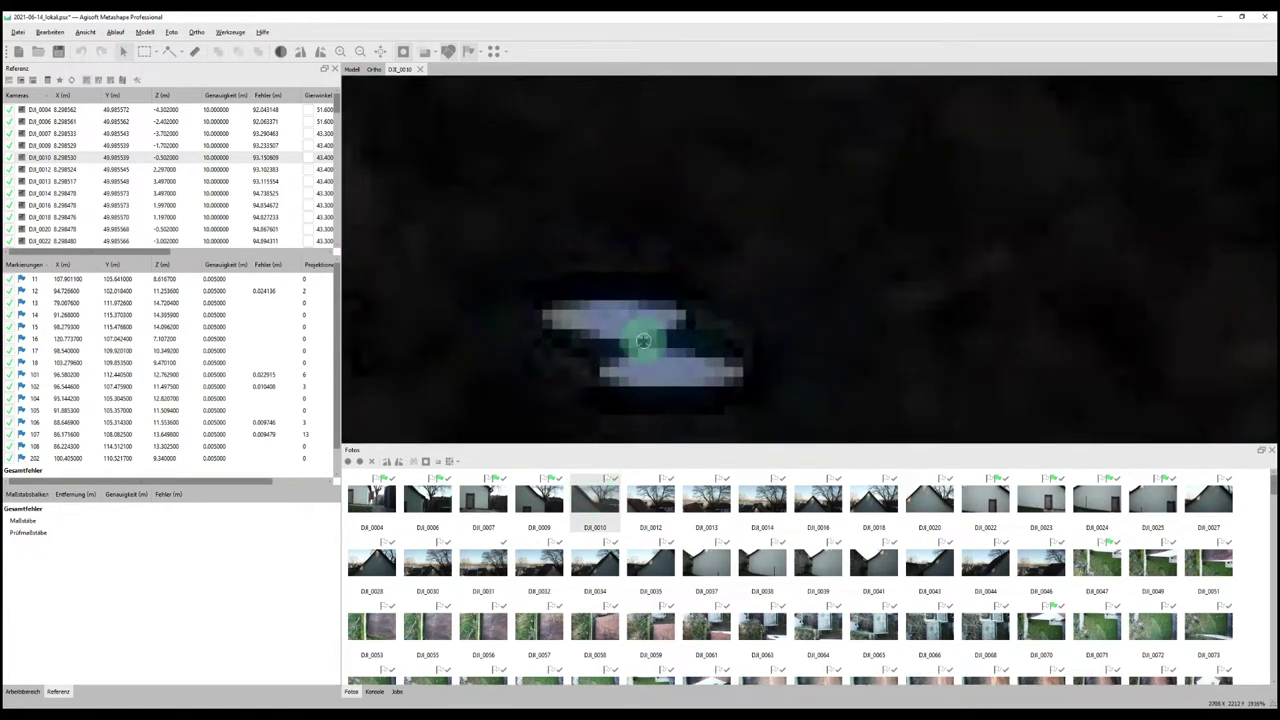
# Look through photos DJI_0012 to DJI_0018 for visible targets
pyautogui.doubleClick(648, 488)
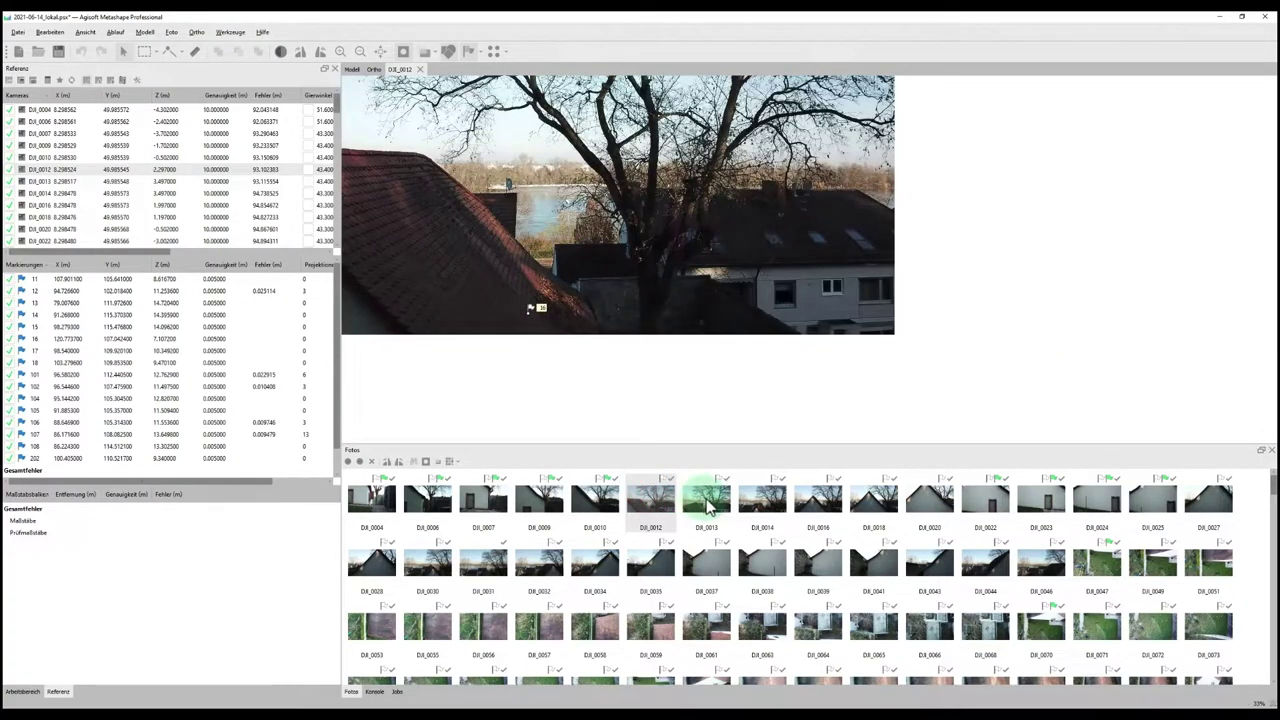
pyautogui.doubleClick(706, 500)
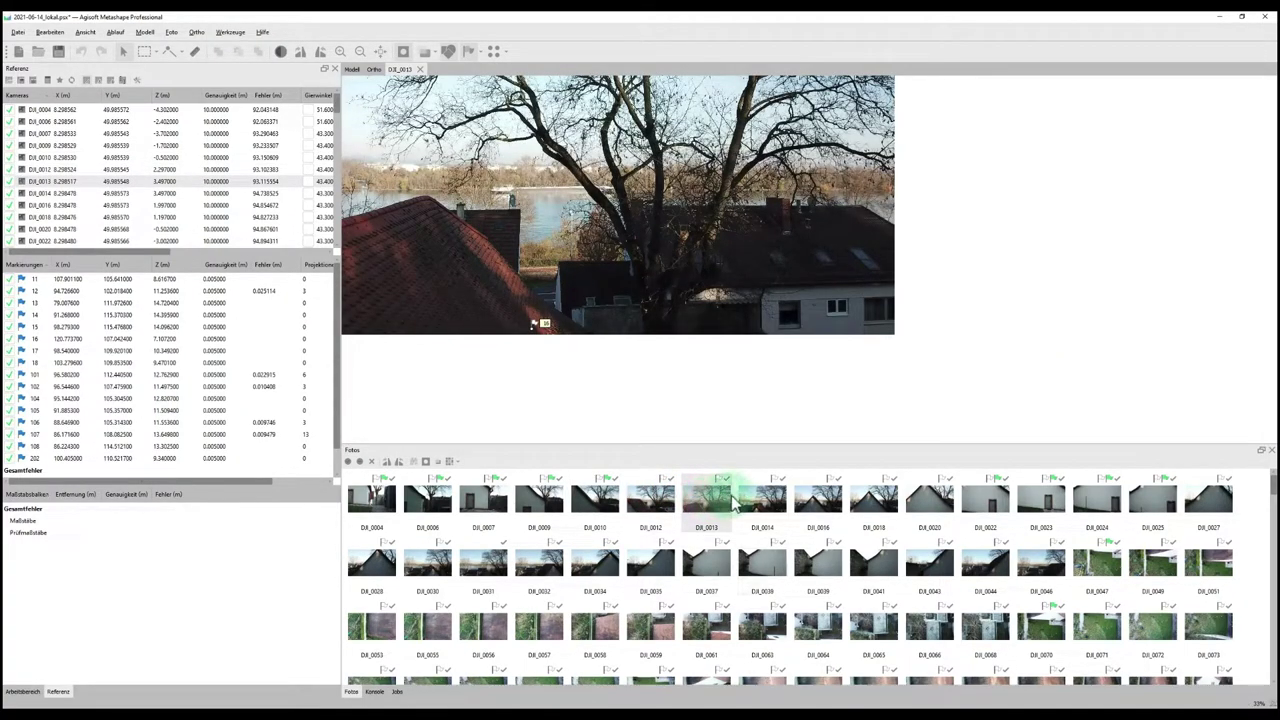
pyautogui.doubleClick(755, 500)
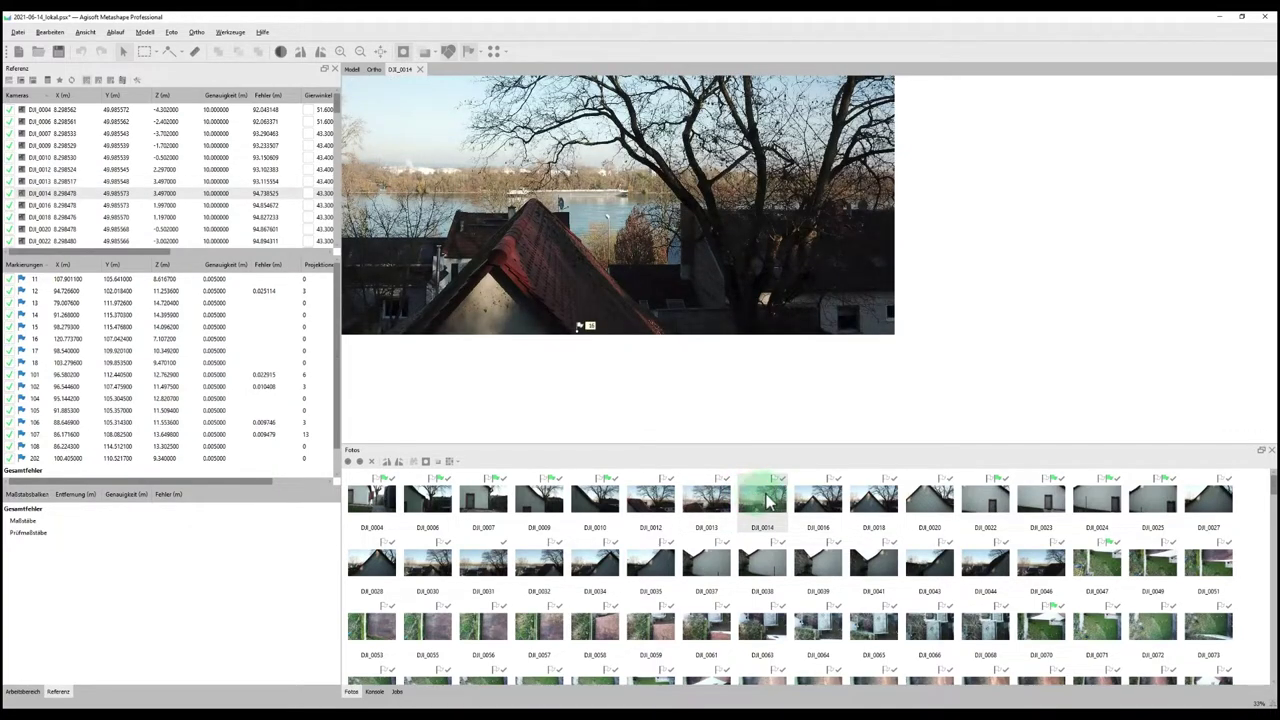
pyautogui.click(818, 500)
pyautogui.doubleClick(872, 500)
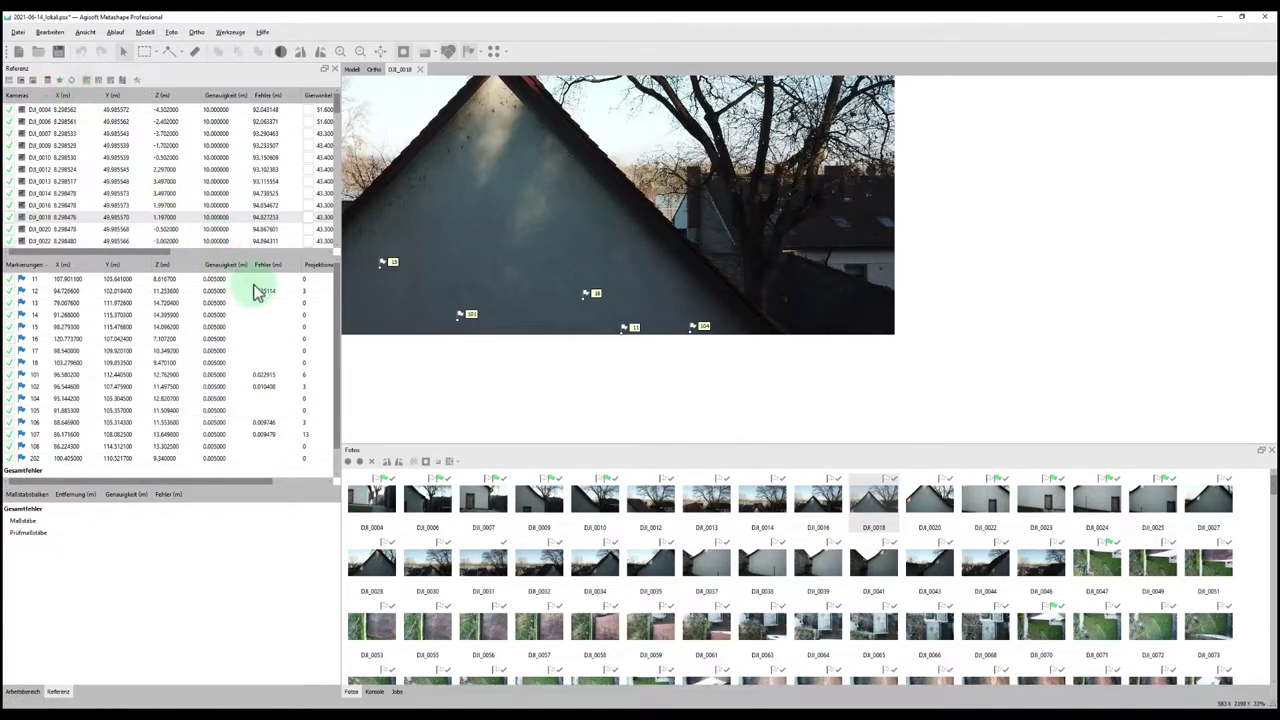
# Go through the marker list from marker 11 downwards, checking which markers have projections and how large their errors are
pyautogui.click(295, 327)
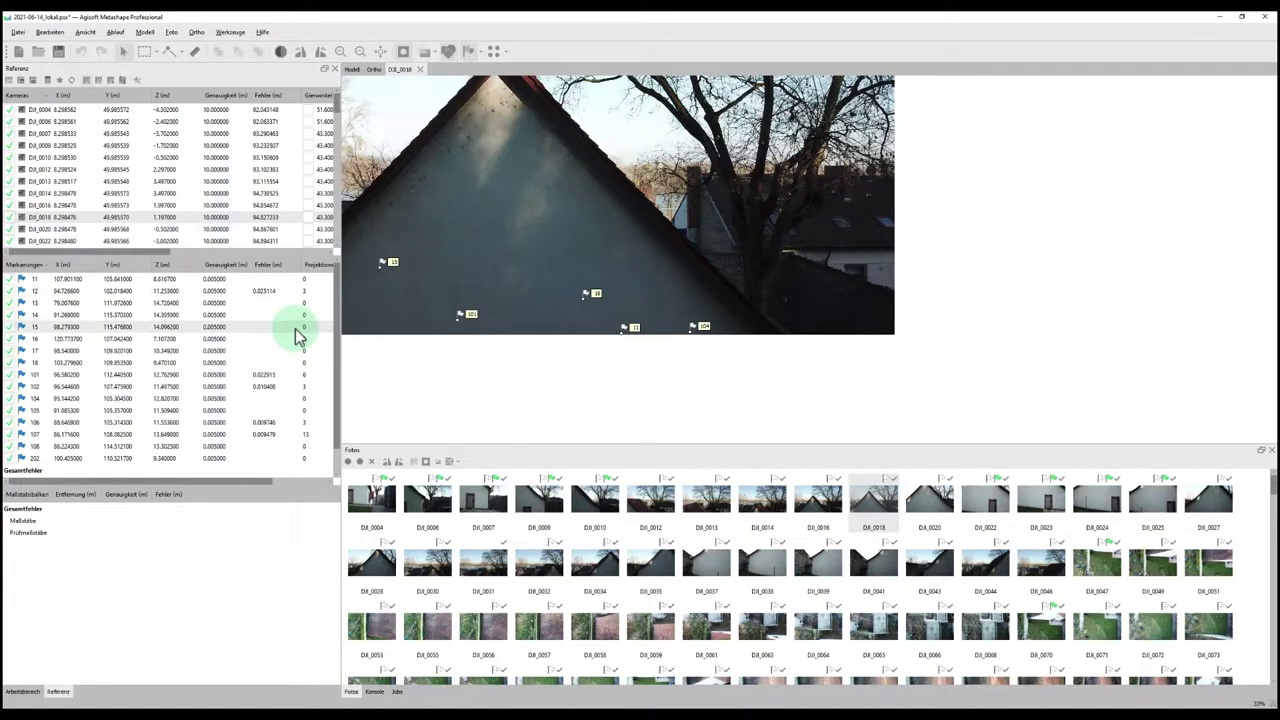
pyautogui.click(243, 376)
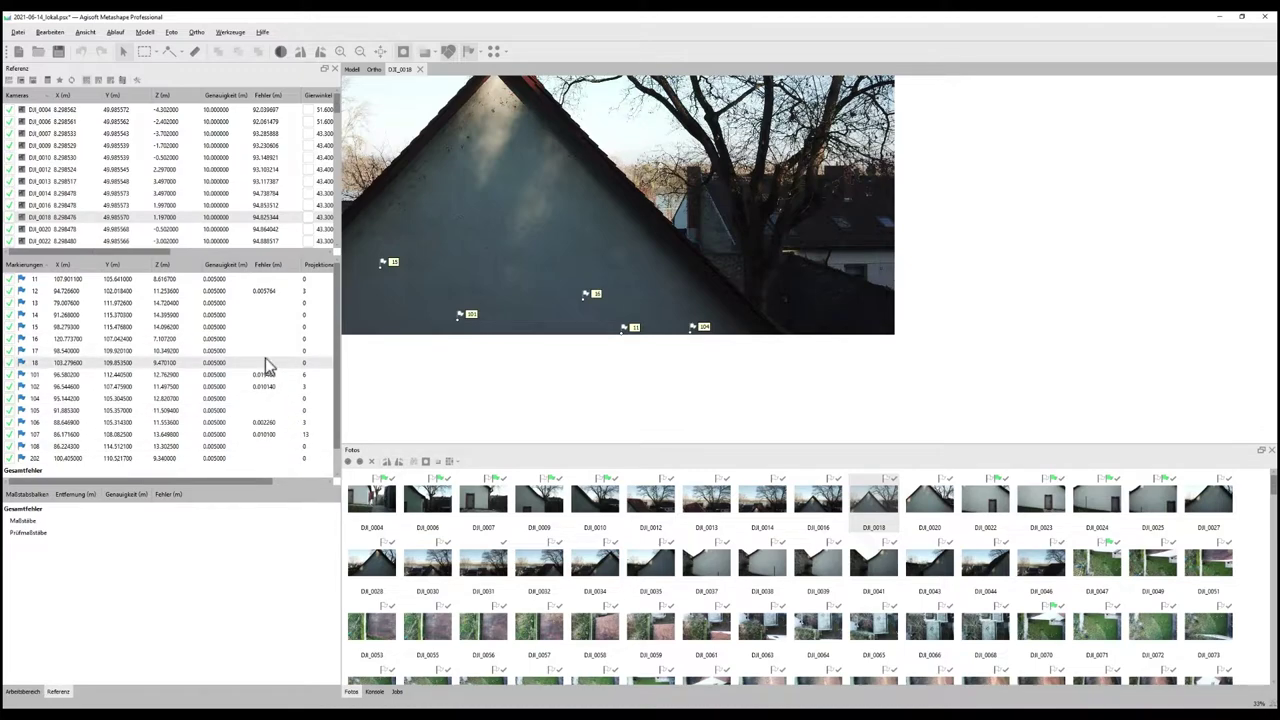
pyautogui.click(233, 282)
pyautogui.press('Down')
pyautogui.press('Down')
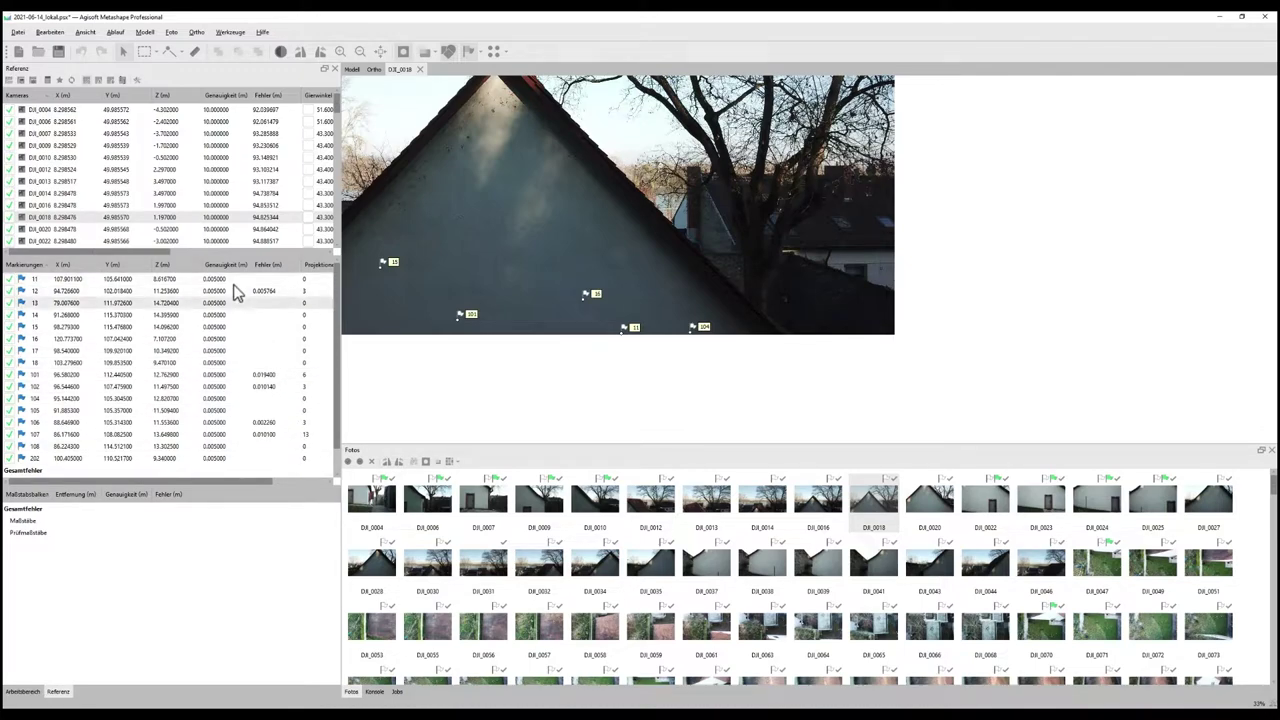
pyautogui.press('Down')
pyautogui.press('Down')
pyautogui.press('Down')
pyautogui.press('Down')
pyautogui.press('Down')
pyautogui.press('Down')
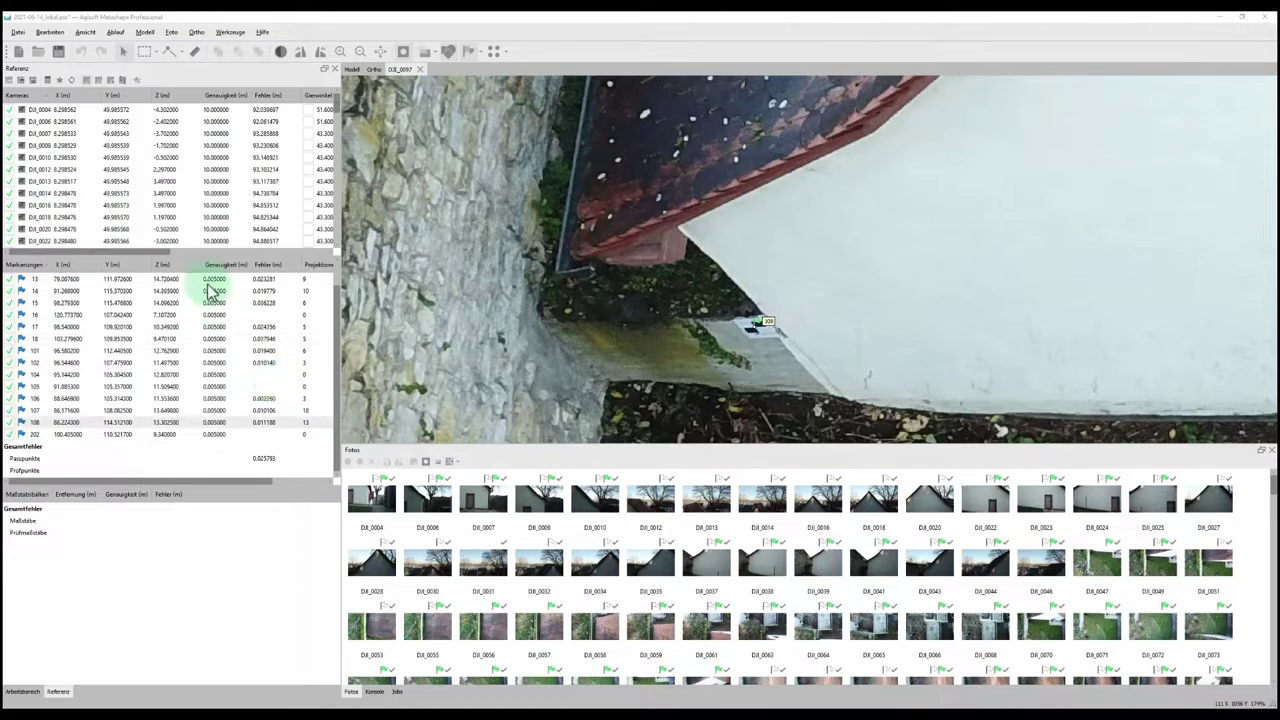
# Optimize the camera alignment, fitting f, cx, cy, k1 to k4, p1, p2, b1 and b2 without the advanced options
pyautogui.click(62, 80)
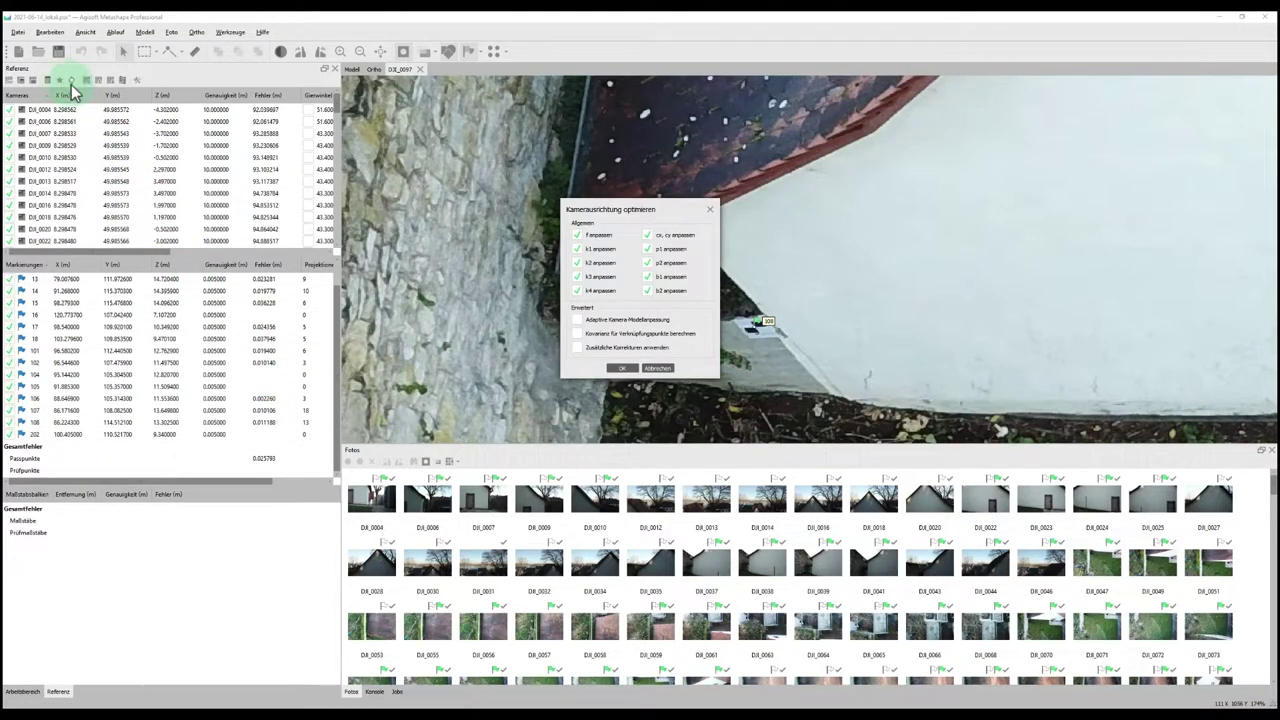
pyautogui.click(628, 369)
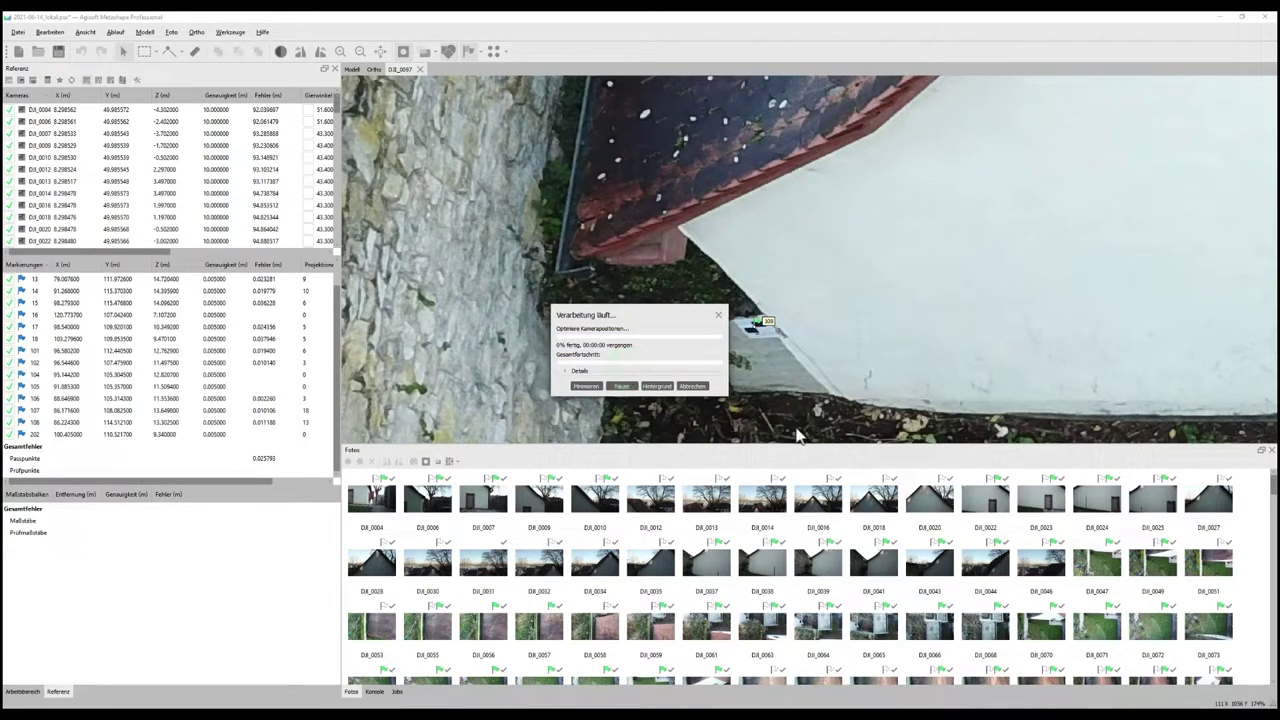
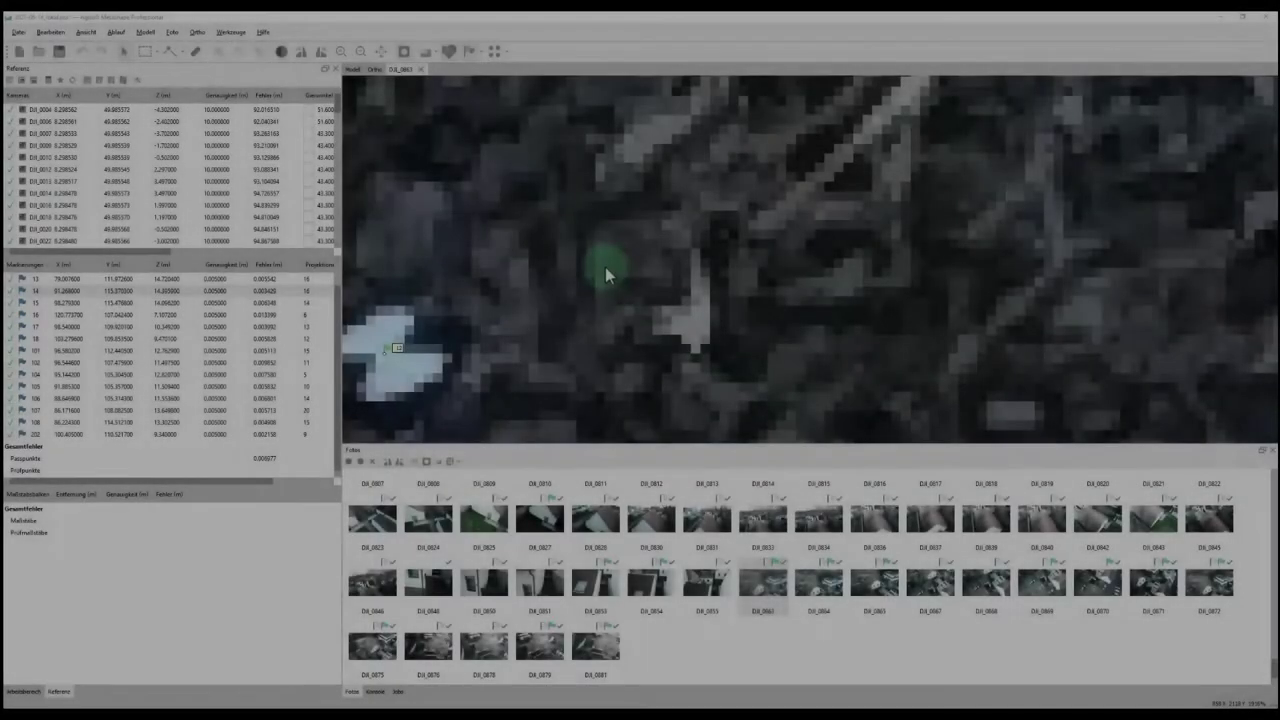
pyautogui.scroll(-4, 605, 267)
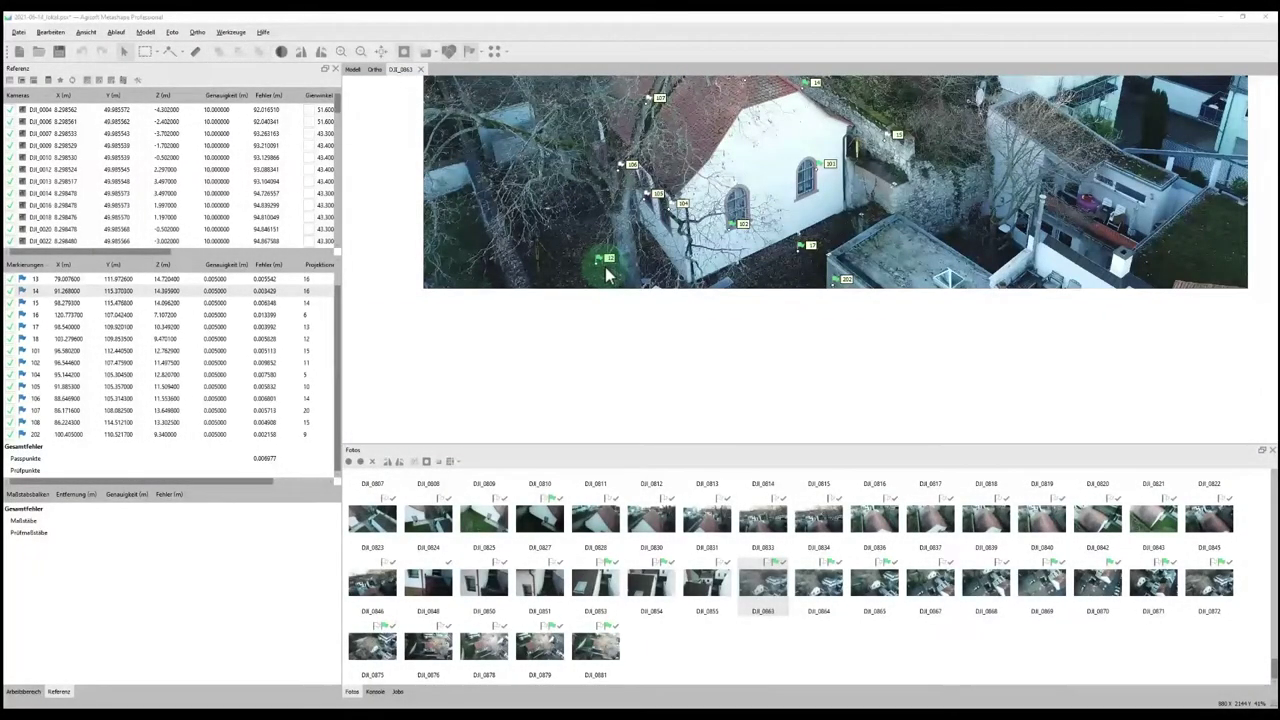
# Update the reference transformation and inspect the target on the garden wall corner in photo DJI_0863
pyautogui.click(73, 81)
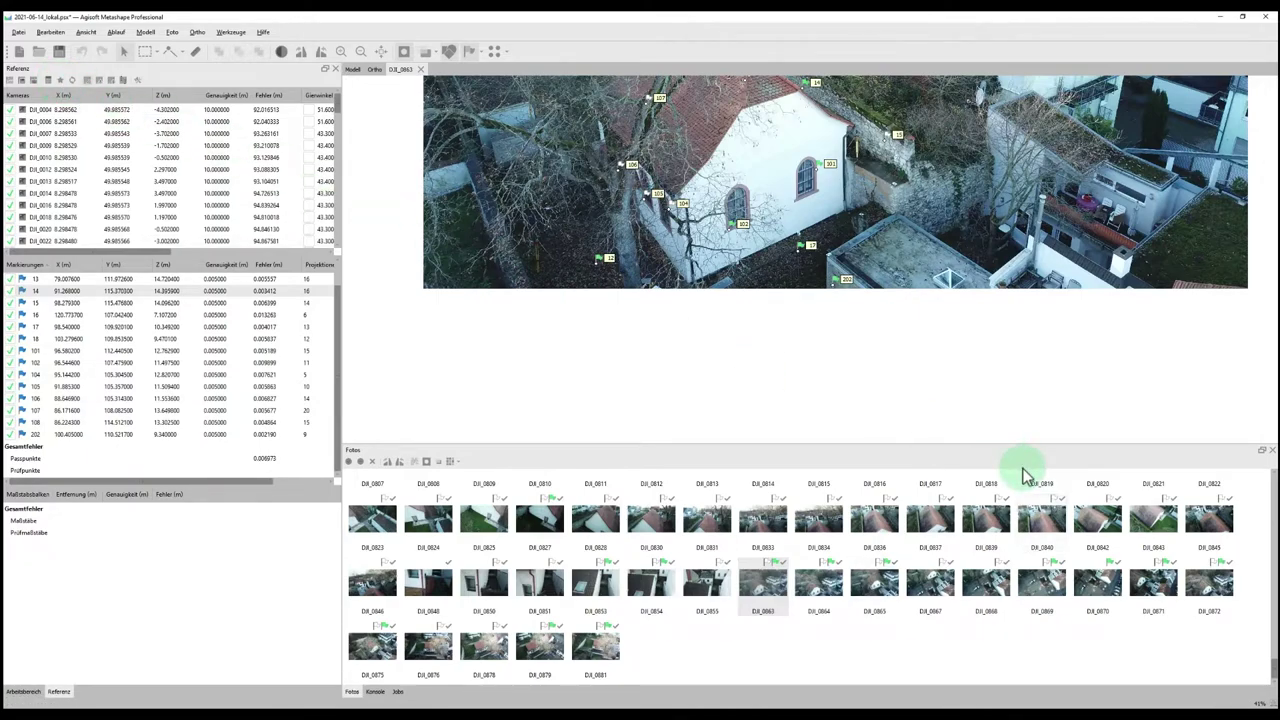
pyautogui.scroll(10, 984, 335)
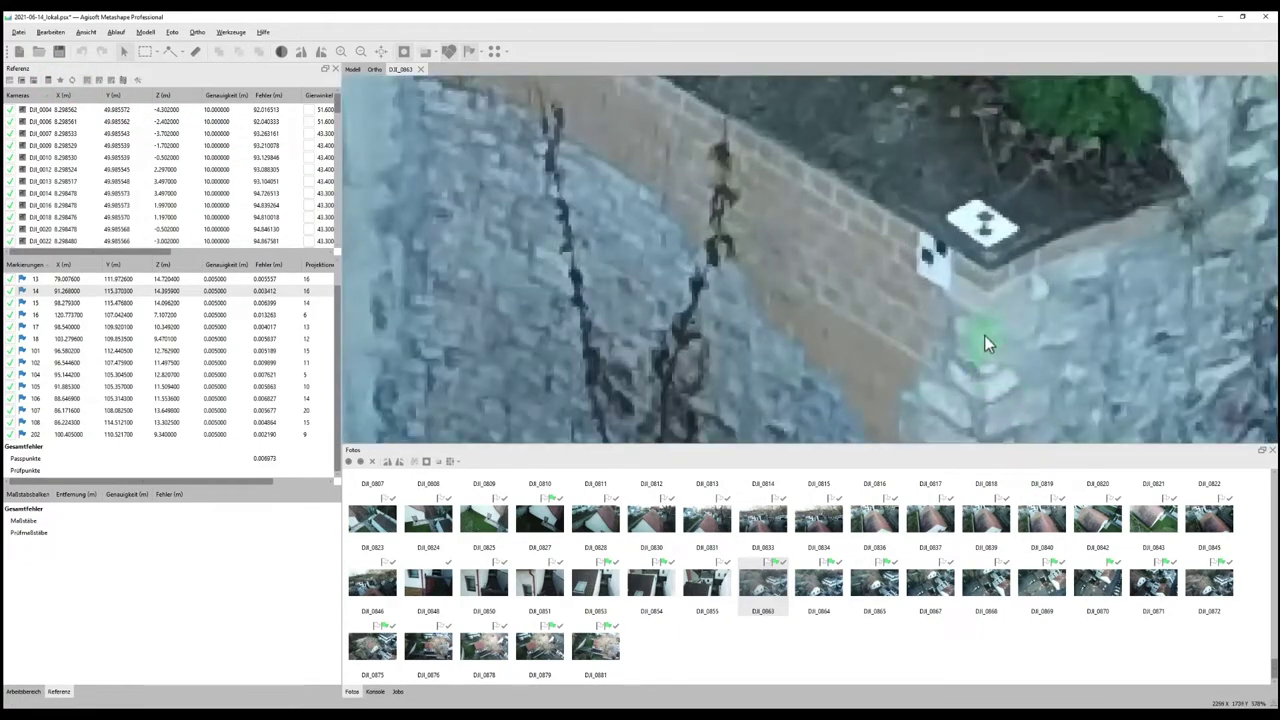
pyautogui.scroll(-10, 962, 256)
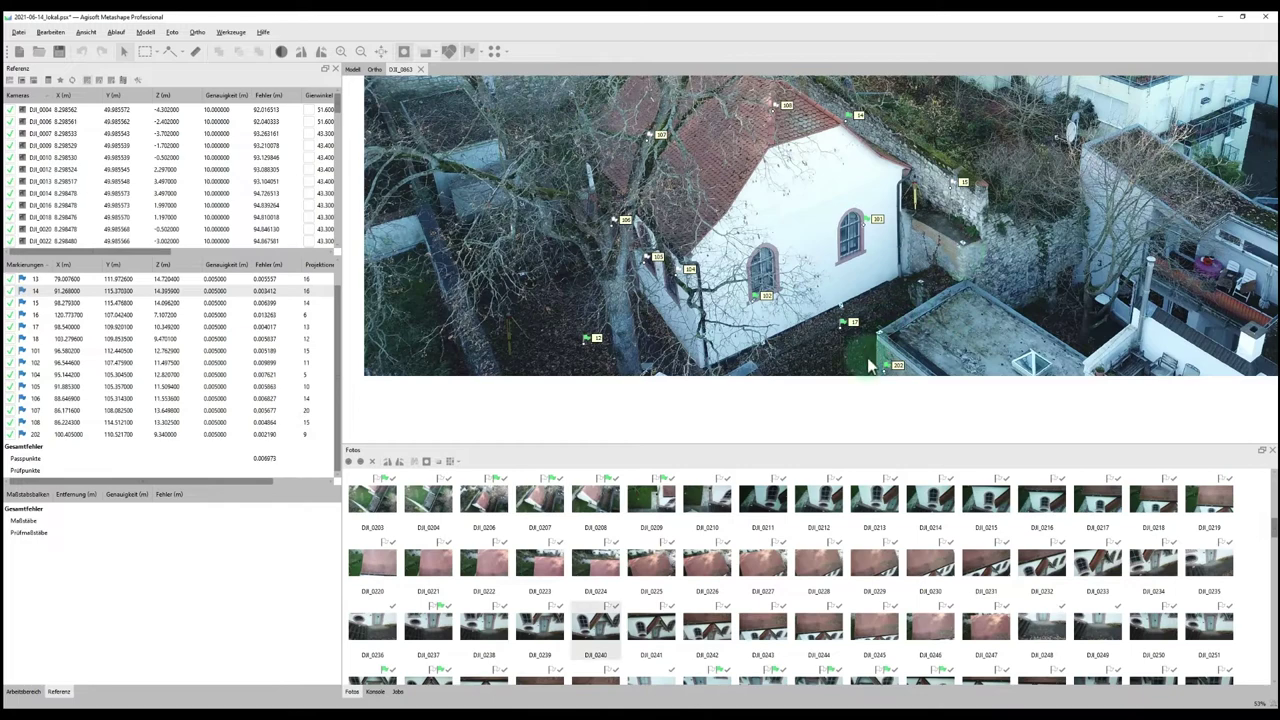
# Add a marker at the centre of the target standing in the leaves right of the door in photo DJI_0240 and name it 300
pyautogui.doubleClick(625, 628)
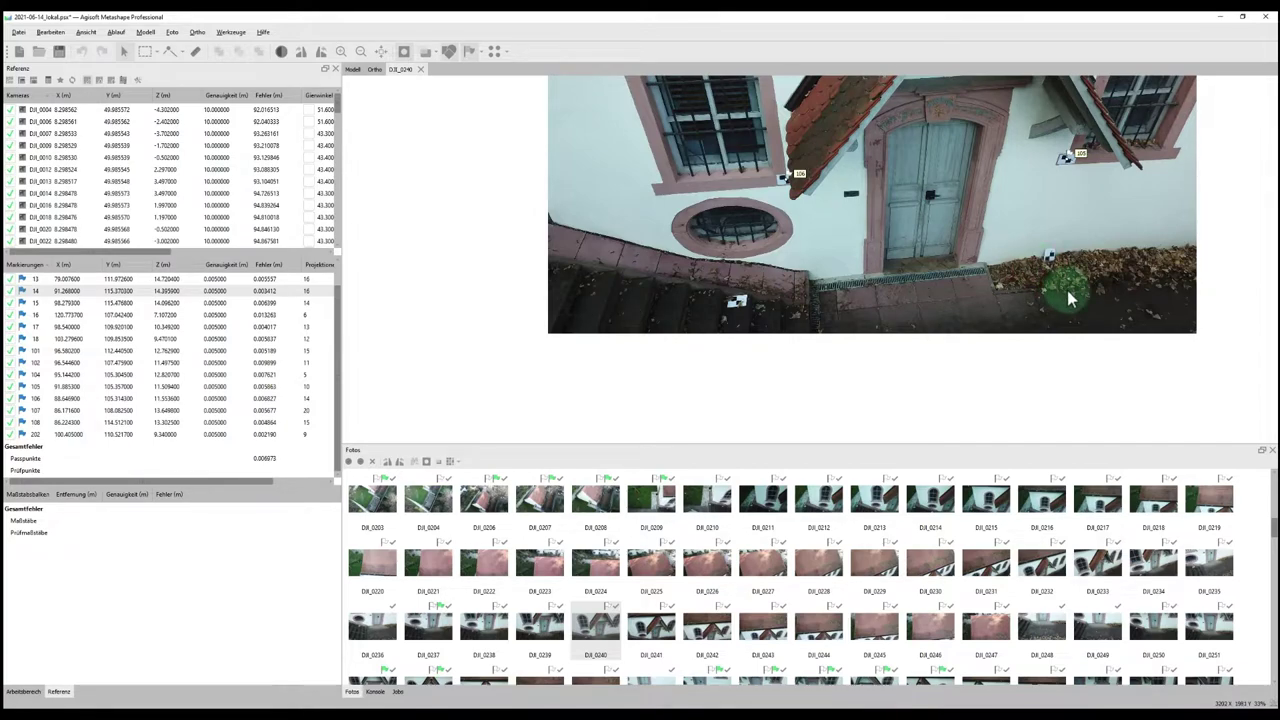
pyautogui.scroll(10, 1068, 297)
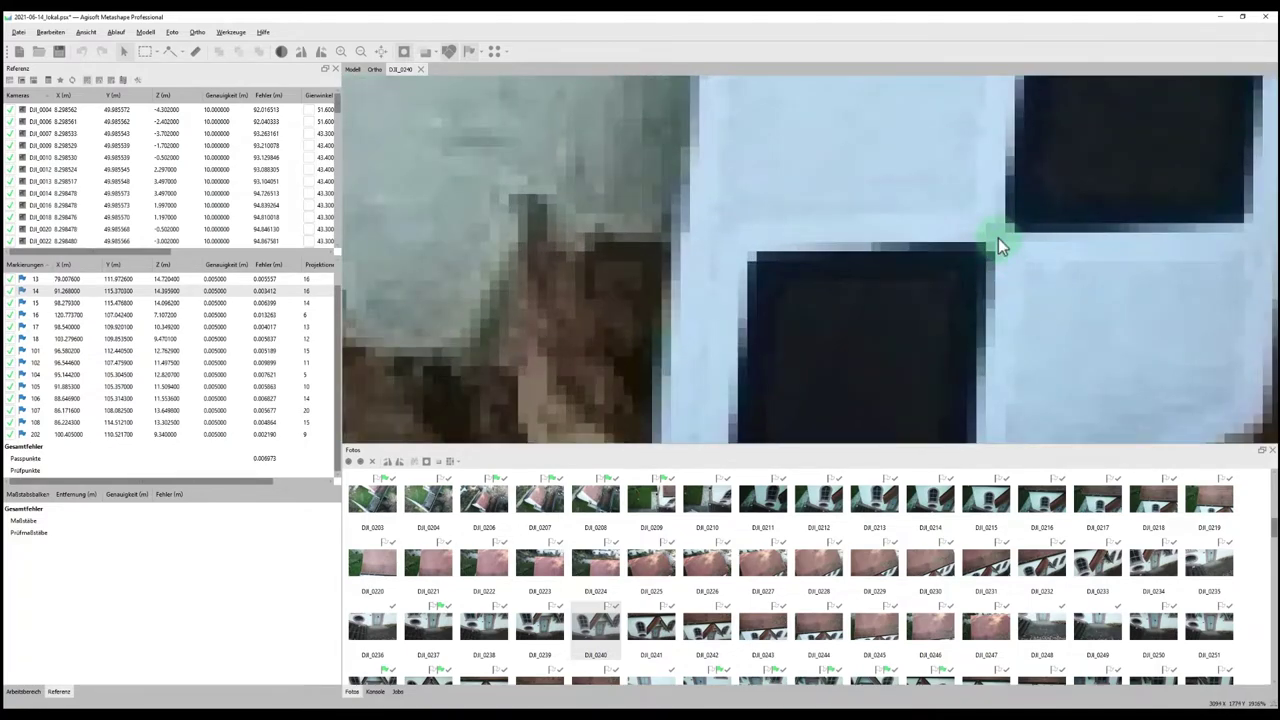
pyautogui.rightClick(999, 240)
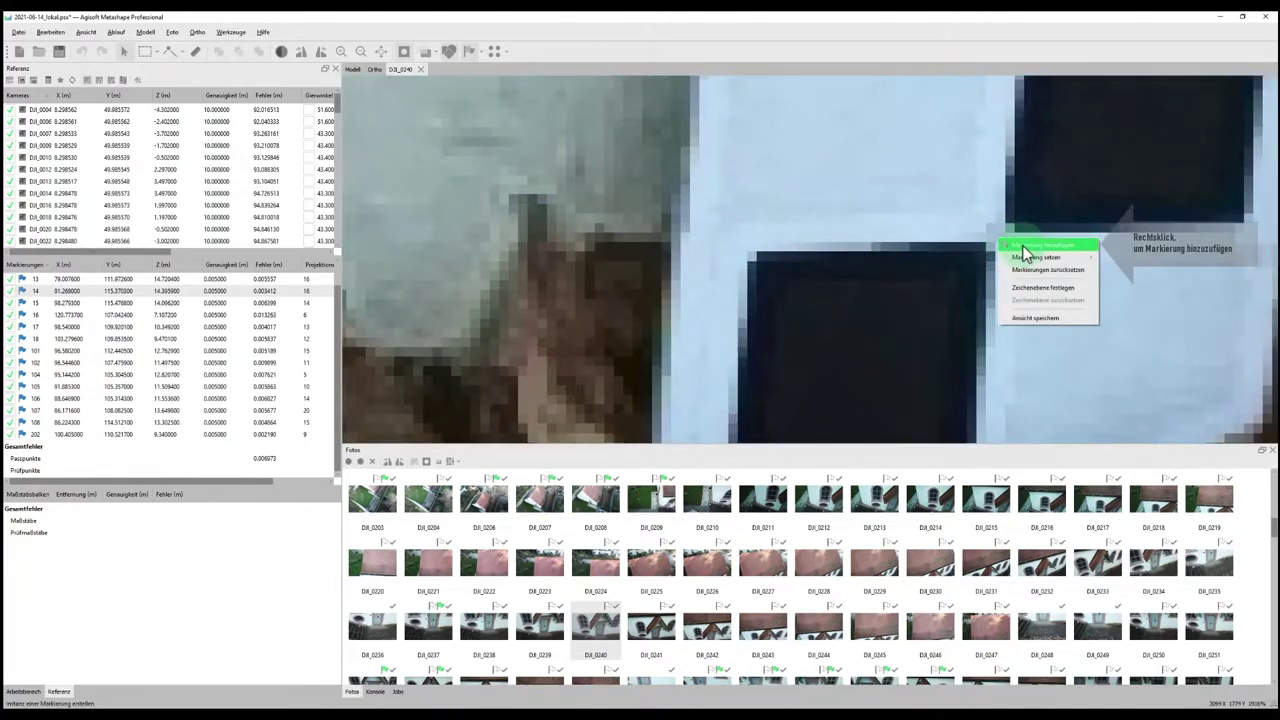
pyautogui.click(1024, 251)
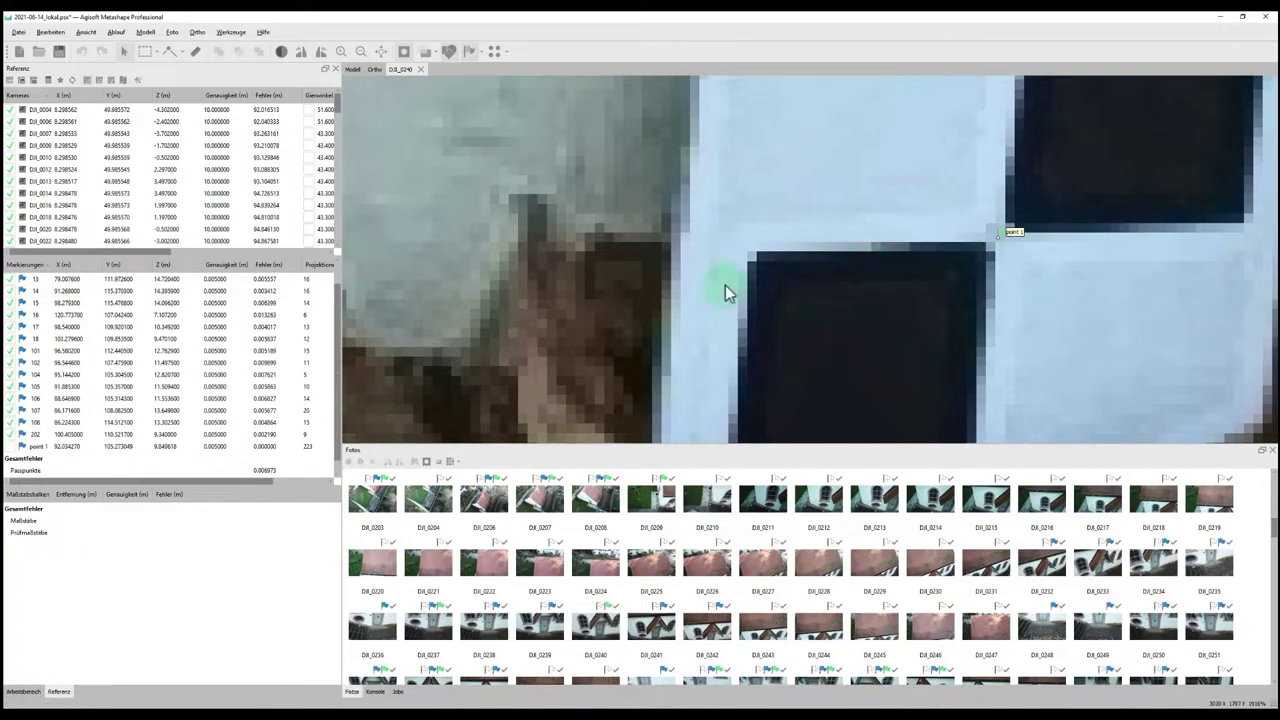
pyautogui.scroll(-1, 335, 320)
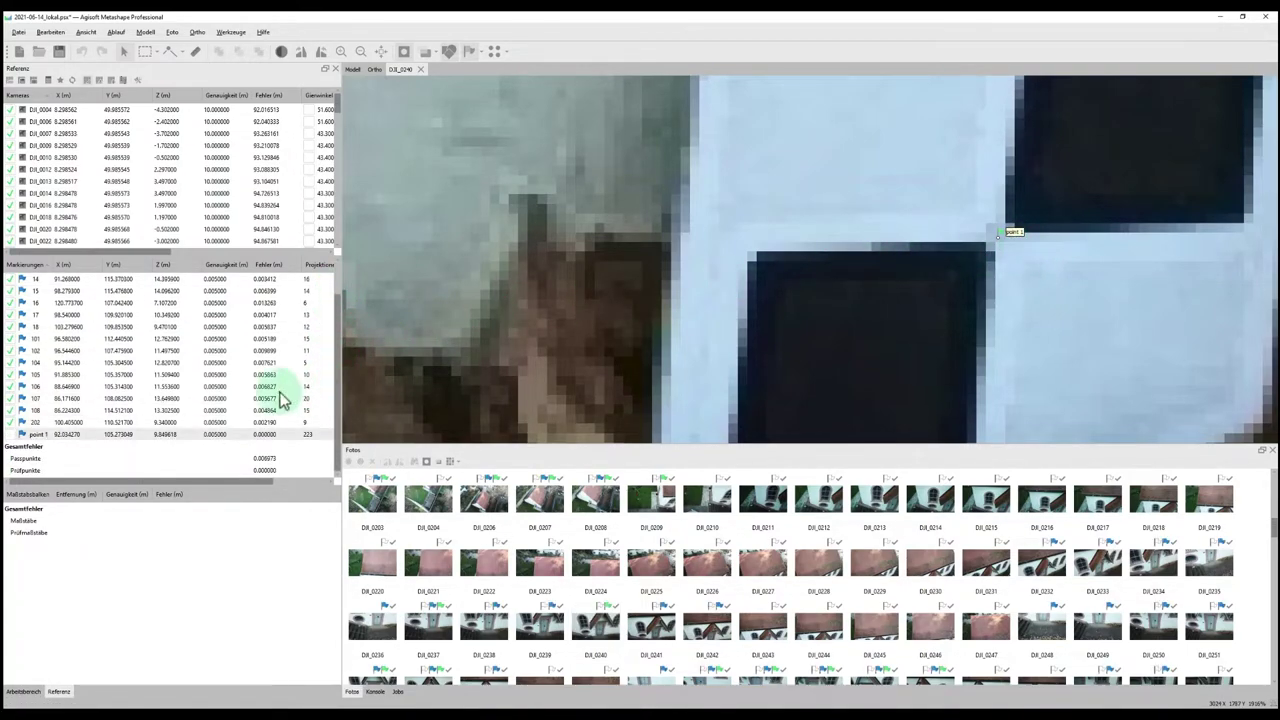
pyautogui.doubleClick(40, 434)
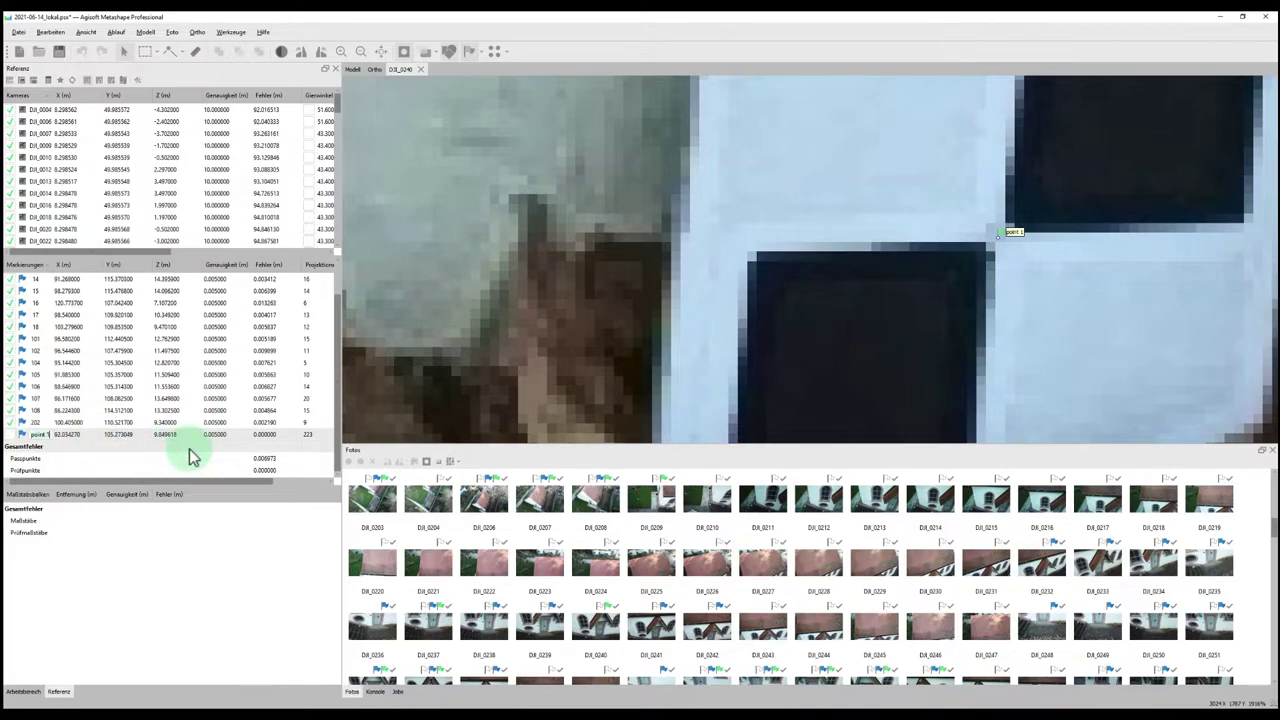
pyautogui.write('300')
pyautogui.press('Return')
pyautogui.scroll(-1, 790, 325)
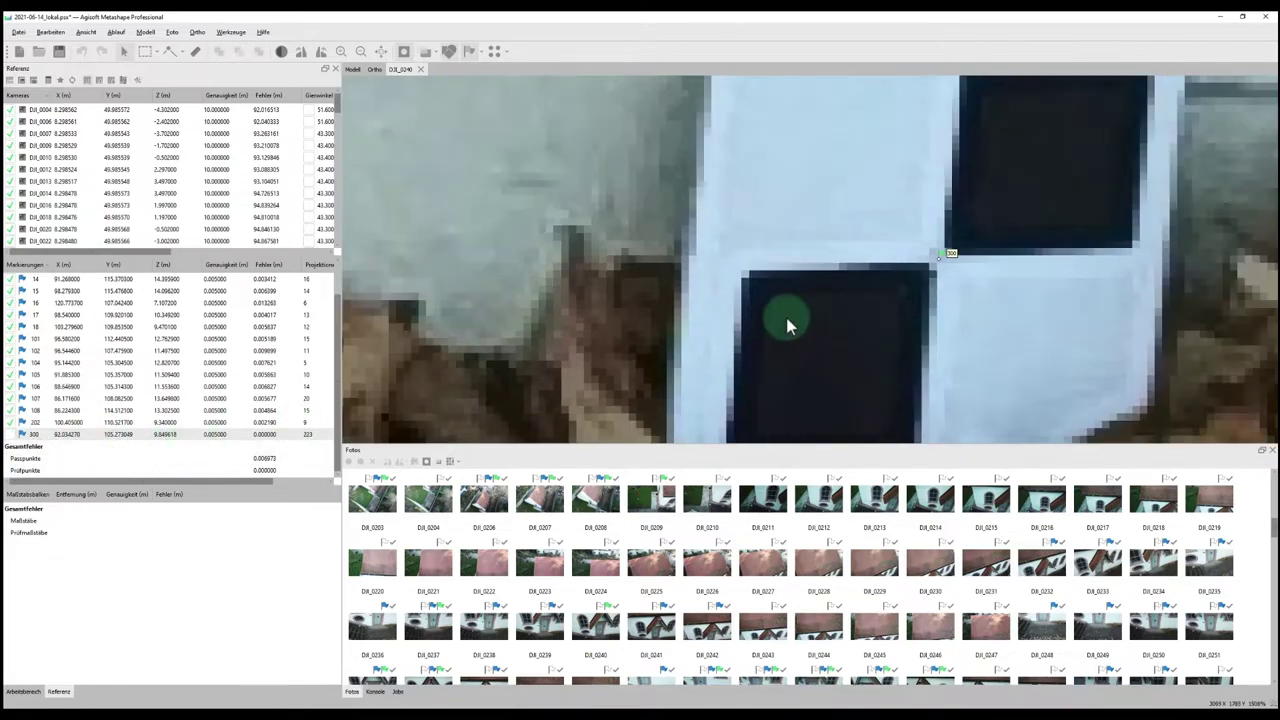
# Add a marker at the centre of the target on the stairs in photo DJI_0240 and name it 301
pyautogui.scroll(-6, 786, 323)
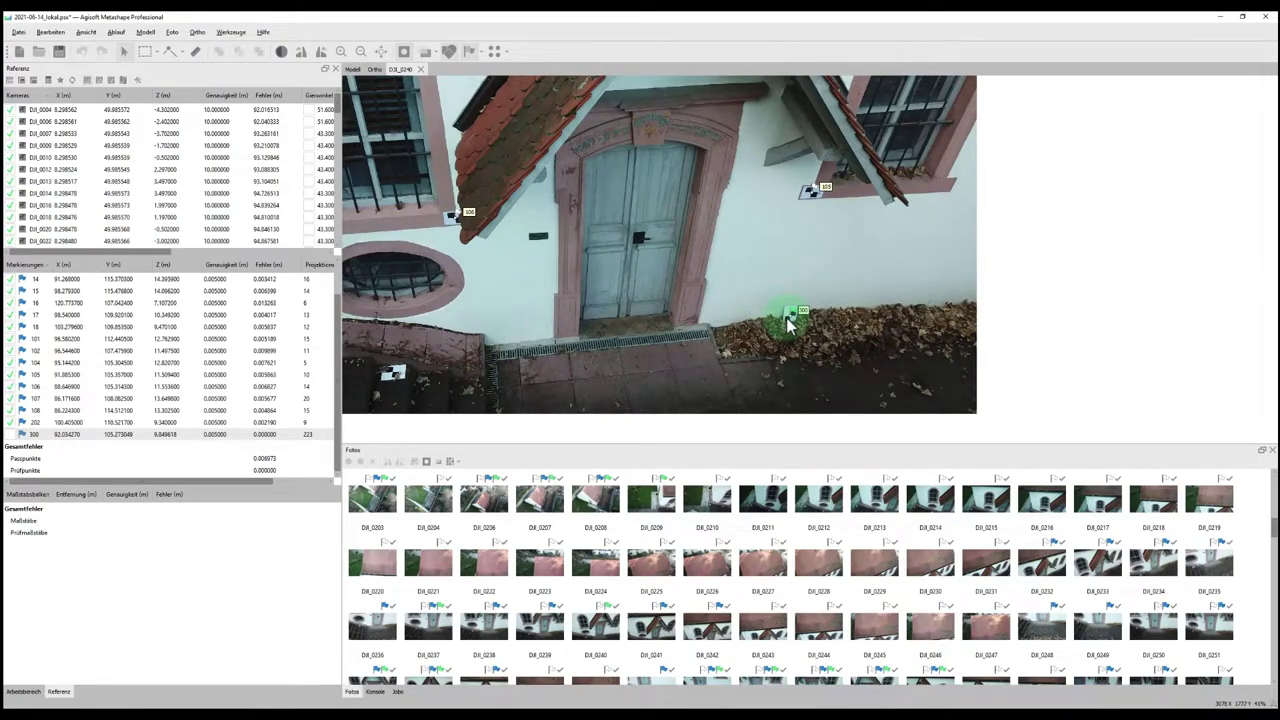
pyautogui.scroll(5, 465, 393)
pyautogui.scroll(3, 465, 393)
pyautogui.rightClick(465, 393)
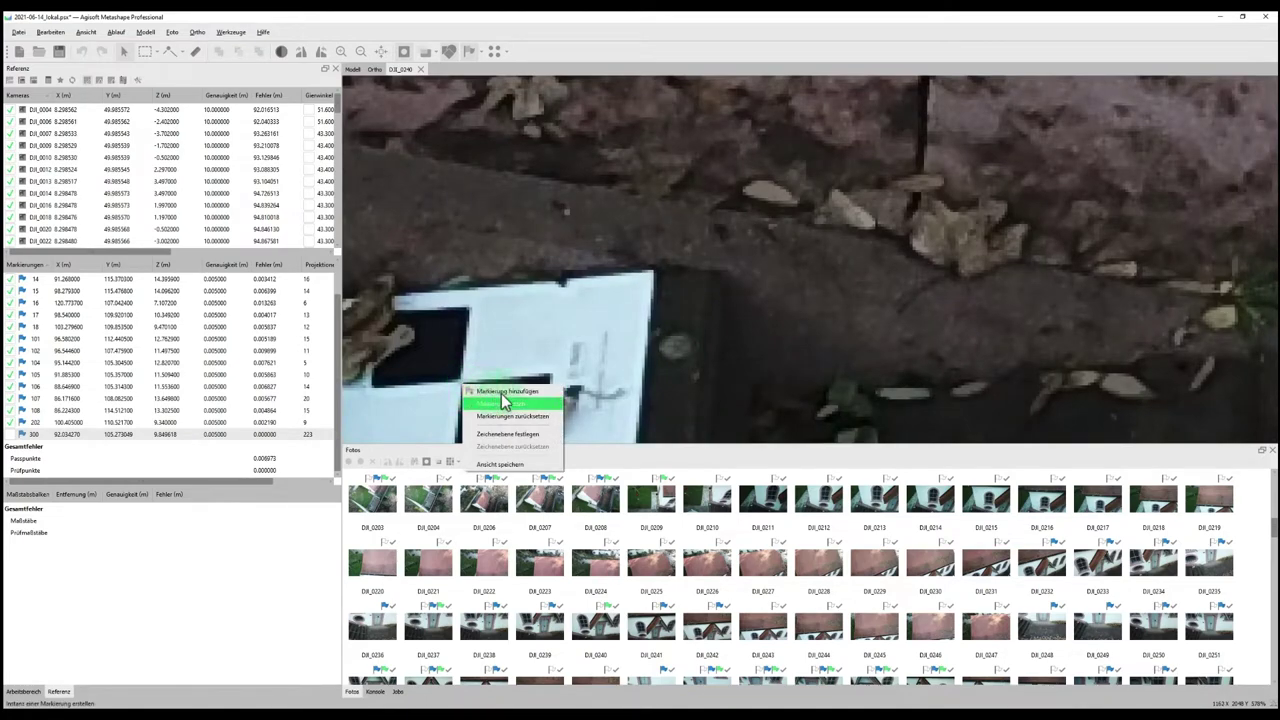
pyautogui.click(503, 400)
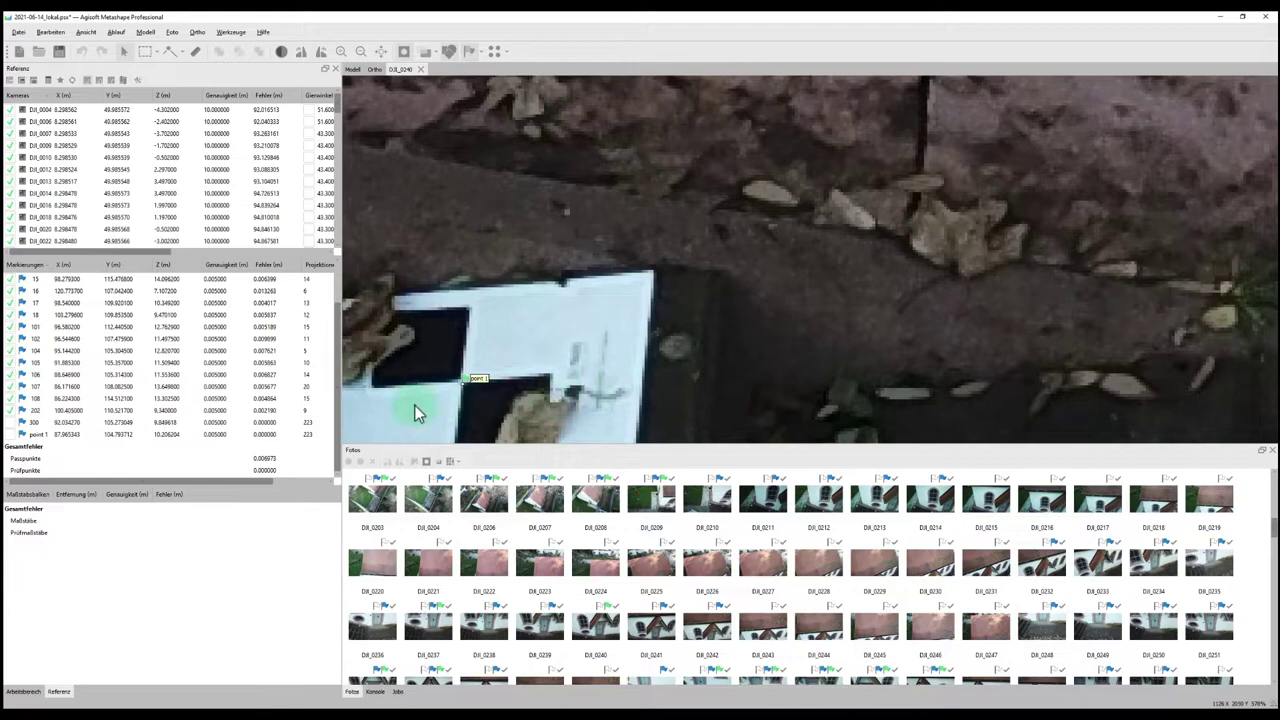
pyautogui.doubleClick(41, 435)
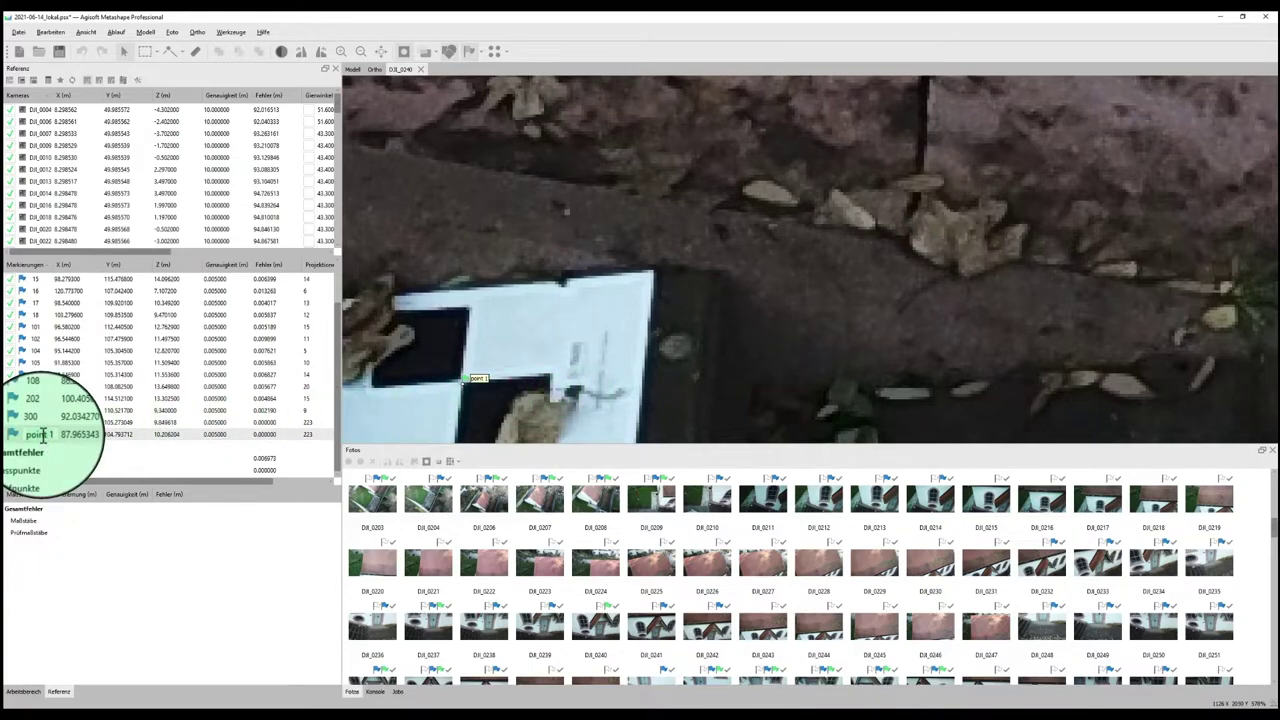
pyautogui.write('301')
pyautogui.press('Return')
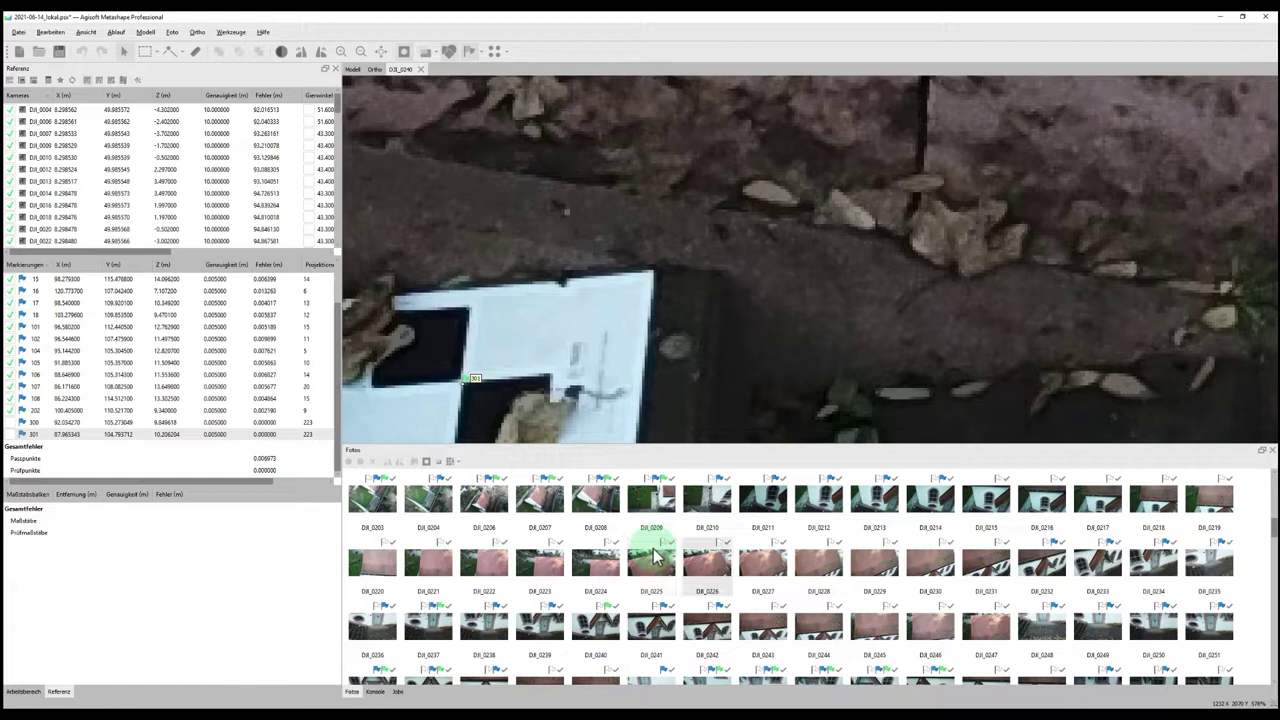
# Fix marker 301 on the centre of the stair target in photo DJI_0211
pyautogui.click(779, 513)
pyautogui.doubleClick(779, 513)
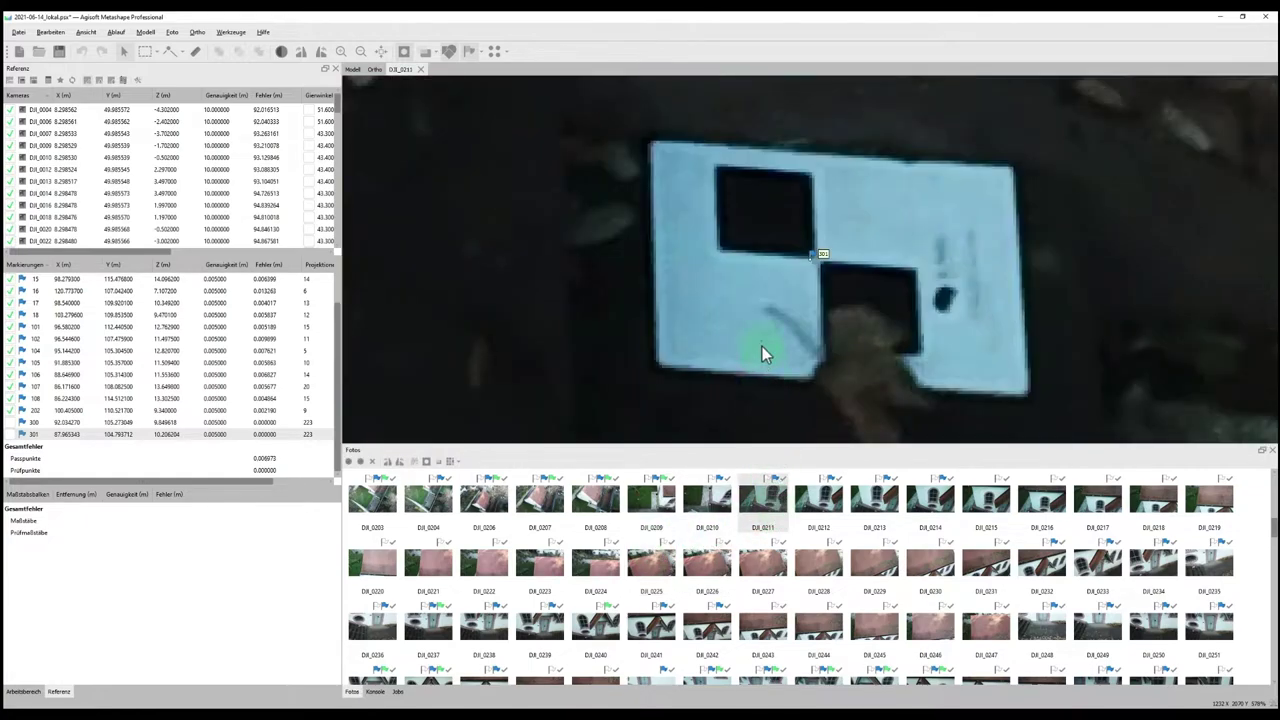
pyautogui.scroll(5, 763, 345)
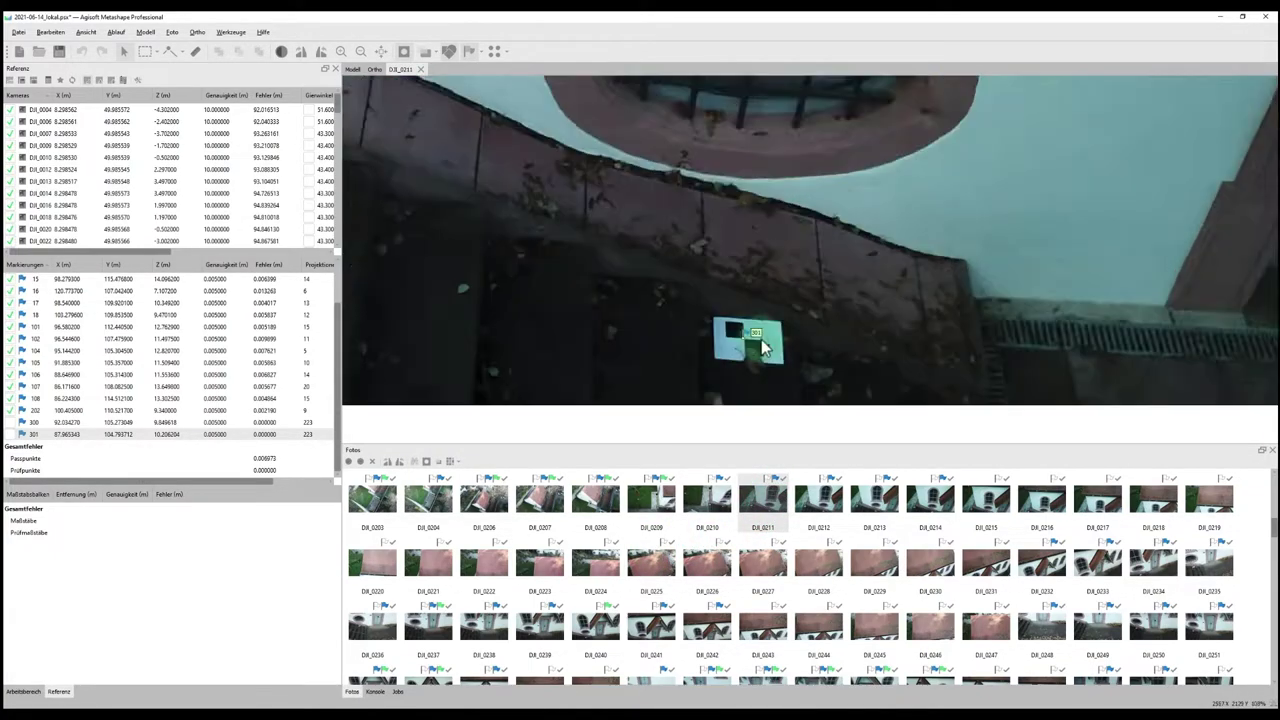
pyautogui.scroll(2, 750, 328)
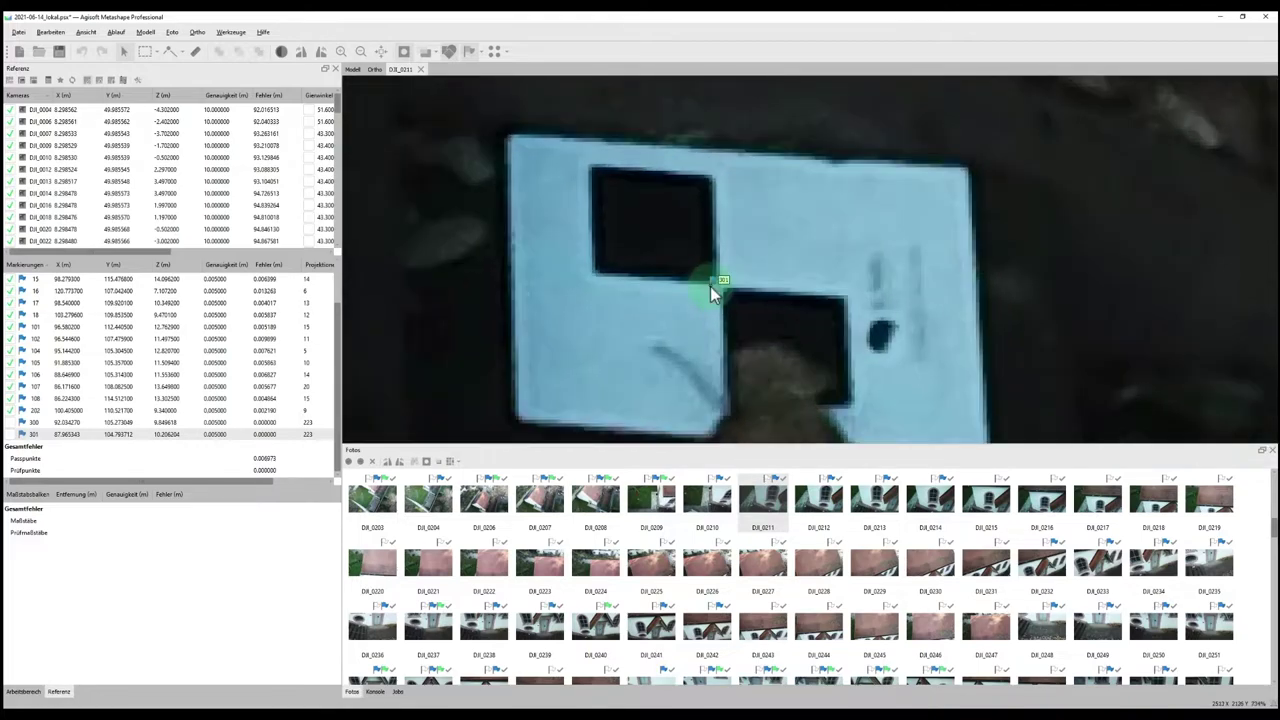
pyautogui.scroll(4, 710, 286)
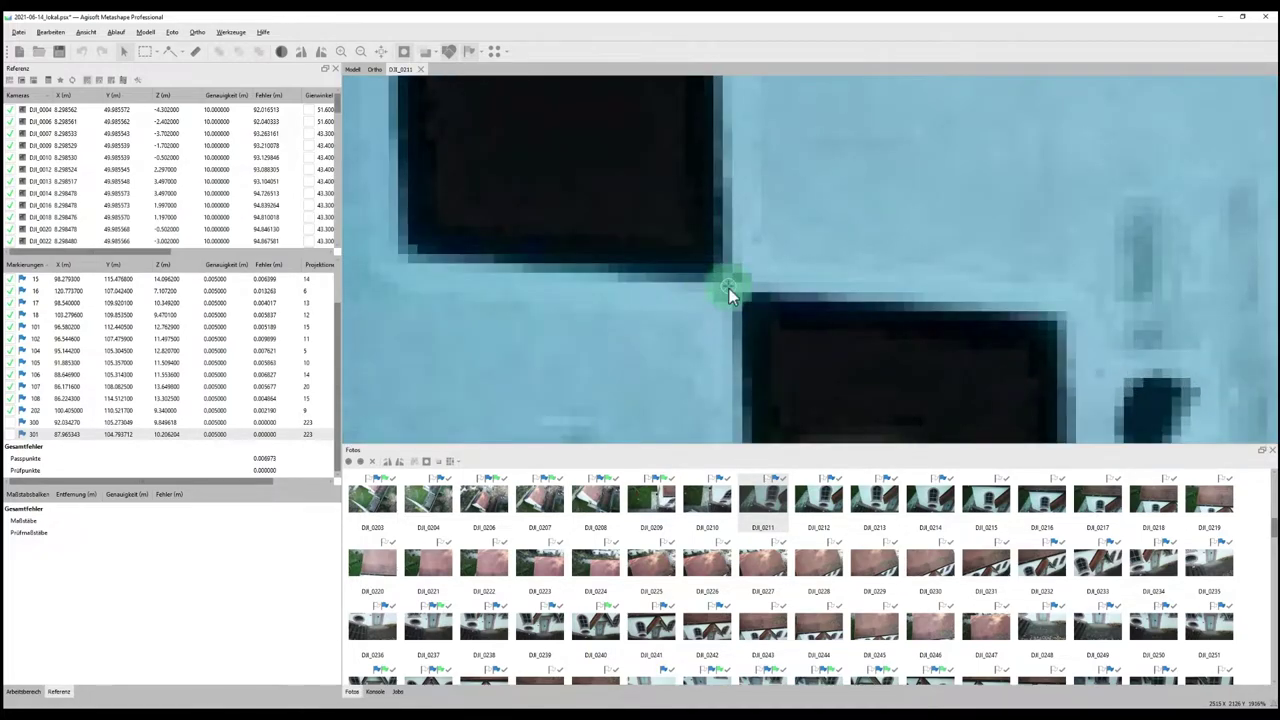
pyautogui.click(729, 293)
pyautogui.scroll(-8, 729, 377)
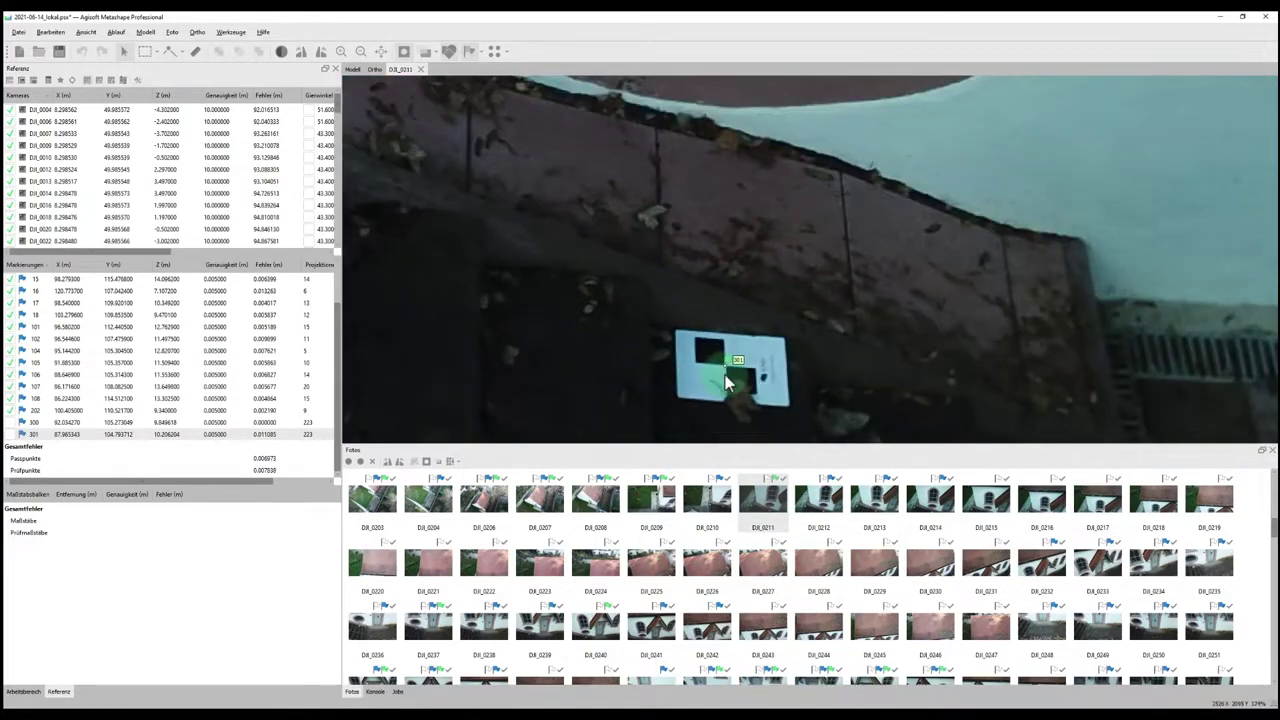
# Move marker 301 to the centre of the stair target in photo DJI_0239
pyautogui.doubleClick(540, 625)
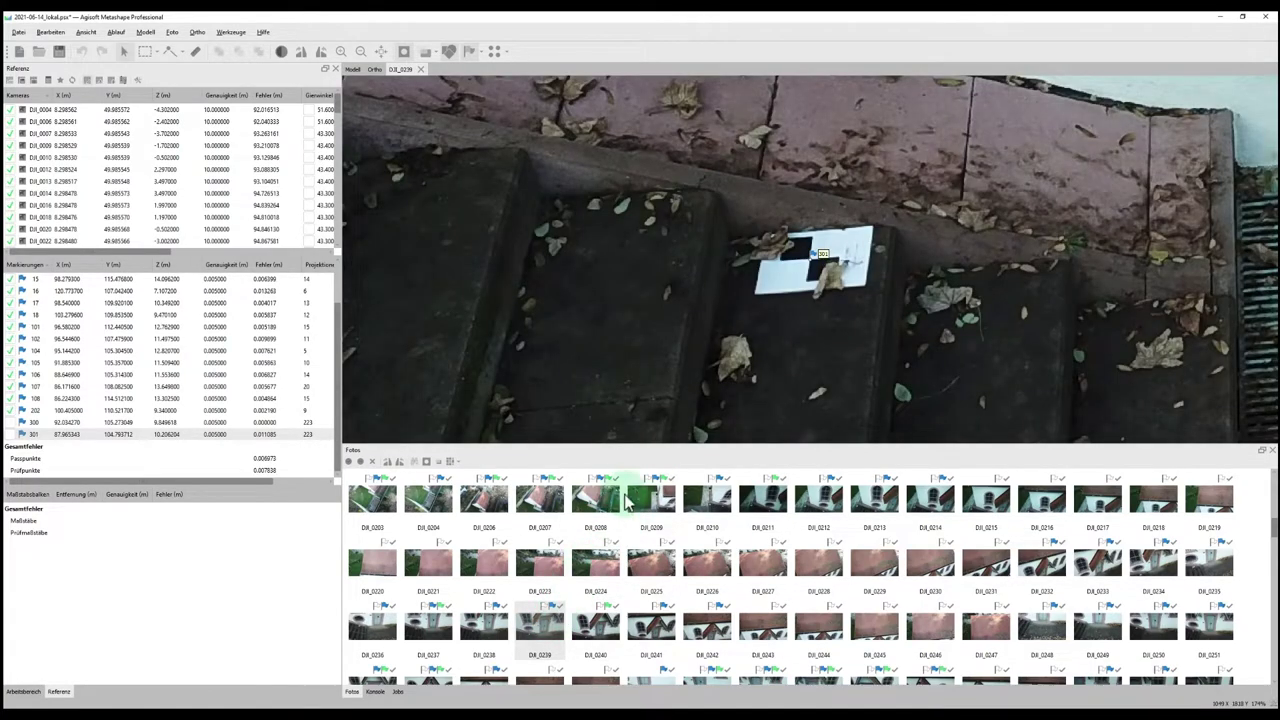
pyautogui.scroll(10, 786, 215)
pyautogui.moveTo(786, 215); pyautogui.dragTo(784, 208)
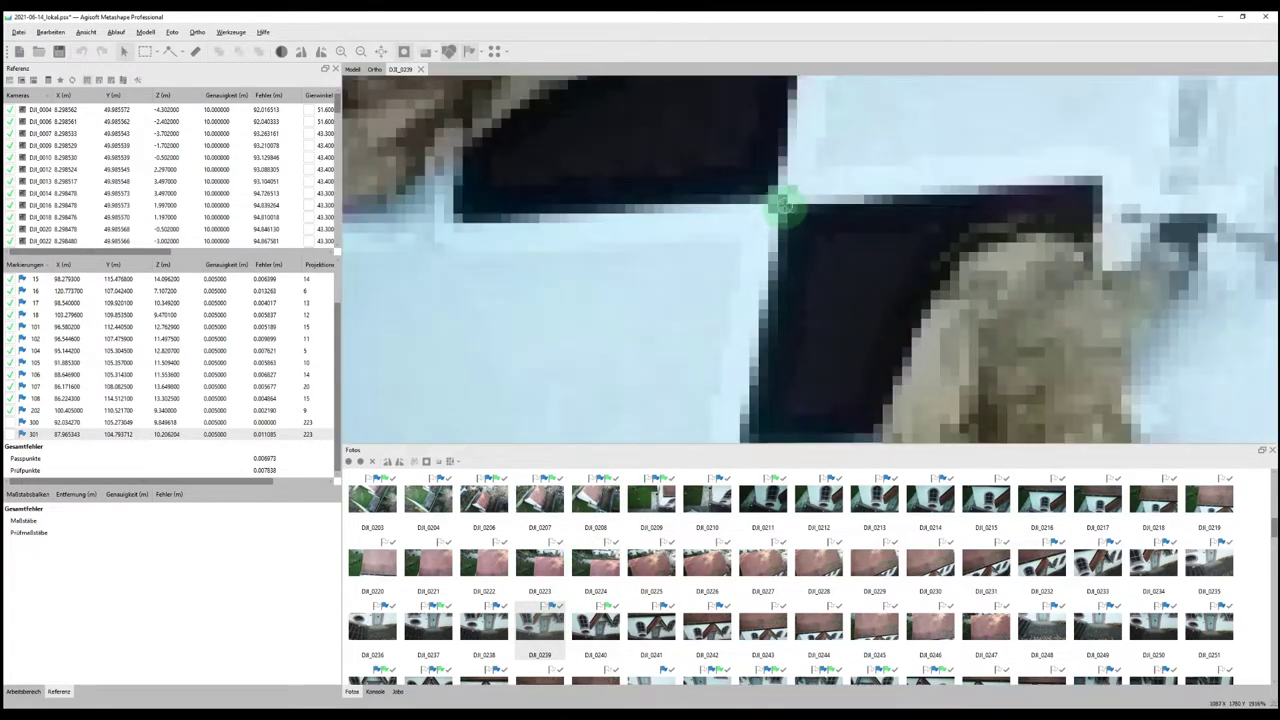
pyautogui.scroll(-10, 784, 208)
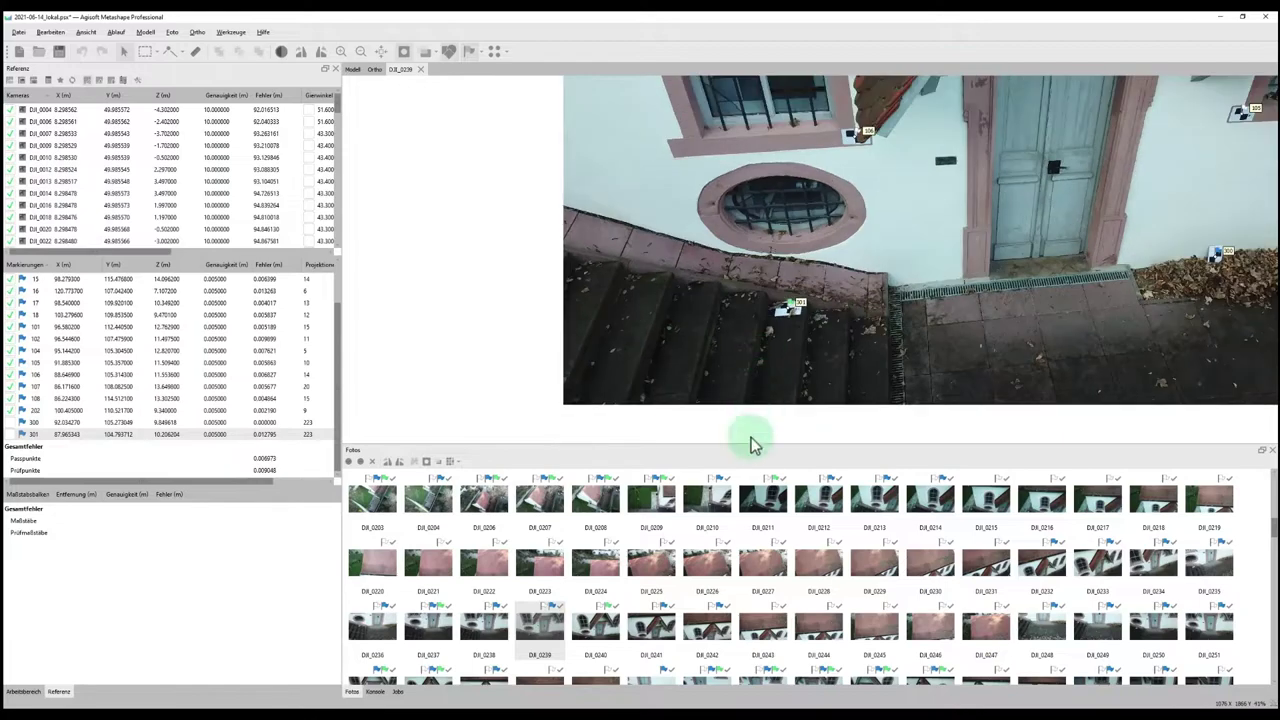
# Fix marker 300 on the centre of the target in the leaves in photos DJI_0242, DJI_0259 and DJI_0241
pyautogui.doubleClick(710, 625)
pyautogui.scroll(10, 1013, 408)
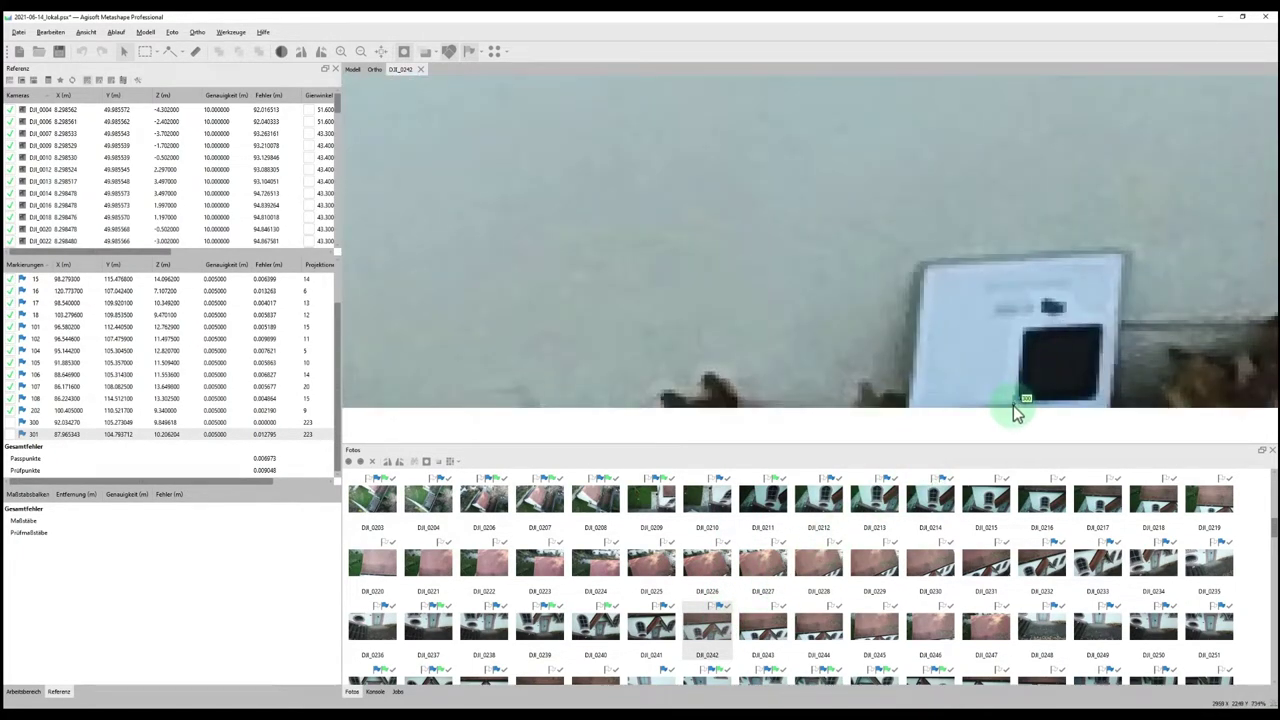
pyautogui.moveTo(1013, 408); pyautogui.dragTo(1015, 409)
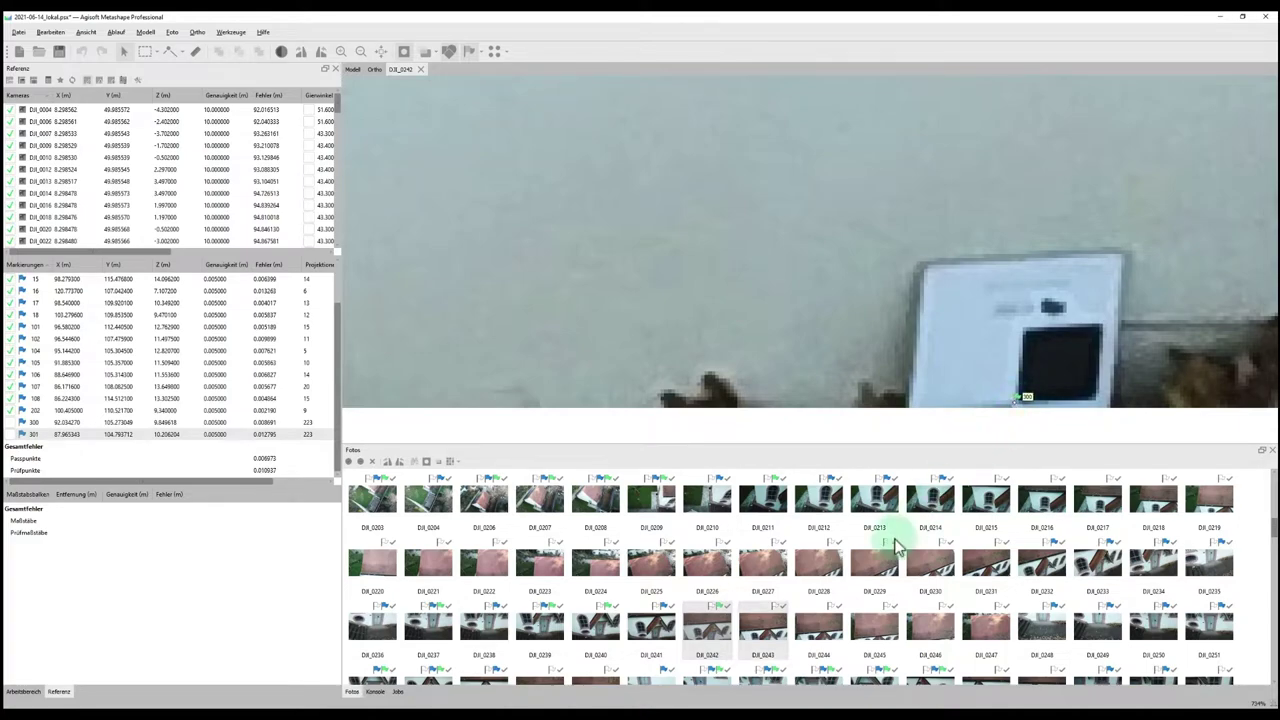
pyautogui.doubleClick(770, 678)
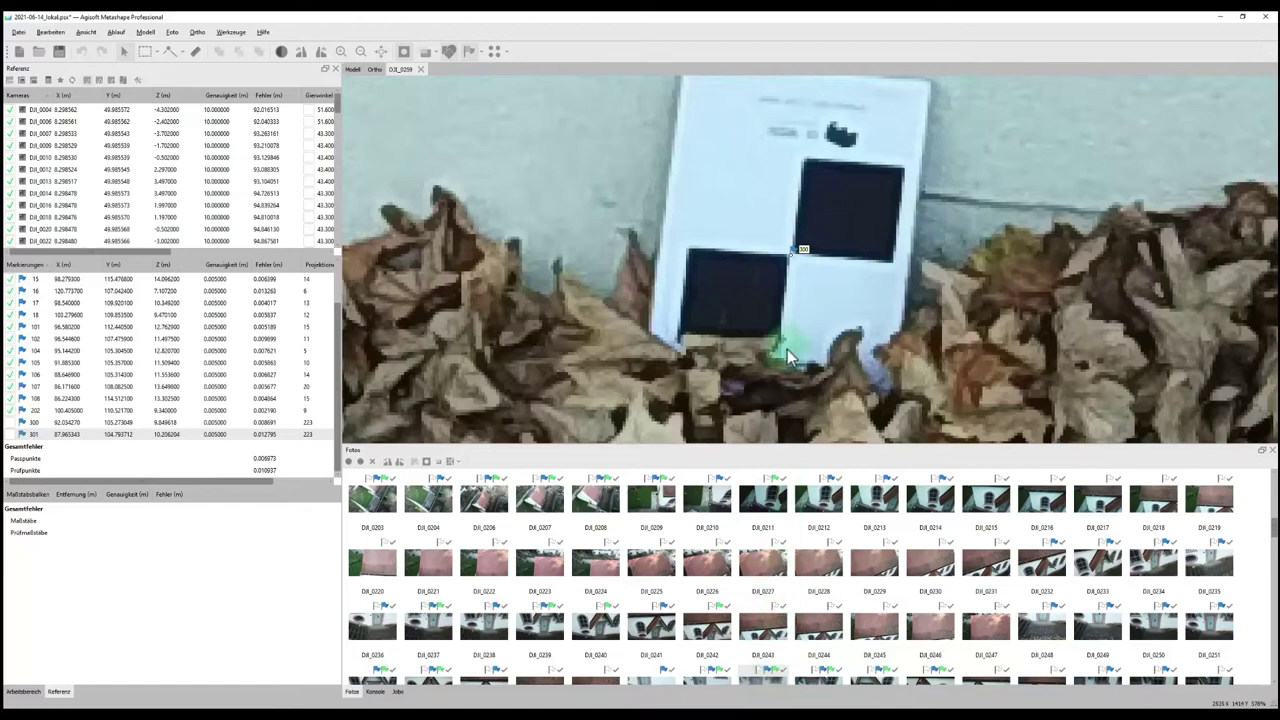
pyautogui.scroll(-5, 790, 256)
pyautogui.scroll(-5, 790, 262)
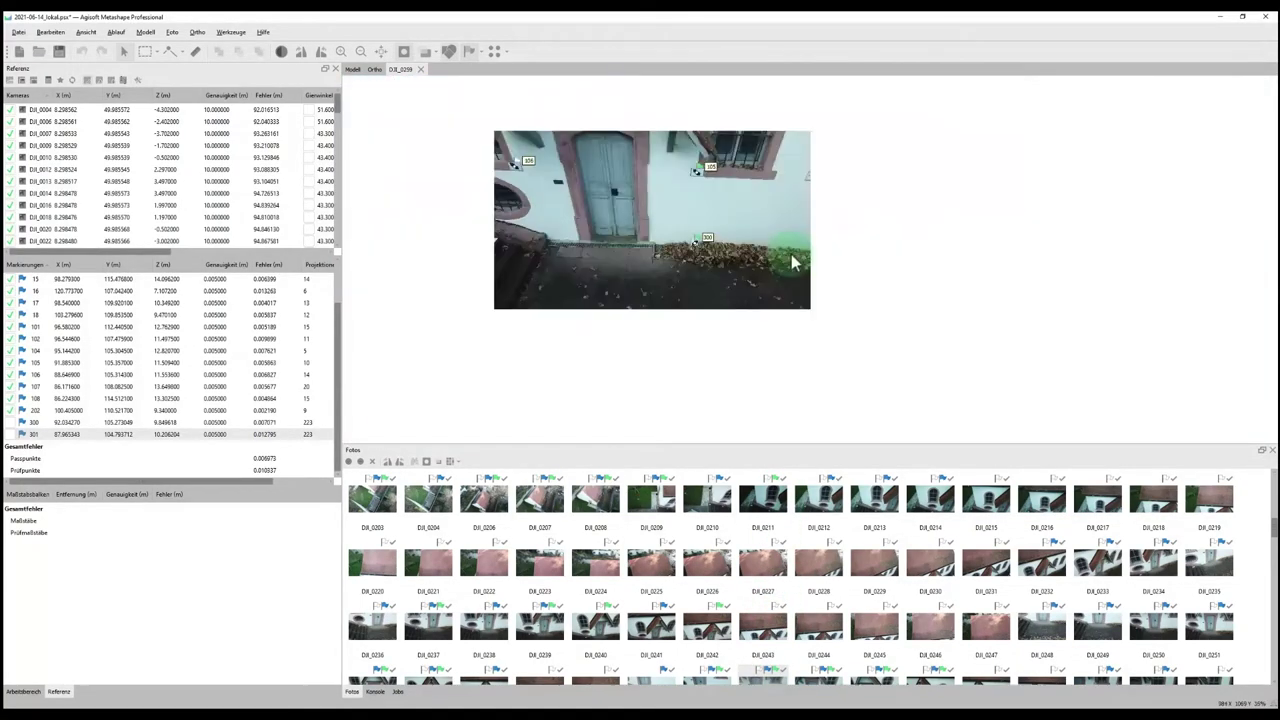
pyautogui.doubleClick(662, 626)
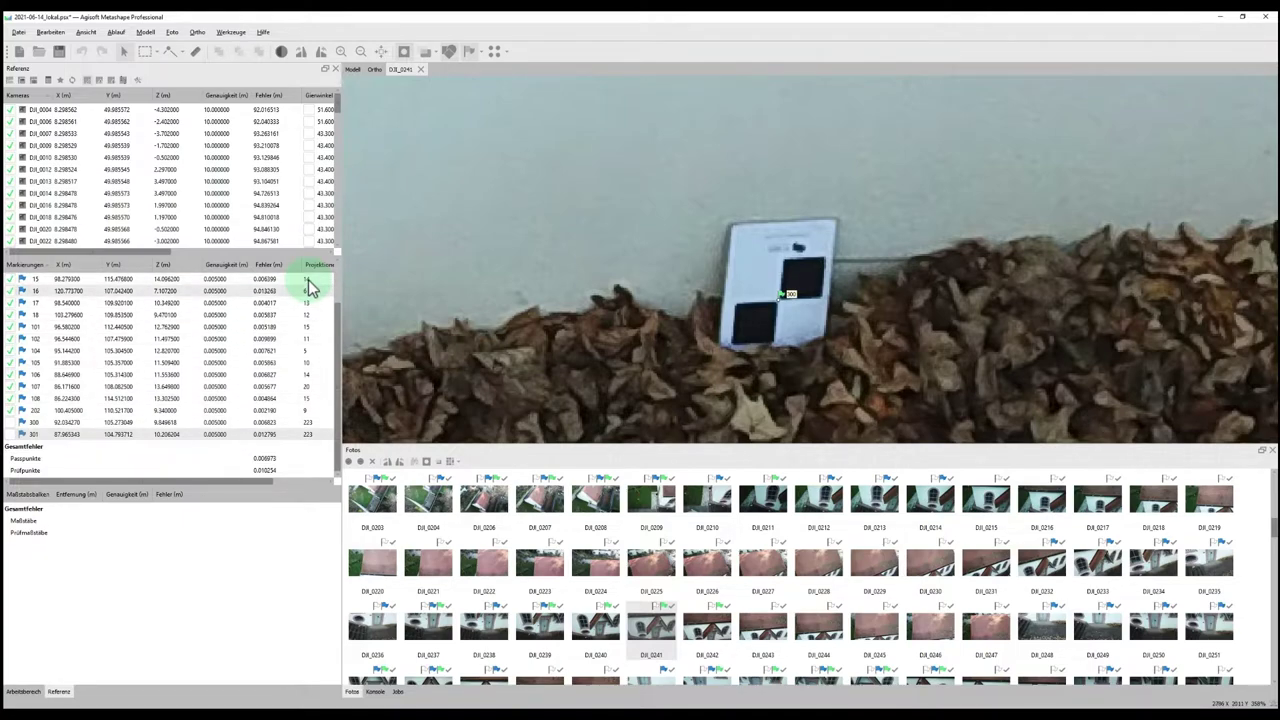
# Optimize the camera alignment with the newly placed projections of markers 300 and 301
pyautogui.click(297, 432)
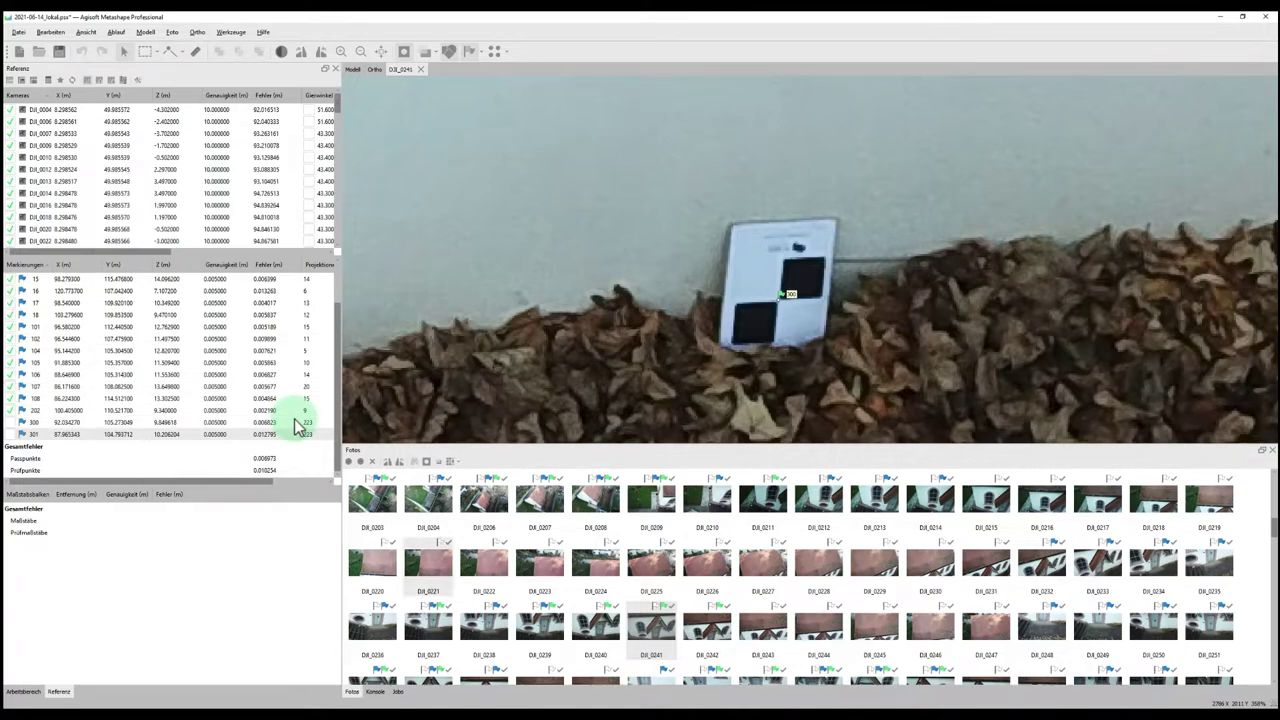
pyautogui.click(50, 81)
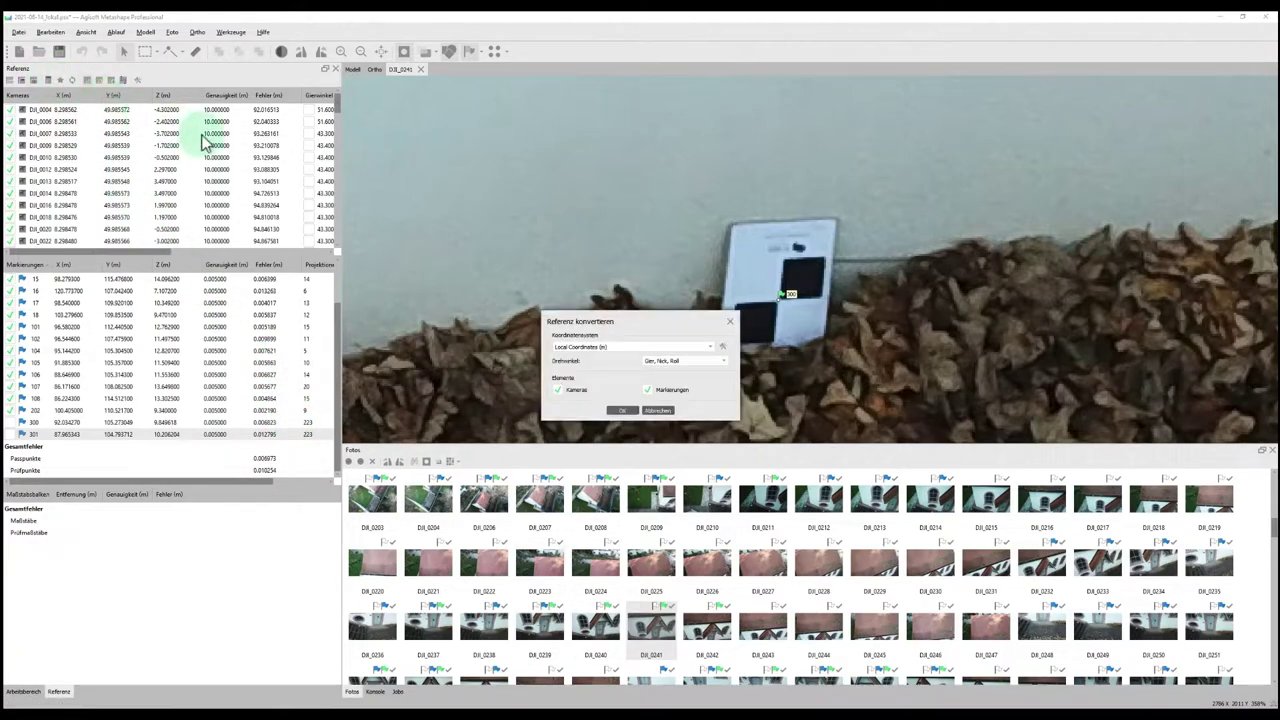
pyautogui.click(729, 316)
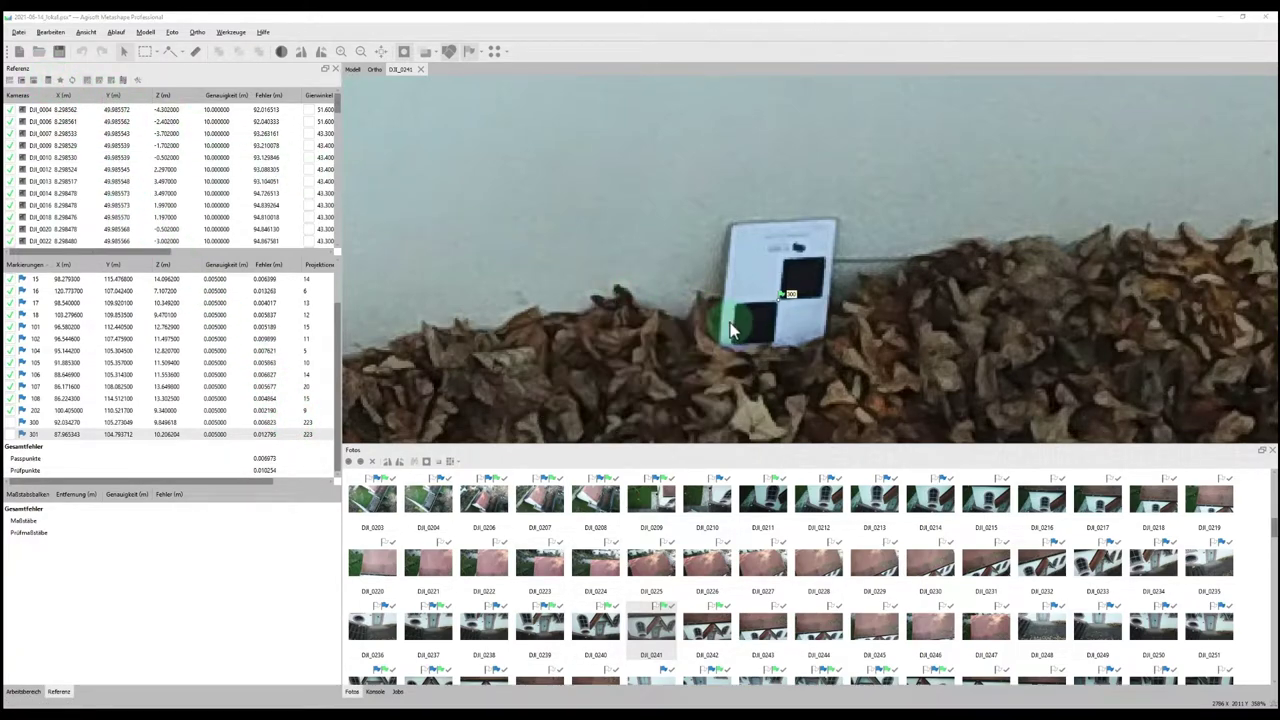
pyautogui.click(59, 81)
pyautogui.click(622, 368)
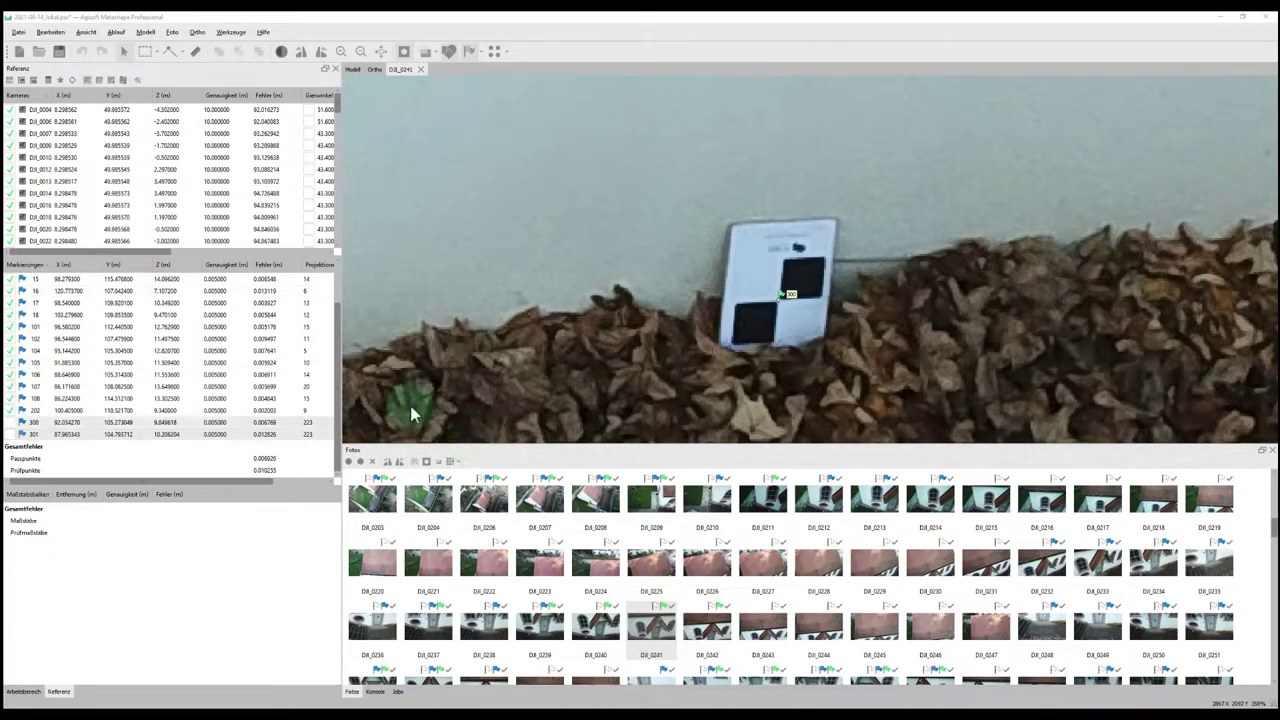
# Enable markers 300 and 301 as control points in the marker list
pyautogui.click(281, 327)
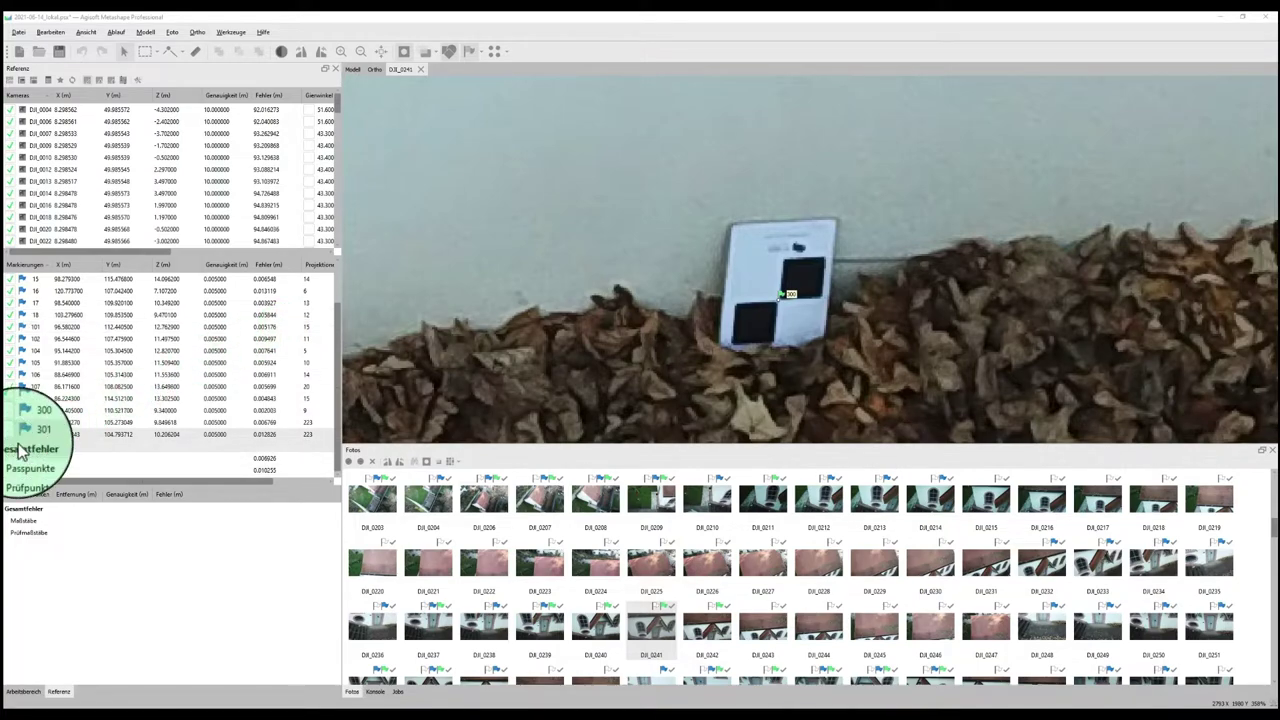
pyautogui.scroll(2, 20, 452)
pyautogui.scroll(-2, 20, 452)
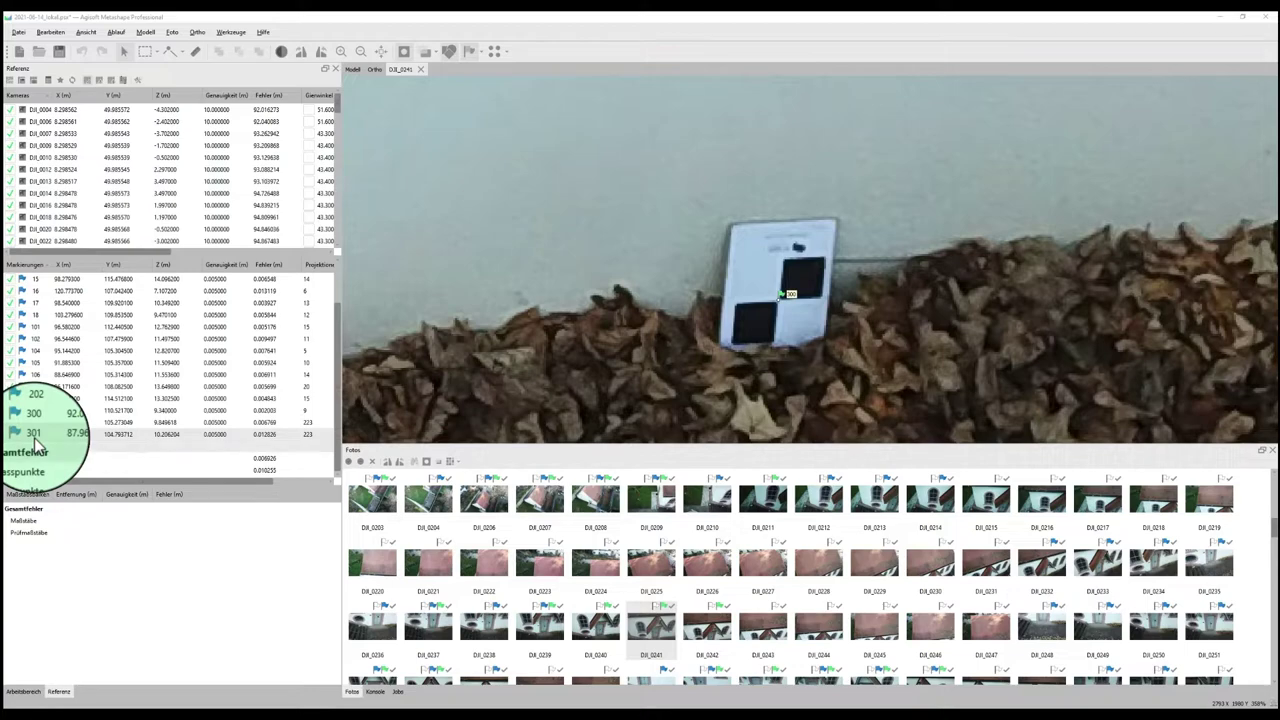
pyautogui.click(16, 424)
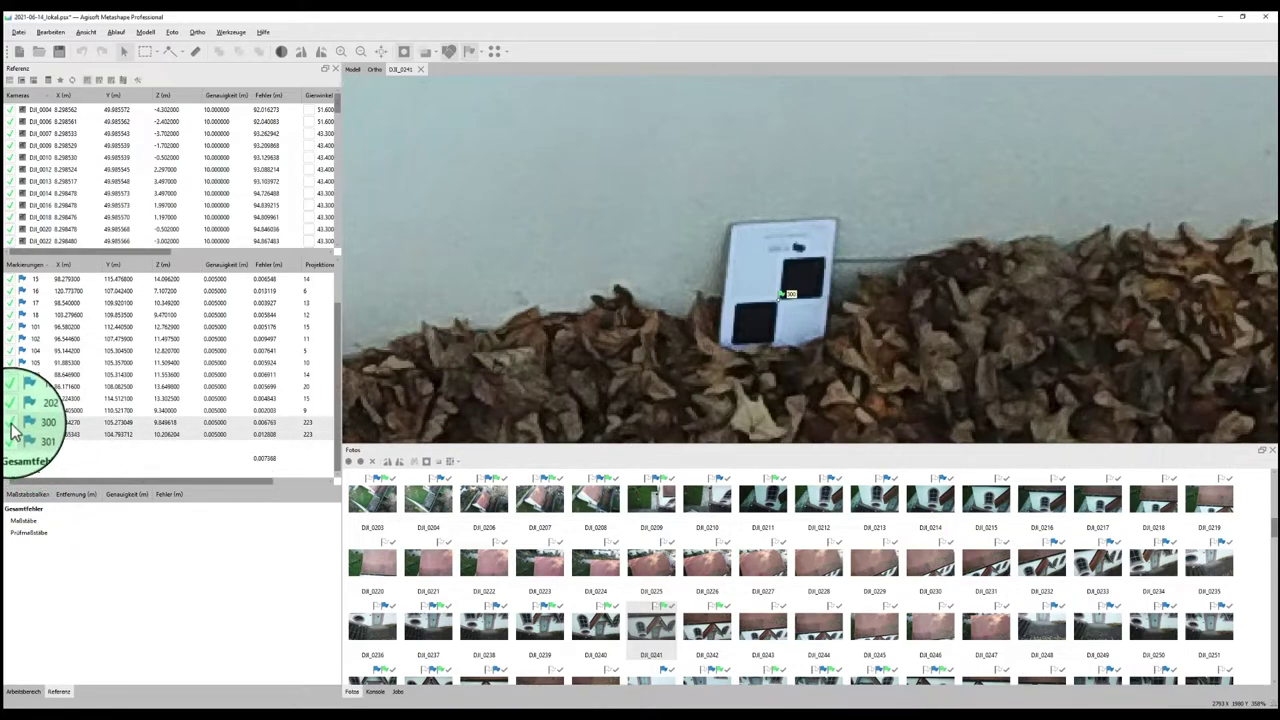
# Disable markers 300 and 301 in the marker list so they serve as check points, and review the marker errors
pyautogui.click(10, 432)
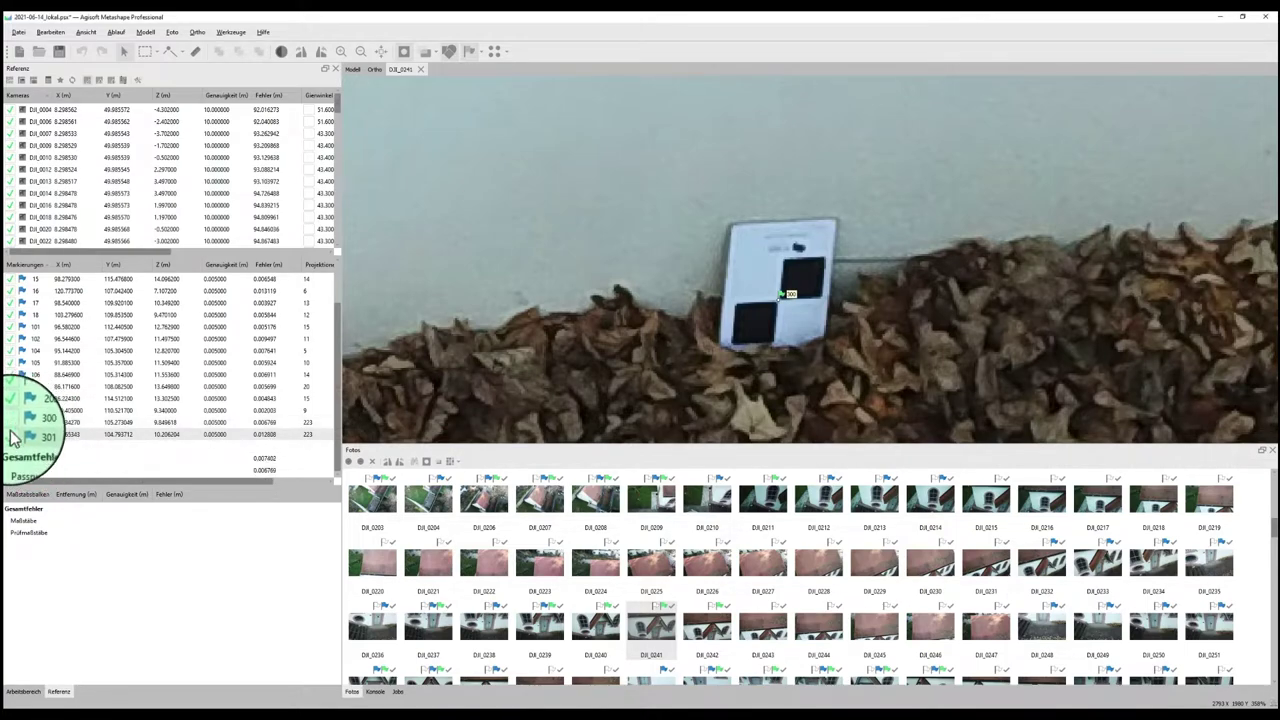
pyautogui.click(90, 462)
pyautogui.click(94, 411)
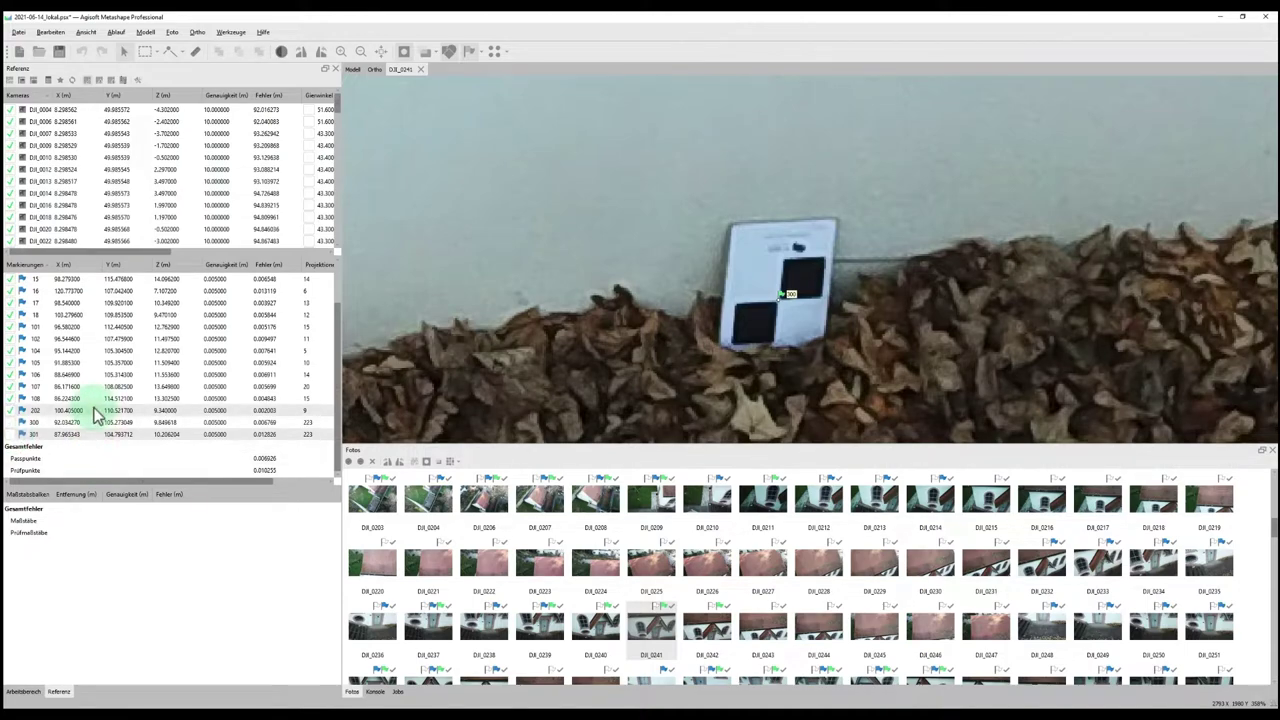
pyautogui.scroll(2, 96, 414)
pyautogui.scroll(-2, 96, 415)
pyautogui.click(12, 434)
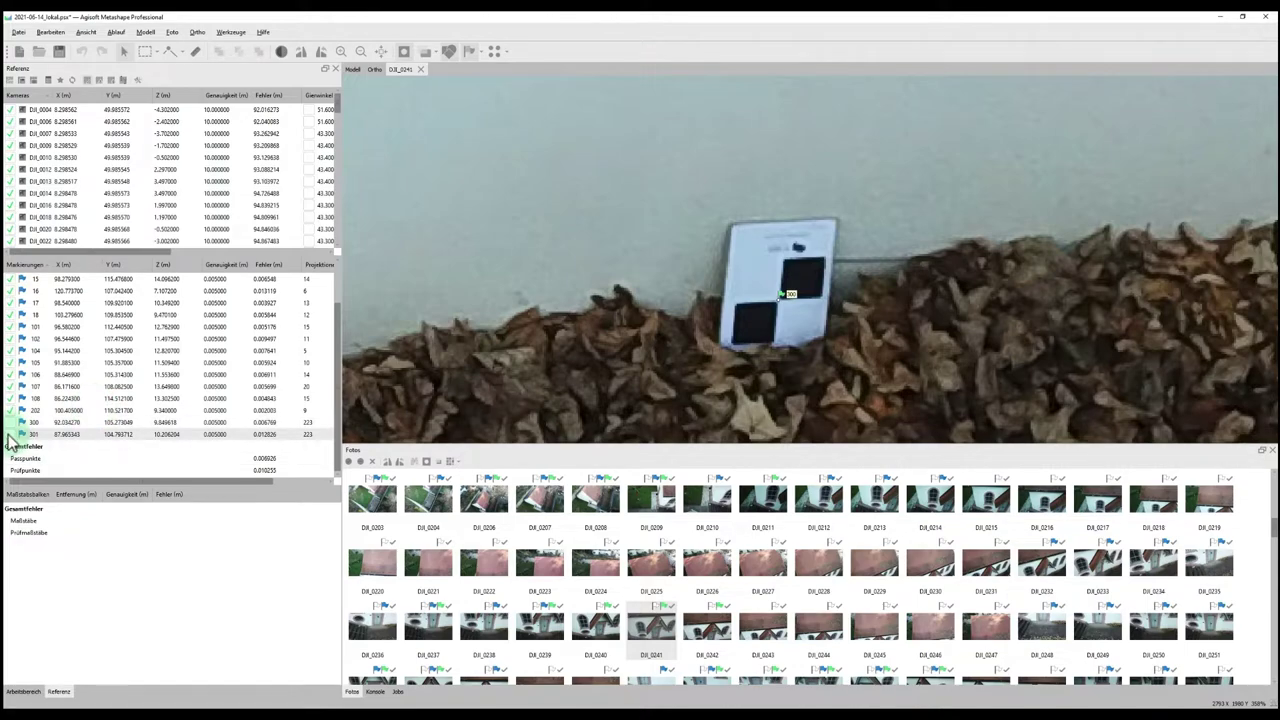
pyautogui.click(92, 402)
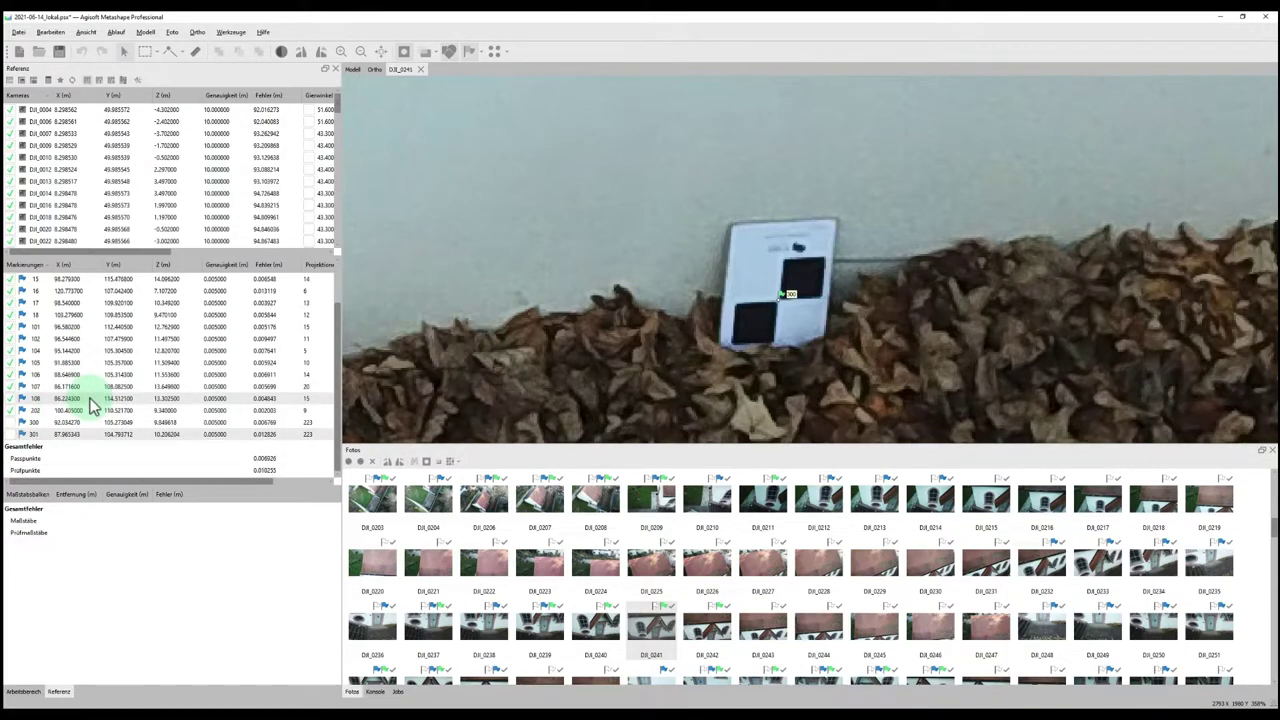
pyautogui.scroll(2, 150, 390)
pyautogui.click(152, 388)
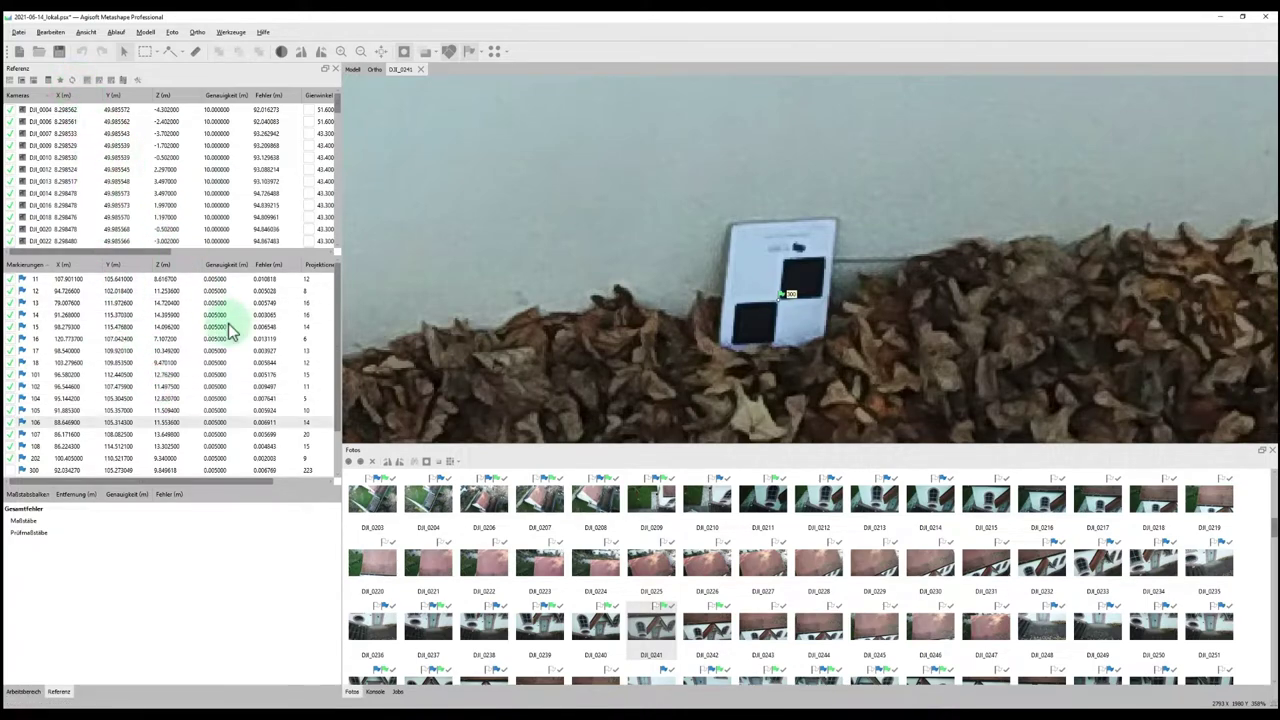
pyautogui.click(248, 352)
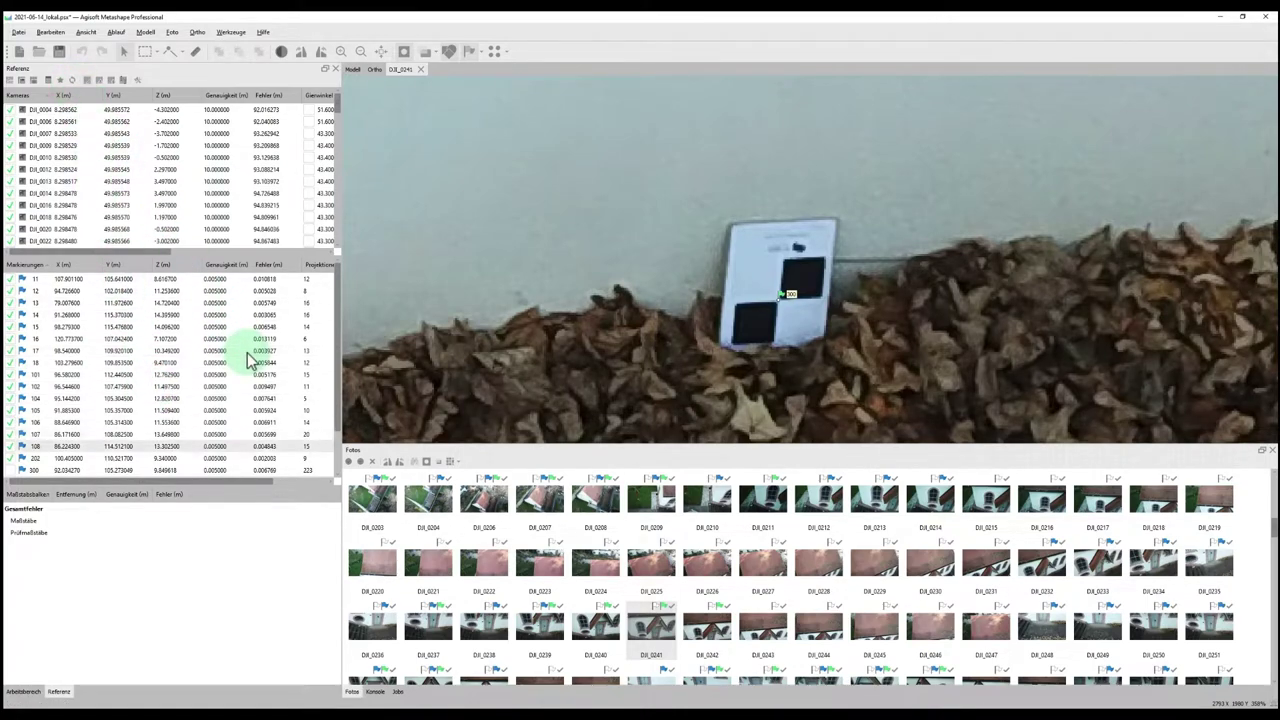
pyautogui.doubleClick(368, 497)
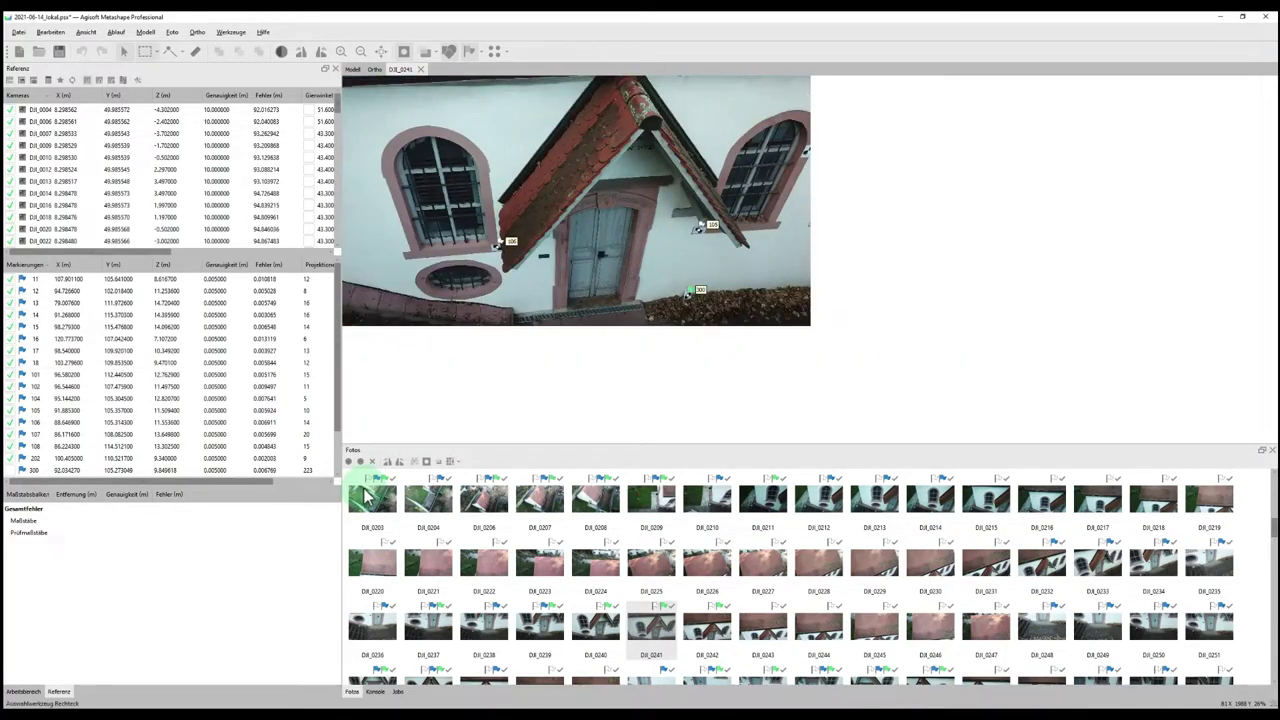
# Generate the dense point cloud with quality Hoch, Sanft depth filtering and point colours, and expand the processing details
pyautogui.click(116, 32)
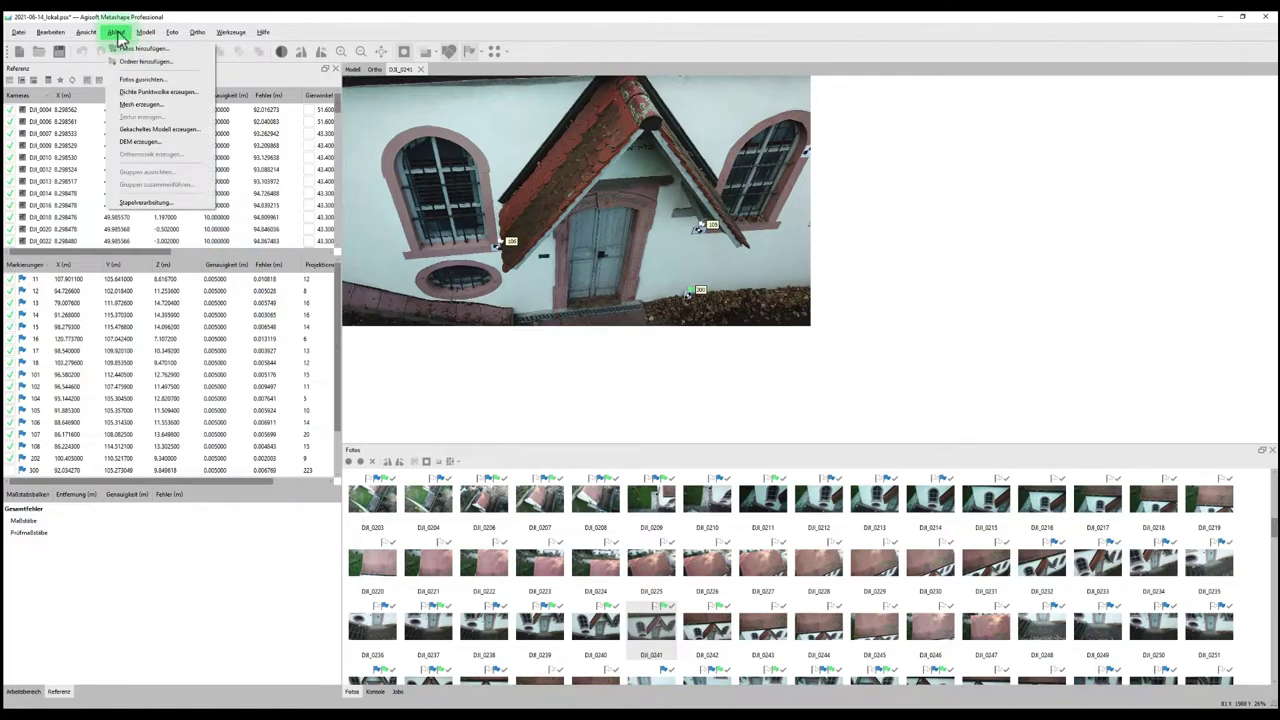
pyautogui.click(116, 33)
pyautogui.click(118, 35)
pyautogui.click(149, 92)
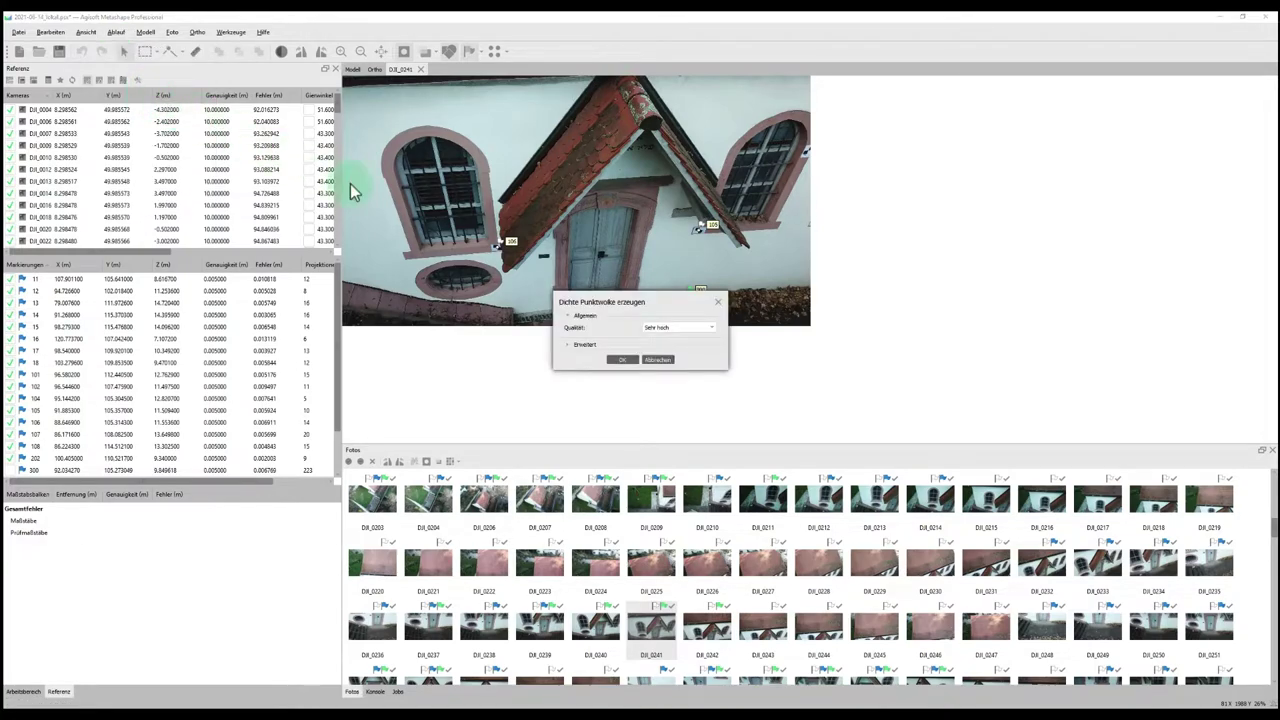
pyautogui.click(678, 329)
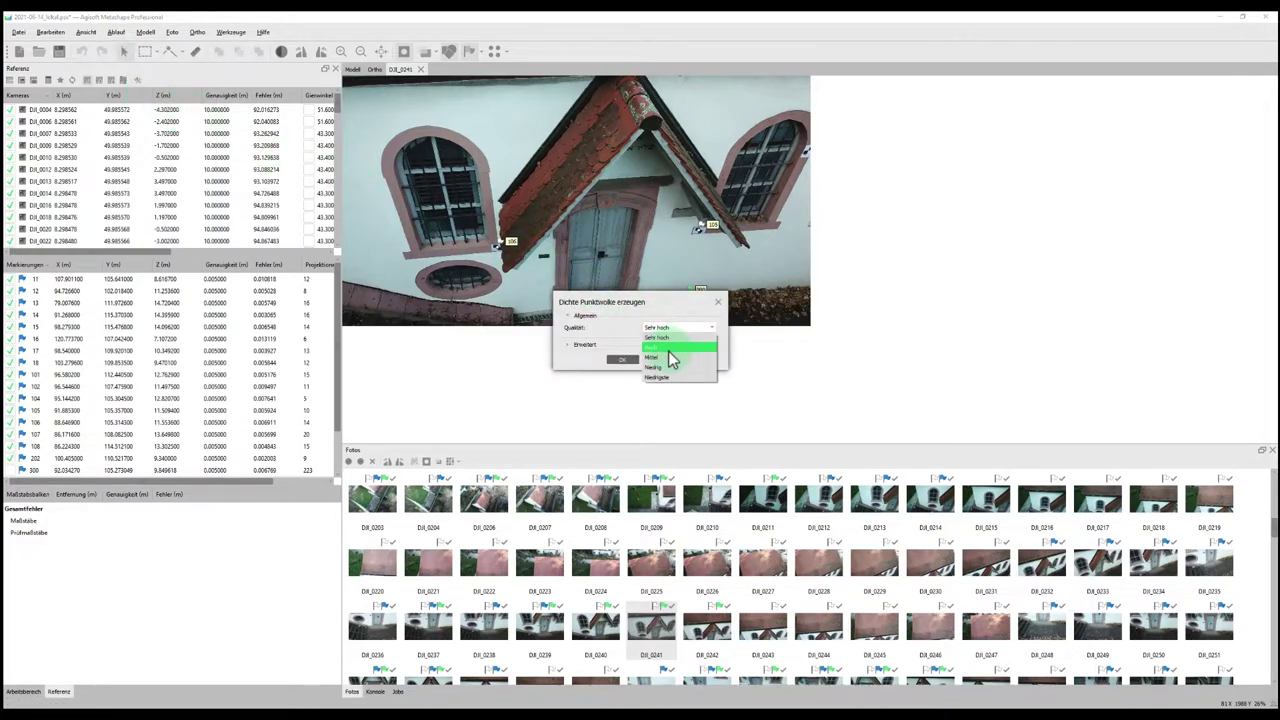
pyautogui.click(668, 350)
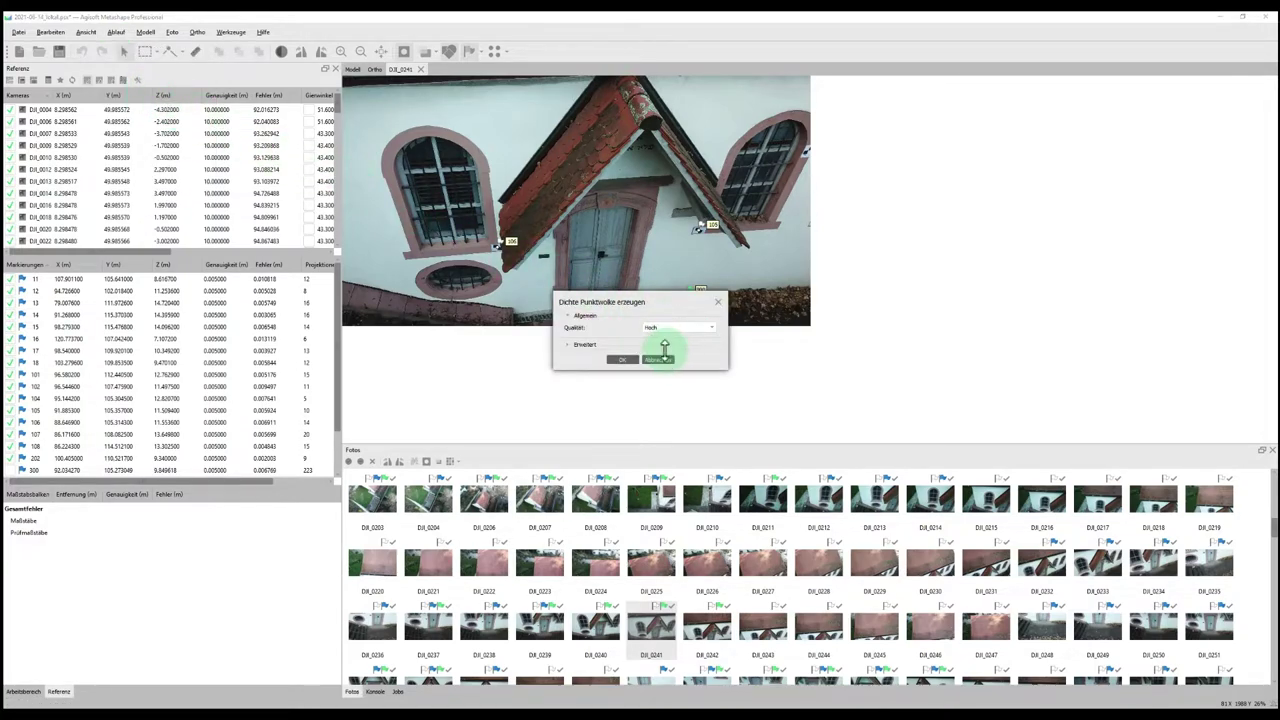
pyautogui.click(570, 348)
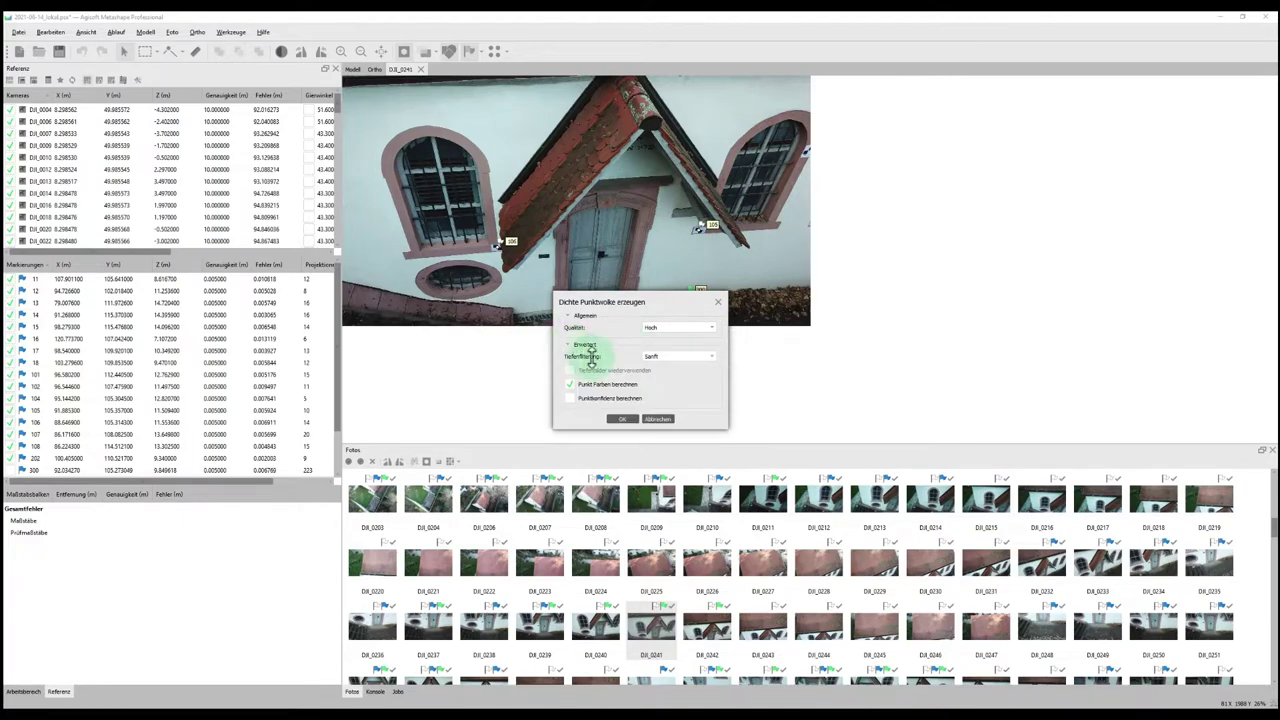
pyautogui.click(627, 421)
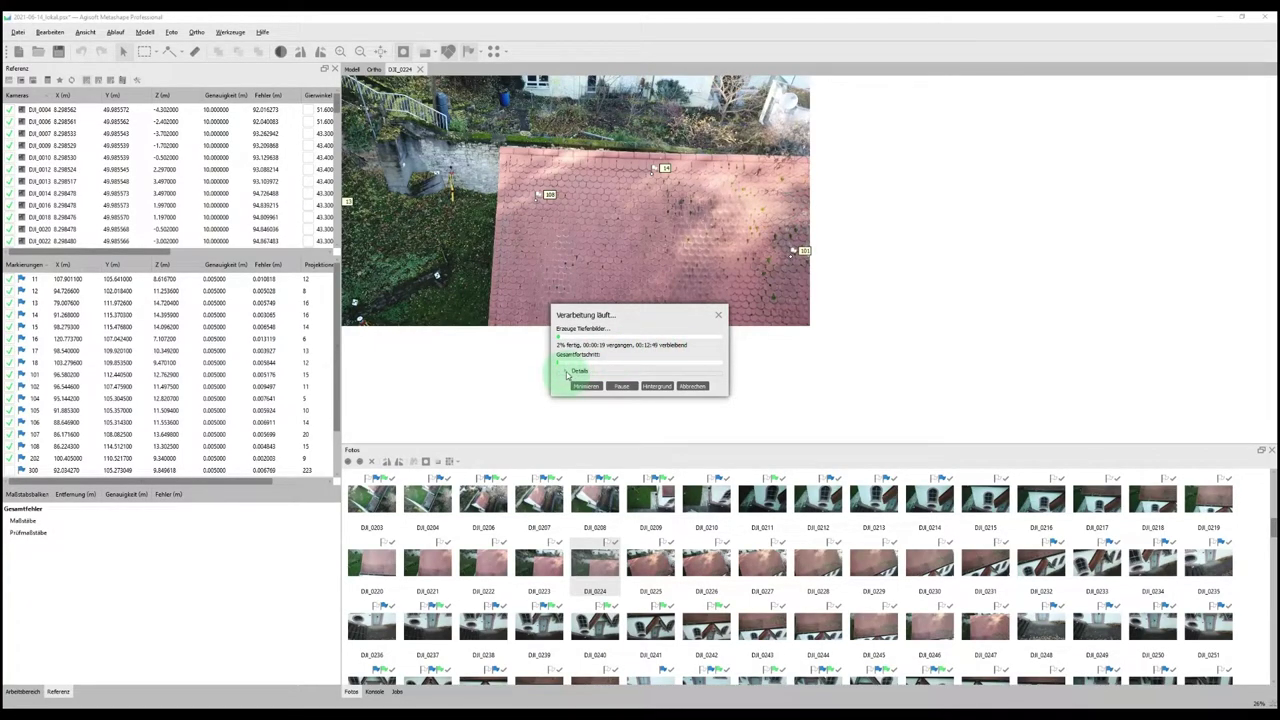
pyautogui.click(567, 373)
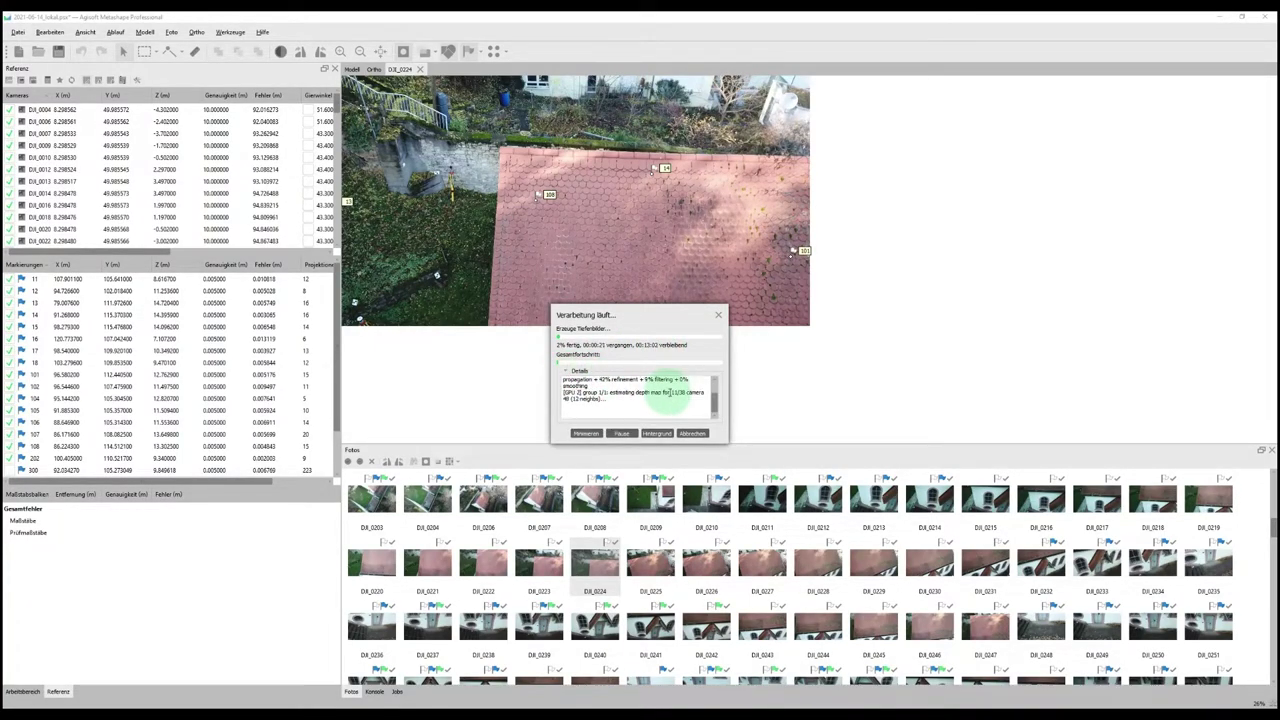
pyautogui.click(694, 400)
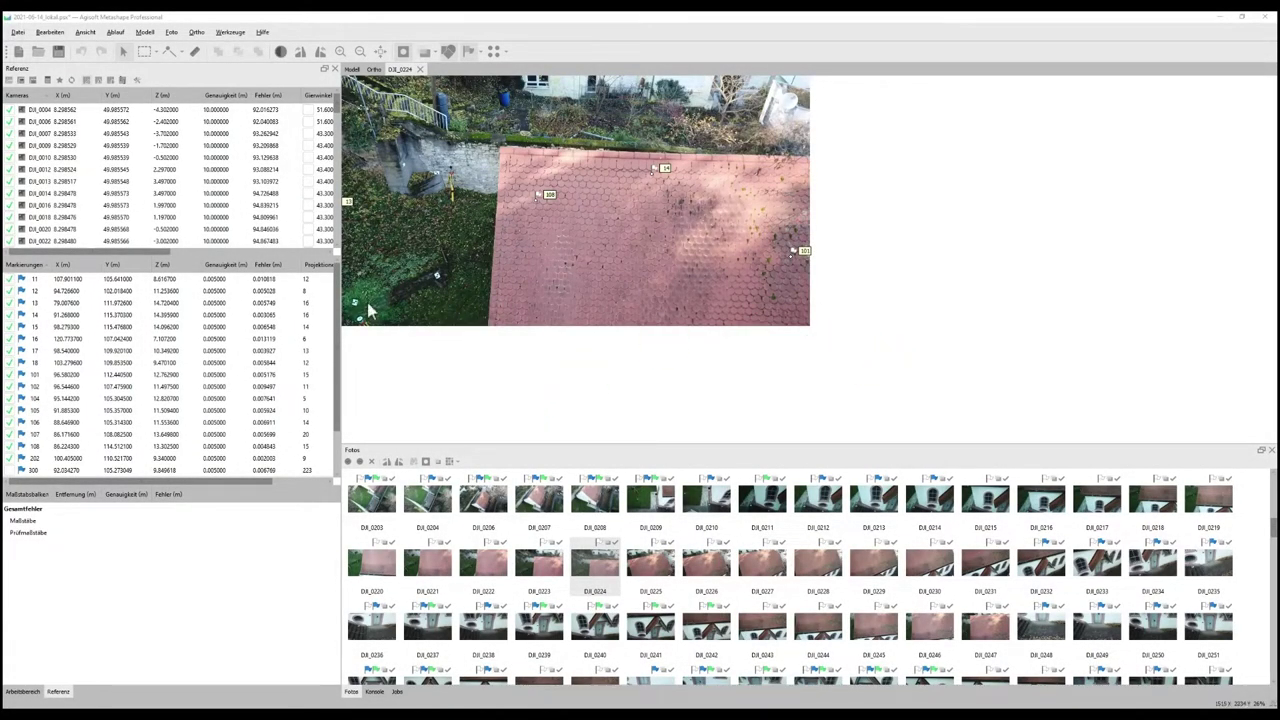
# Expand Chunk 1 in the workspace and display its dense point cloud in the model view
pyautogui.click(22, 692)
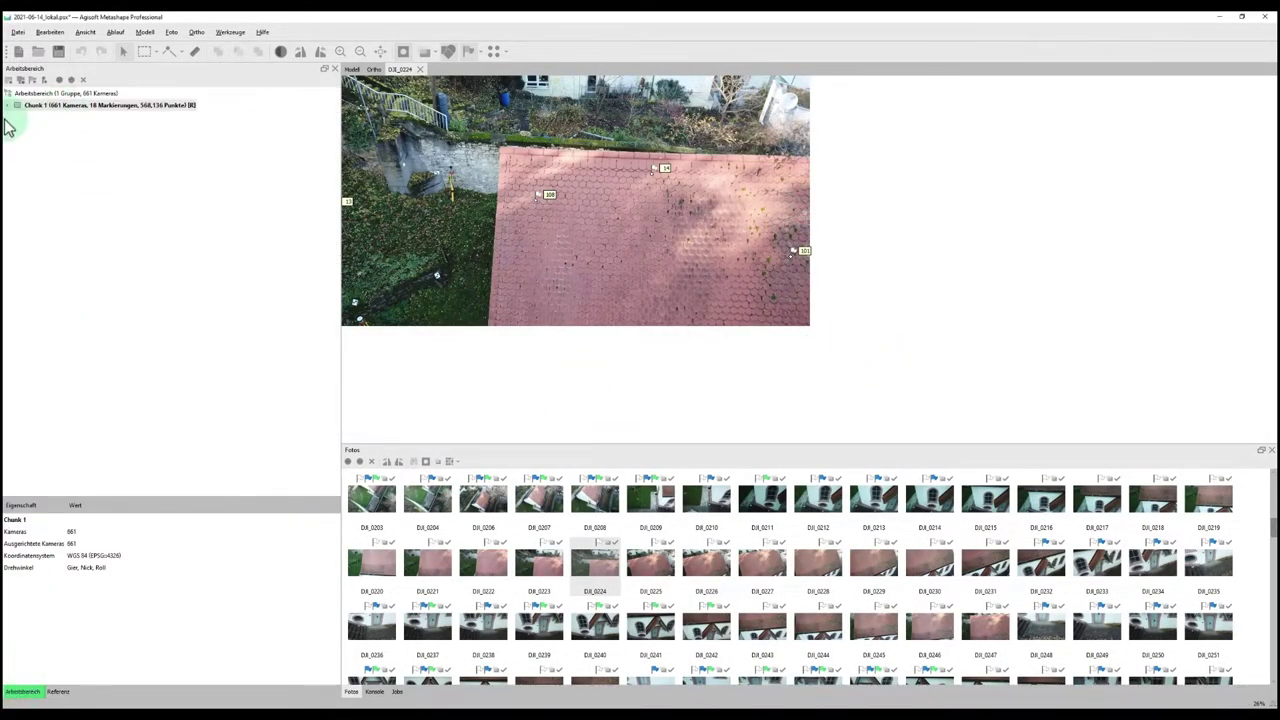
pyautogui.click(8, 105)
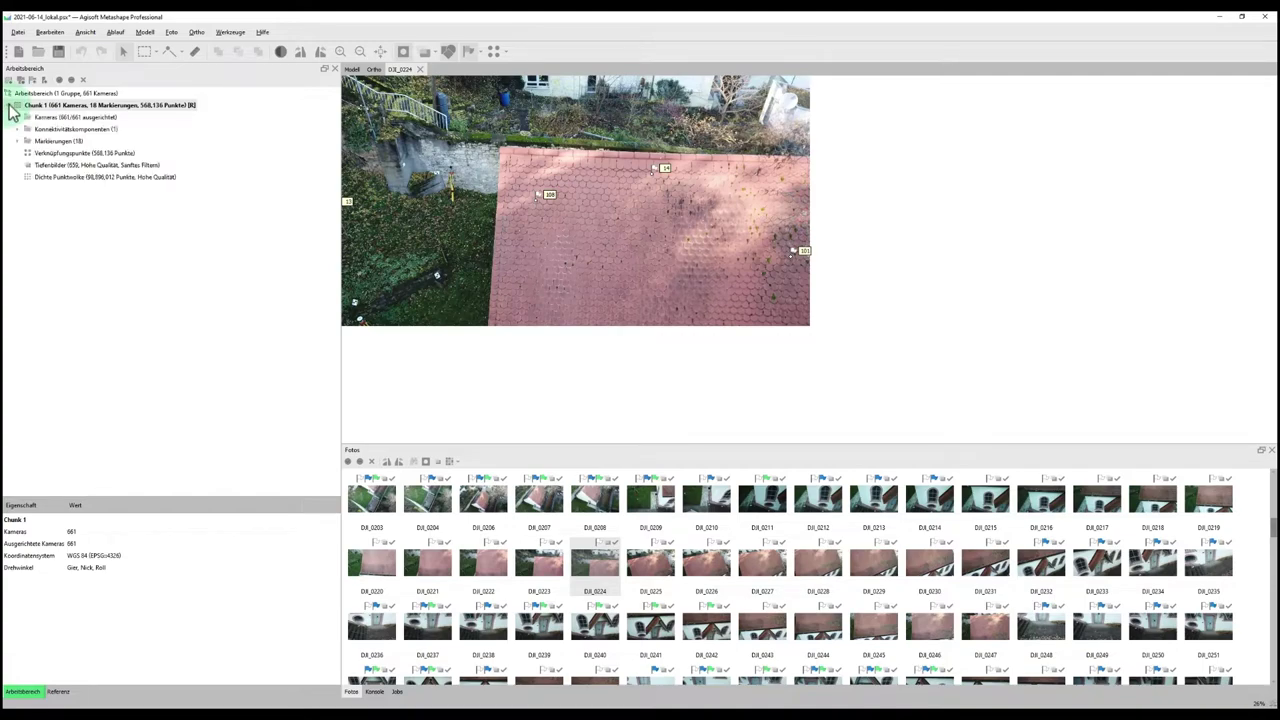
pyautogui.click(84, 181)
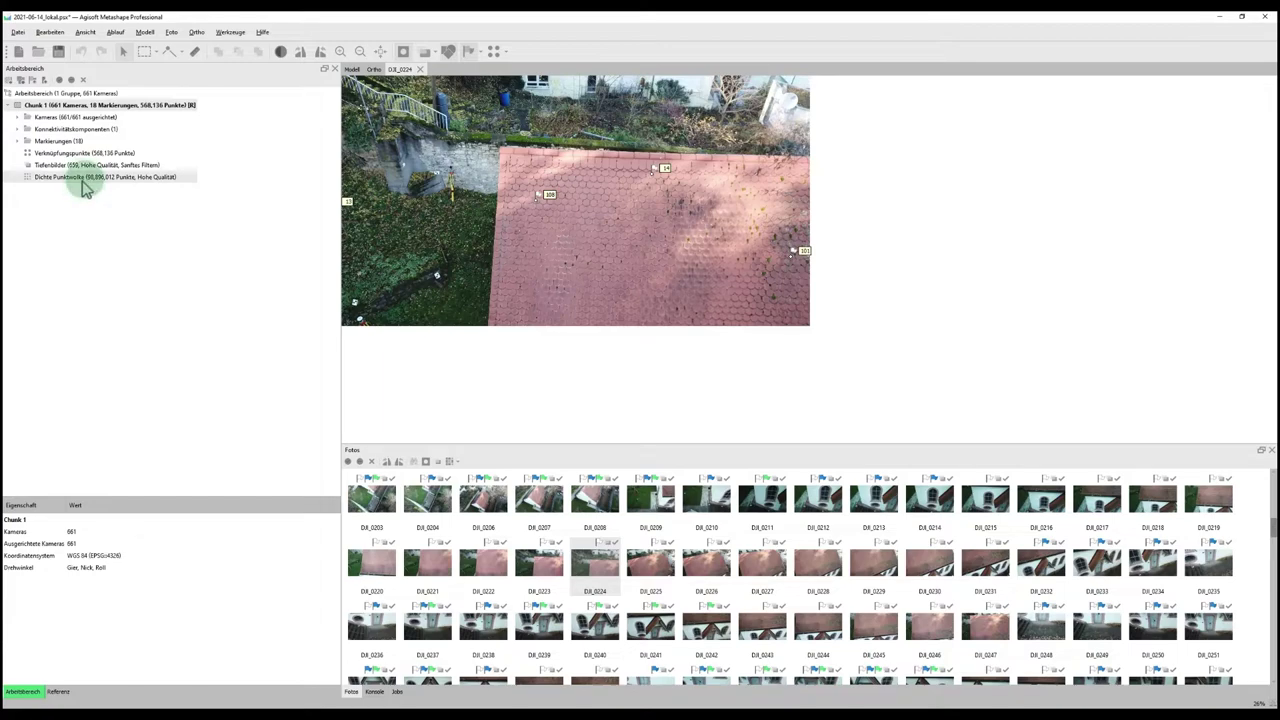
pyautogui.doubleClick(84, 188)
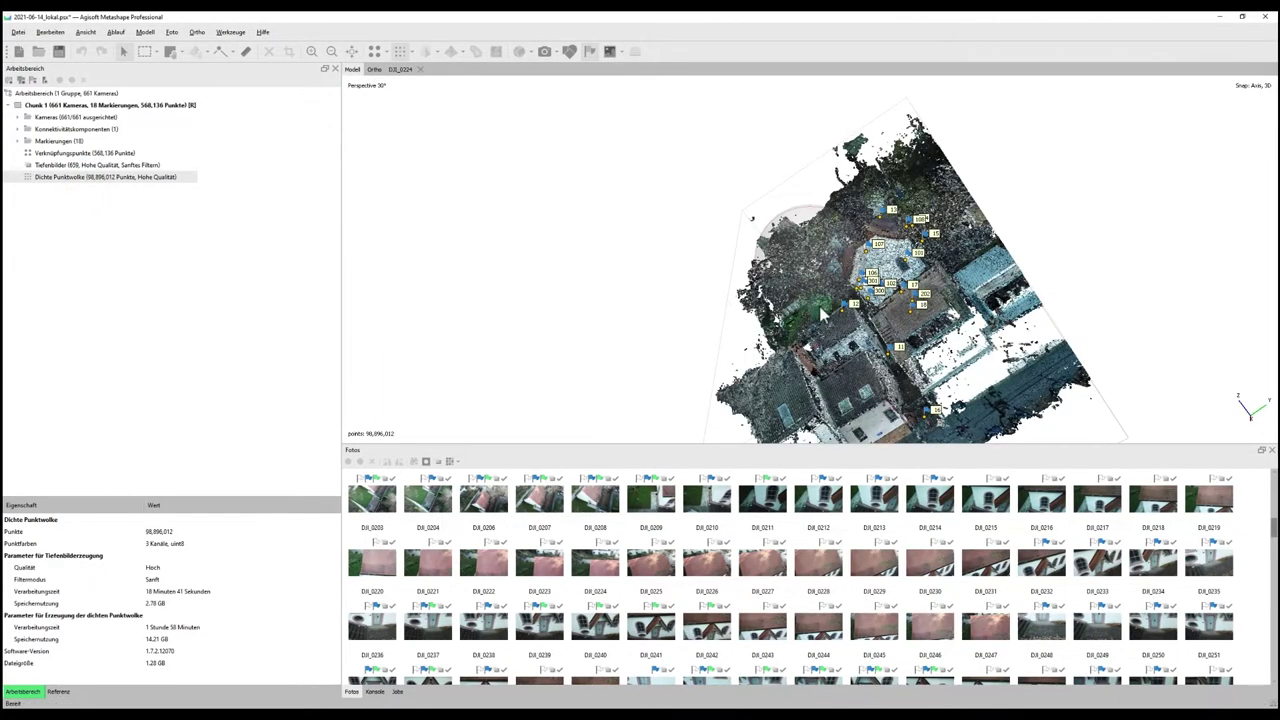
# Examine the dense point cloud of the synagogue and the neighbouring houses from several angles and distances
pyautogui.moveTo(820, 315); pyautogui.dragTo(798, 258)
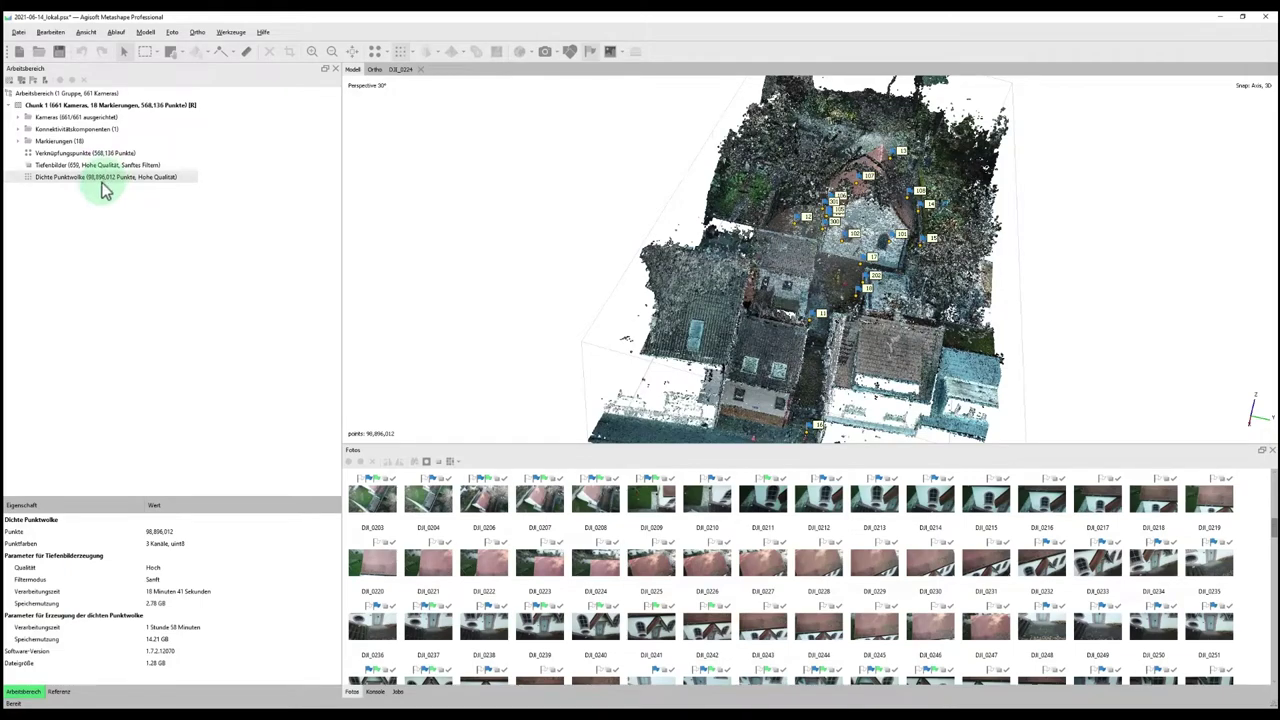
pyautogui.click(718, 355)
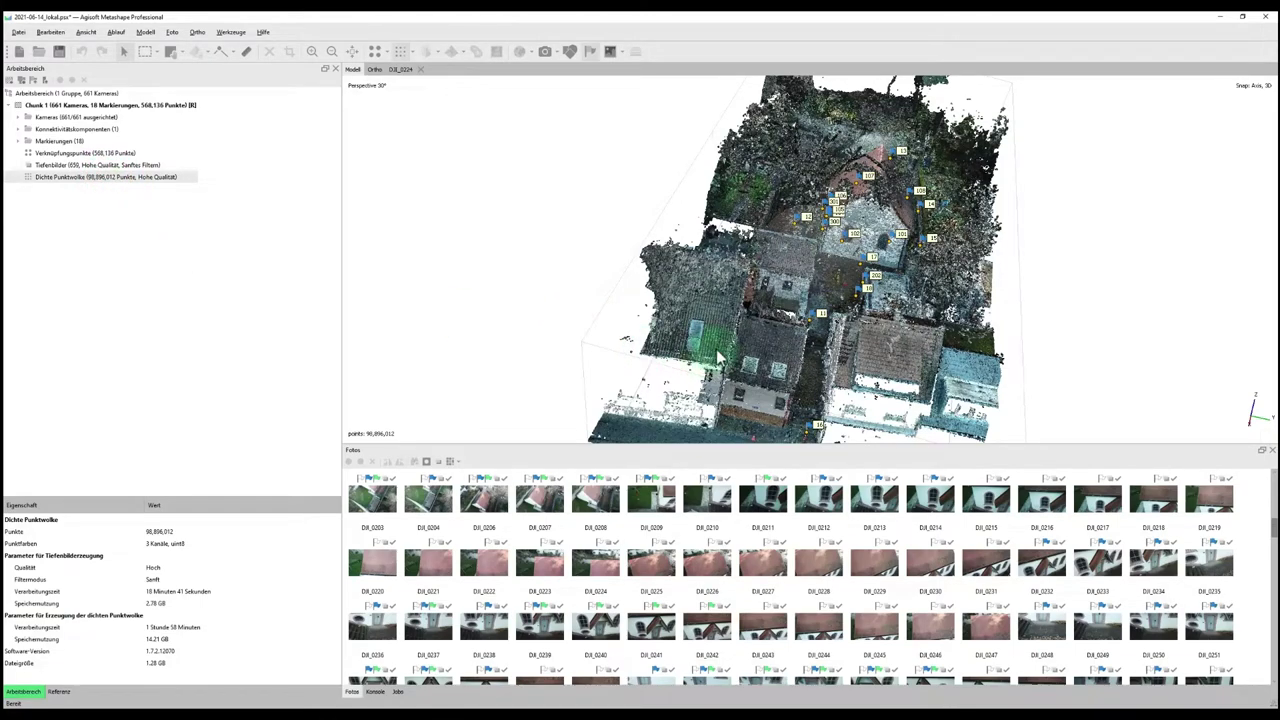
pyautogui.moveTo(718, 355); pyautogui.dragTo(820, 290)
pyautogui.moveTo(843, 393); pyautogui.dragTo(884, 358)
pyautogui.scroll(5, 828, 289)
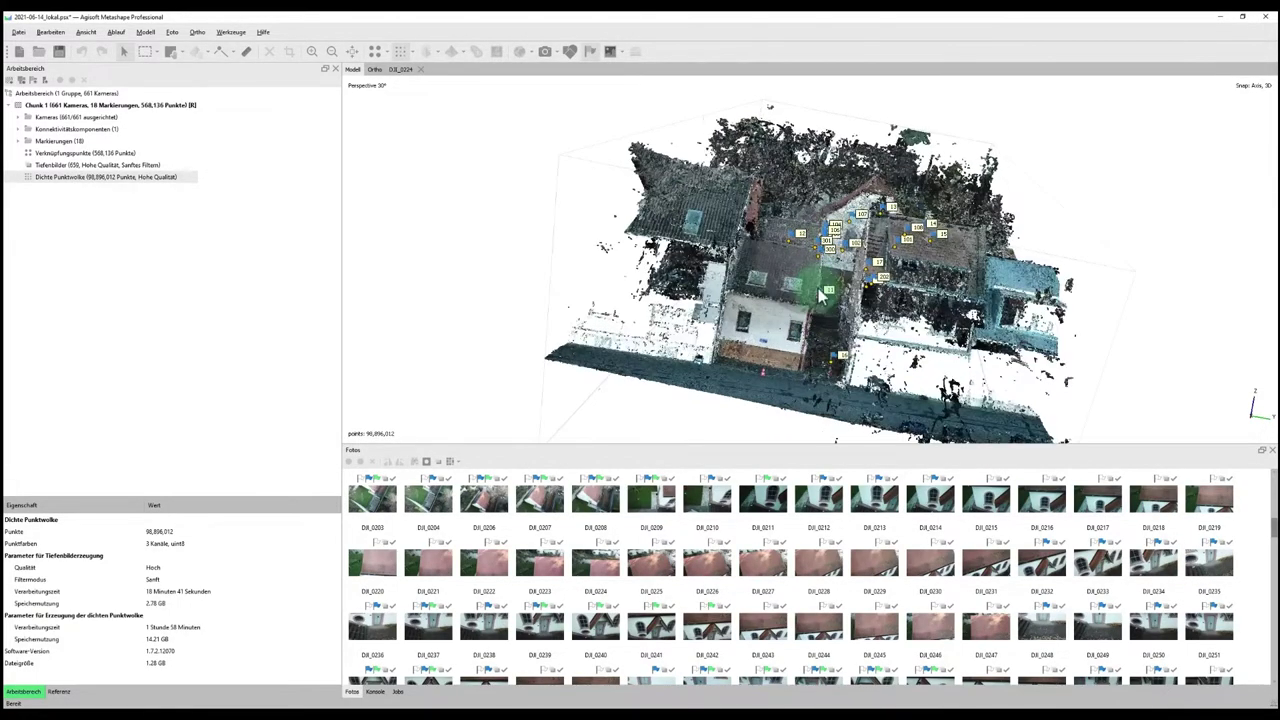
pyautogui.scroll(5, 827, 260)
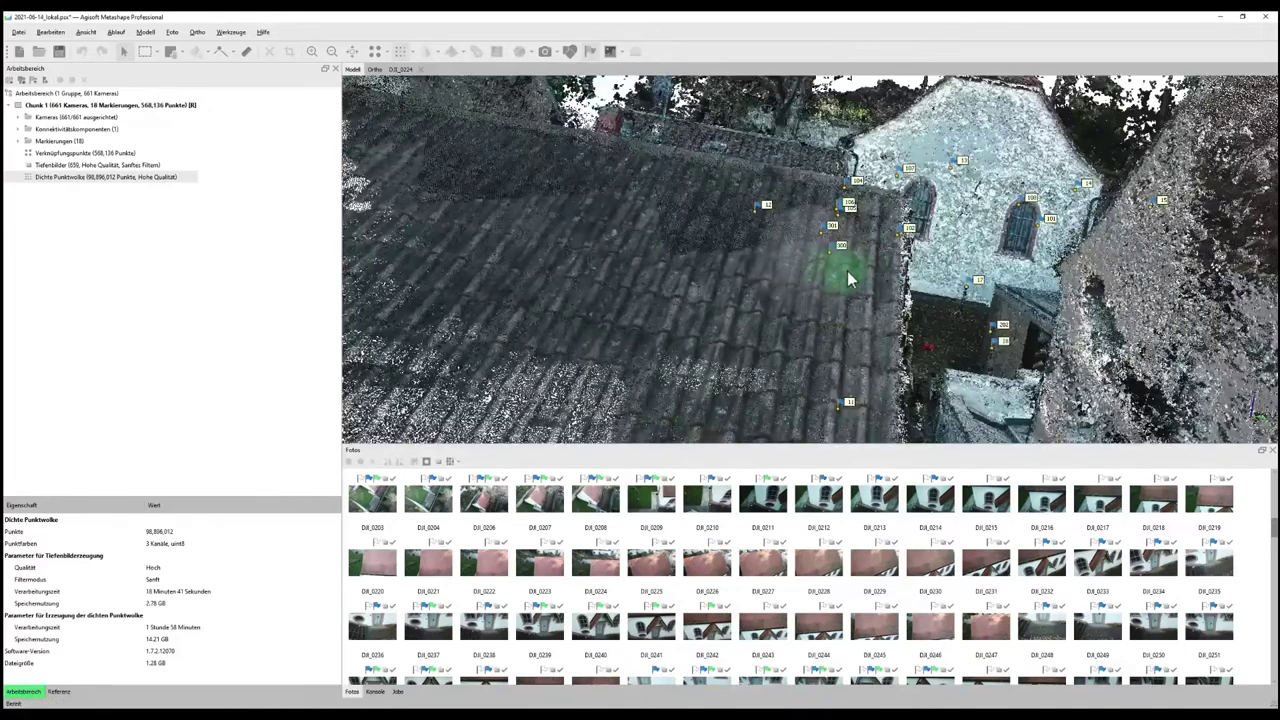
pyautogui.moveTo(968, 297); pyautogui.dragTo(926, 318)
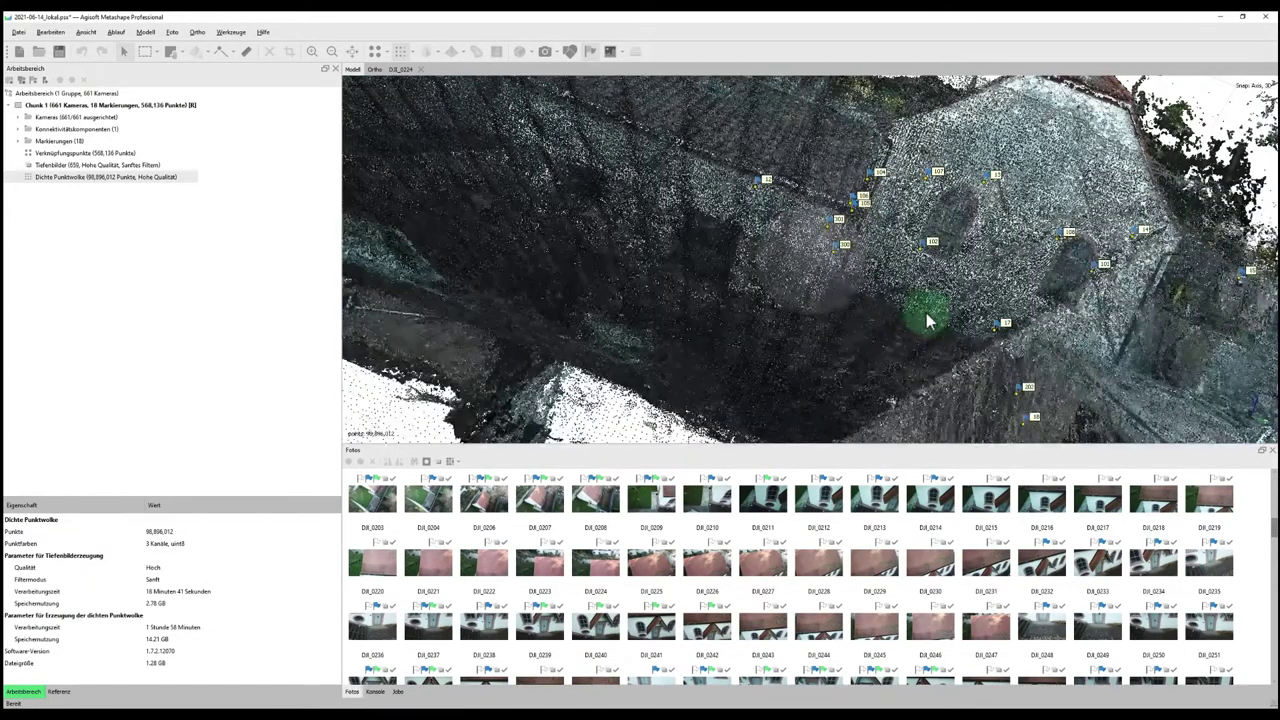
pyautogui.scroll(-4, 929, 311)
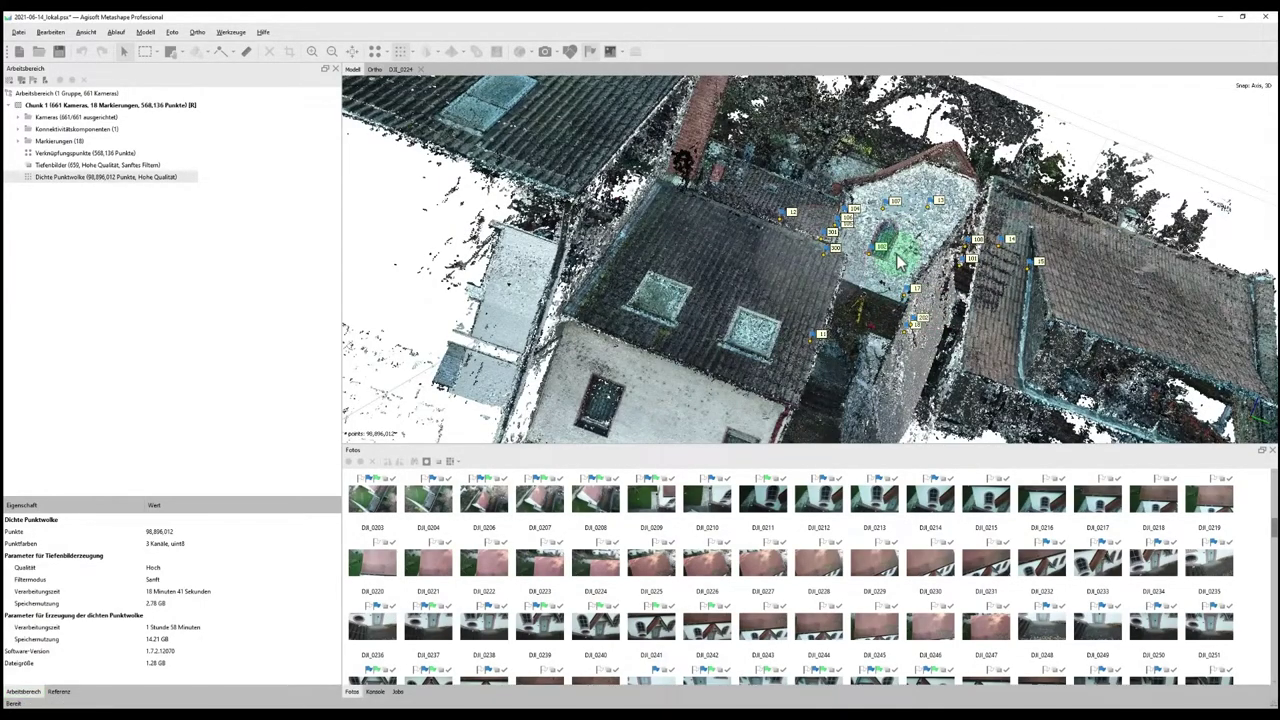
pyautogui.scroll(-2, 899, 262)
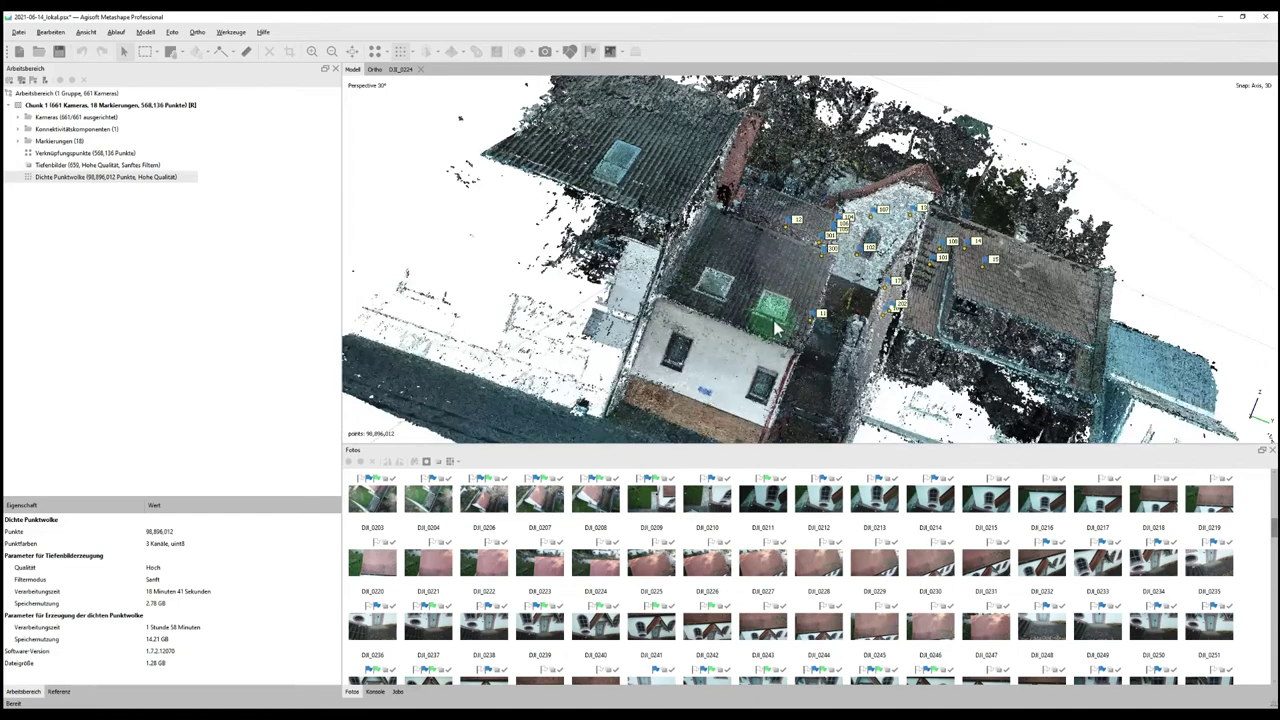
pyautogui.scroll(-4, 840, 312)
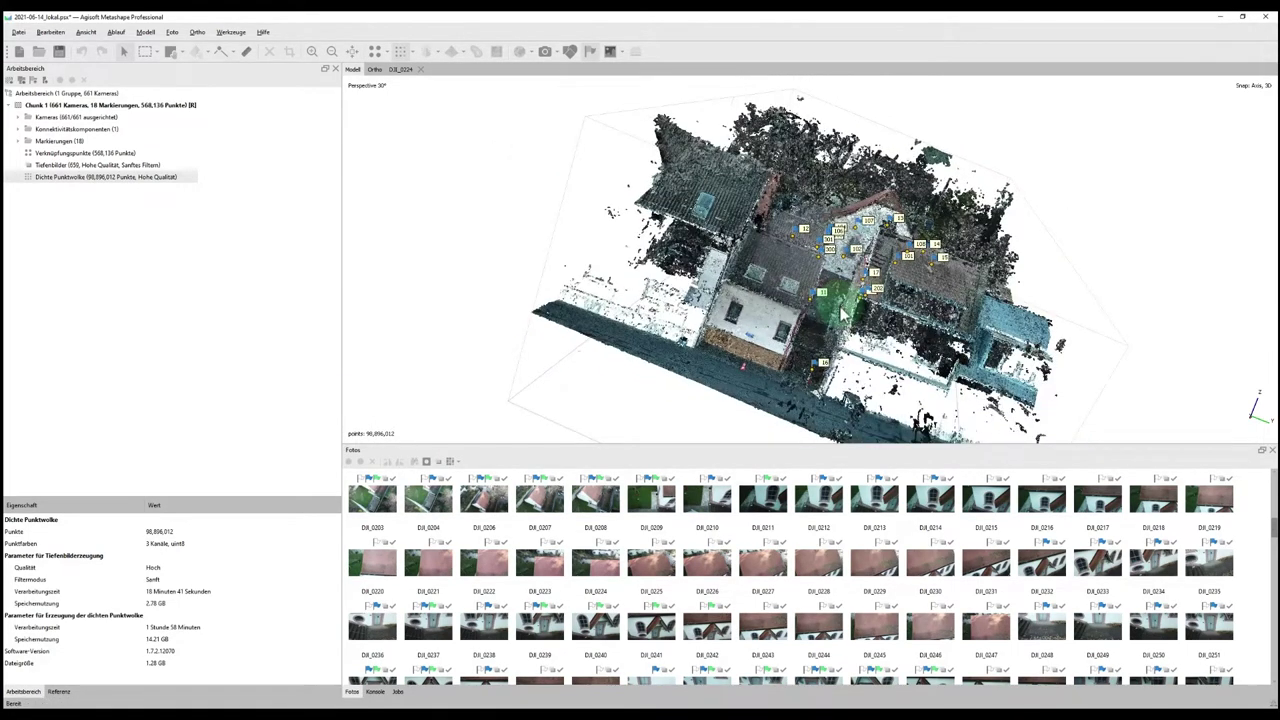
pyautogui.moveTo(877, 329)
pyautogui.mouseDown()
pyautogui.moveTo(866, 342)
pyautogui.moveTo(857, 326)
pyautogui.moveTo(887, 319)
pyautogui.mouseUp()
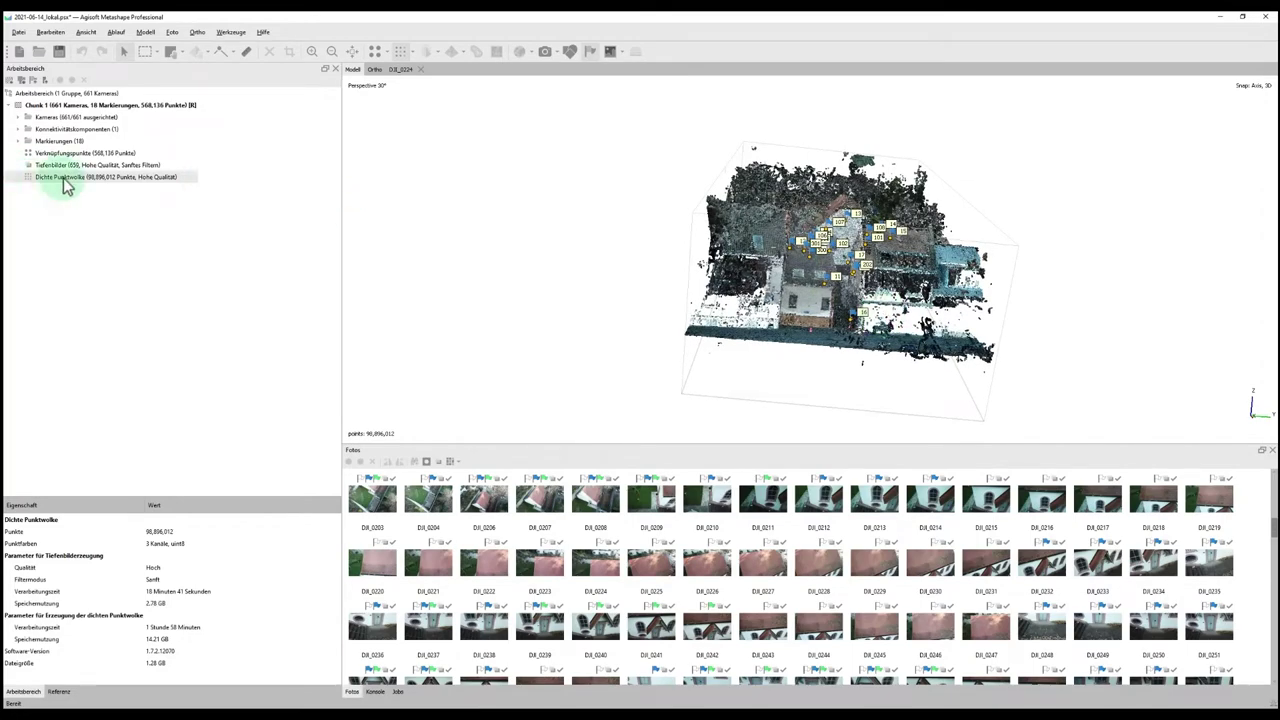
# Start a point export of the dense point cloud and choose ASTM E57 (*.e57) as the file type
pyautogui.click(22, 34)
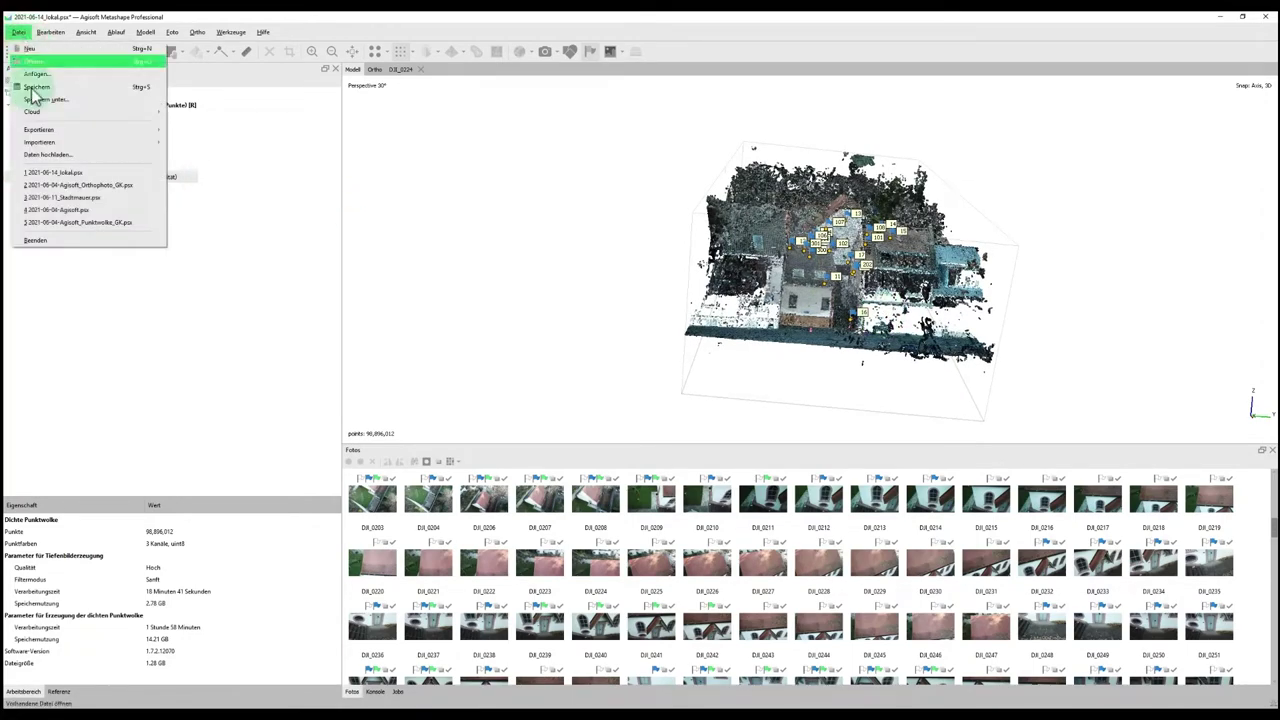
pyautogui.moveTo(70, 131)
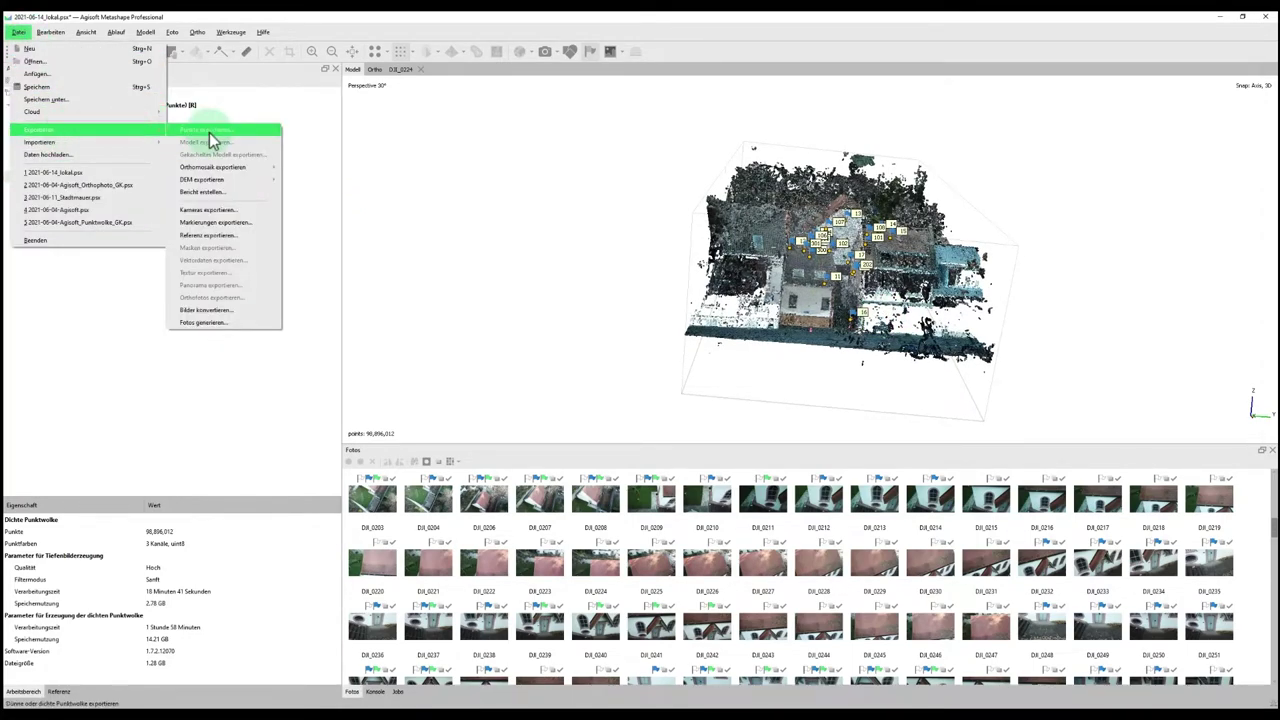
pyautogui.click(209, 132)
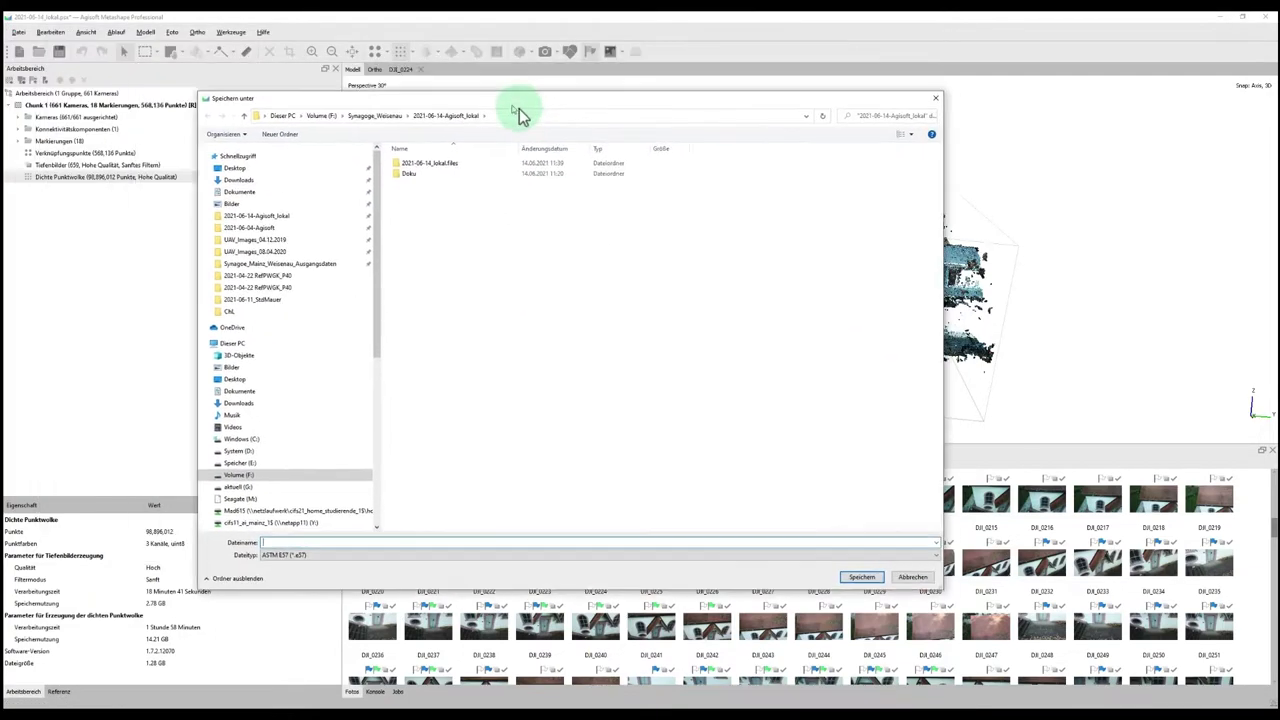
pyautogui.moveTo(517, 108); pyautogui.dragTo(543, 94)
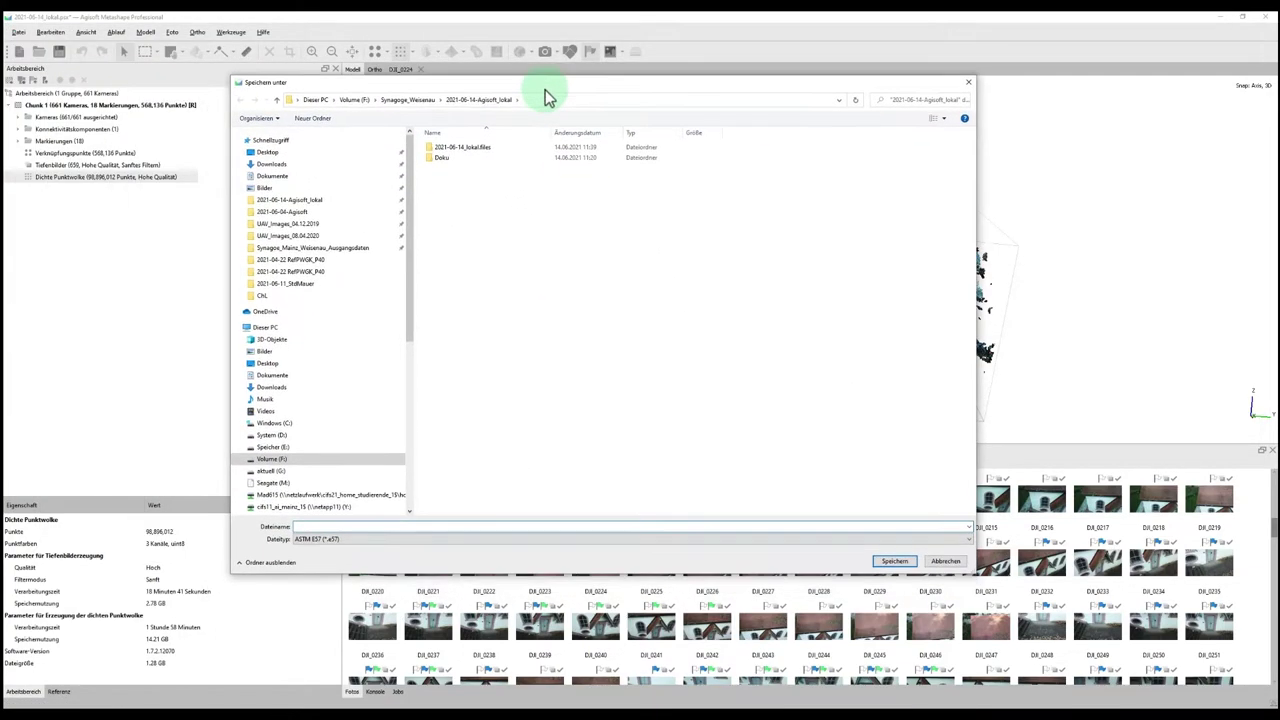
pyautogui.click(339, 545)
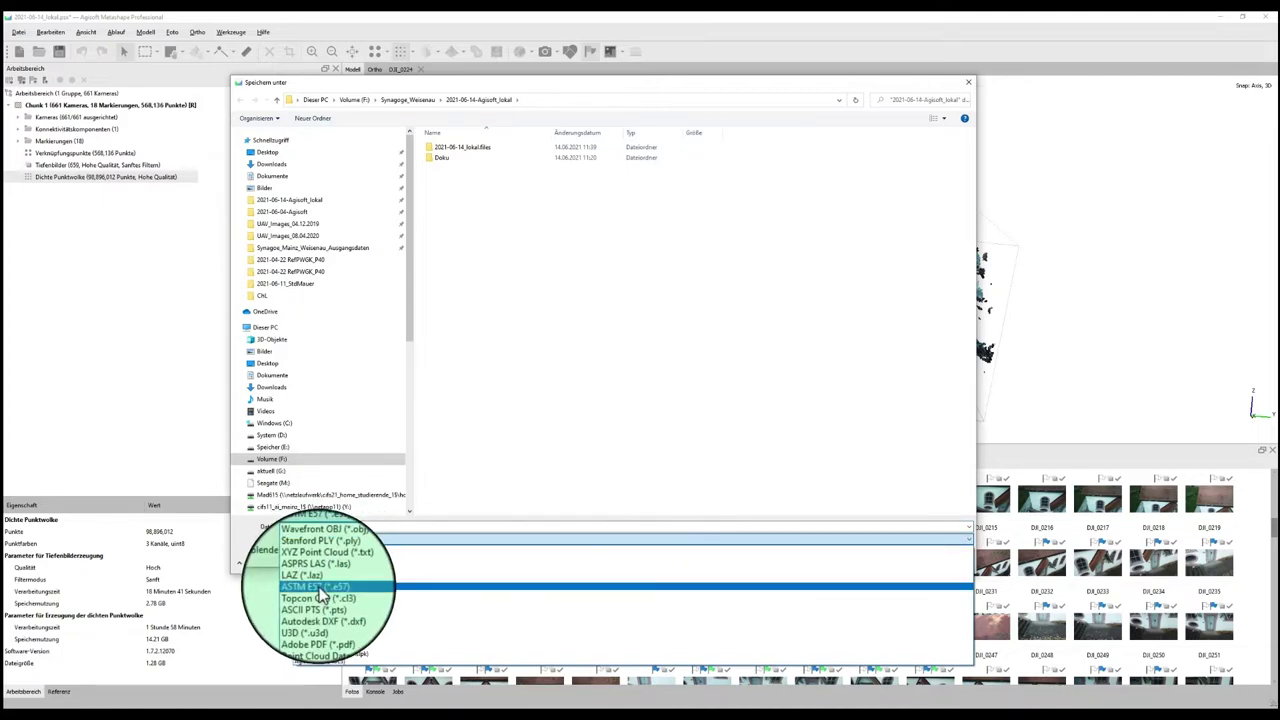
pyautogui.click(322, 587)
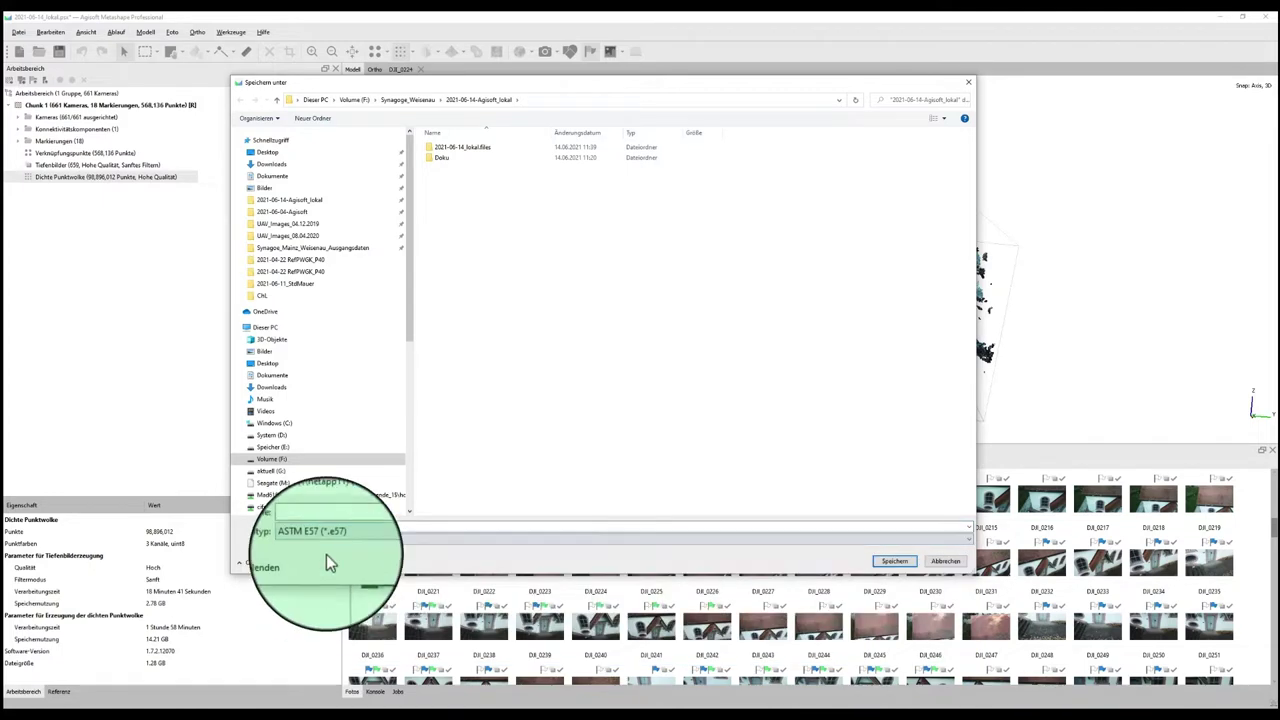
# Name the export file 2021-06-14_lokal and save it in the 2021-06-14-Agisoft_lokal folder
pyautogui.click(340, 527)
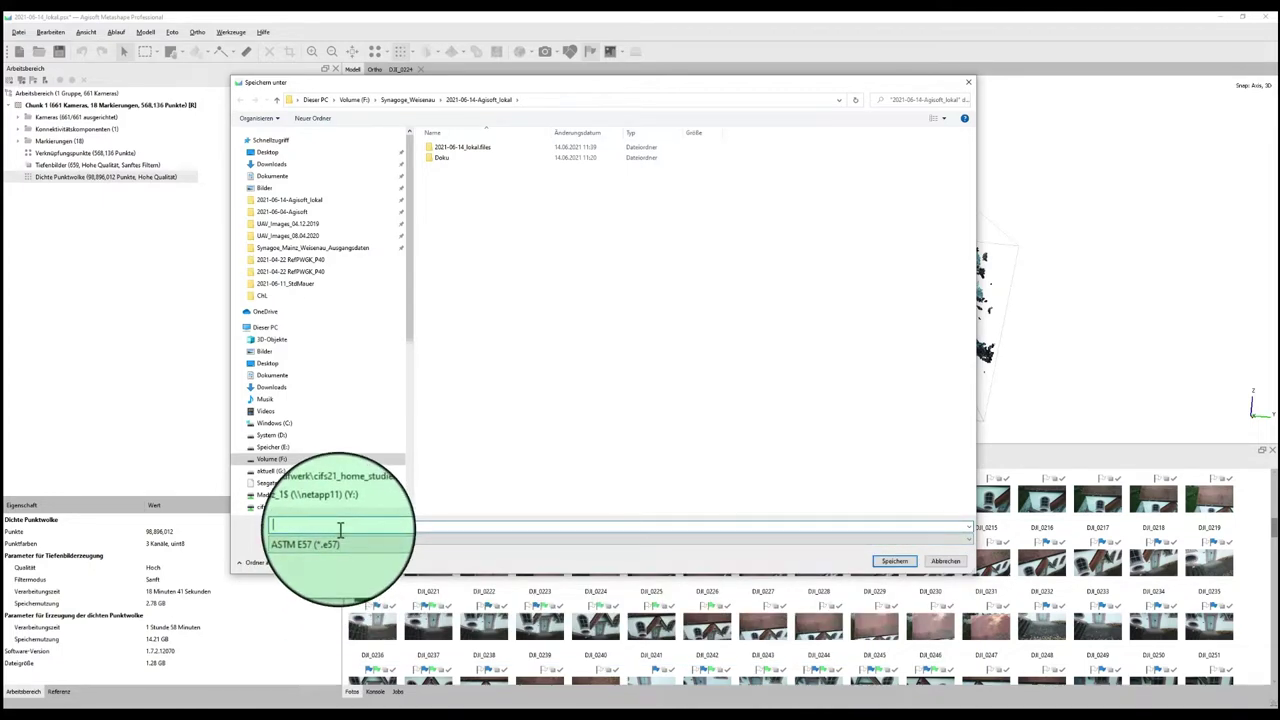
pyautogui.write('2021-06-')
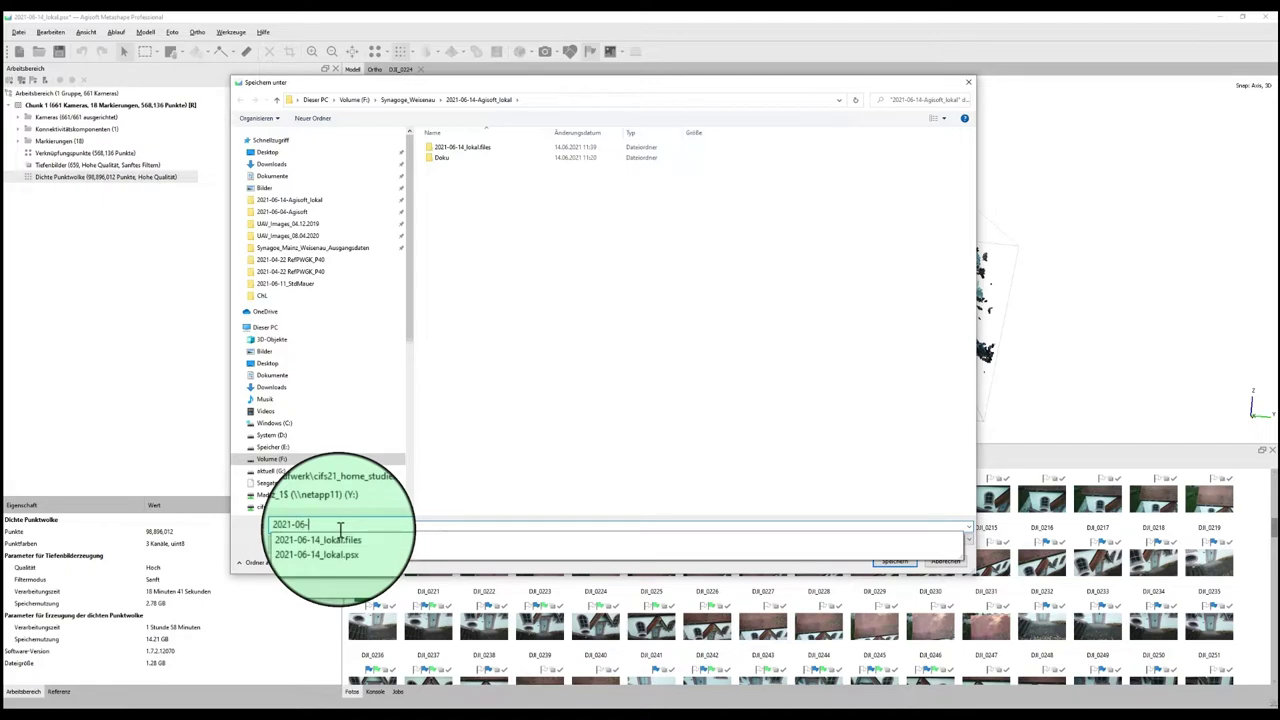
pyautogui.write('4')
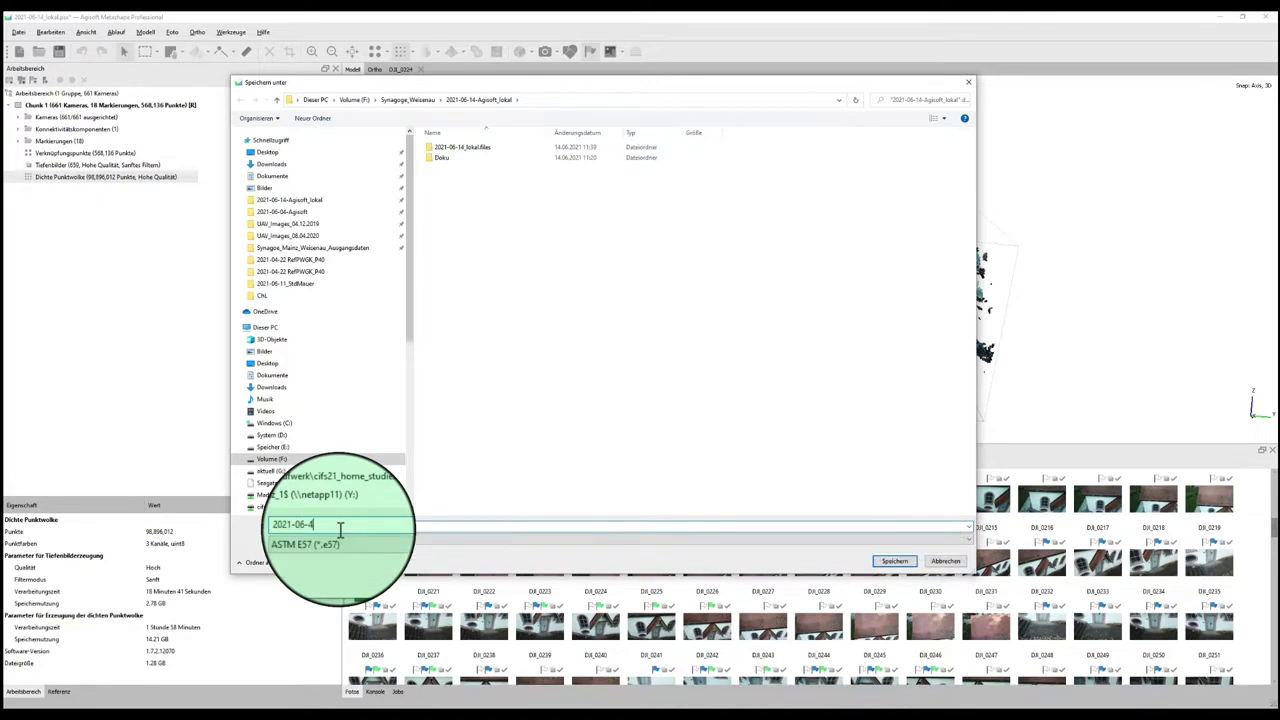
pyautogui.press('BackSpace')
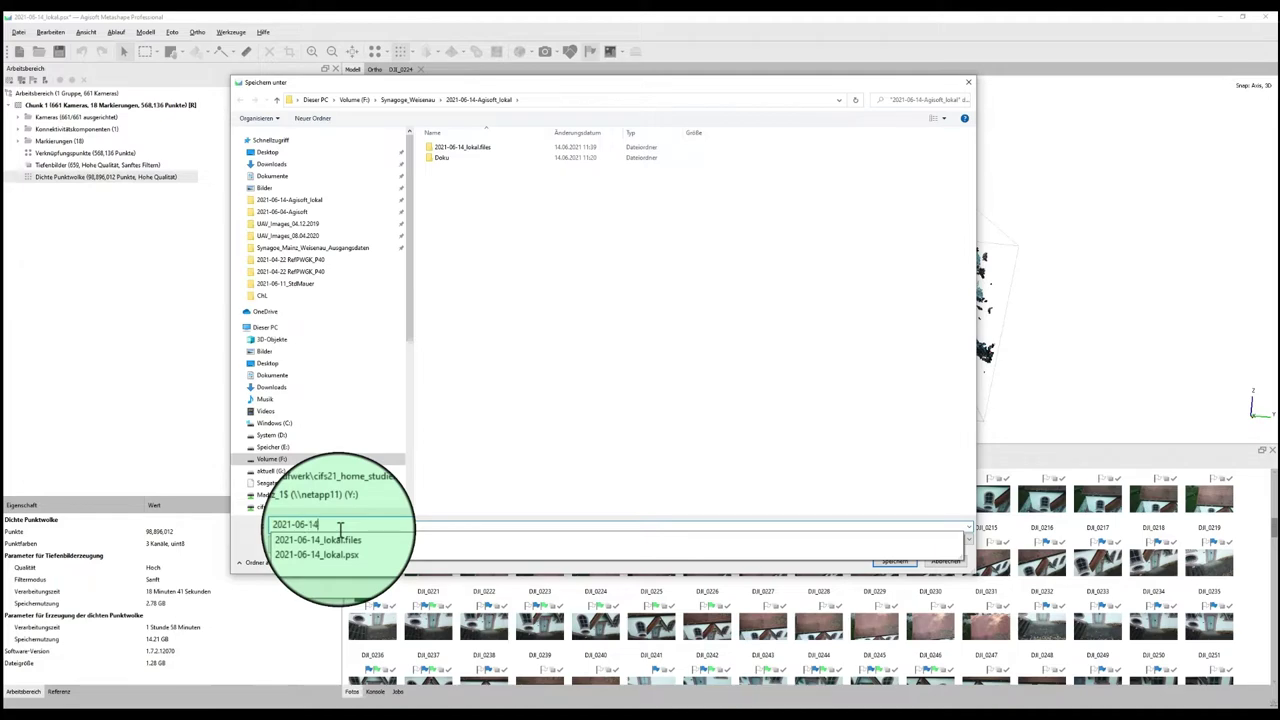
pyautogui.write('14_lokal')
pyautogui.press('Return')
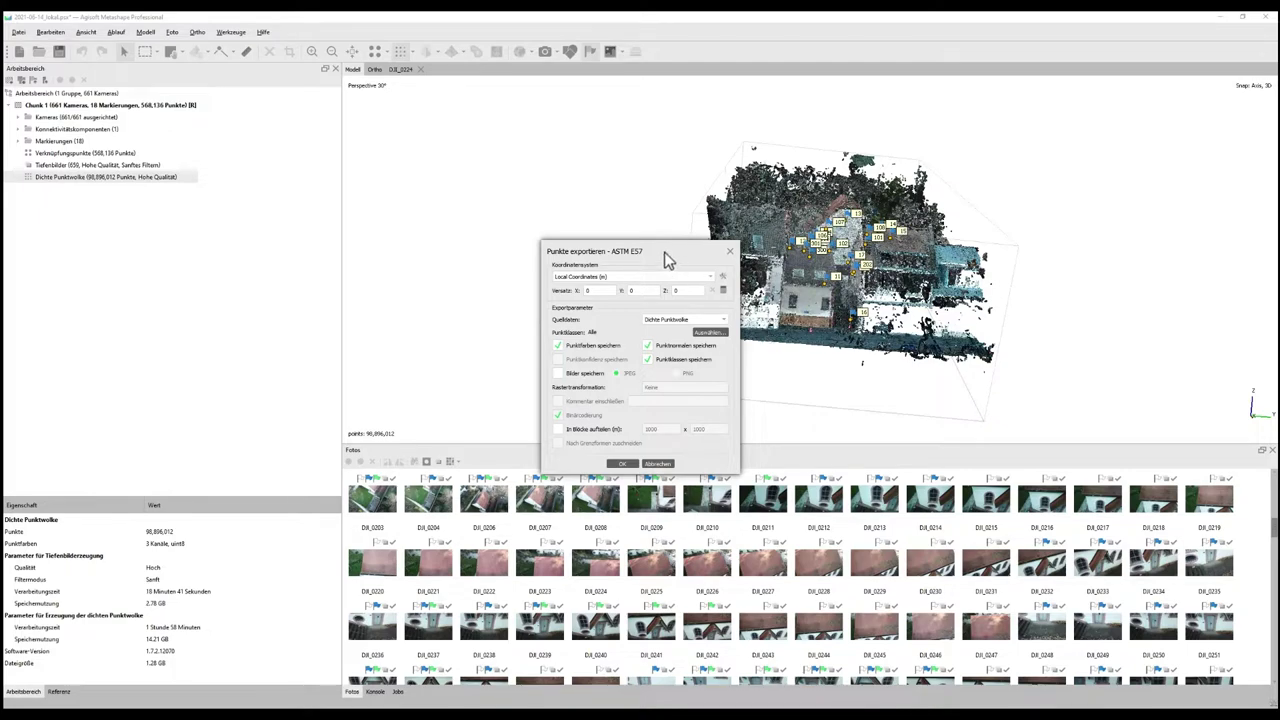
# Review the coordinate system choices, keep Local Coordinates (m), exclude point classes and run the E57 export of the dense point cloud
pyautogui.moveTo(669, 255); pyautogui.dragTo(677, 208)
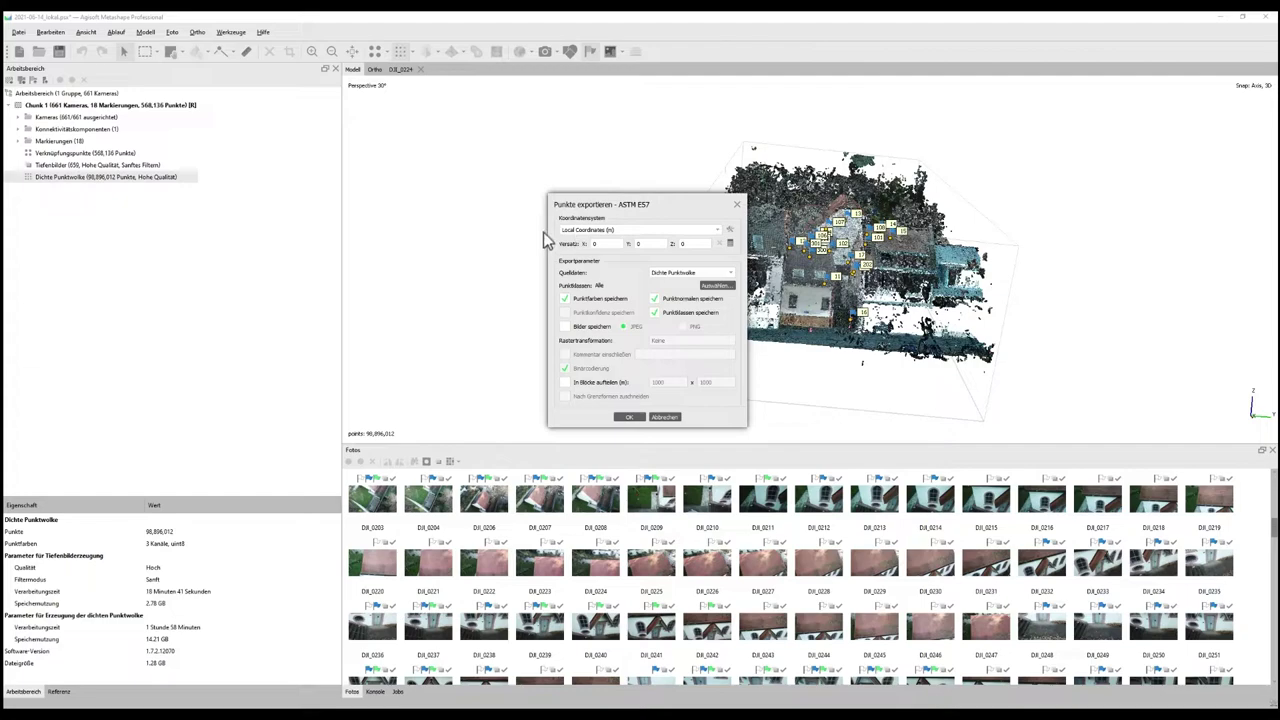
pyautogui.click(716, 230)
pyautogui.click(641, 251)
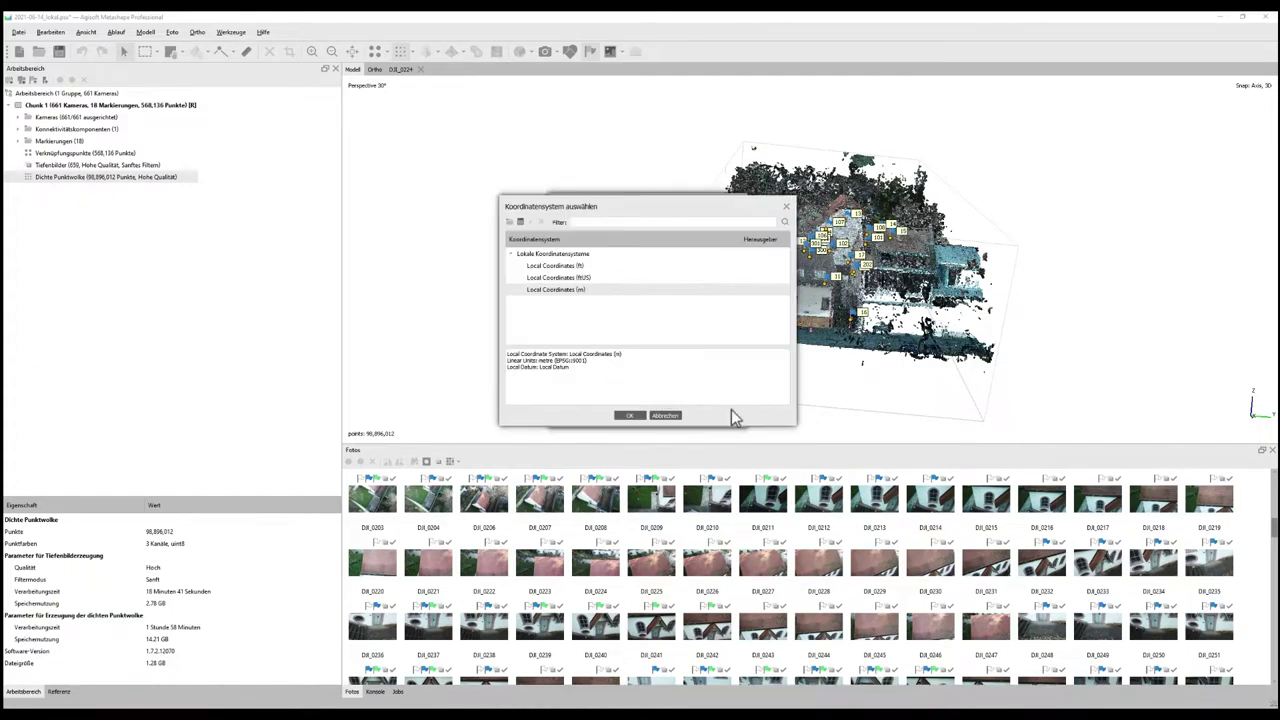
pyautogui.click(786, 208)
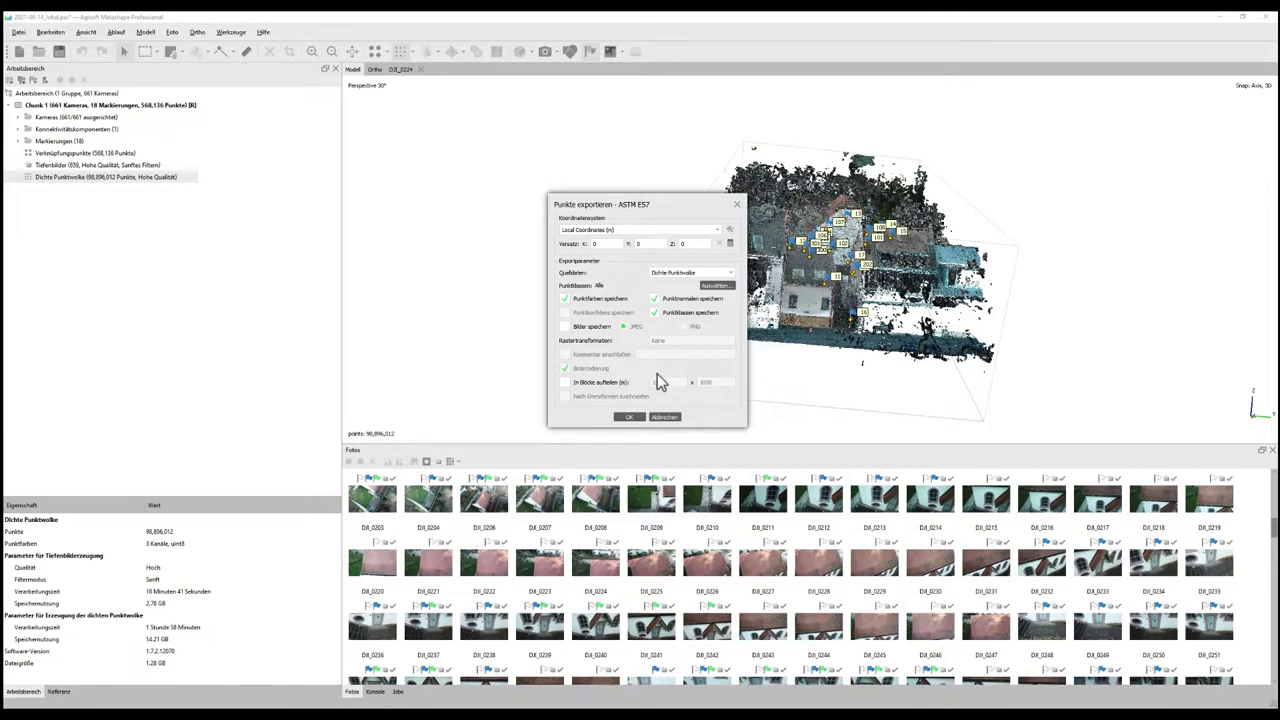
pyautogui.click(657, 312)
pyautogui.click(638, 417)
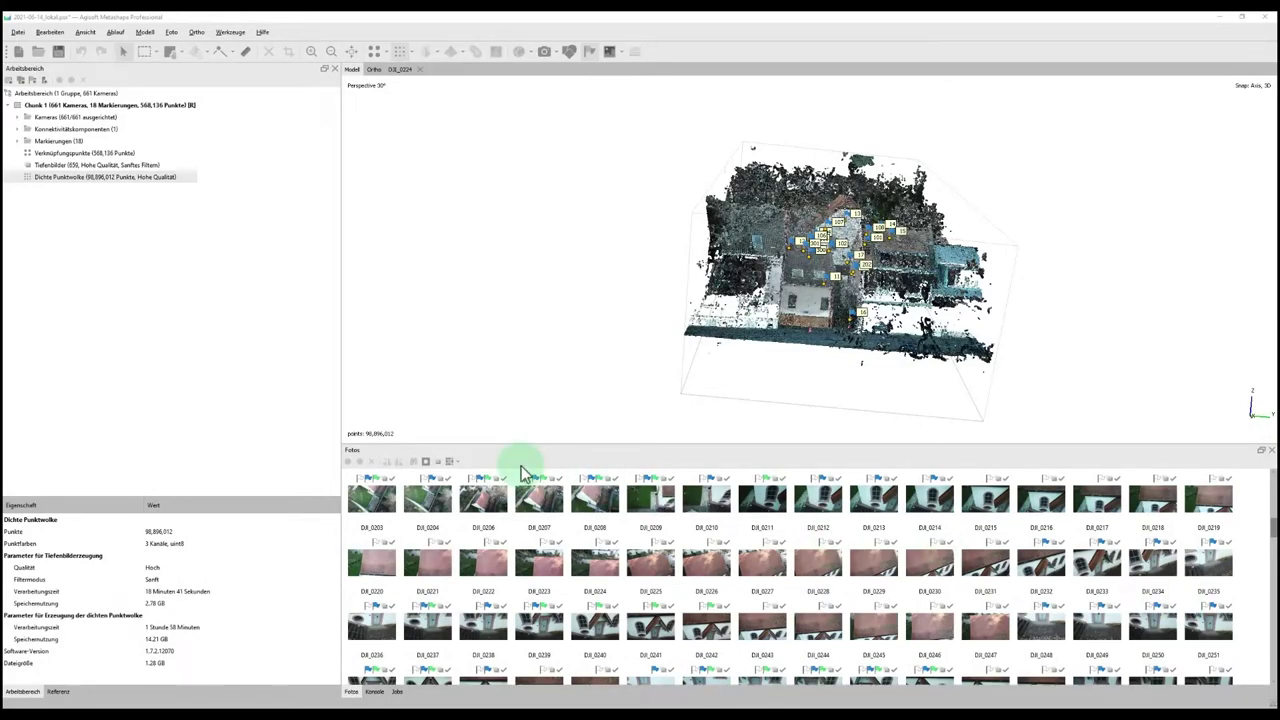
# Switch to the 2021-06-14-Agisoft_lokal folder in File Explorer and check the exported 2021-06-14_lokal.e57 file
pyautogui.moveTo(283, 712)
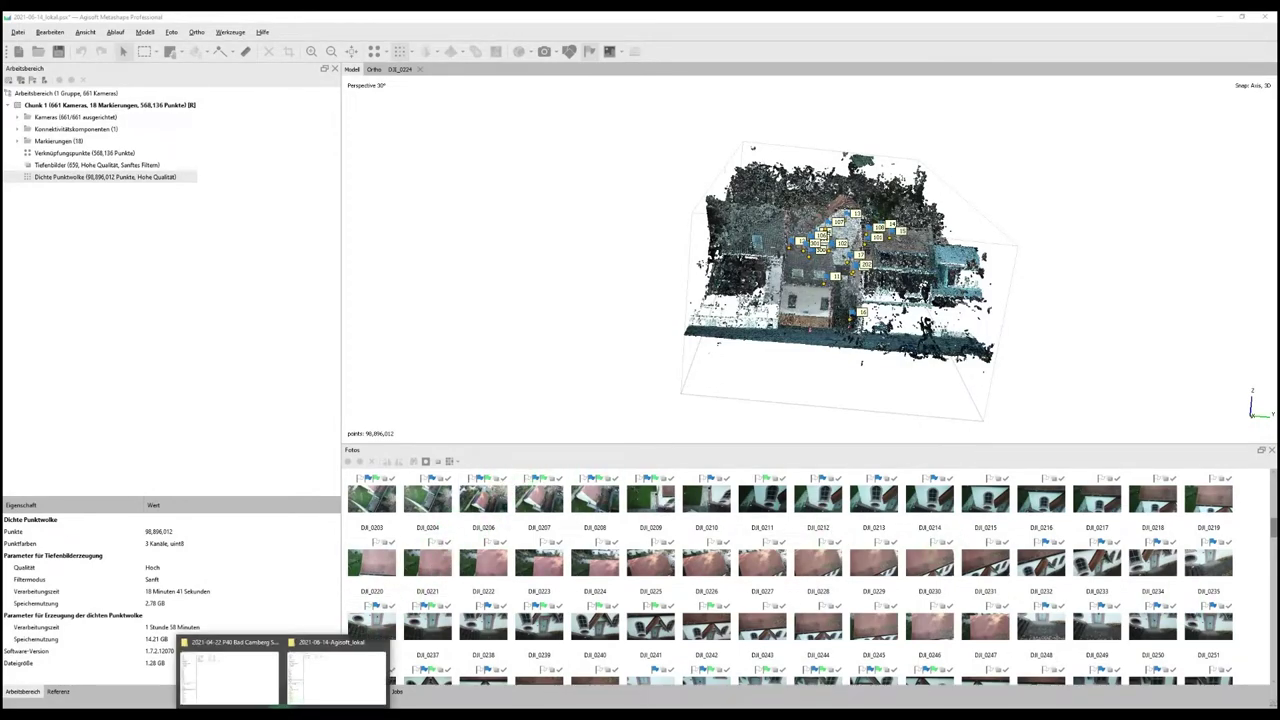
pyautogui.click(320, 684)
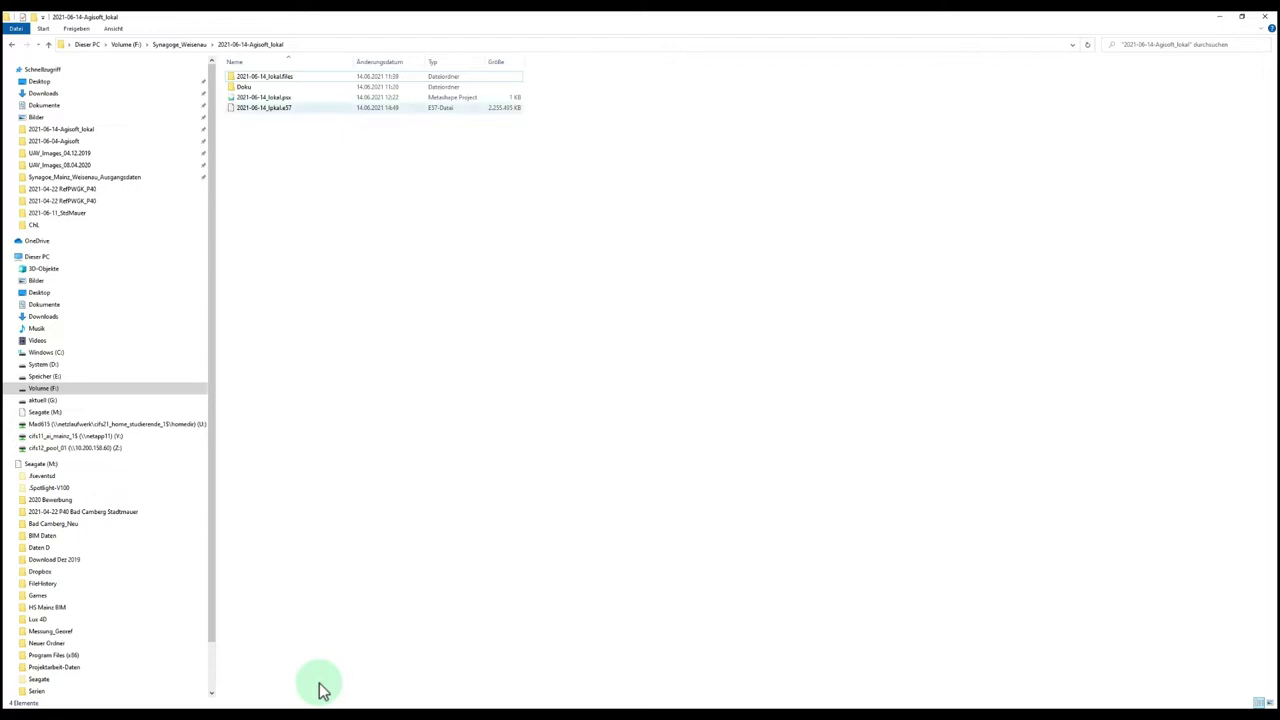
pyautogui.click(288, 112)
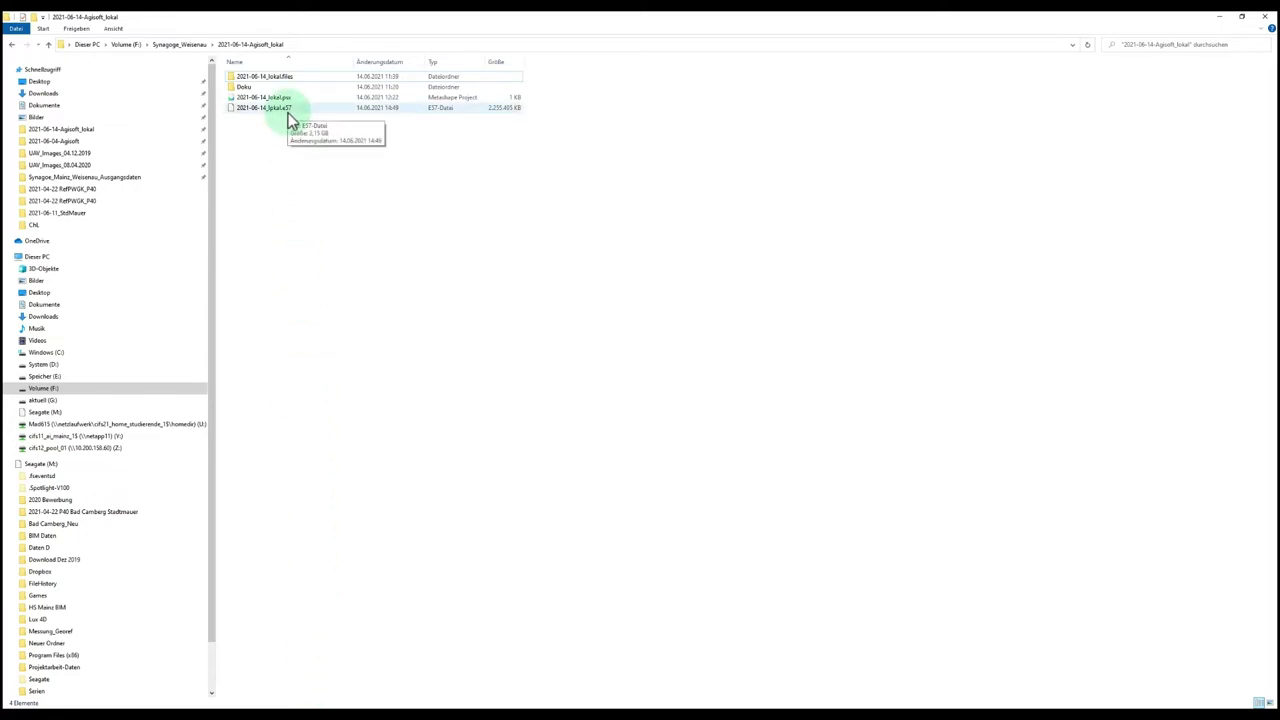
pyautogui.click(419, 151)
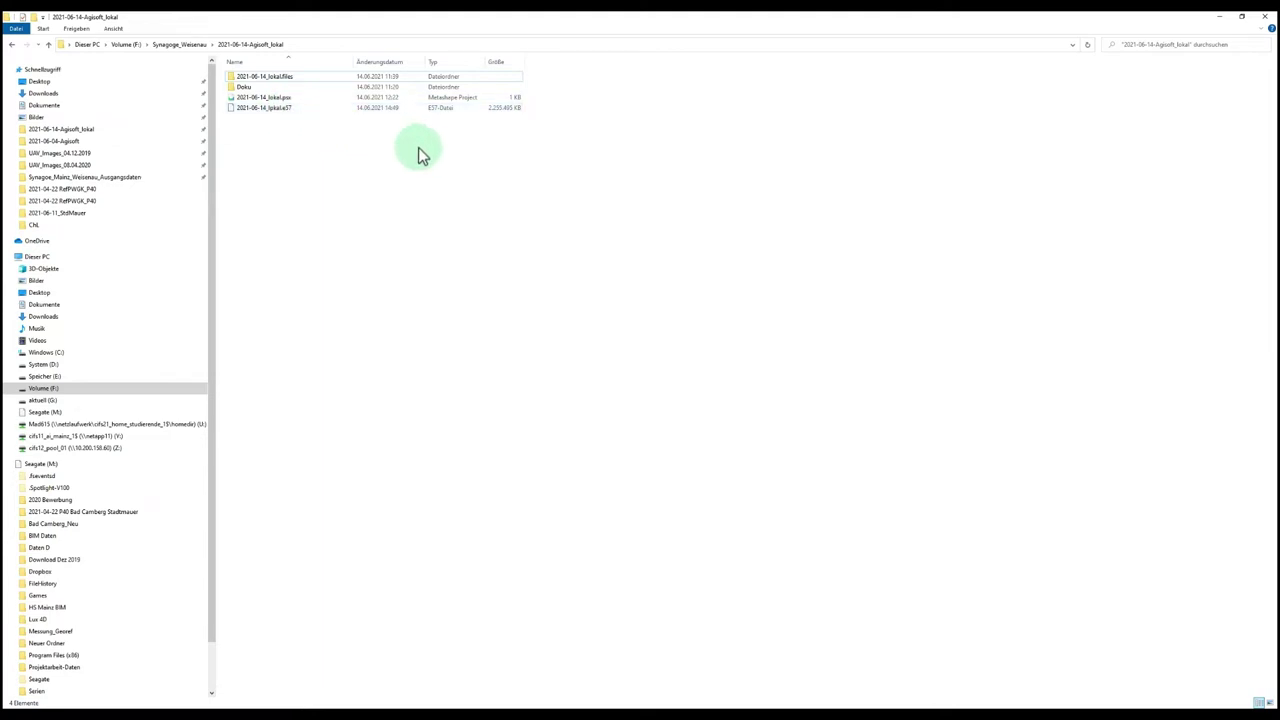